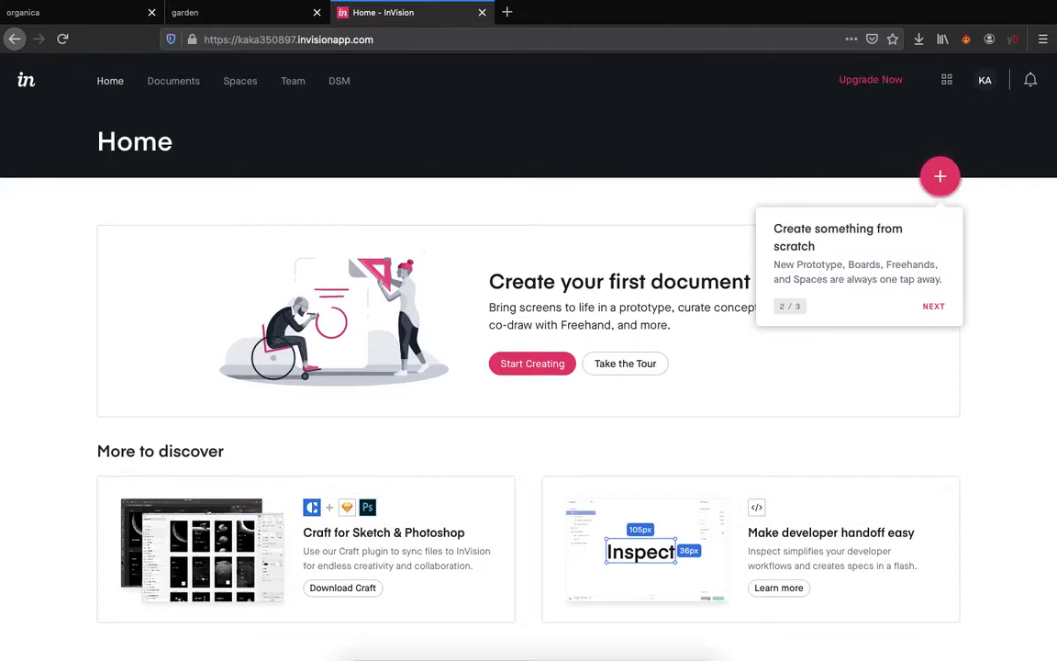
Switch to Adobe XD and examine the shoe app's upper row of artboards, from login and registration through payment to the Puma page
mouse_move(438, 653)
left_click(556, 624)
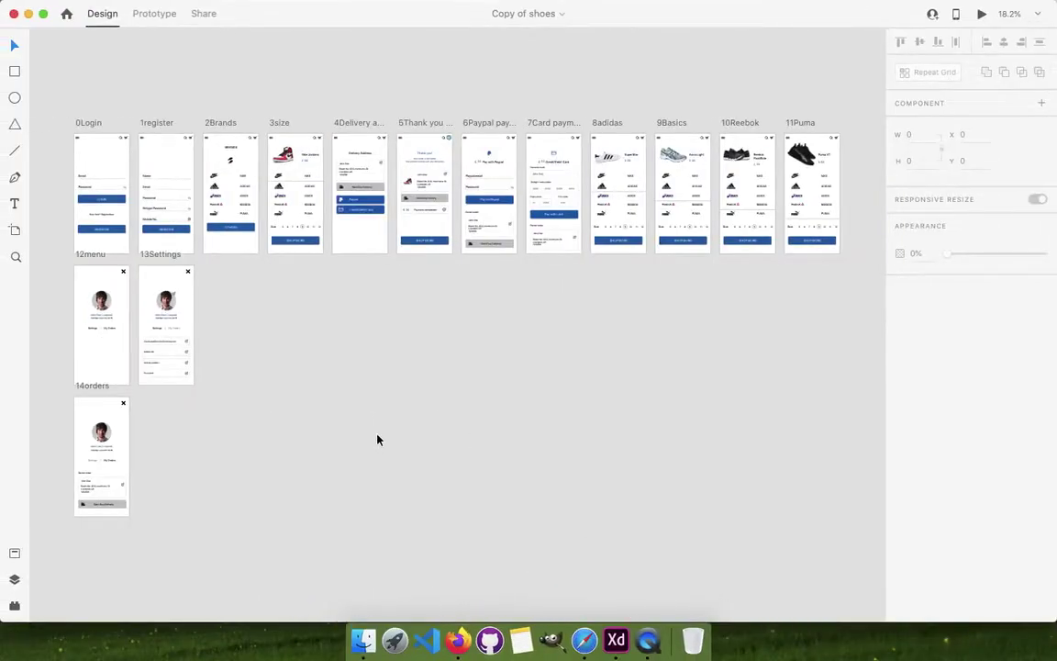
key("super+1")
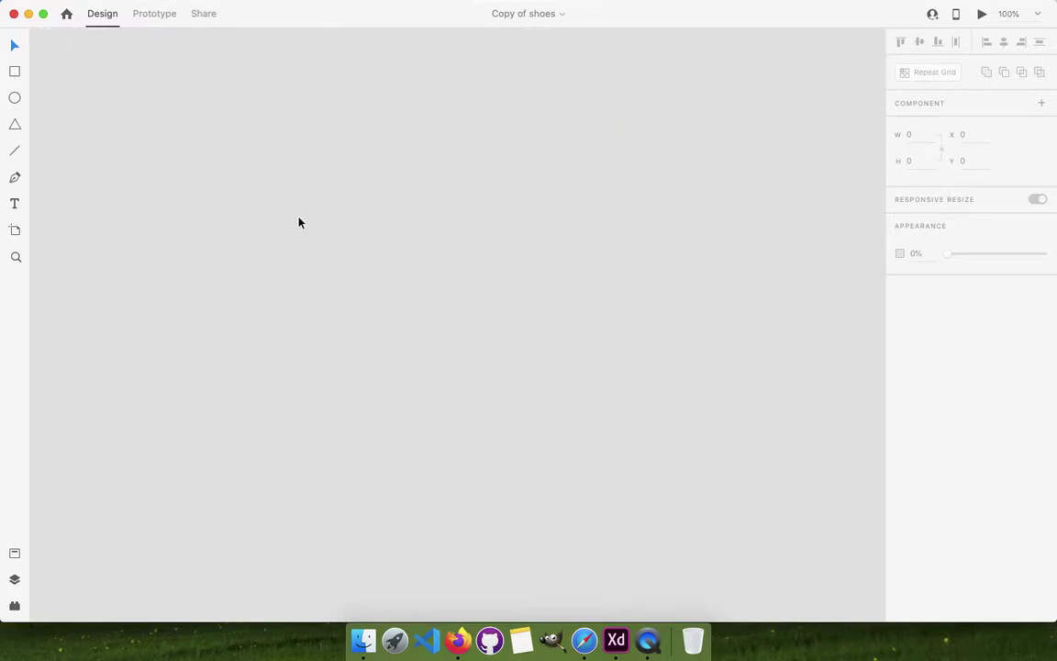
left_click_drag(272, 162, 501, 428)
left_click_drag(281, 178, 476, 354)
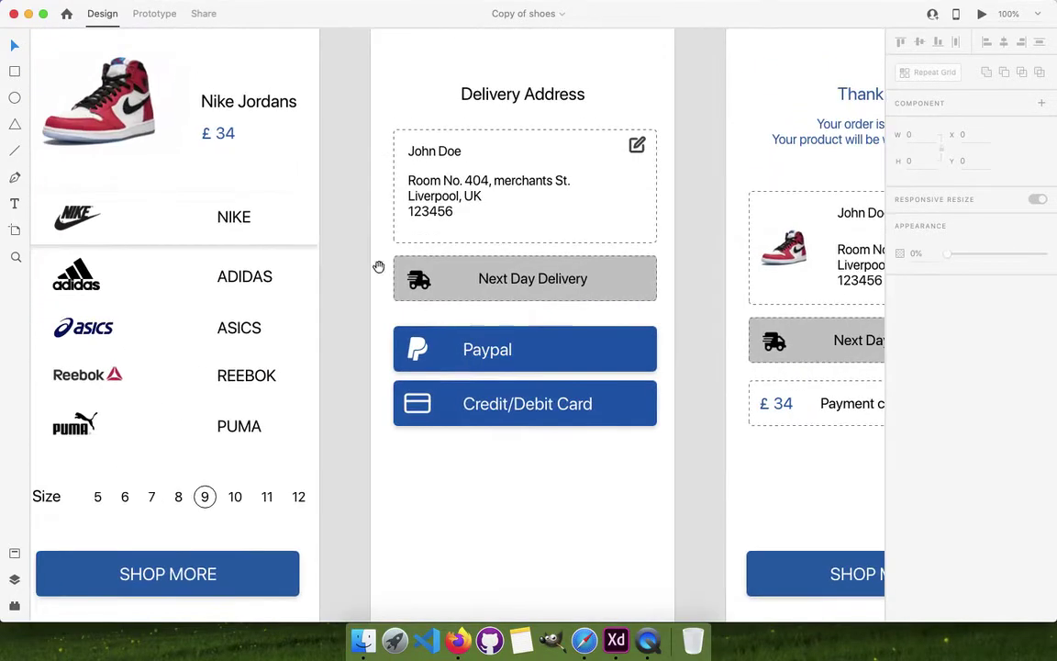
left_click_drag(378, 266, 701, 342)
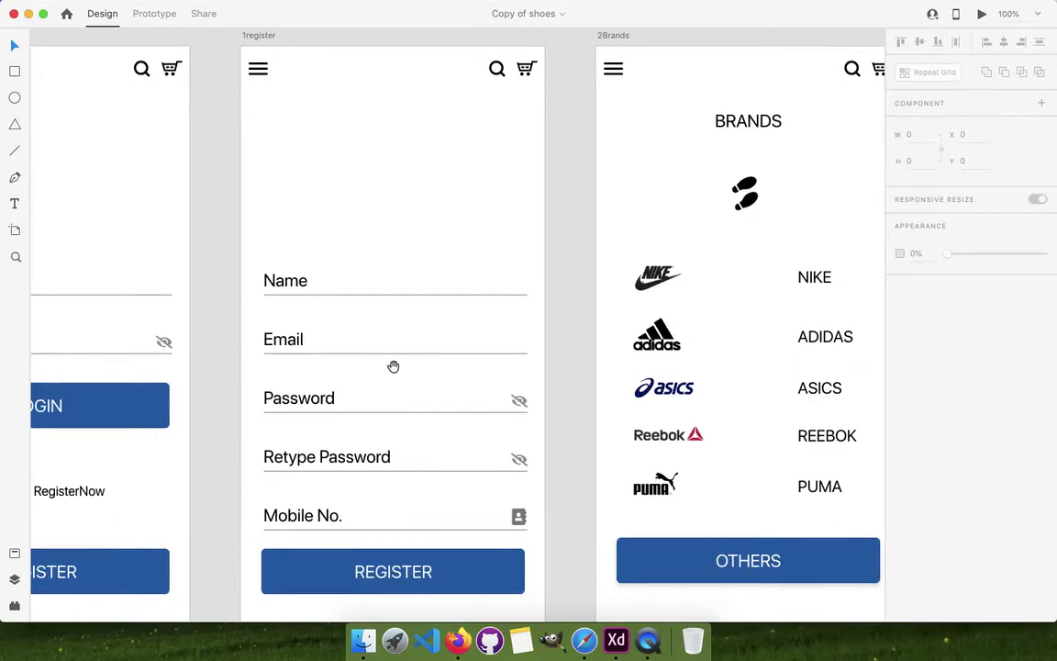
left_click_drag(393, 366, 335, 370)
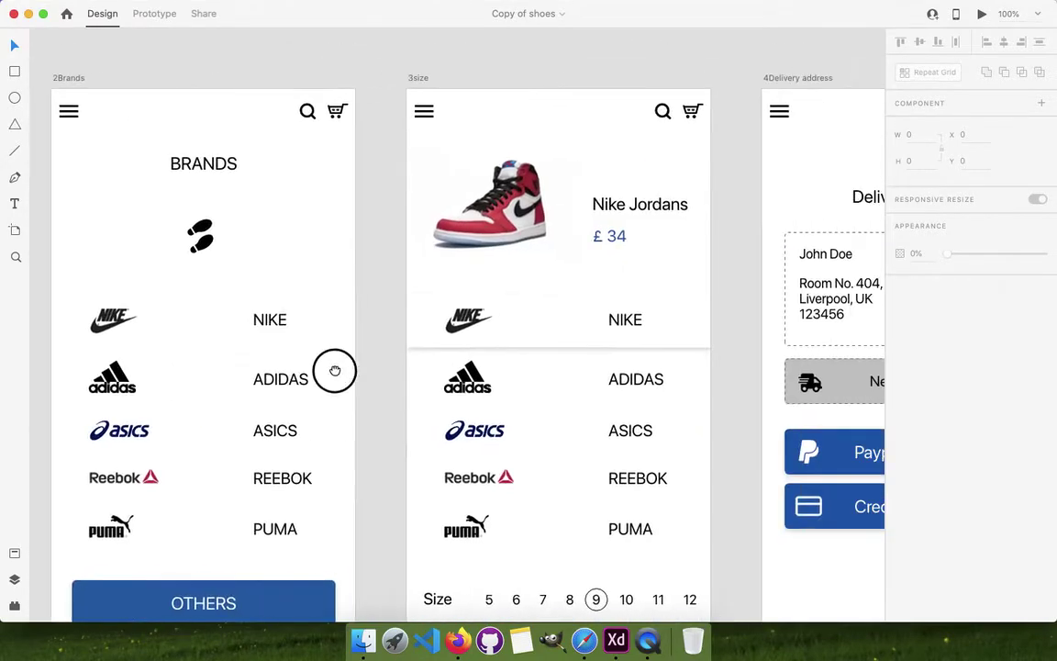
scroll(335, 369, "right", 15)
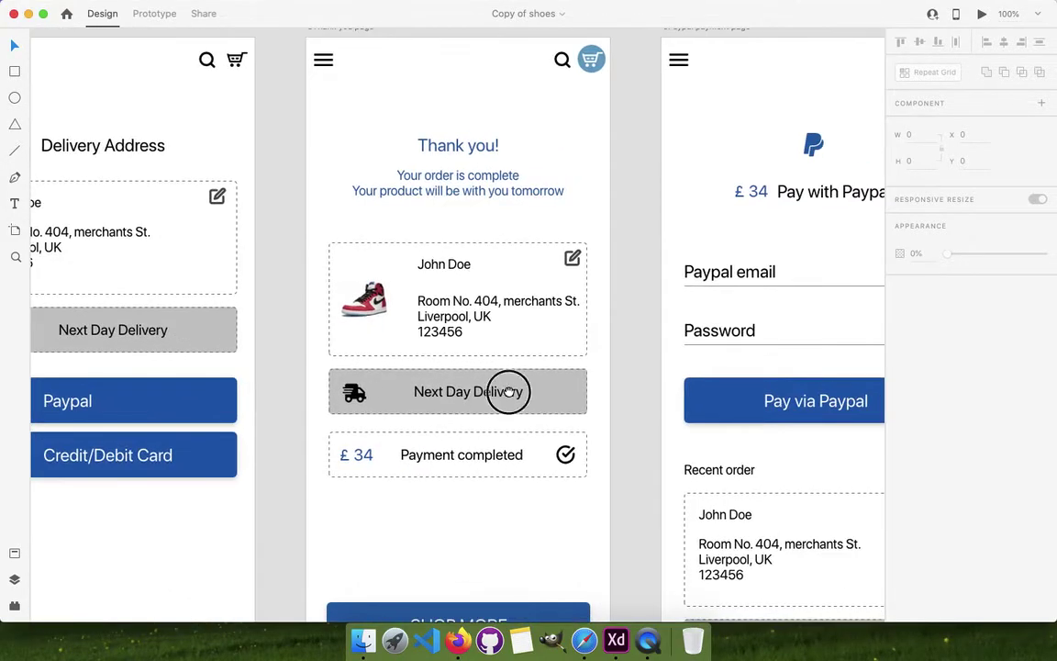
scroll(509, 390, "right", 20)
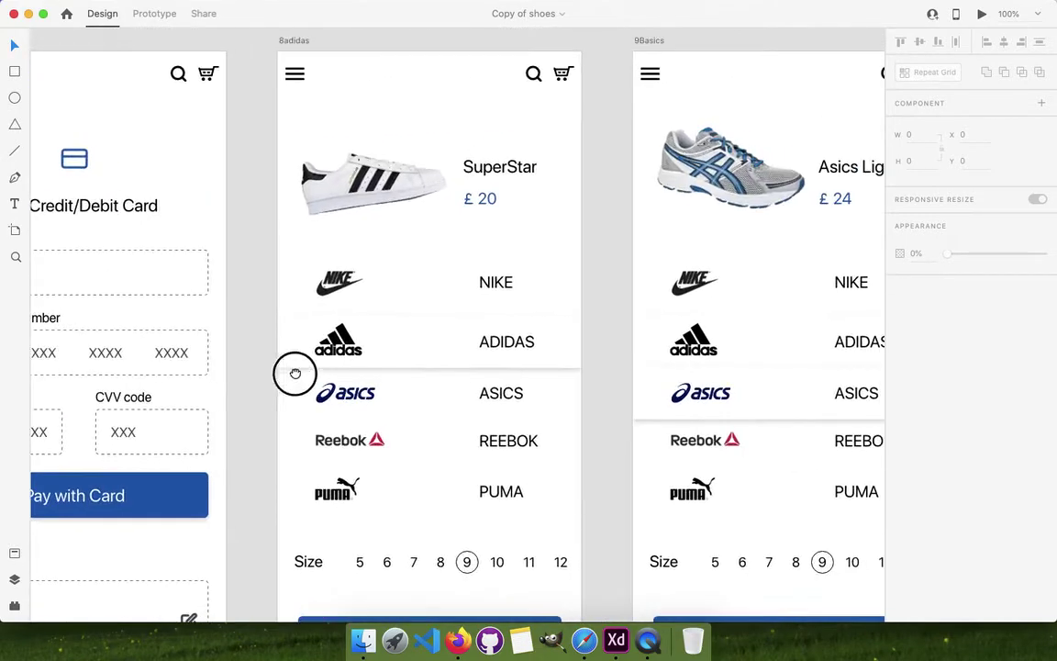
scroll(295, 373, "right", 20)
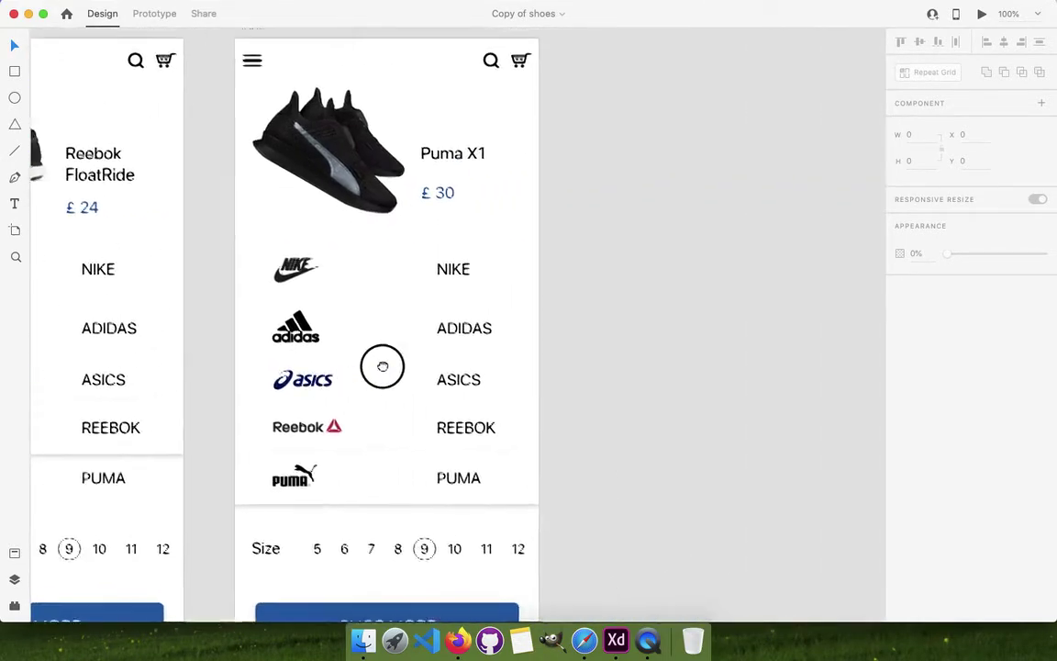
Examine the menu, Settings and orders artboards below the main row, ending at the login and register screens
scroll(382, 366, "down", 10)
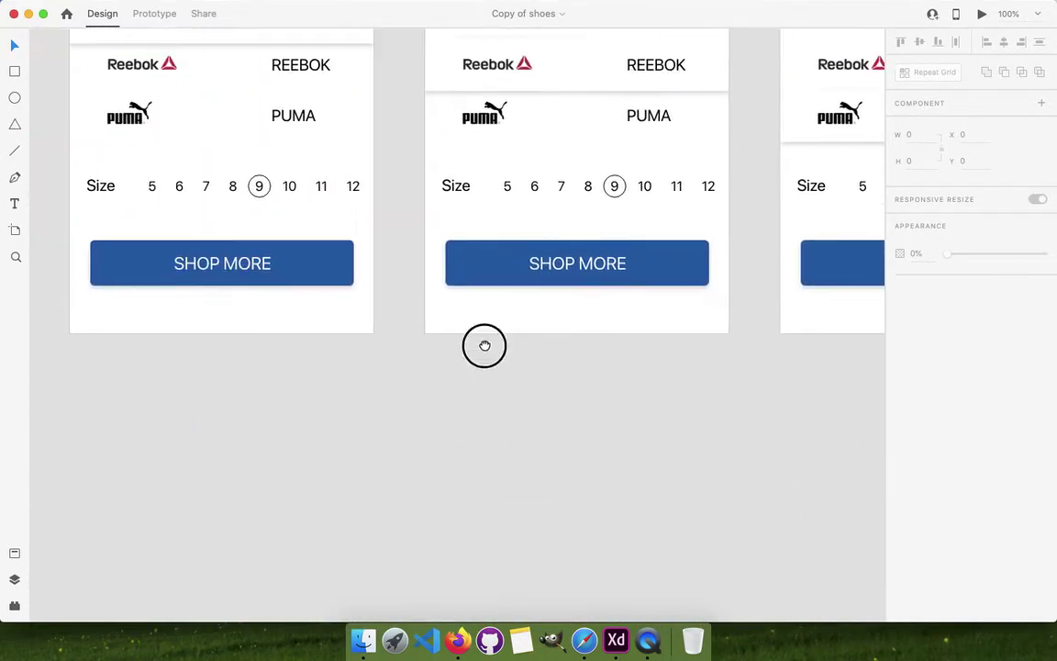
scroll(484, 345, "down", 10)
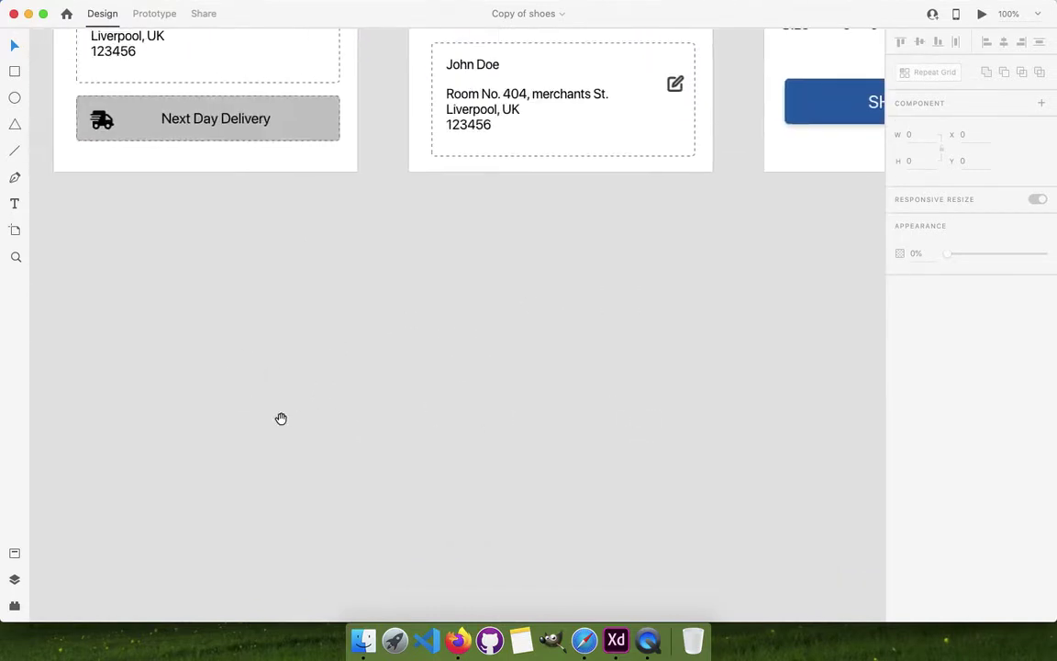
scroll(294, 422, "down", 5)
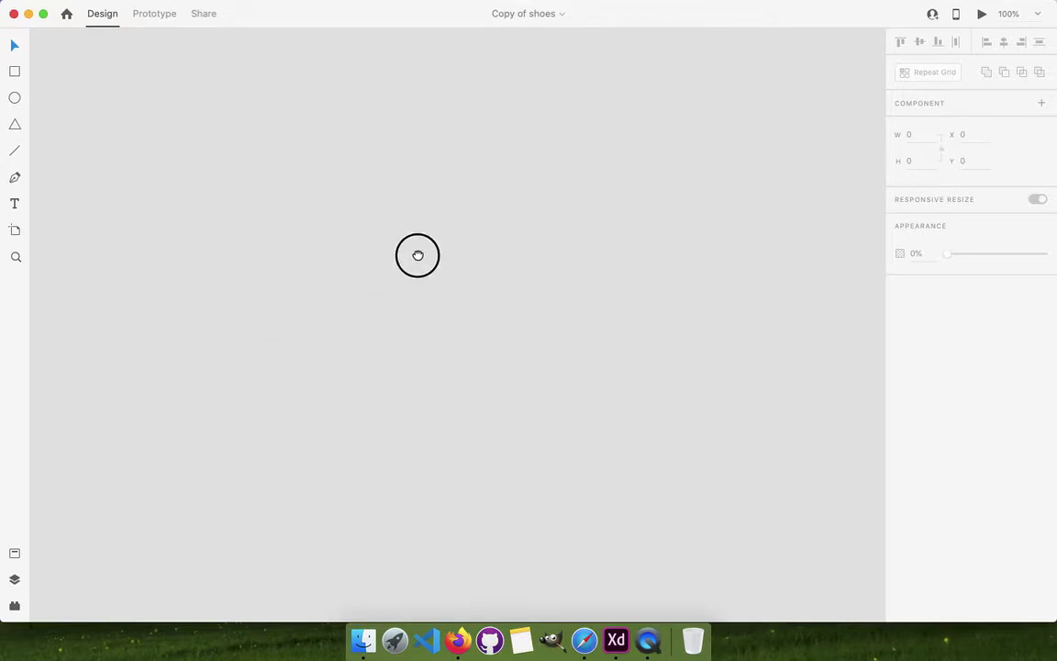
left_click_drag(418, 255, 460, 252)
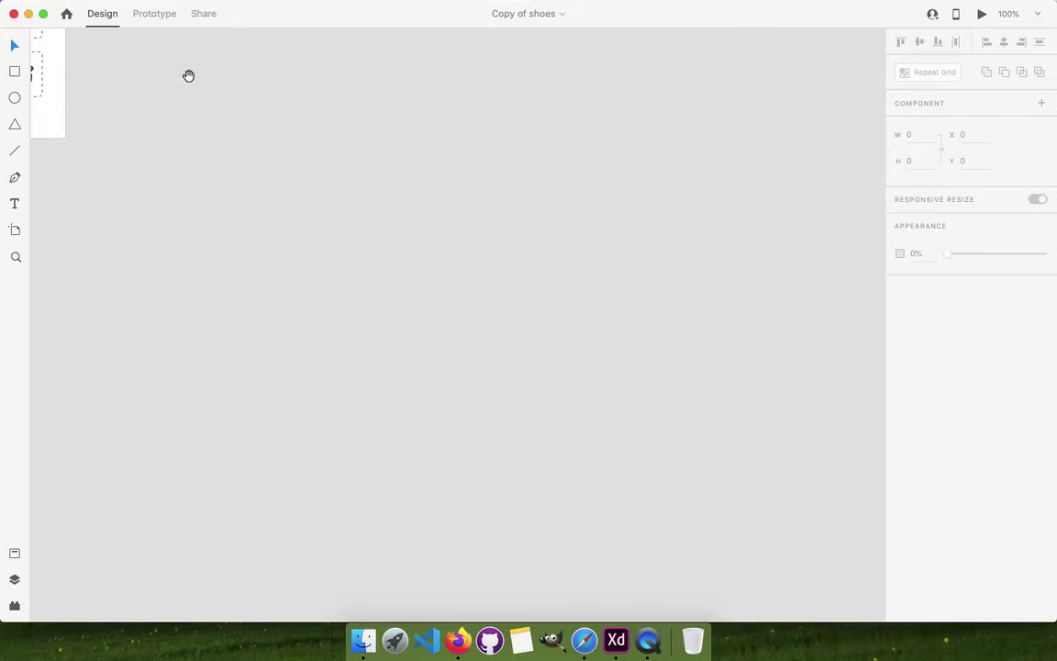
scroll(188, 76, "left", 15)
scroll(425, 214, "down", 3)
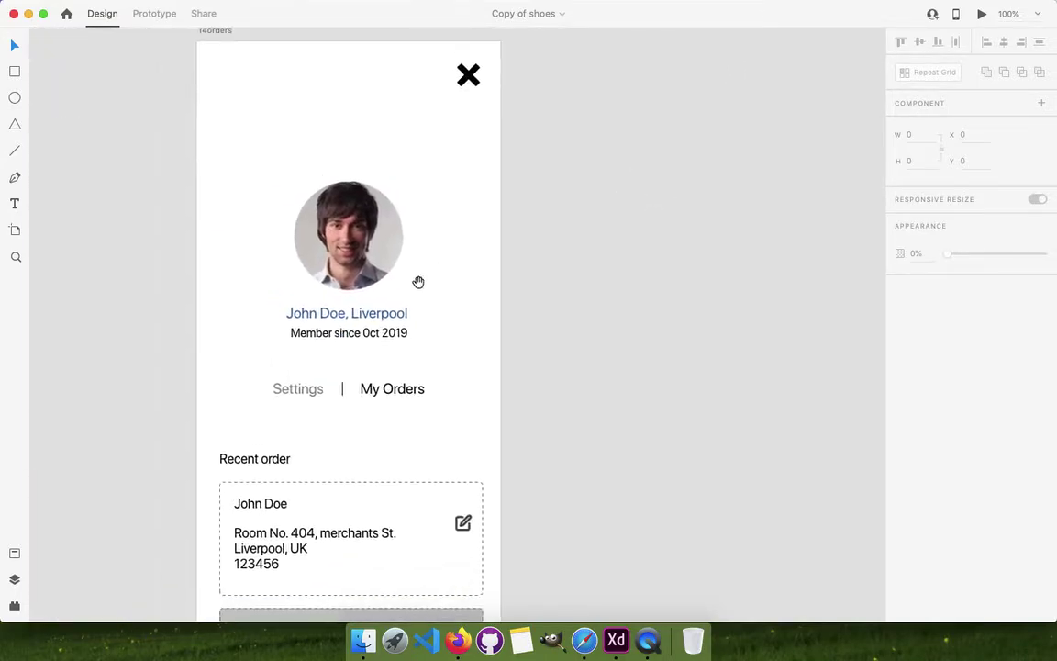
scroll(418, 282, "down", 8)
scroll(418, 281, "left", 15)
scroll(337, 218, "up", 4)
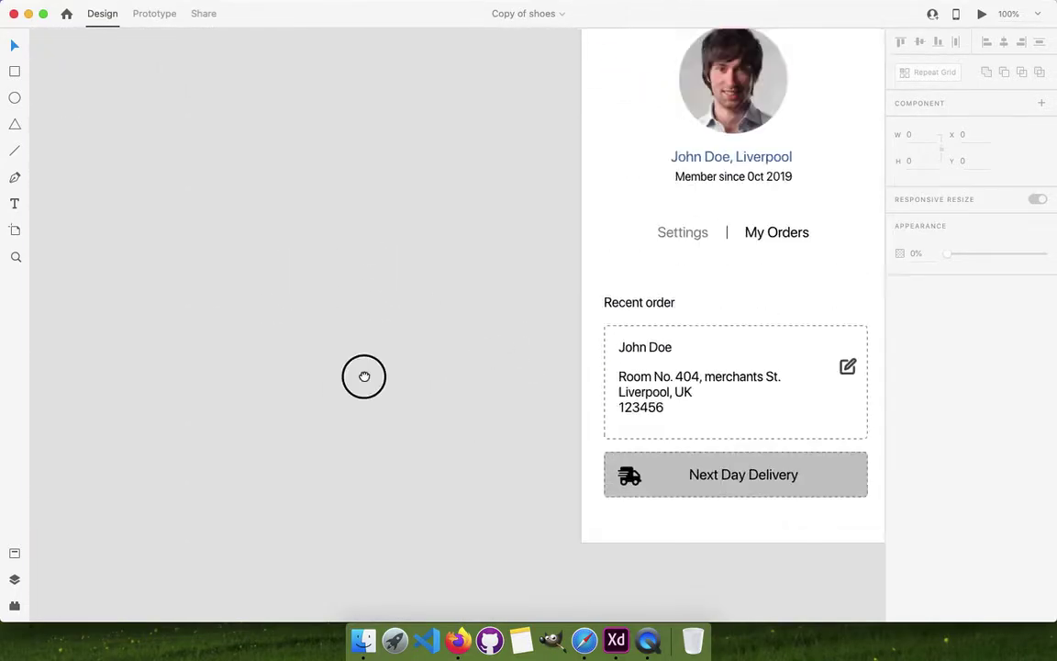
scroll(364, 376, "up", 20)
scroll(427, 284, "right", 8)
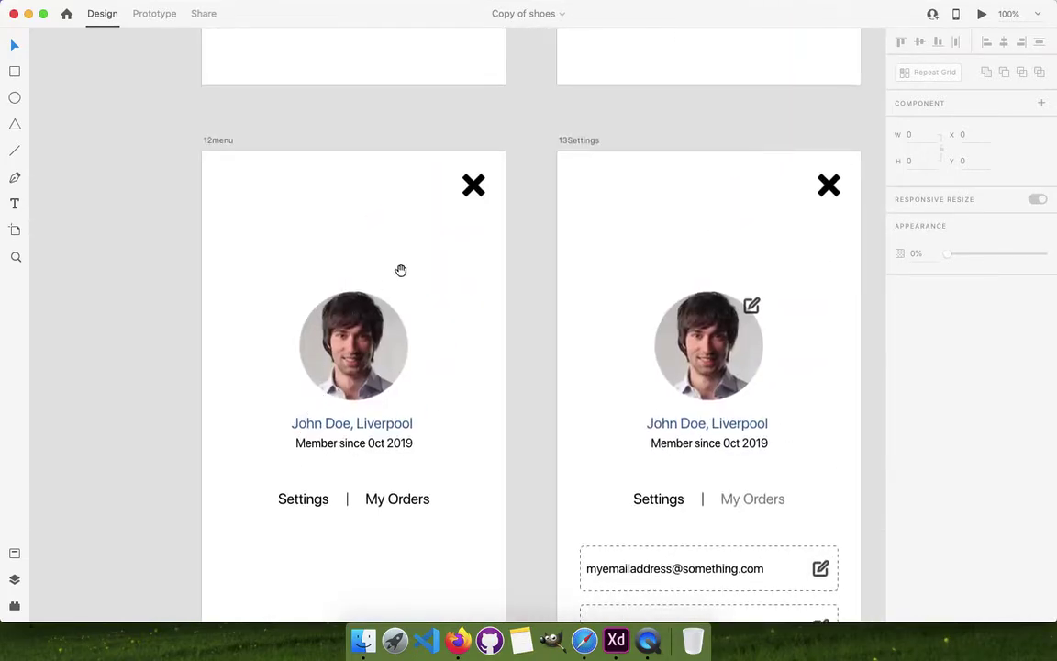
scroll(401, 270, "right", 8)
scroll(401, 269, "down", 6)
scroll(346, 198, "up", 20)
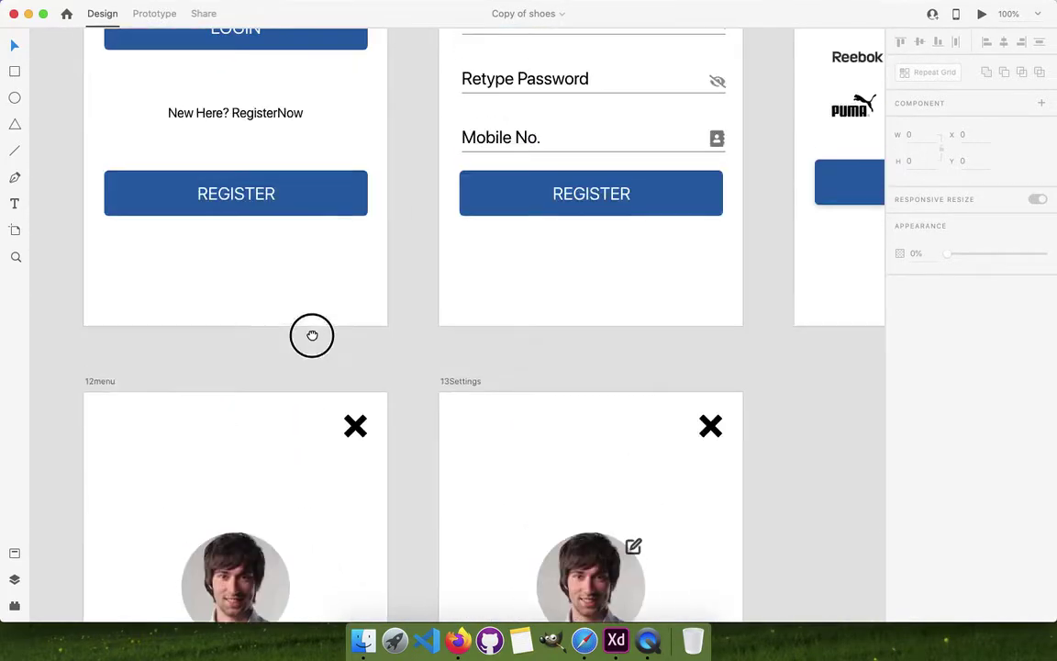
scroll(312, 335, "up", 10)
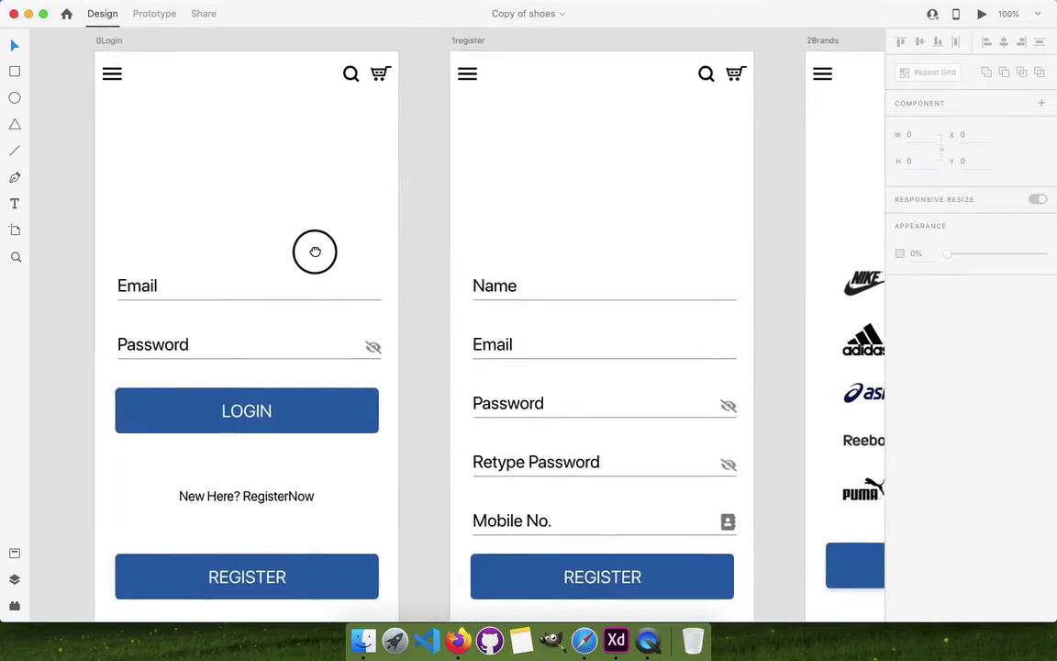
left_click_drag(315, 251, 321, 222)
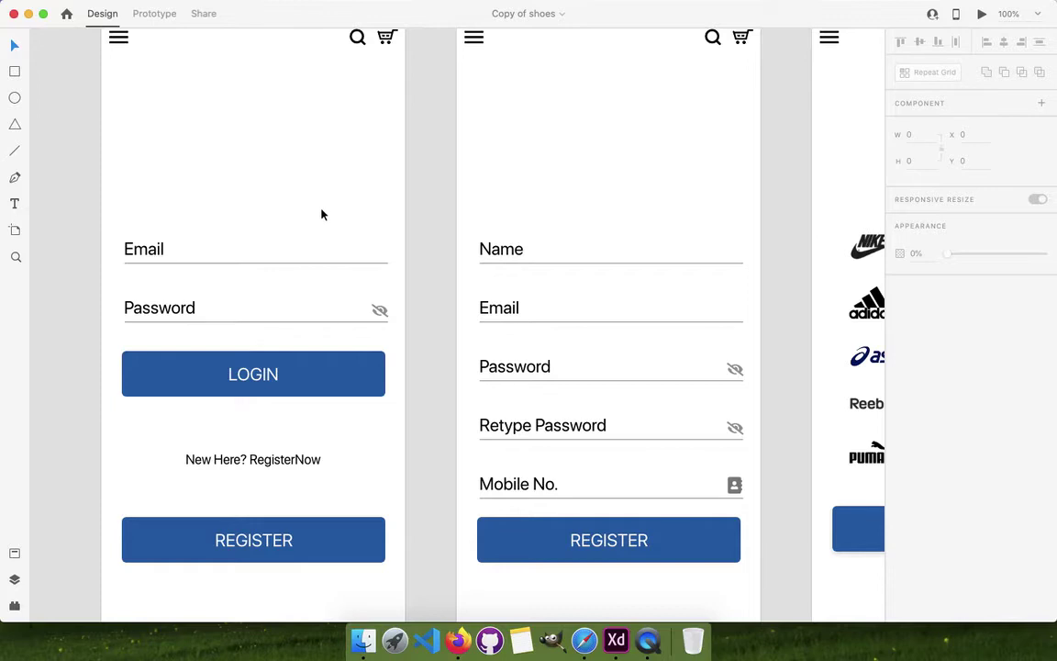
left_click_drag(474, 176, 432, 203)
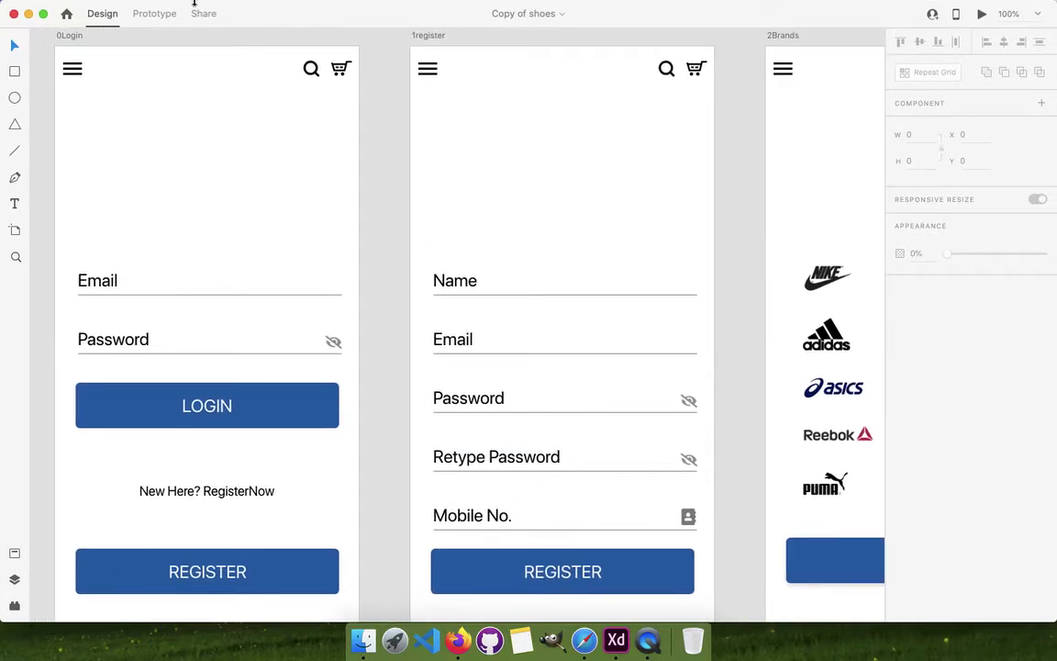
Export all artboards as PNG files for Design into the App folder on the Desktop
mouse_move(109, 9)
left_click(76, 8)
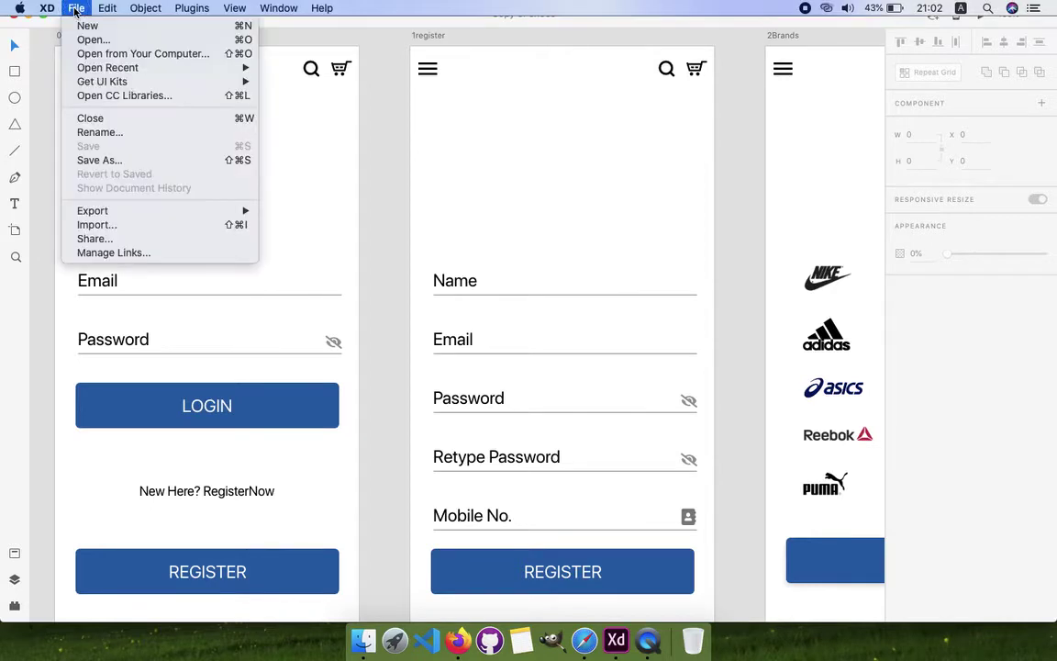
mouse_move(95, 213)
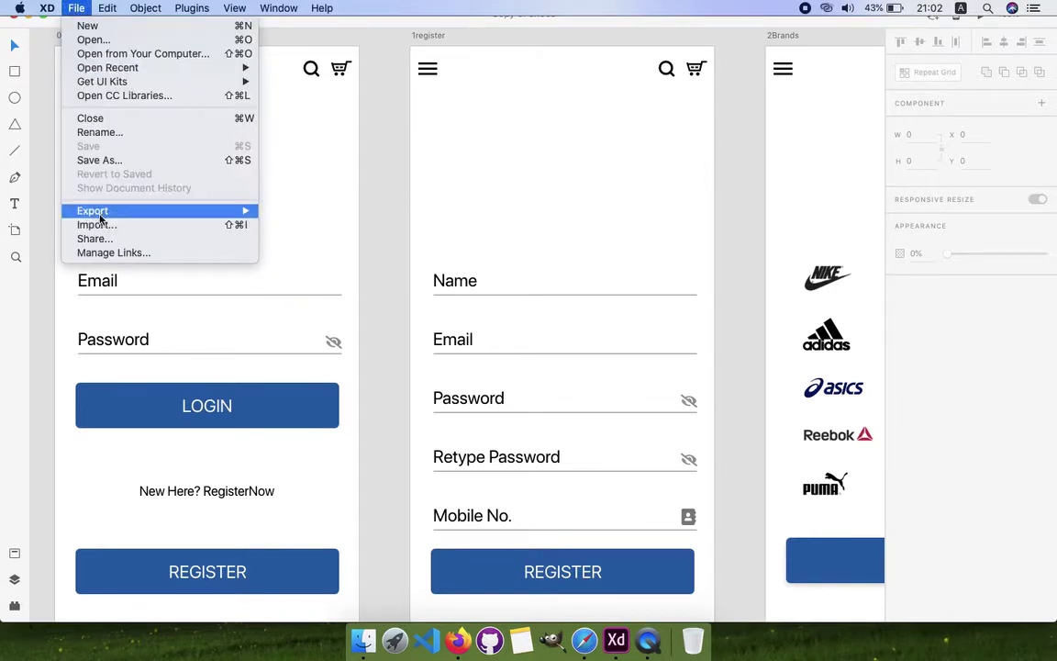
left_click(312, 239)
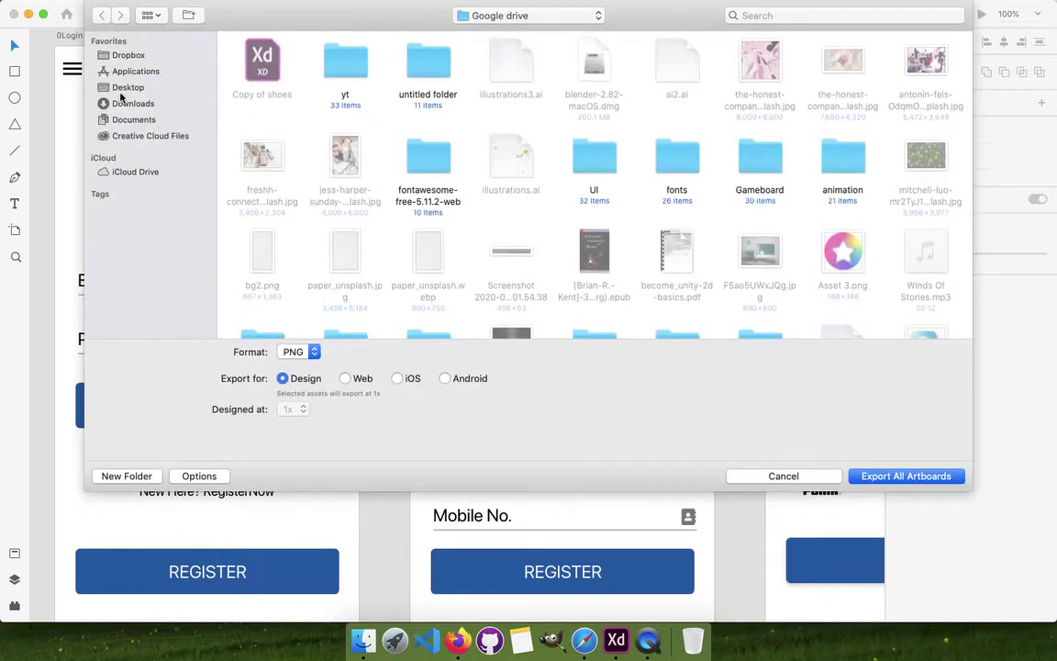
left_click(125, 87)
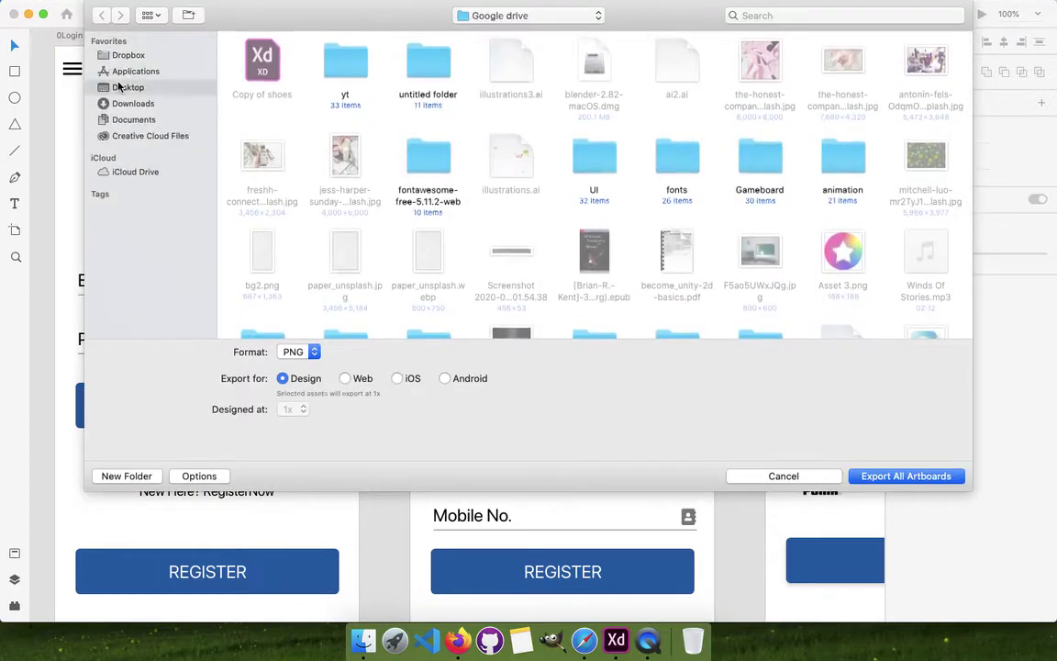
double_click(350, 81)
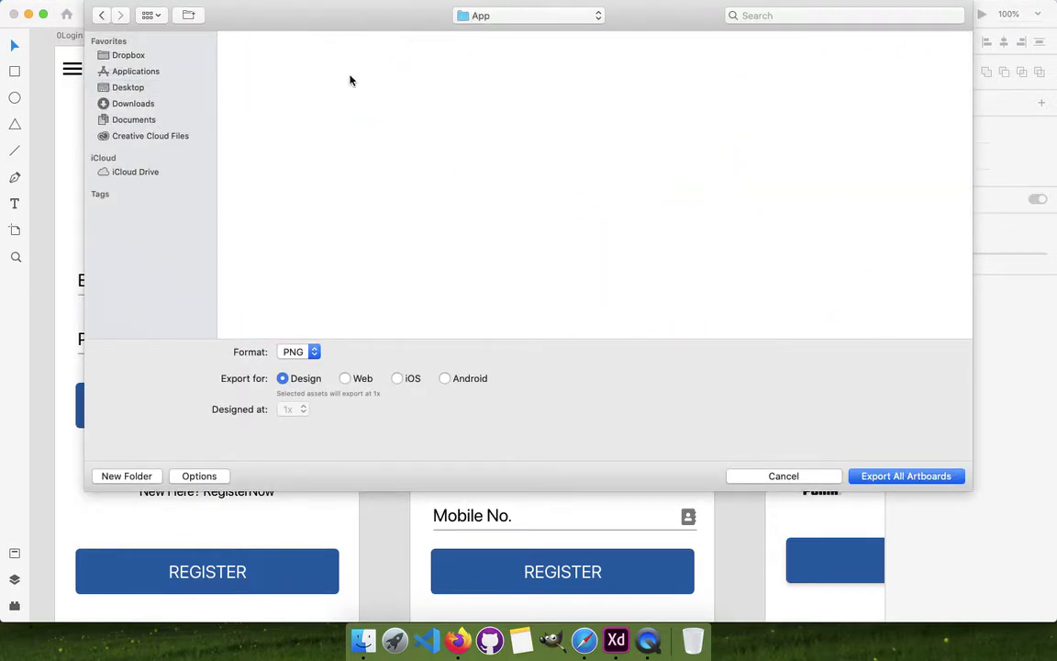
left_click(931, 477)
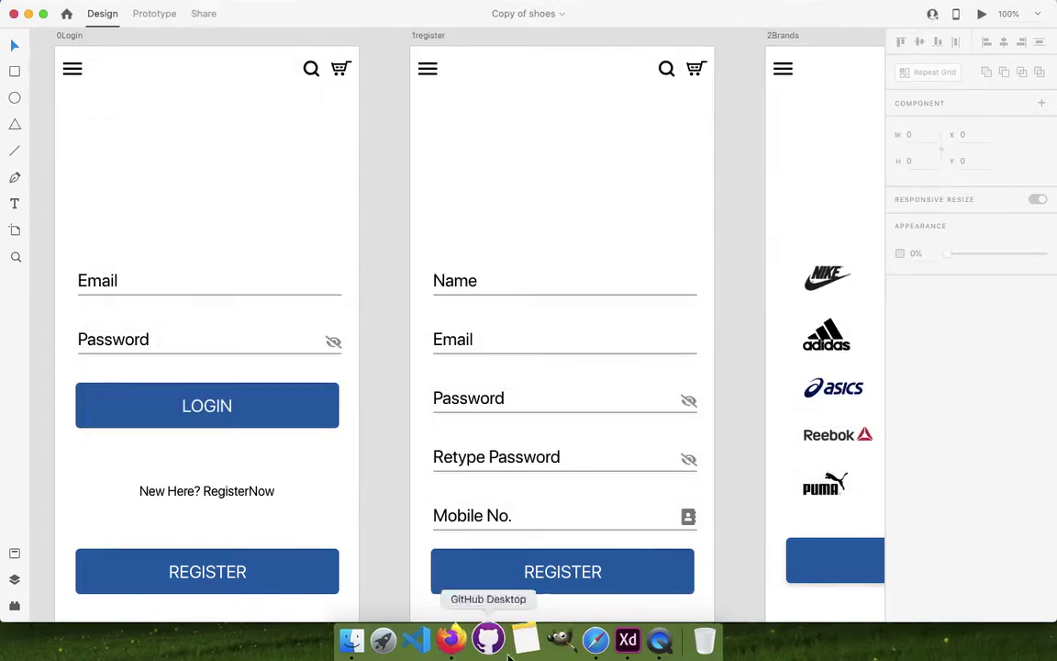
Switch to InVision in Firefox and start creating a new prototype
left_click(457, 640)
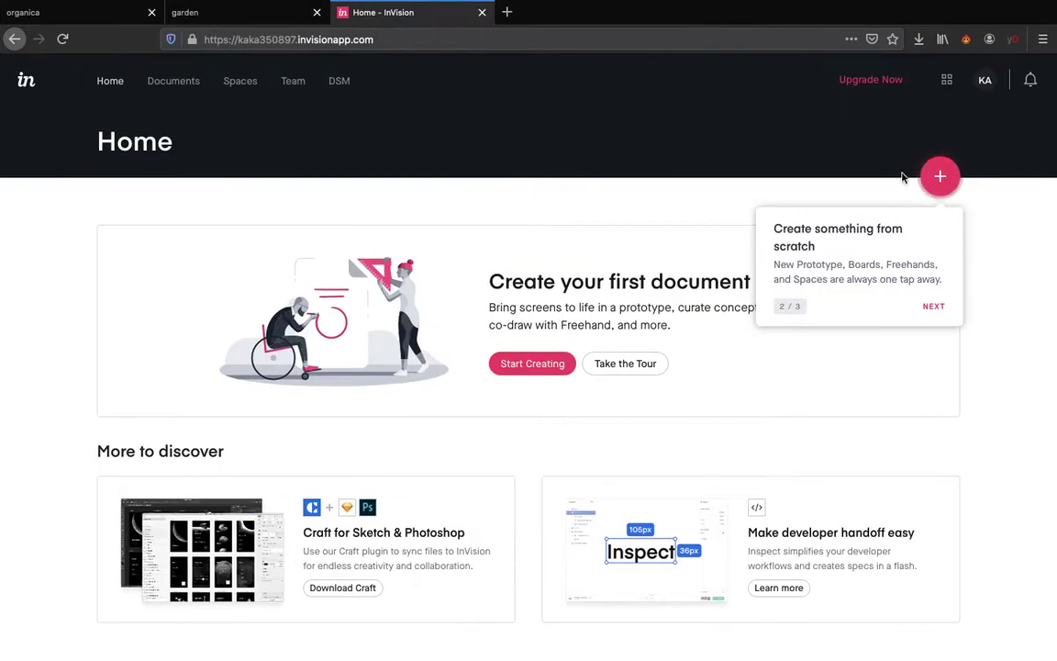
left_click(536, 372)
left_click(939, 176)
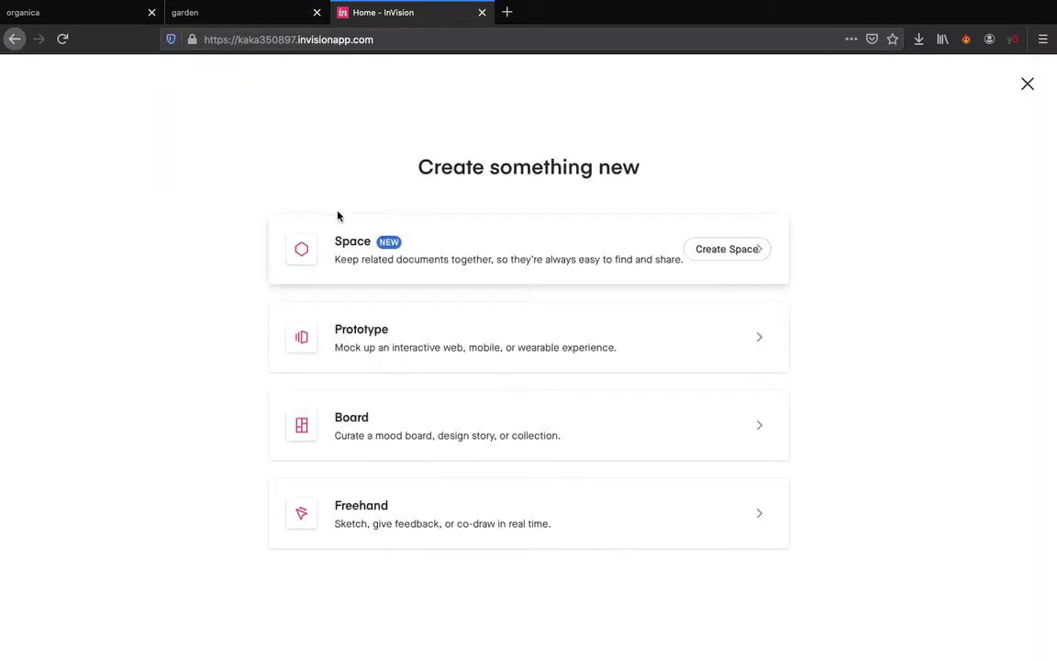
mouse_move(376, 347)
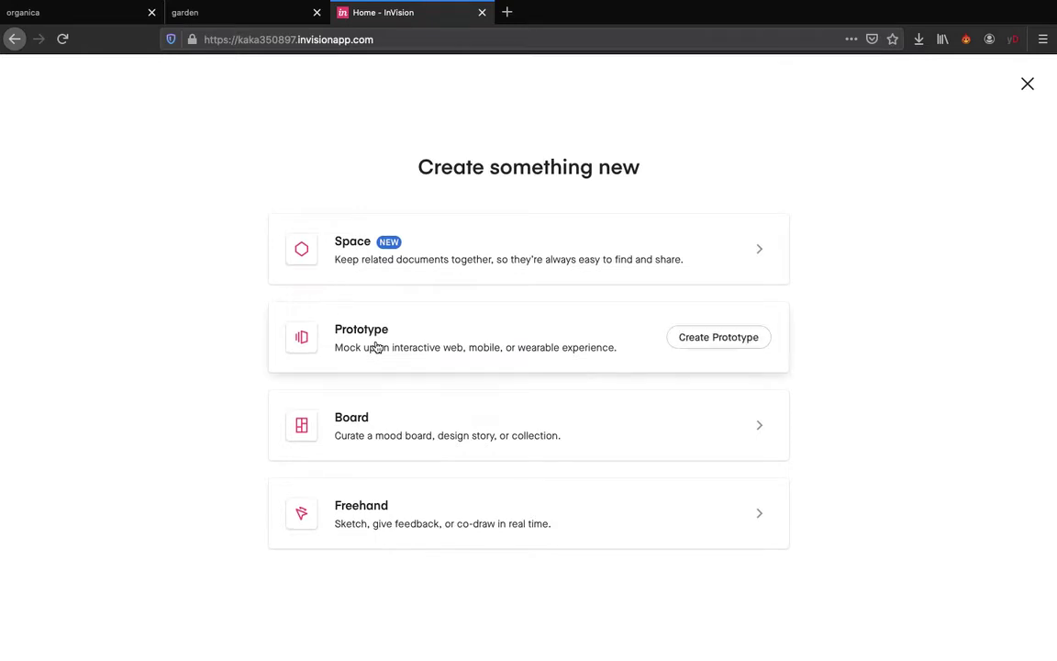
left_click(703, 341)
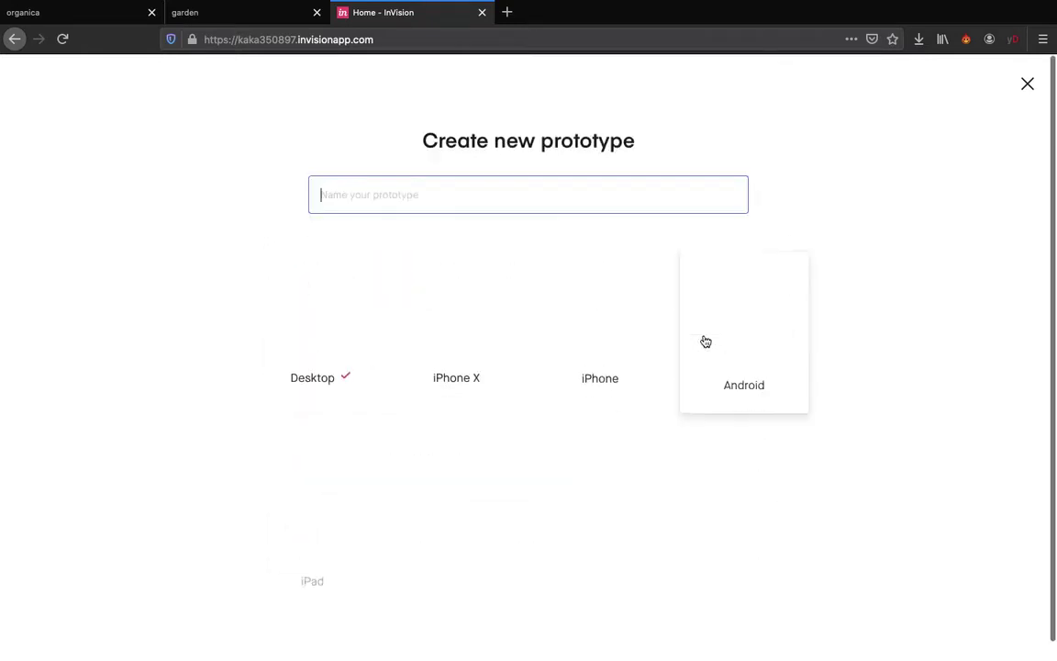
Name the prototype App, choose iPhone as its device and create it
type("App")
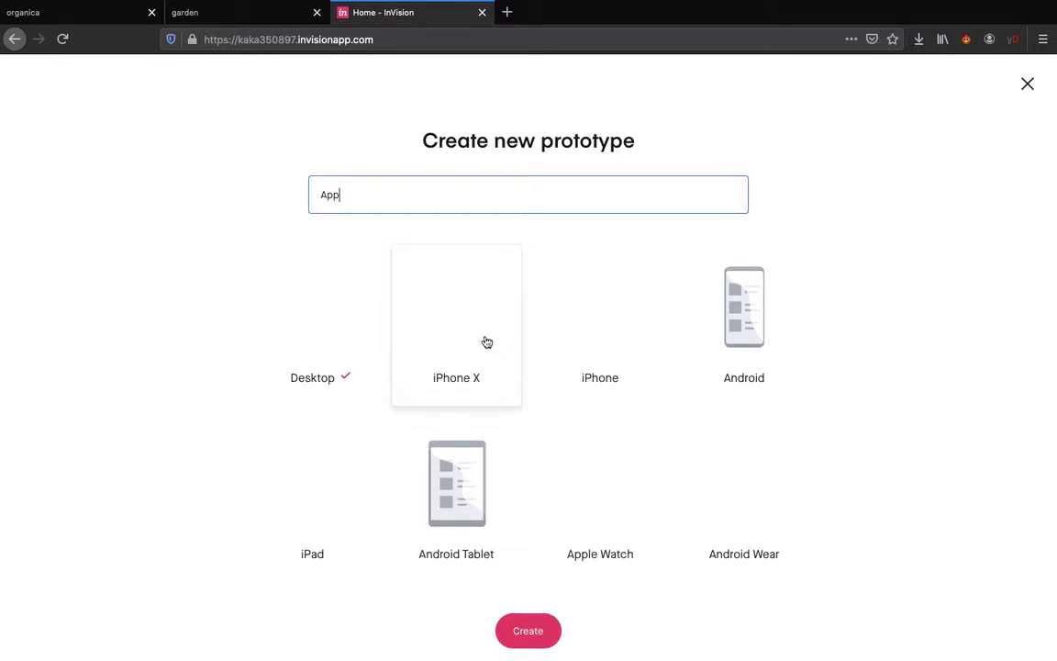
left_click(608, 349)
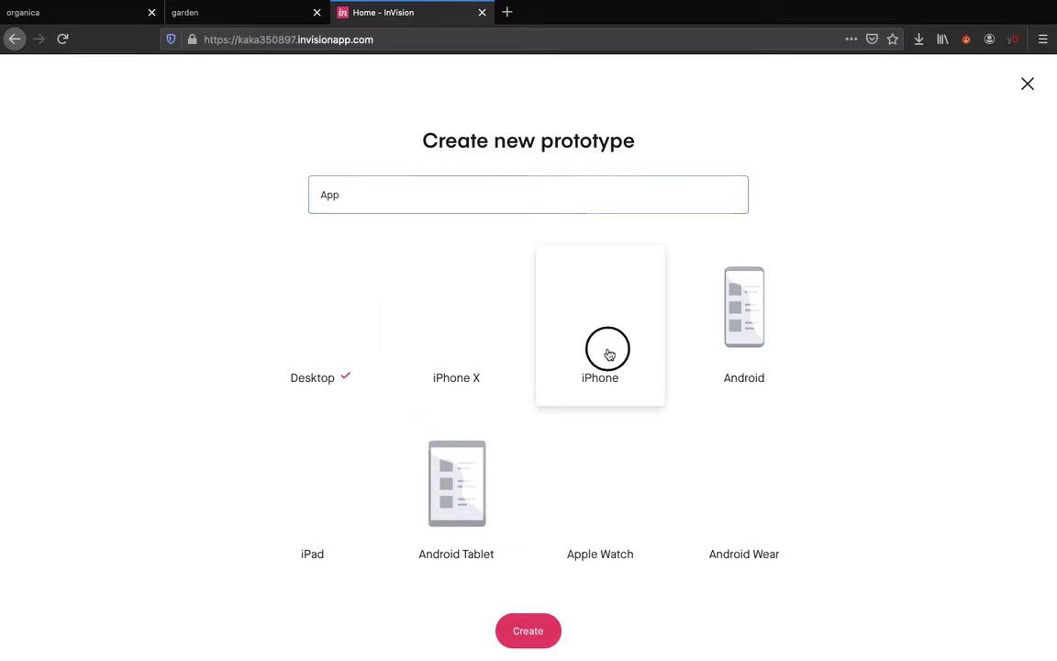
left_click(528, 629)
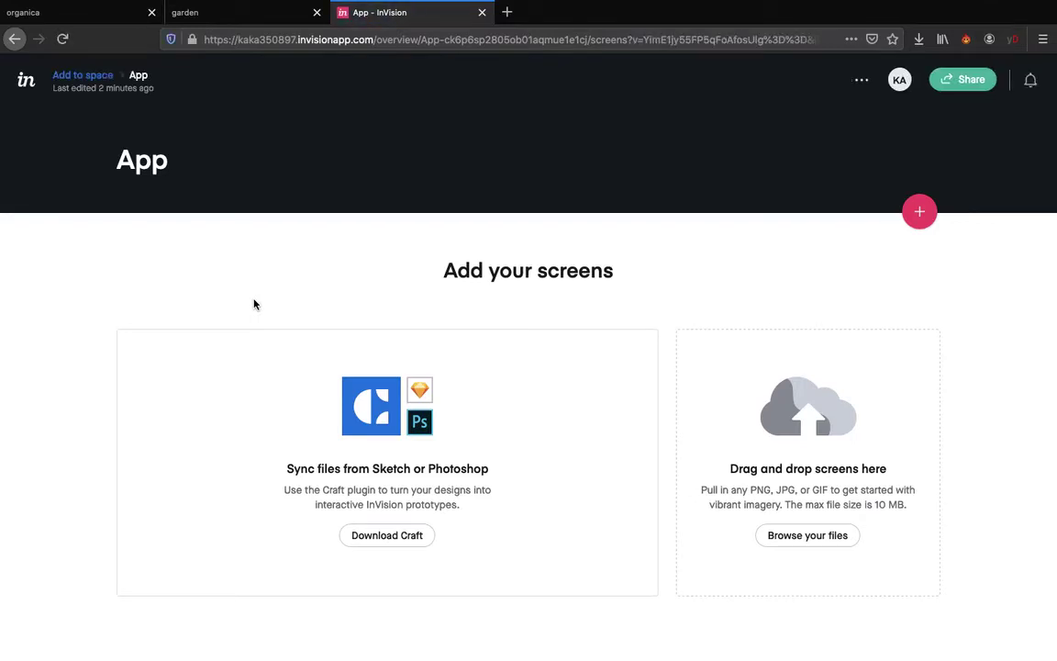
Return to the InVision home page and try to create another prototype named App for iPhone X
left_click(14, 40)
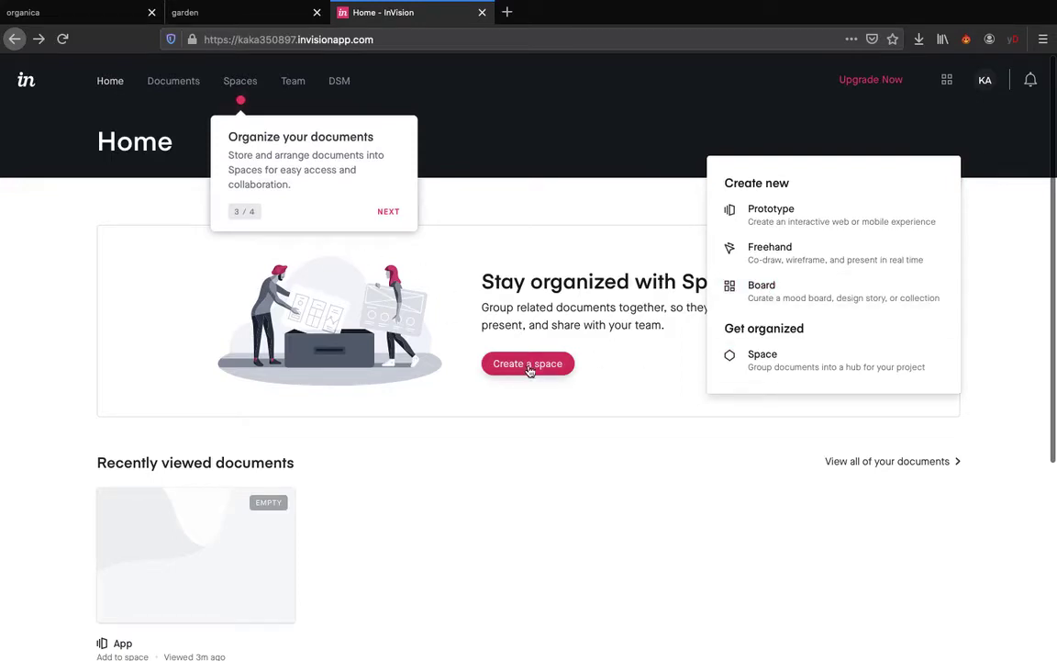
left_click(743, 227)
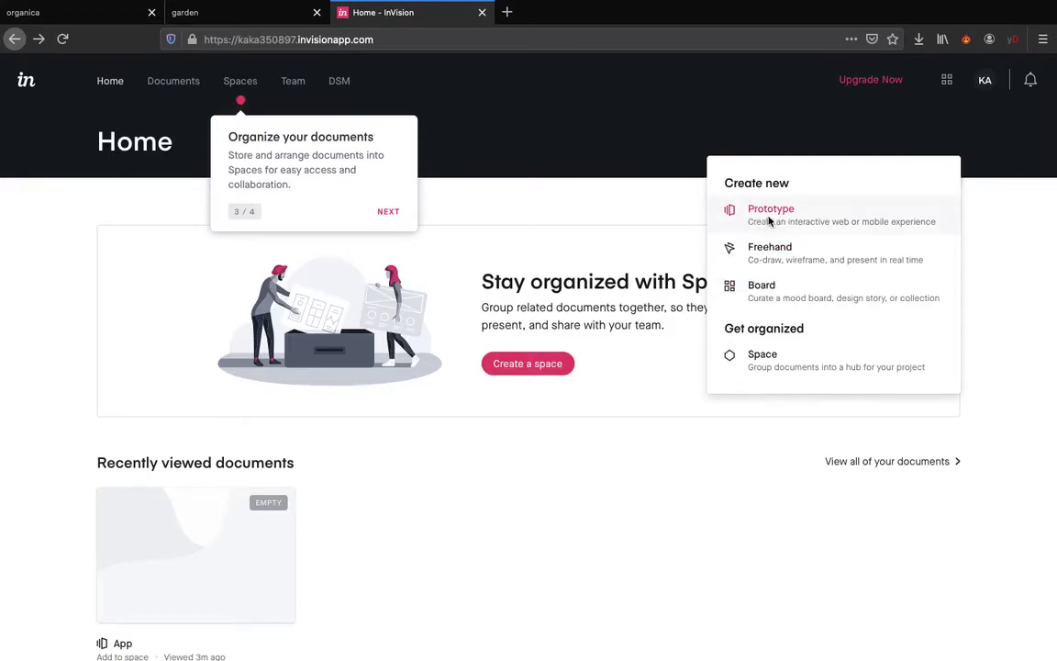
left_click(463, 328)
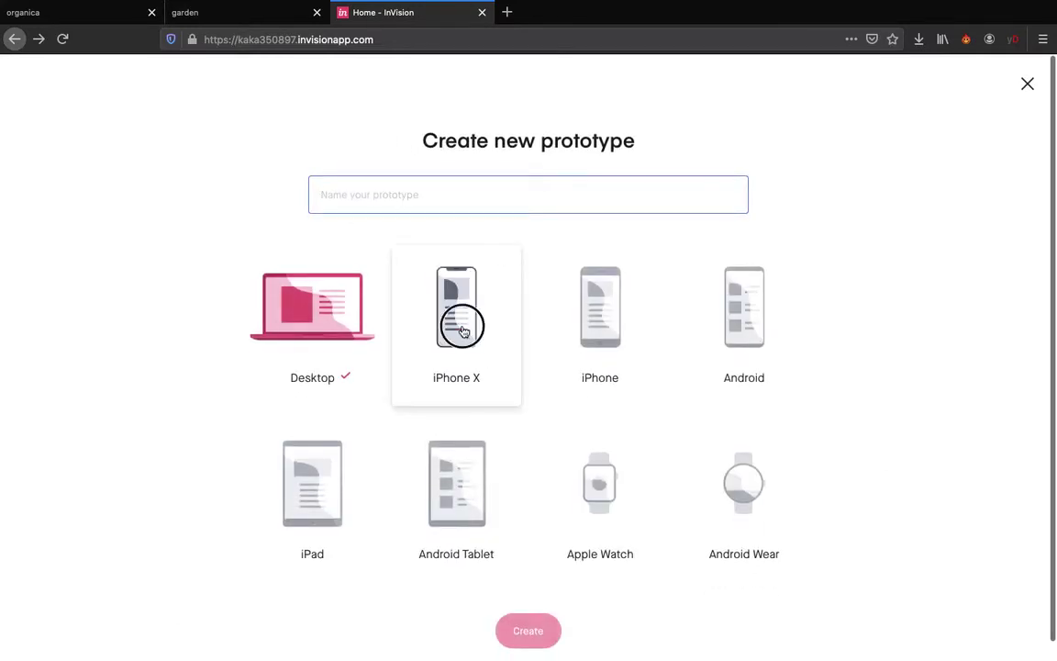
left_click(493, 191)
type("A")
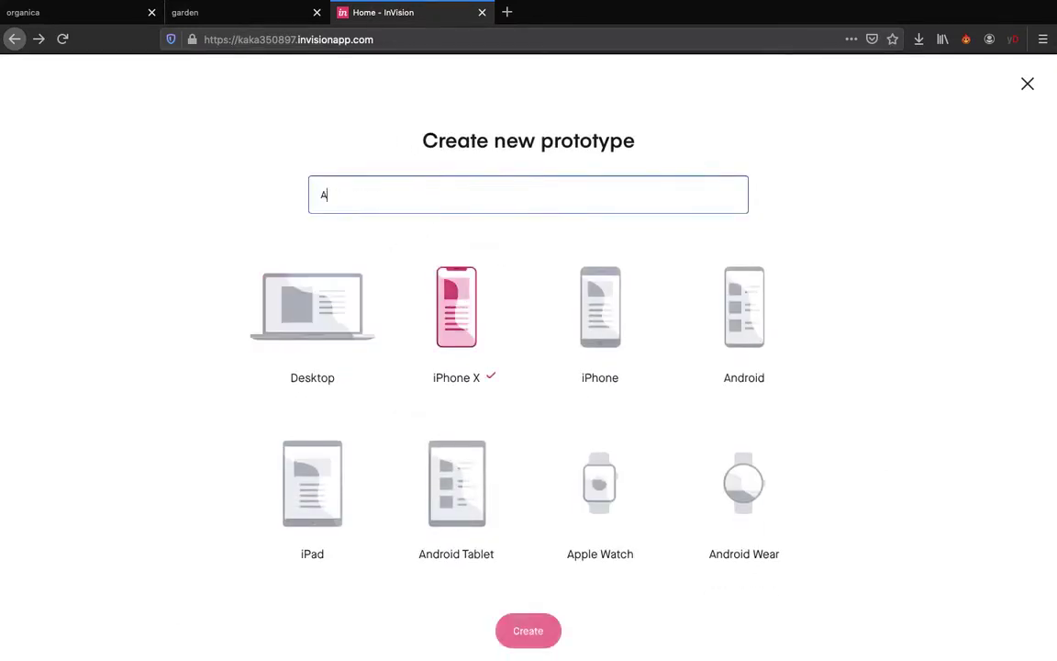
type("pp")
left_click(523, 630)
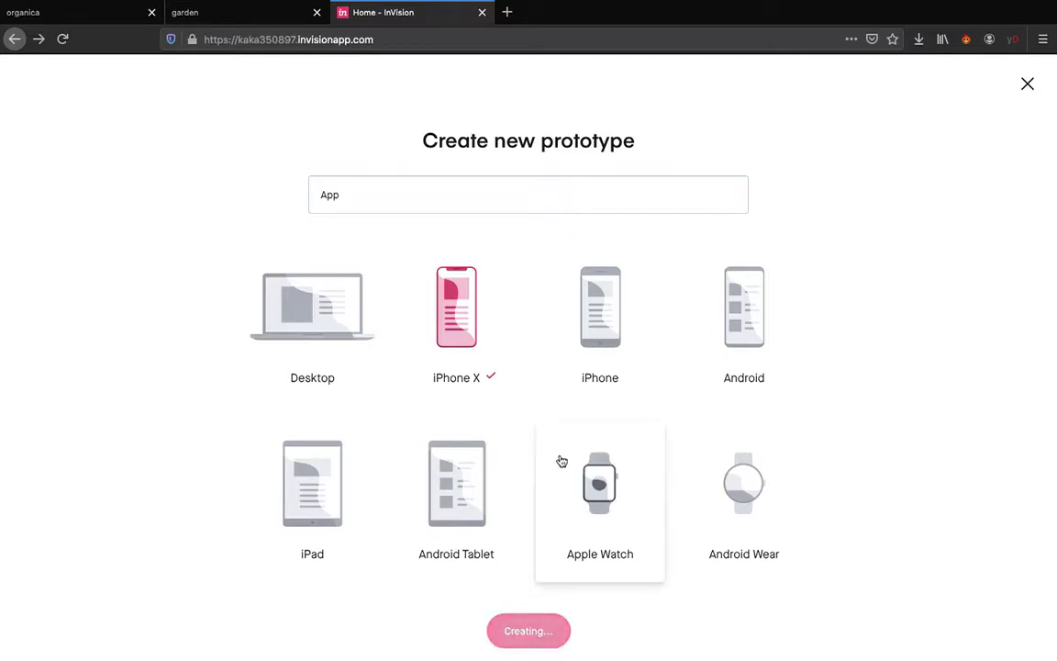
Change the new prototype's name to Appproto and create it
left_click(382, 233)
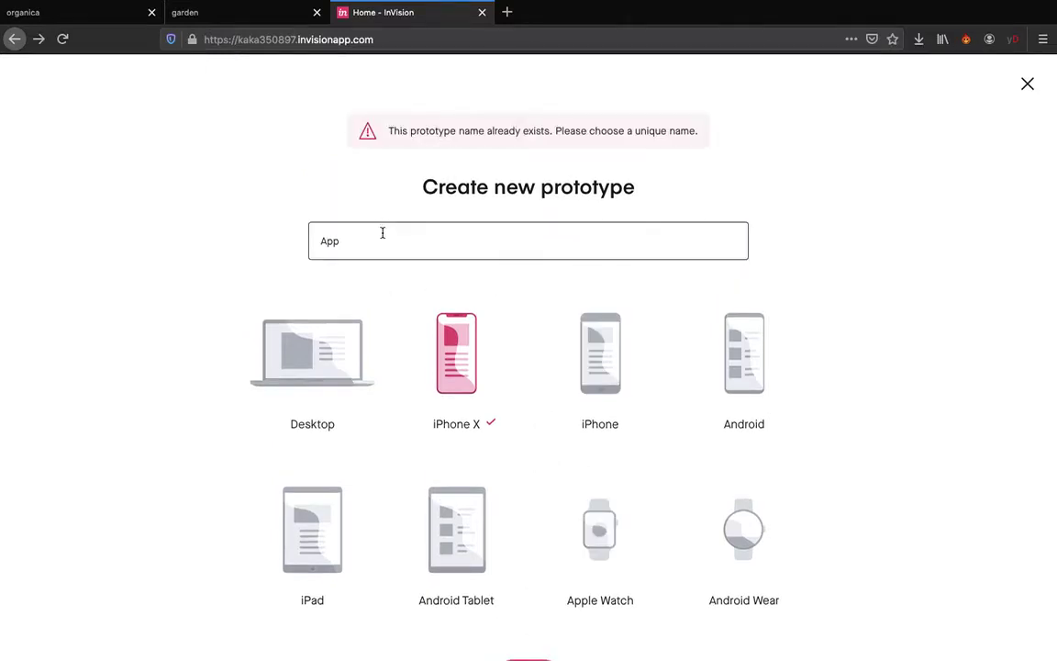
double_click(382, 233)
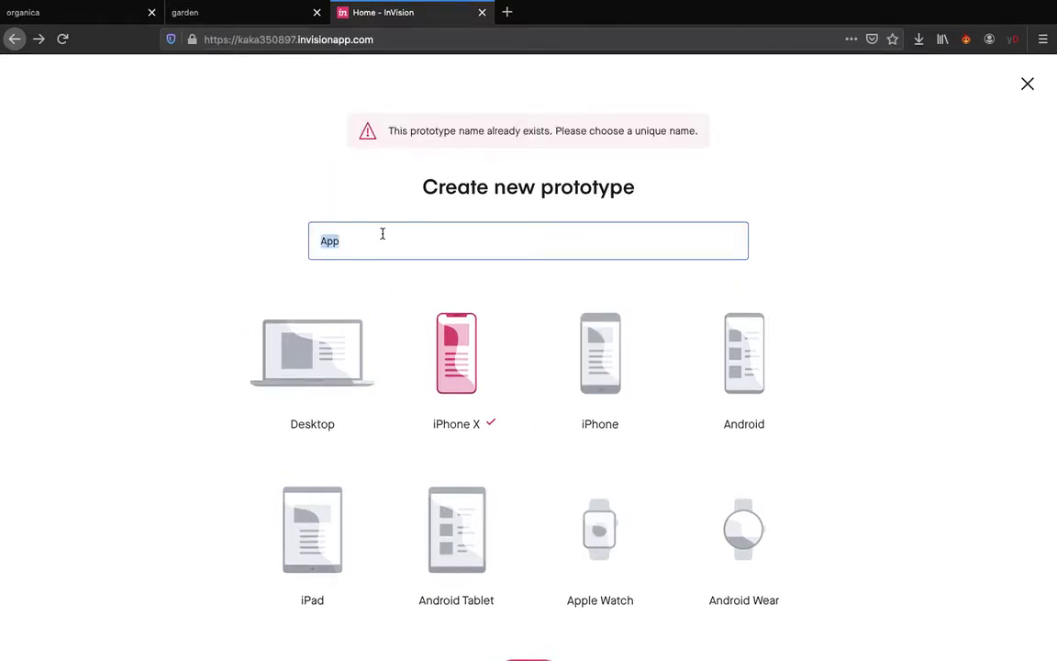
type("App")
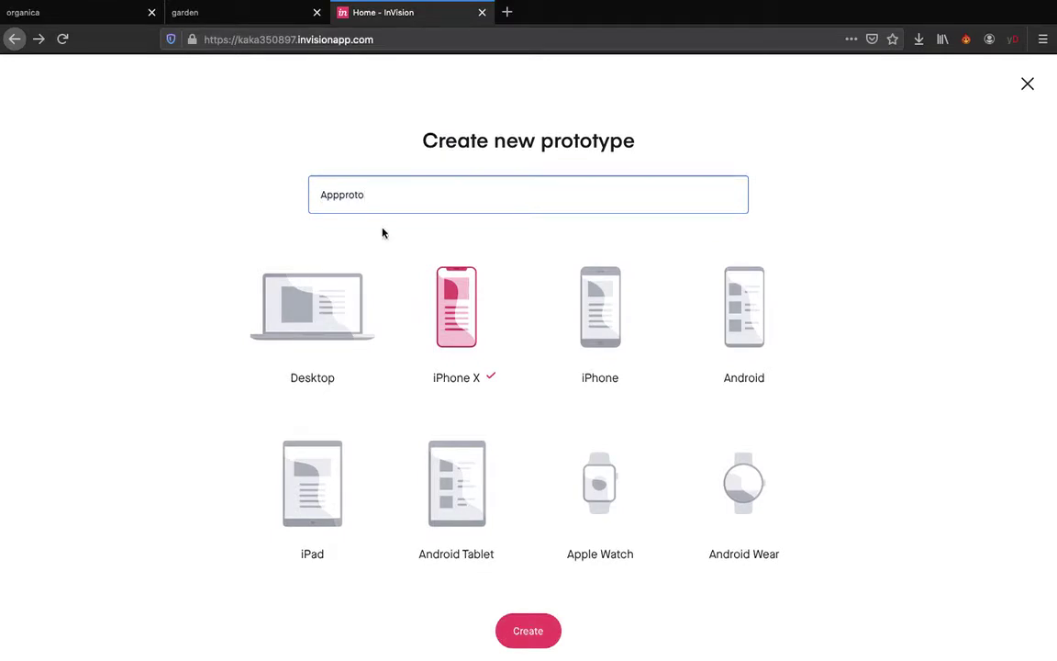
left_click(539, 628)
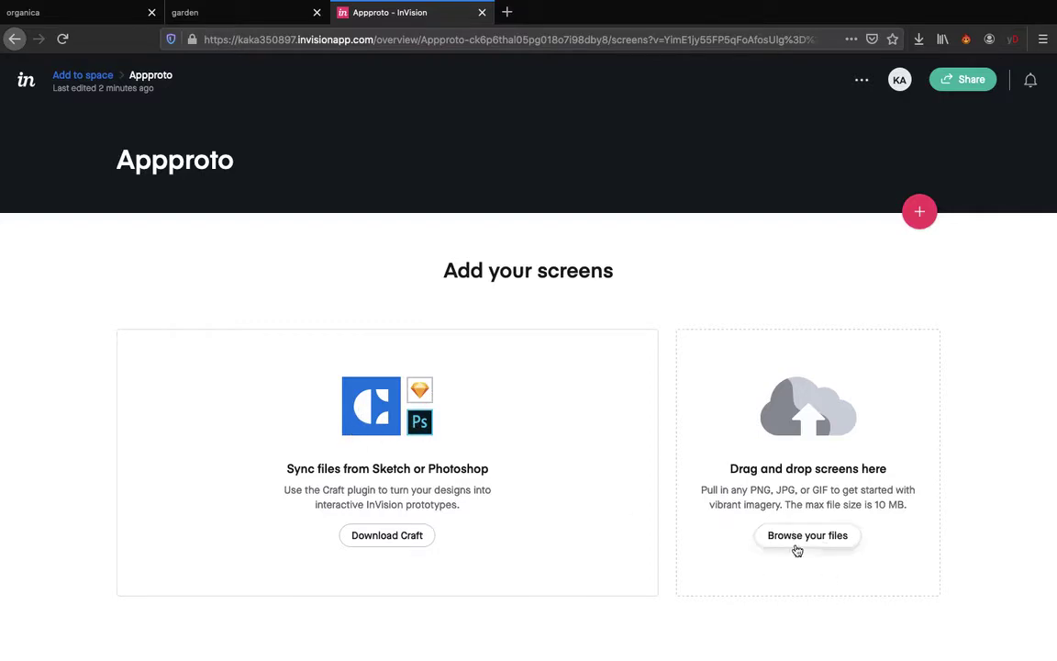
Upload all PNG screens from the App folder on the Desktop to the prototype
left_click(920, 212)
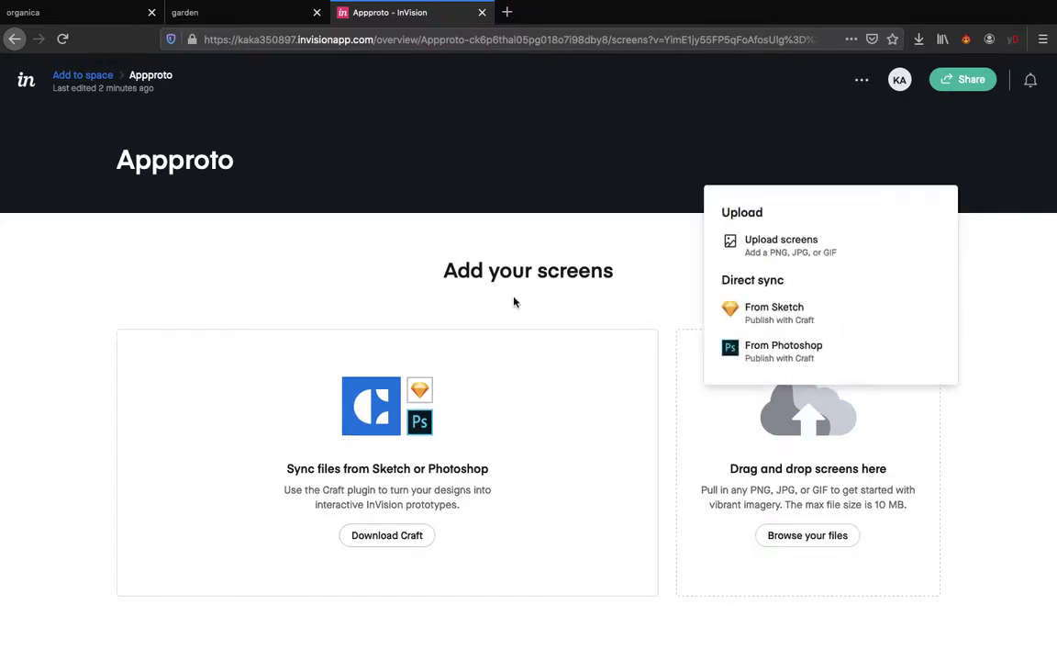
left_click(784, 249)
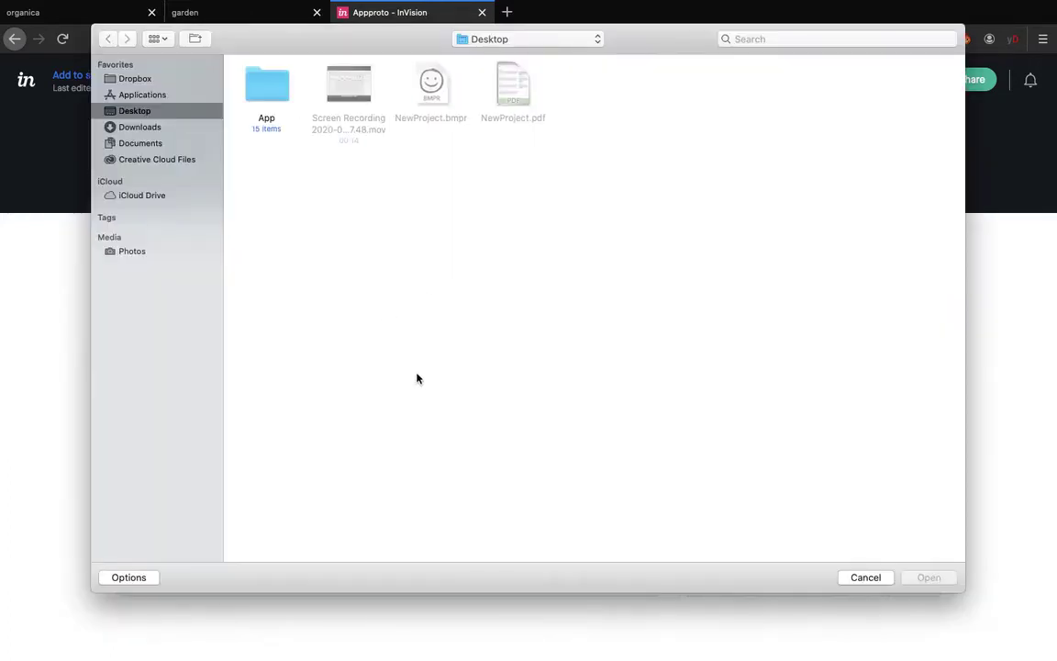
double_click(264, 99)
key("super+a")
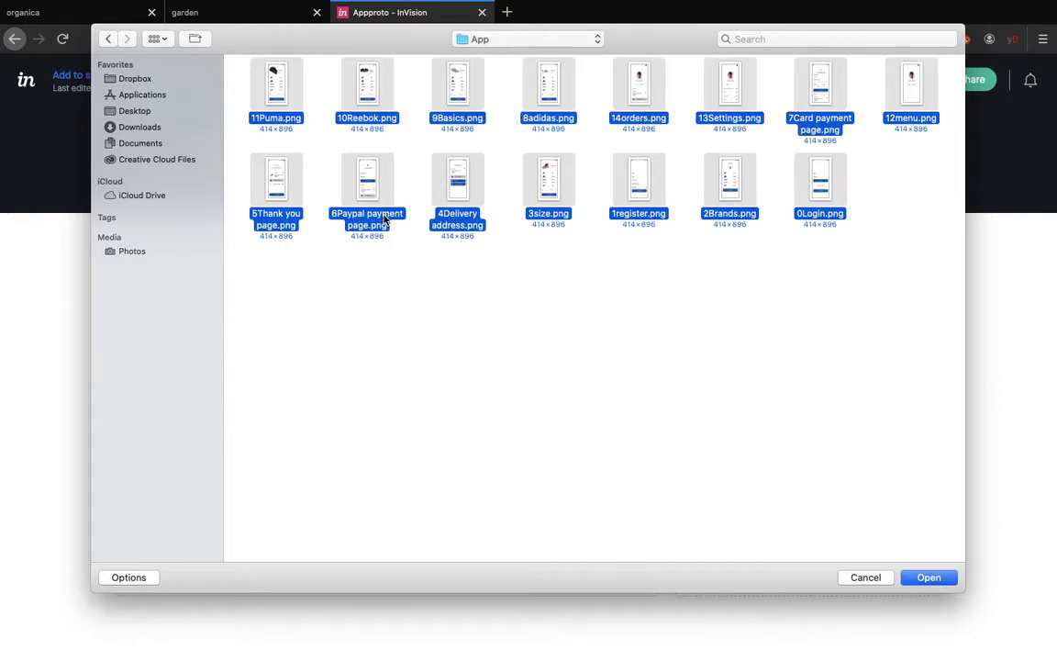
left_click(928, 577)
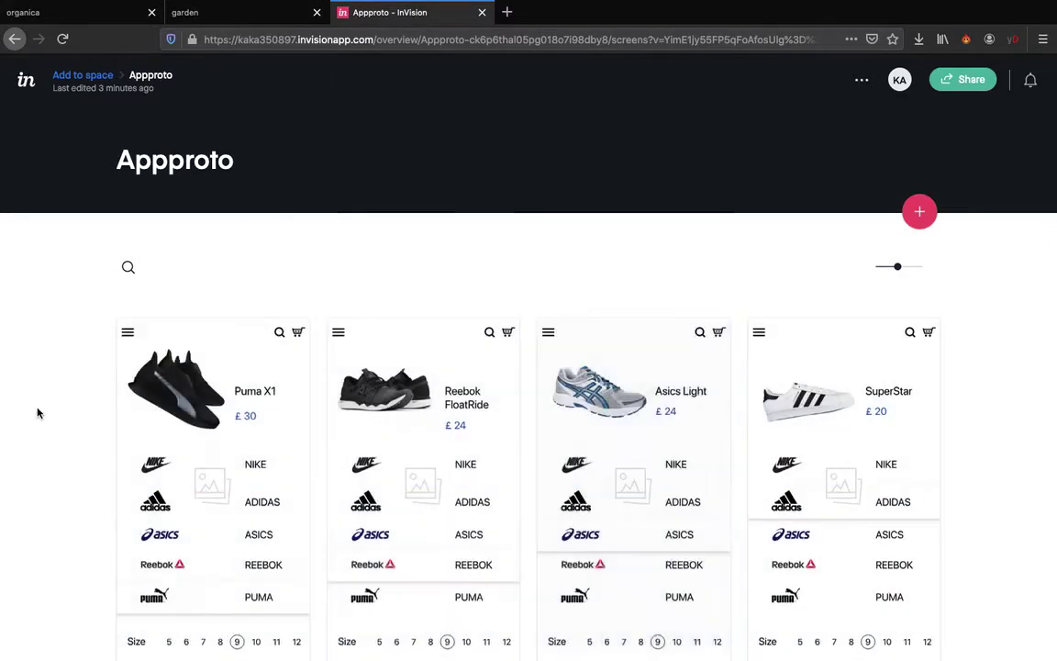
Open the uploaded 0Login screen in the phone preview and look over its full length
scroll(38, 413, "down", 5)
scroll(38, 413, "down", 8)
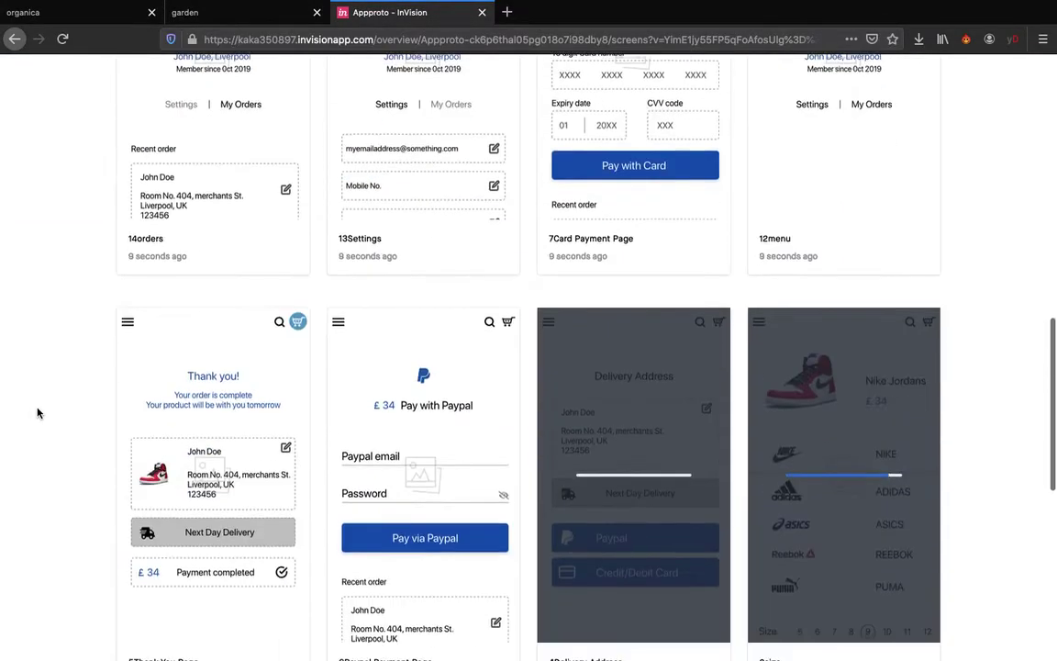
scroll(38, 412, "down", 4)
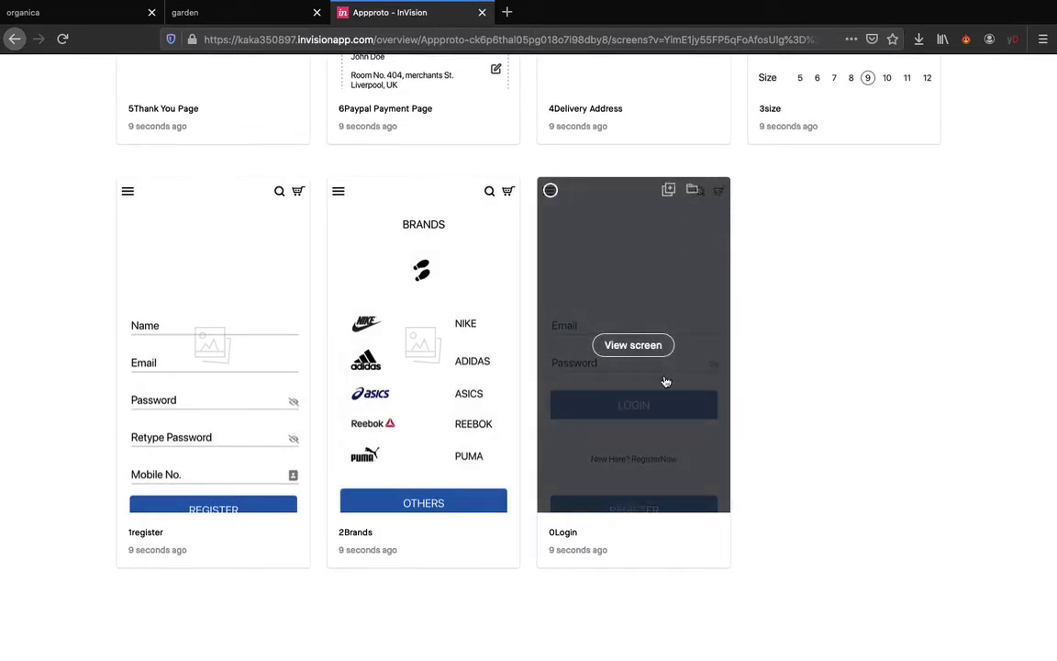
left_click(634, 348)
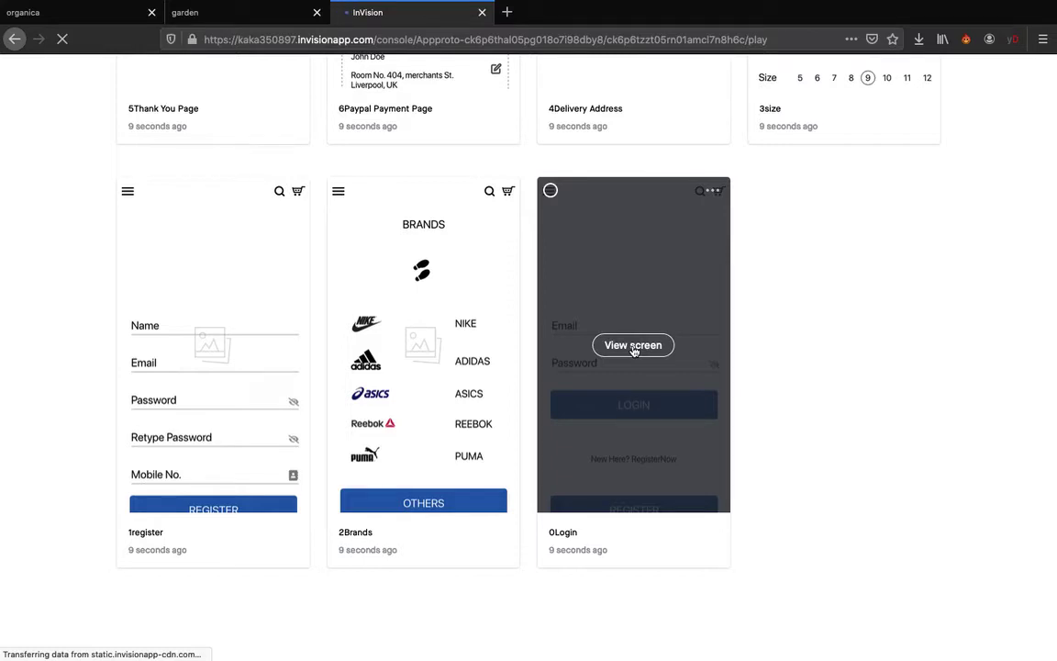
mouse_move(625, 4)
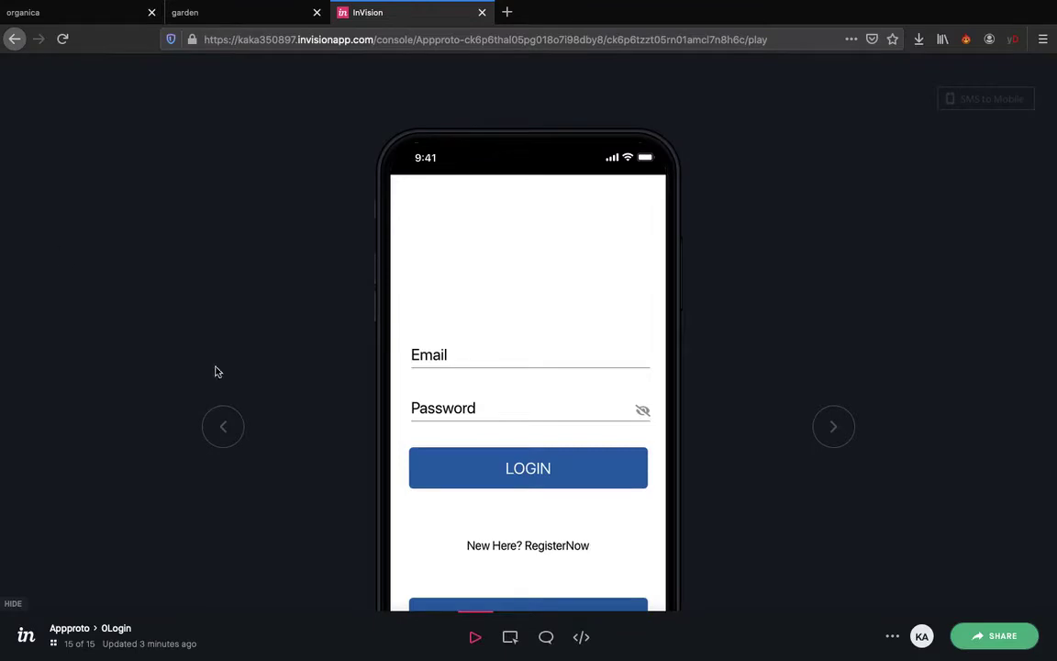
scroll(232, 385, "down", 4)
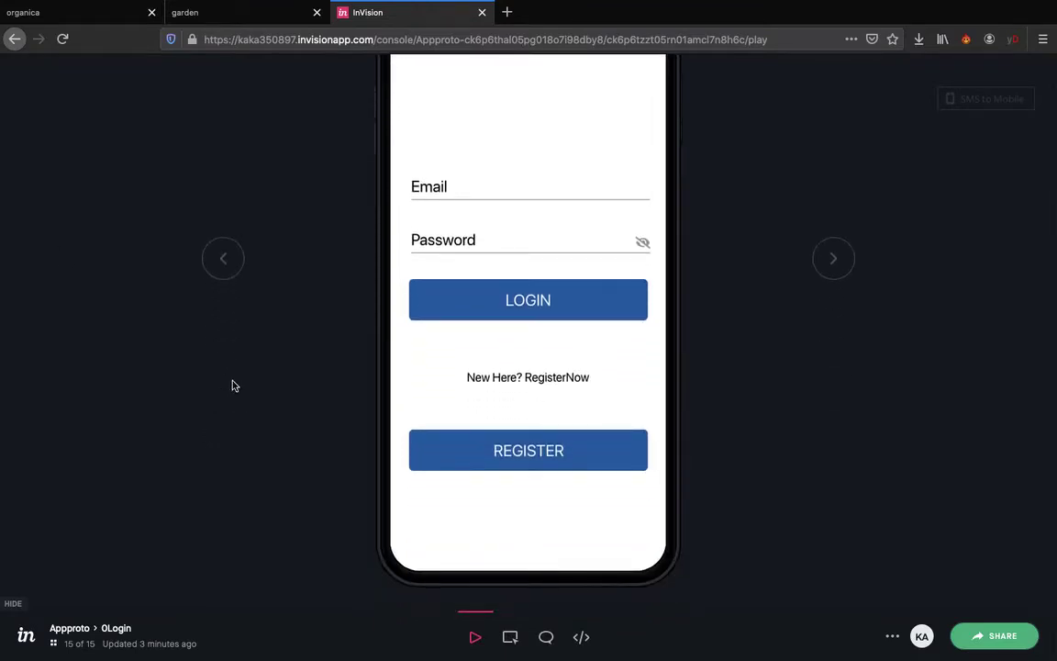
scroll(557, 367, "up", 4)
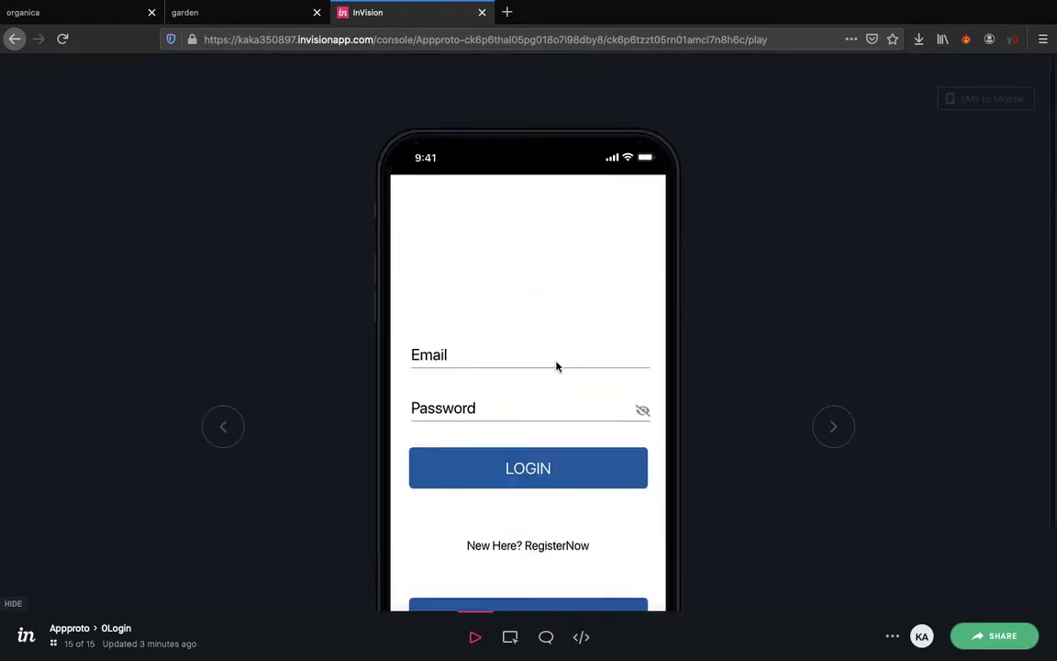
Style the status bar with an FFFFFF background and dark foreground, and start the design below it
left_click(891, 639)
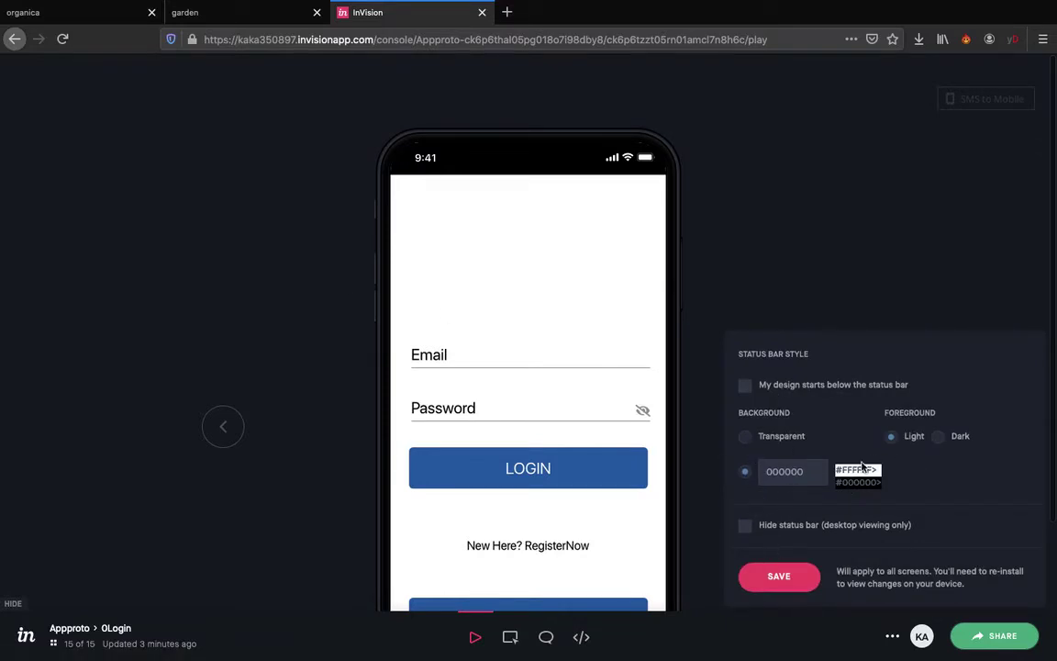
left_click(937, 439)
left_click(890, 437)
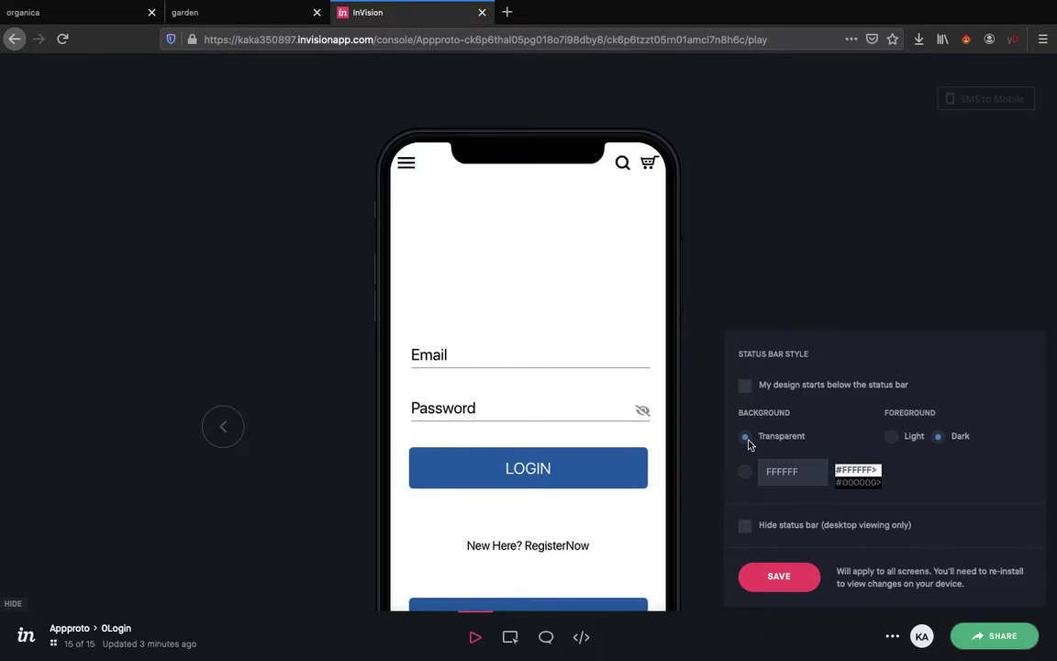
left_click(891, 438)
left_click(938, 437)
left_click(744, 385)
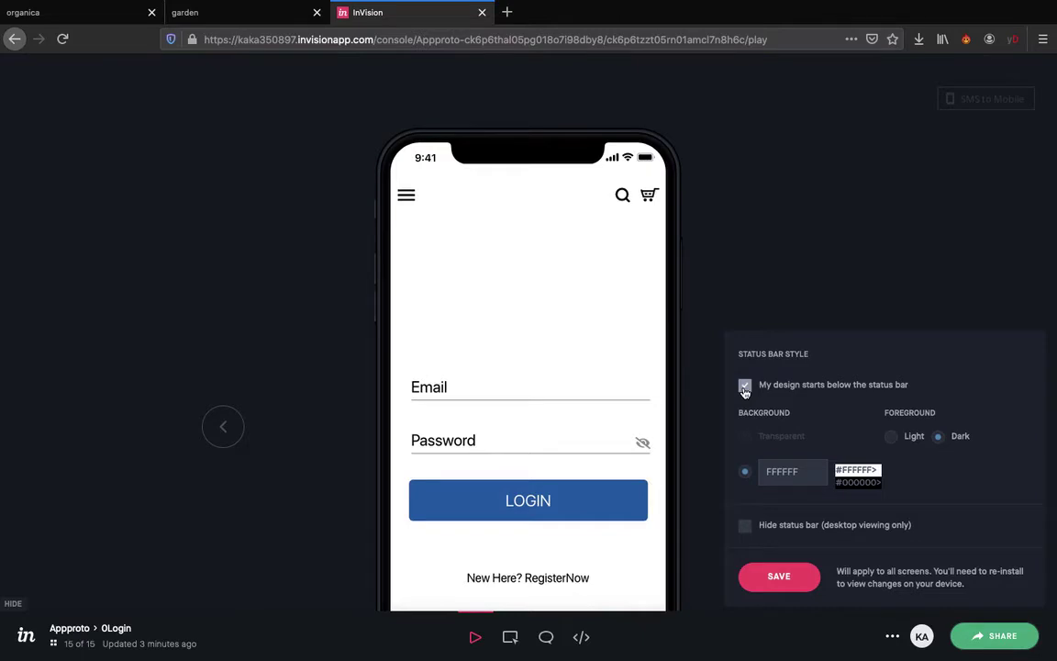
Hide the status bar for desktop viewing, save the style and check the login screen preview
left_click(745, 527)
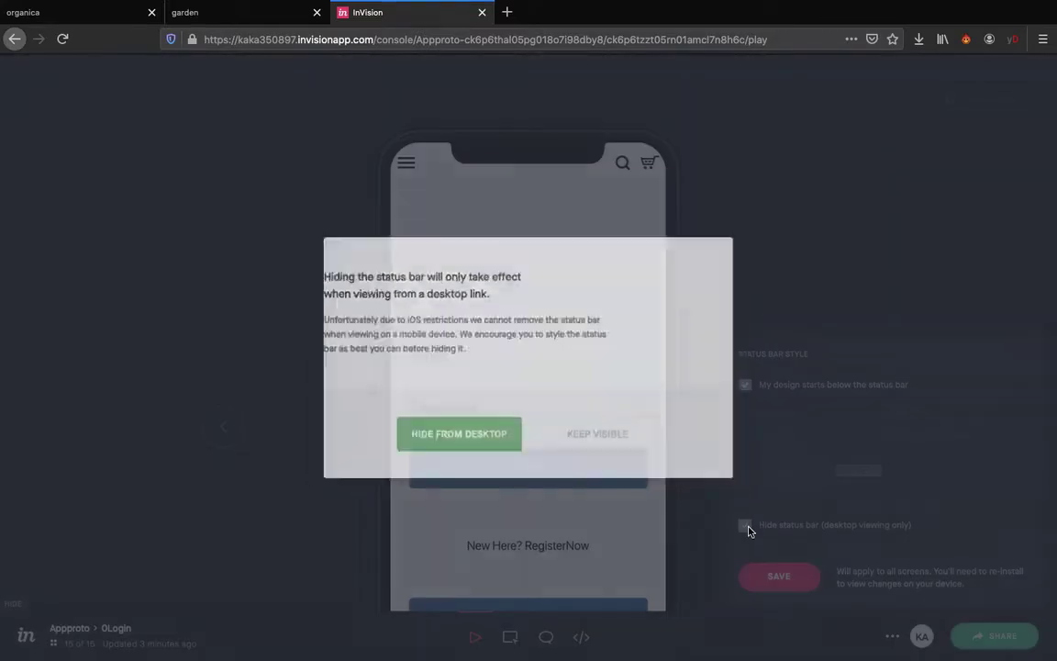
left_click(745, 528)
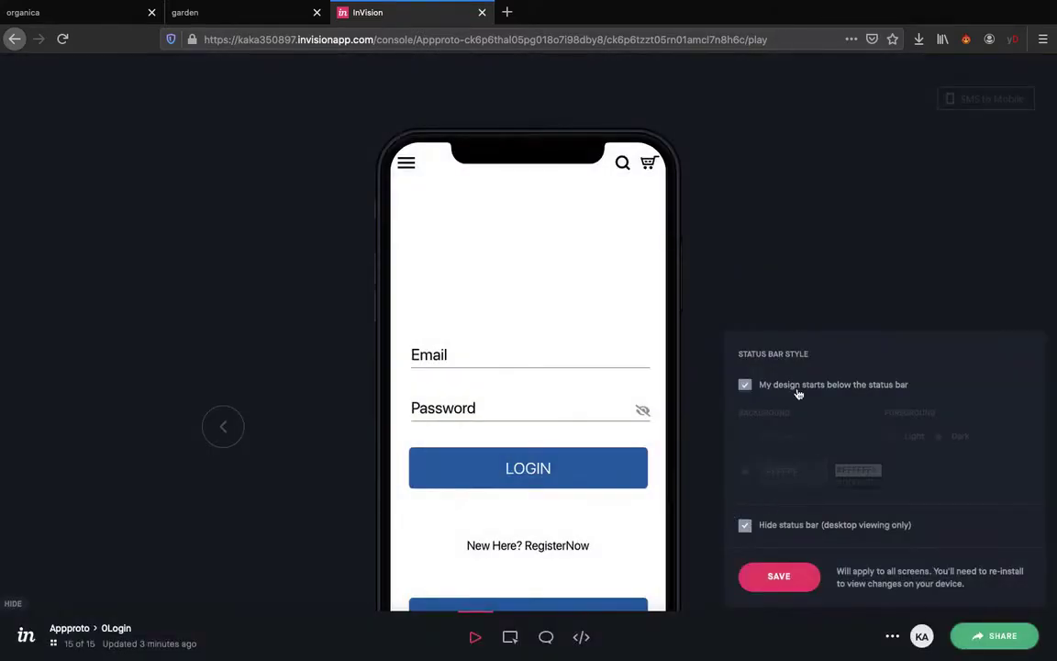
left_click(781, 575)
scroll(491, 420, "down", 3)
scroll(490, 421, "up", 3)
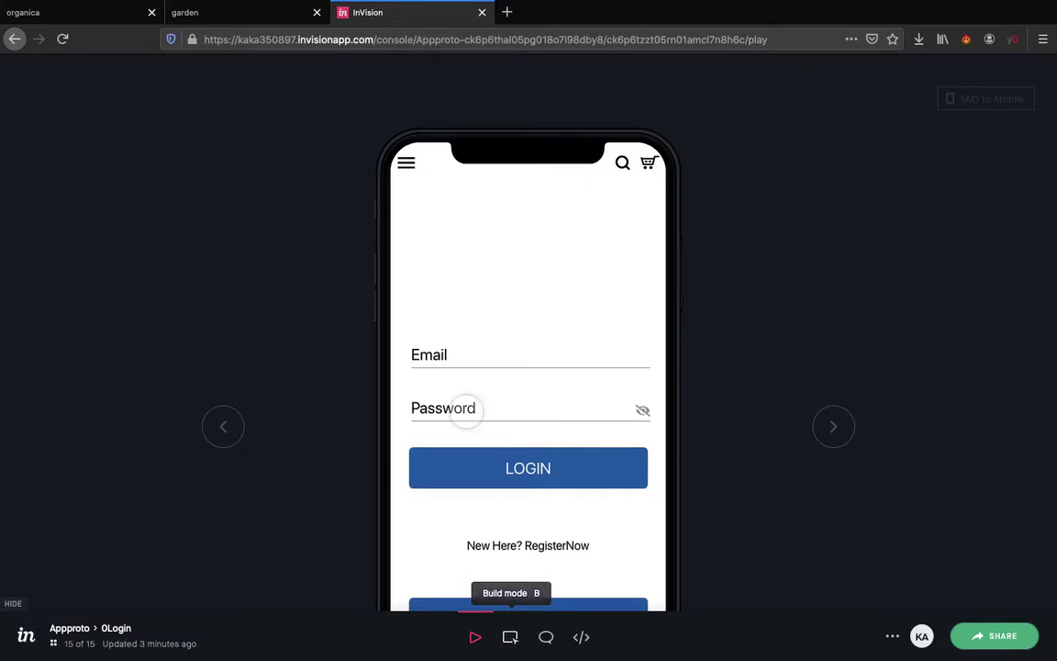
scroll(464, 408, "down", 4)
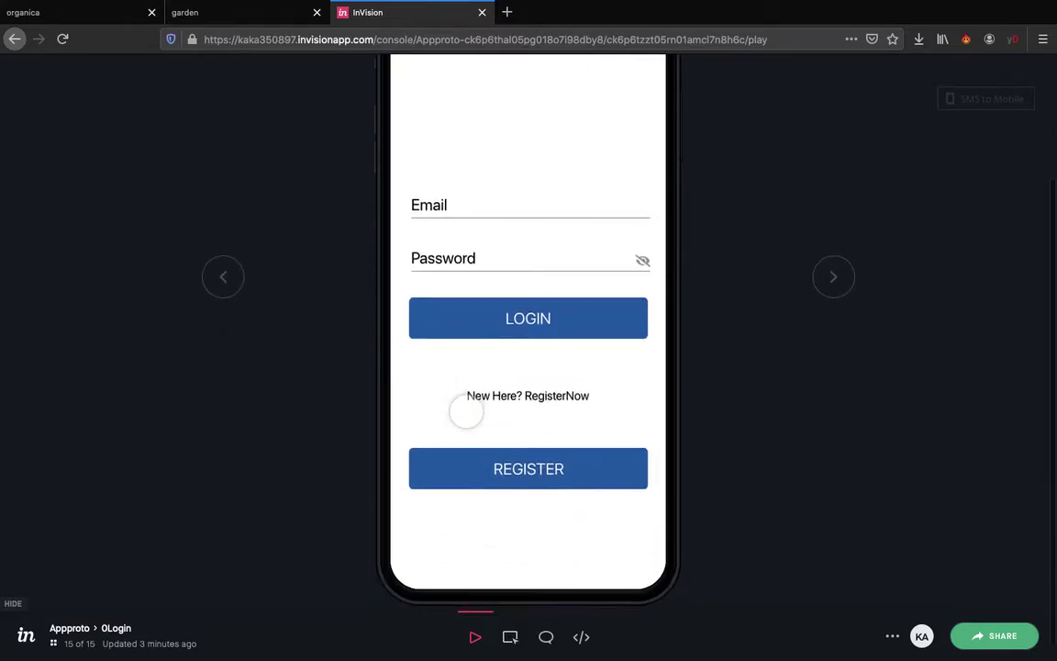
Enter build mode and draw a hotspot over the LOGIN button that links to the 2Brands screen
left_click(509, 637)
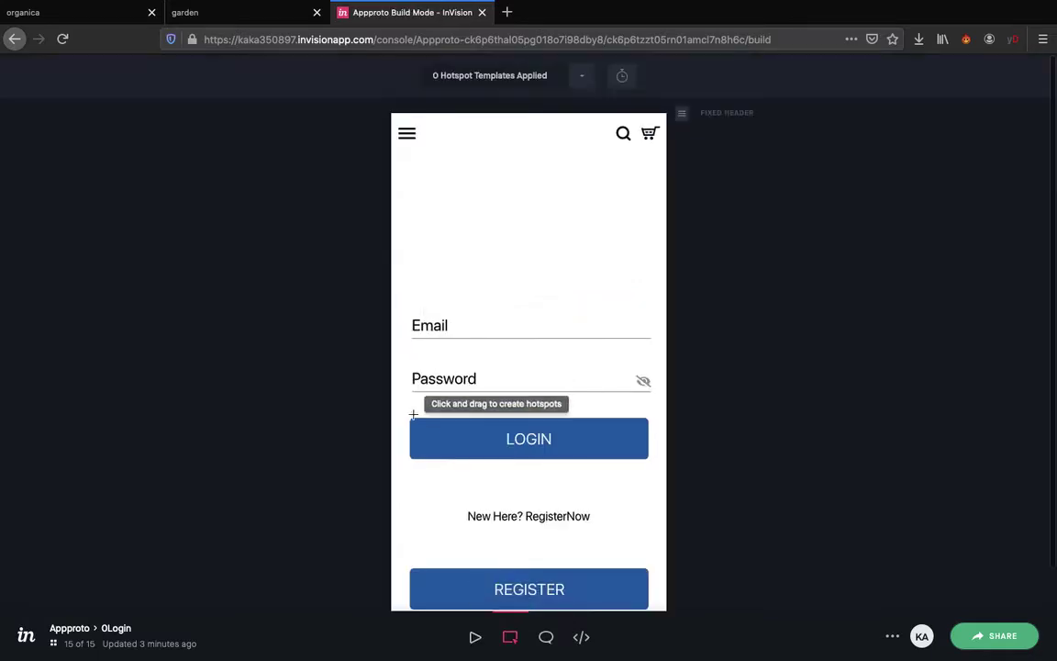
left_click_drag(409, 416, 648, 460)
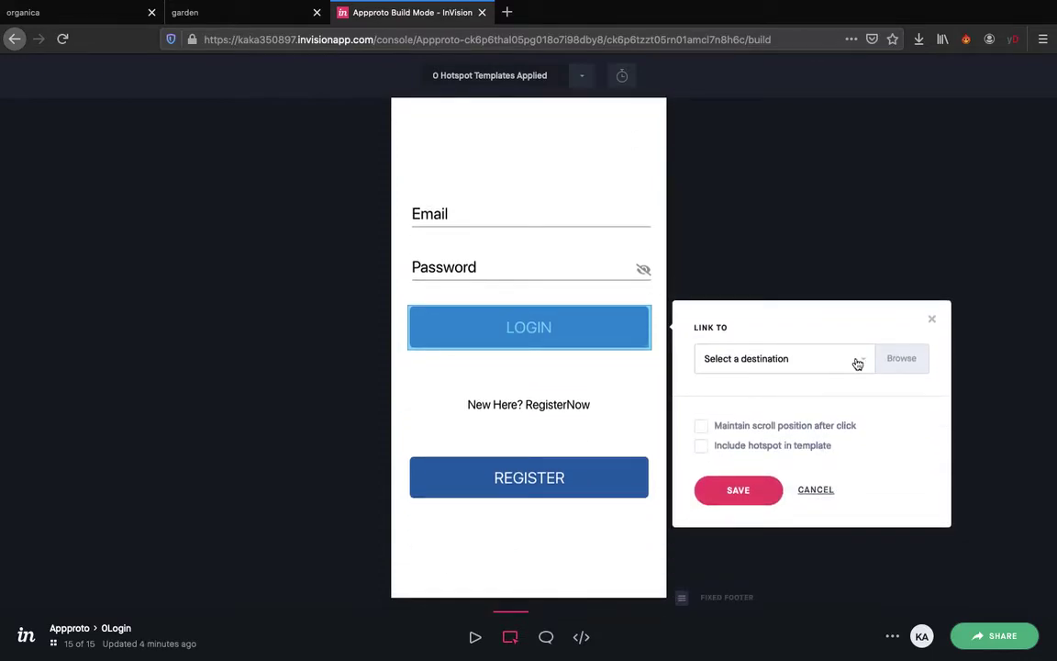
left_click(857, 359)
scroll(760, 530, "down", 5)
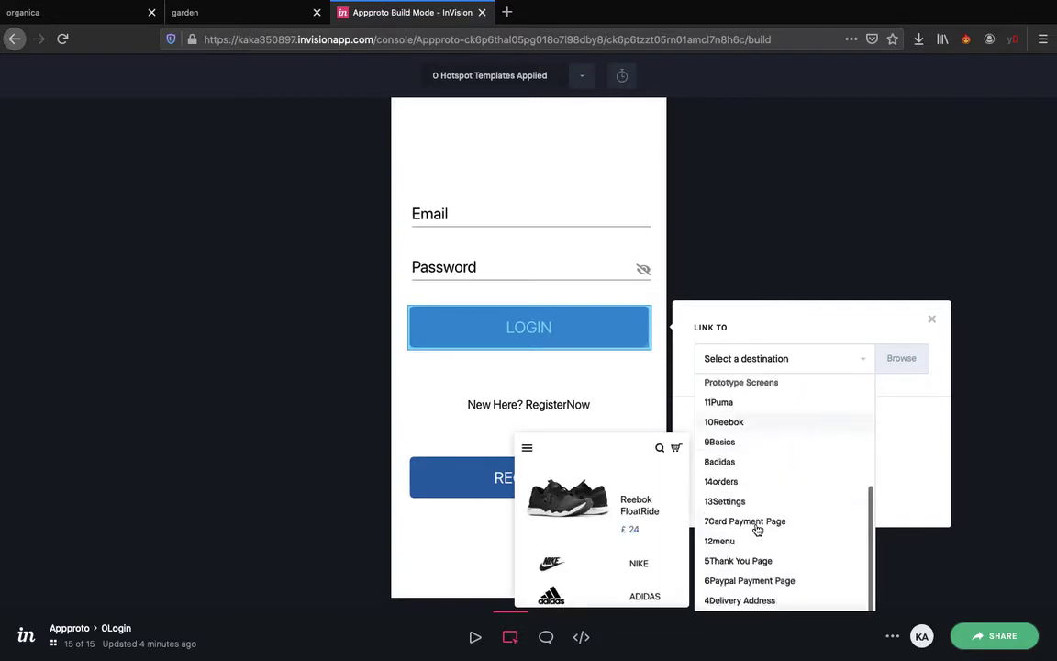
scroll(716, 564, "down", 3)
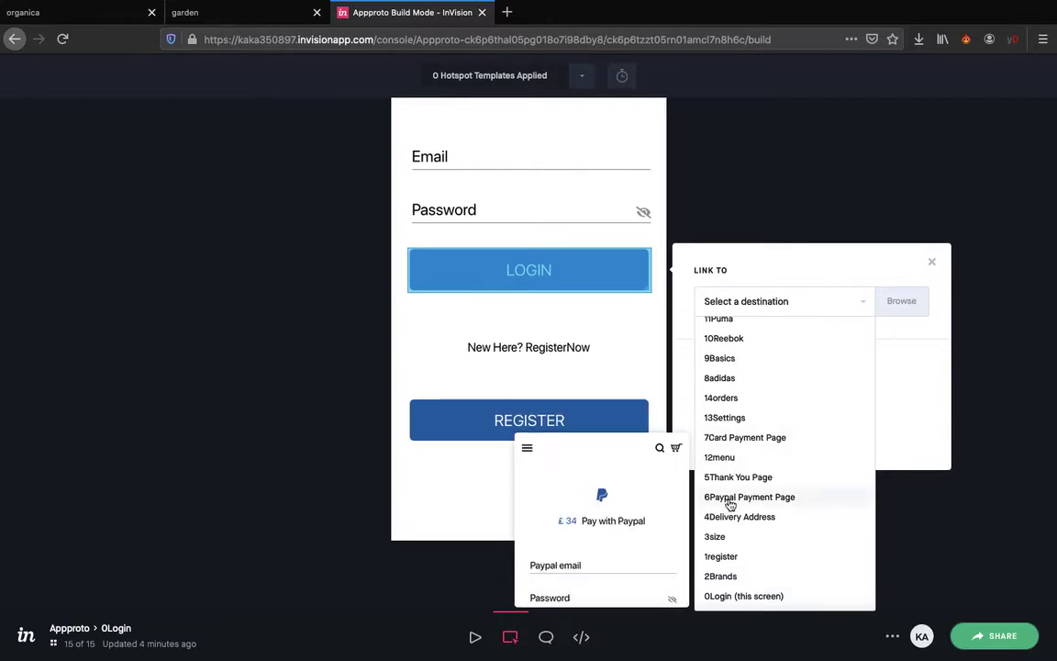
left_click(722, 576)
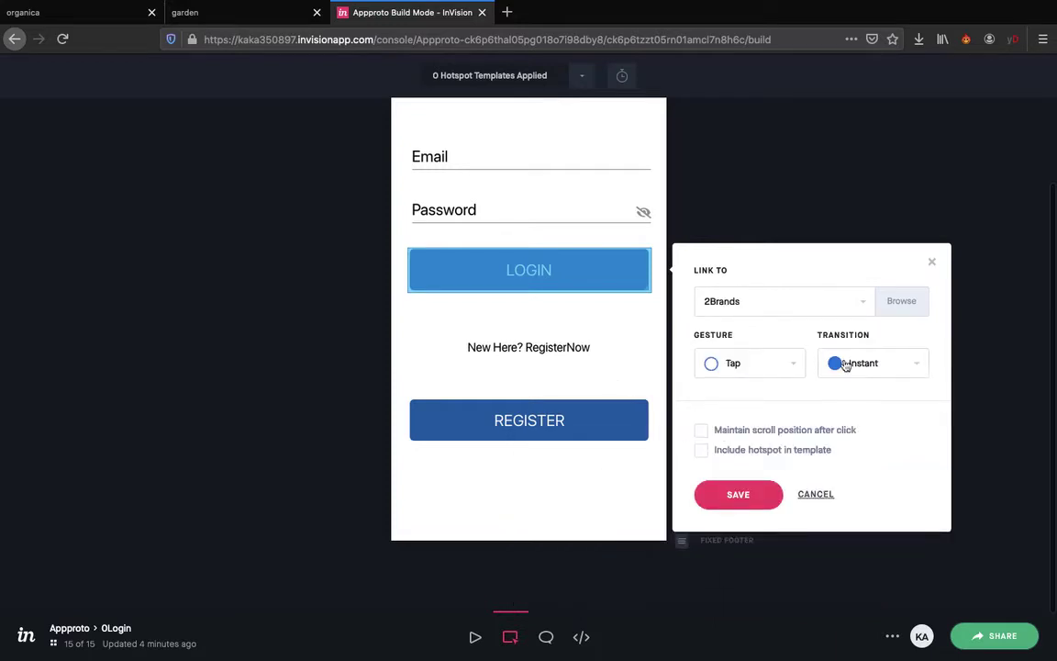
Keep the LOGIN hotspot's Tap gesture, set its transition to Dissolve and save the hotspot
left_click(798, 369)
left_click(798, 368)
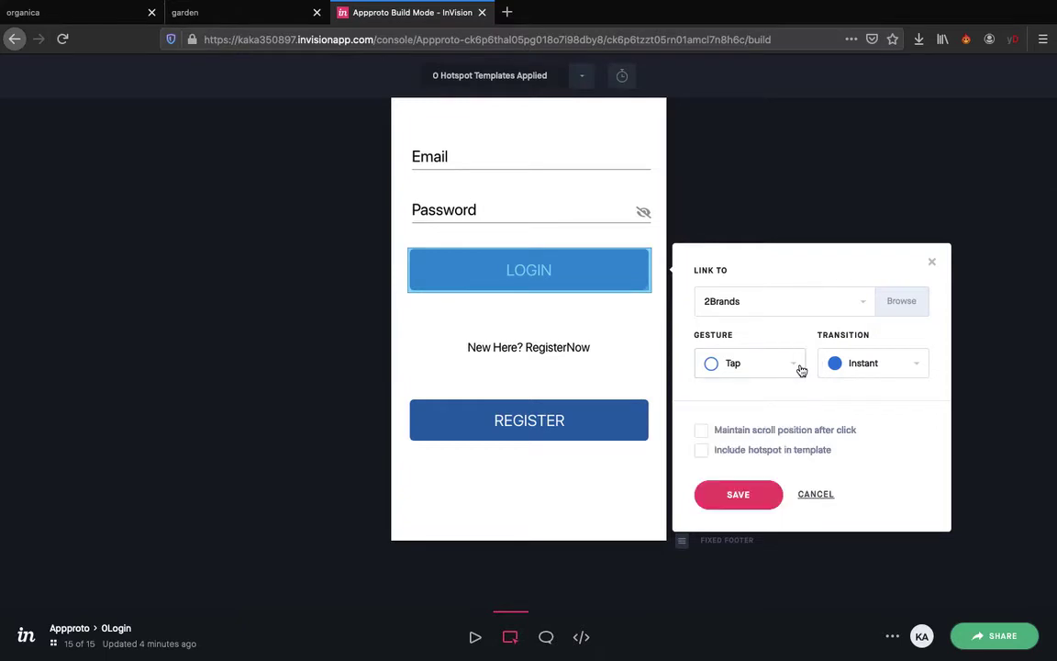
left_click(918, 367)
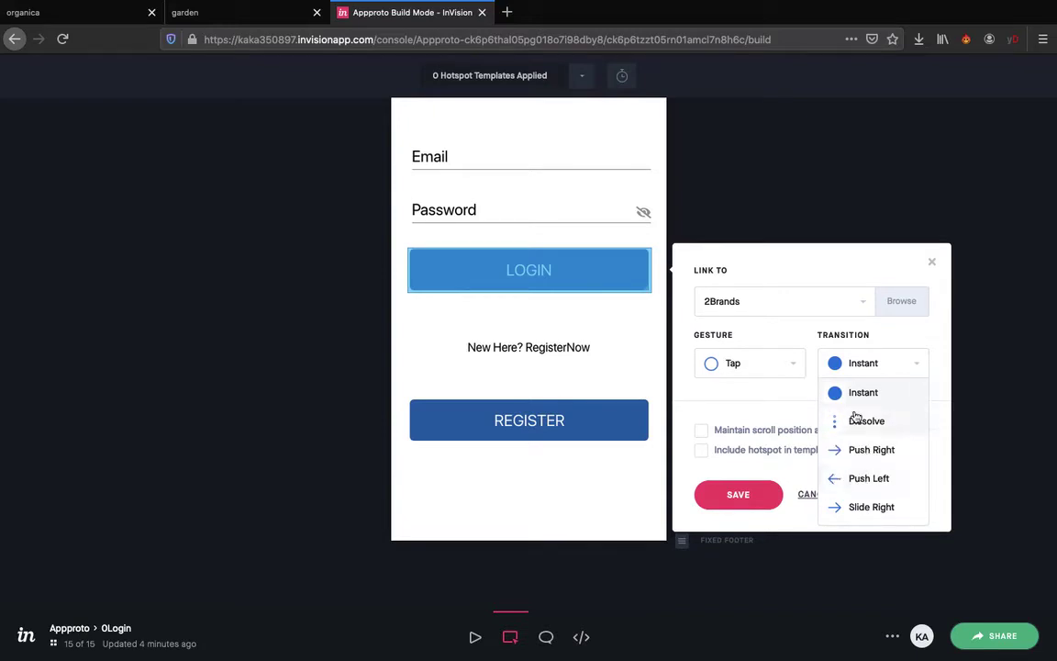
scroll(855, 417, "down", 5)
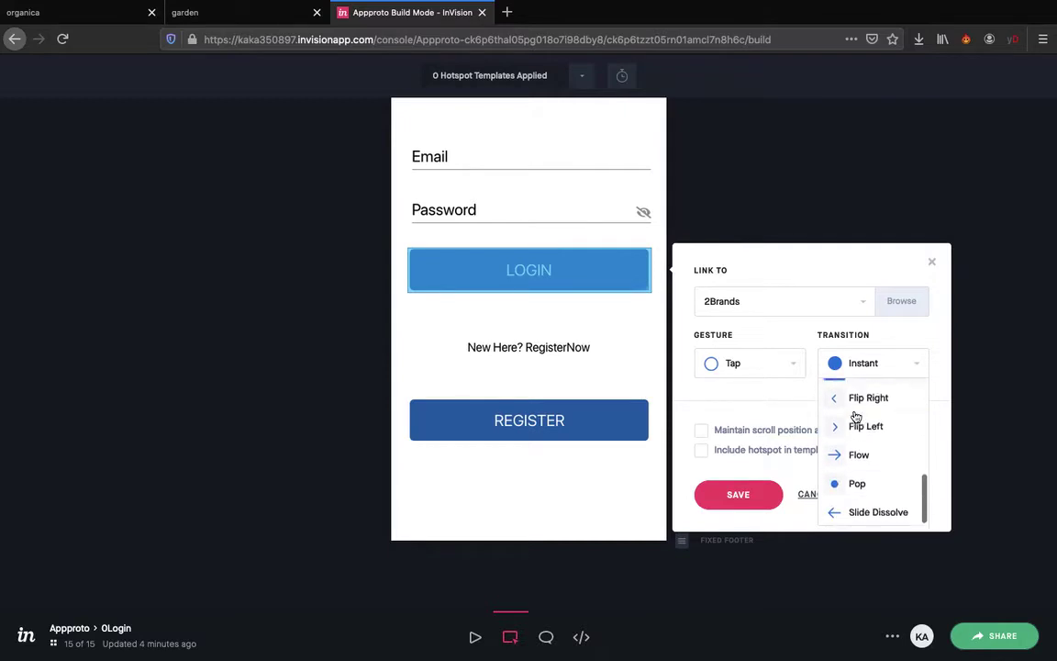
scroll(855, 418, "up", 5)
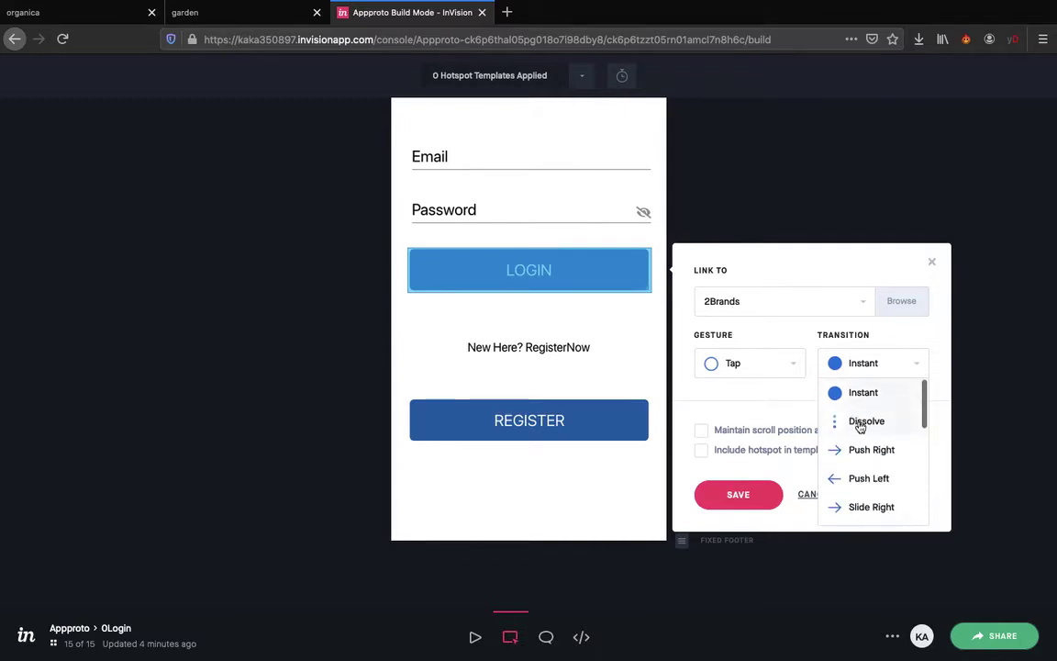
left_click(859, 423)
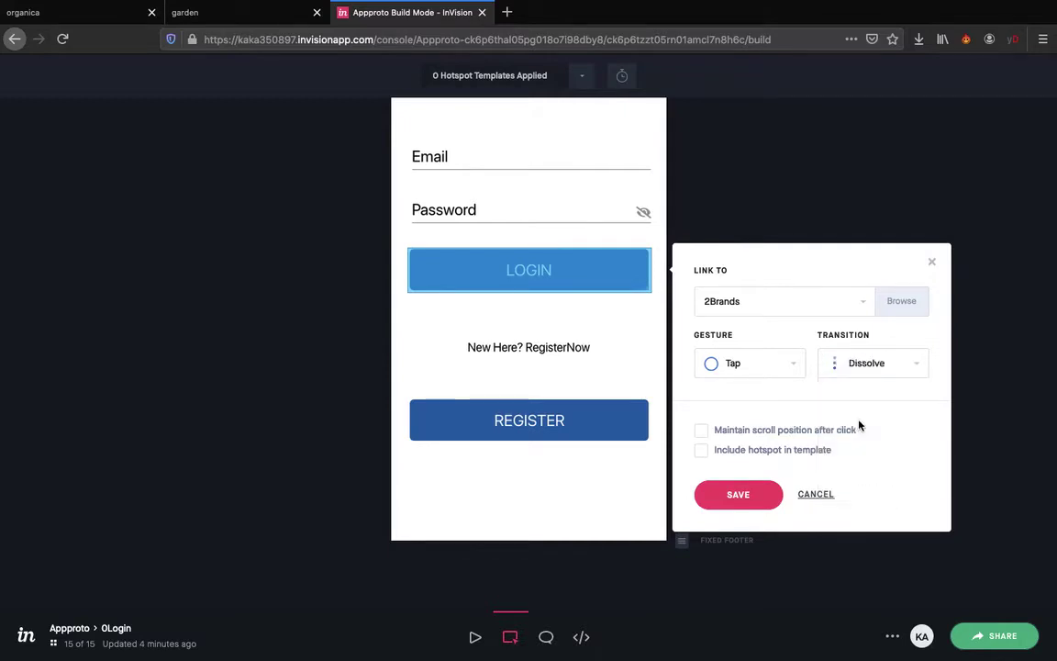
left_click(739, 495)
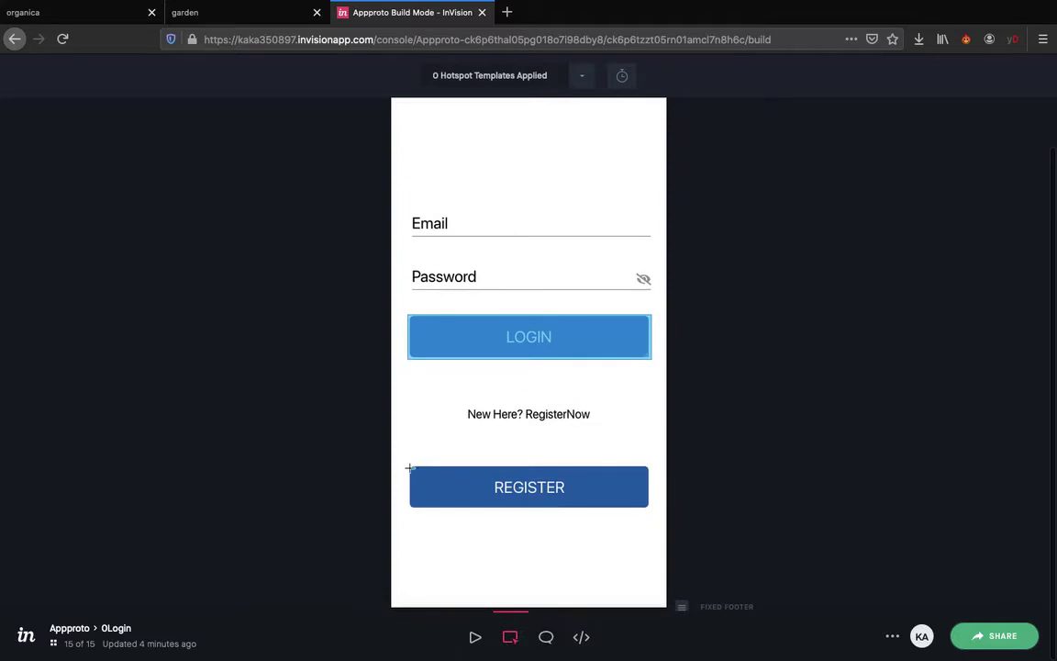
Draw a hotspot over the REGISTER button, link it to the 1register screen with a Dissolve transition and save it
left_click_drag(409, 463, 649, 506)
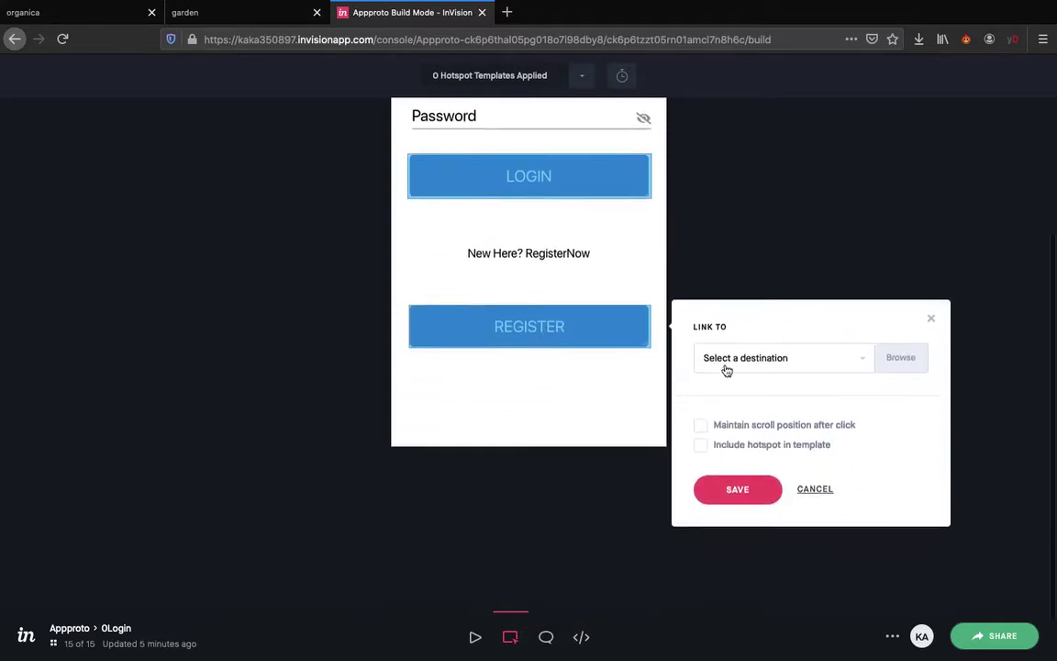
left_click(771, 362)
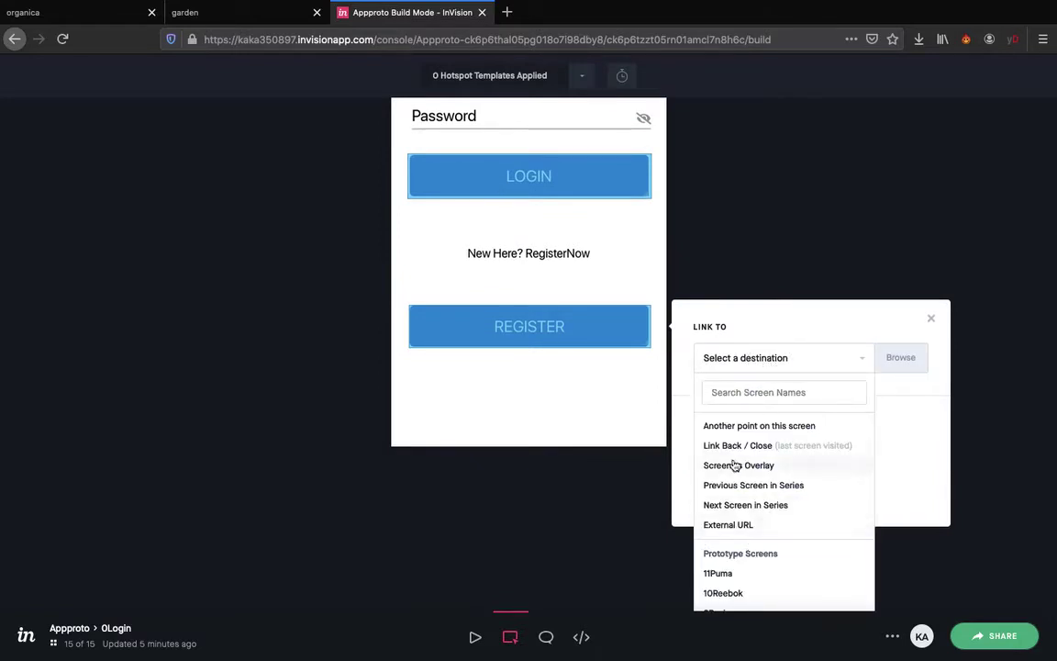
scroll(751, 502, "down", 5)
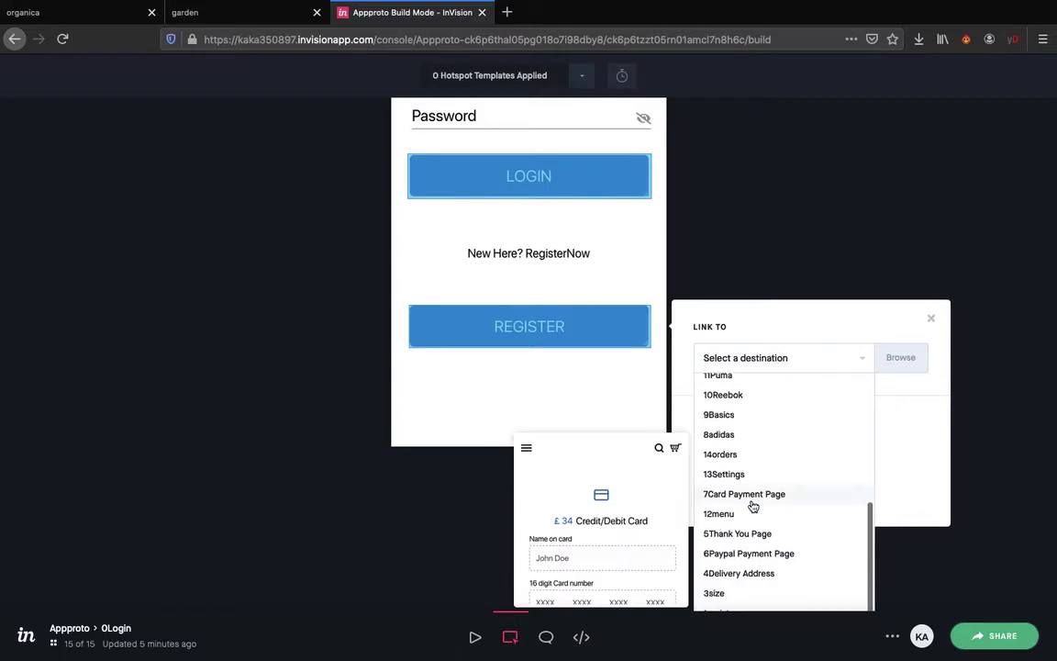
scroll(741, 564, "down", 2)
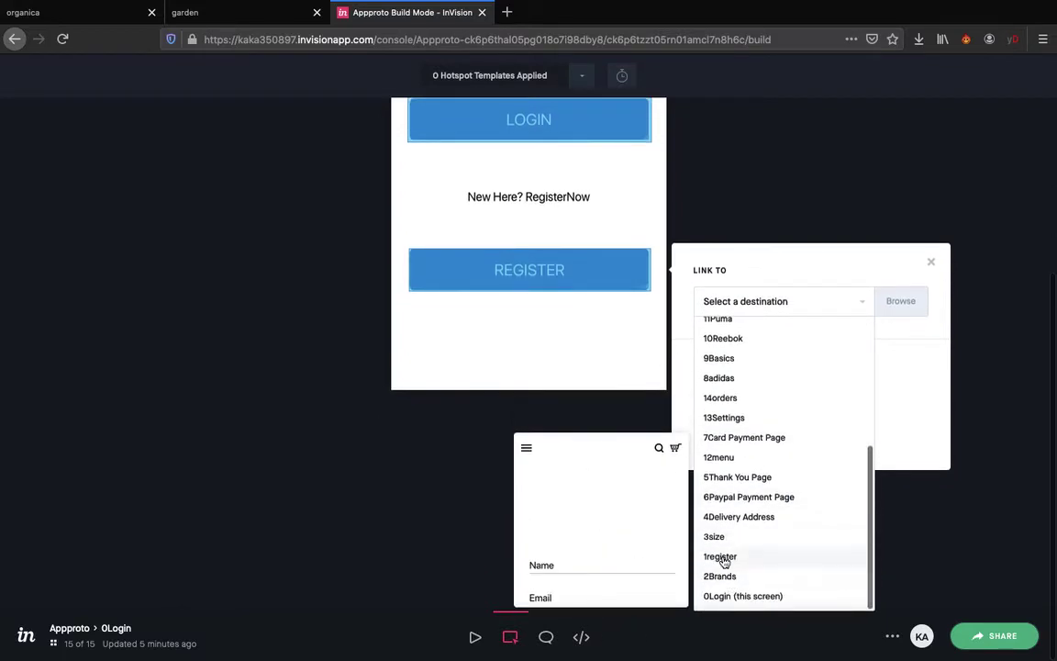
left_click(722, 556)
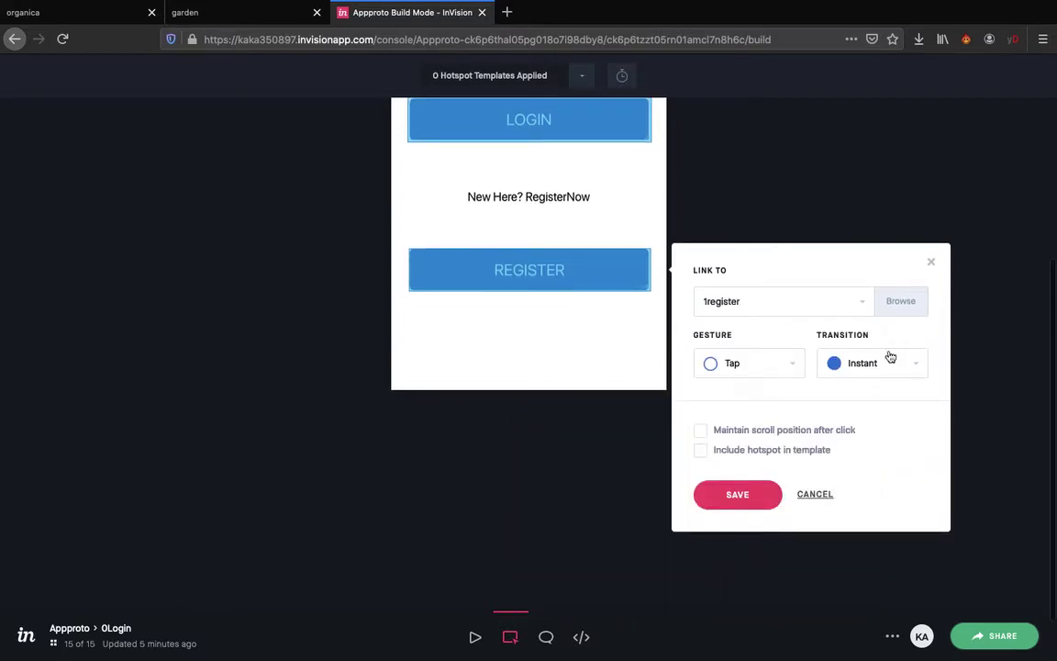
left_click(902, 364)
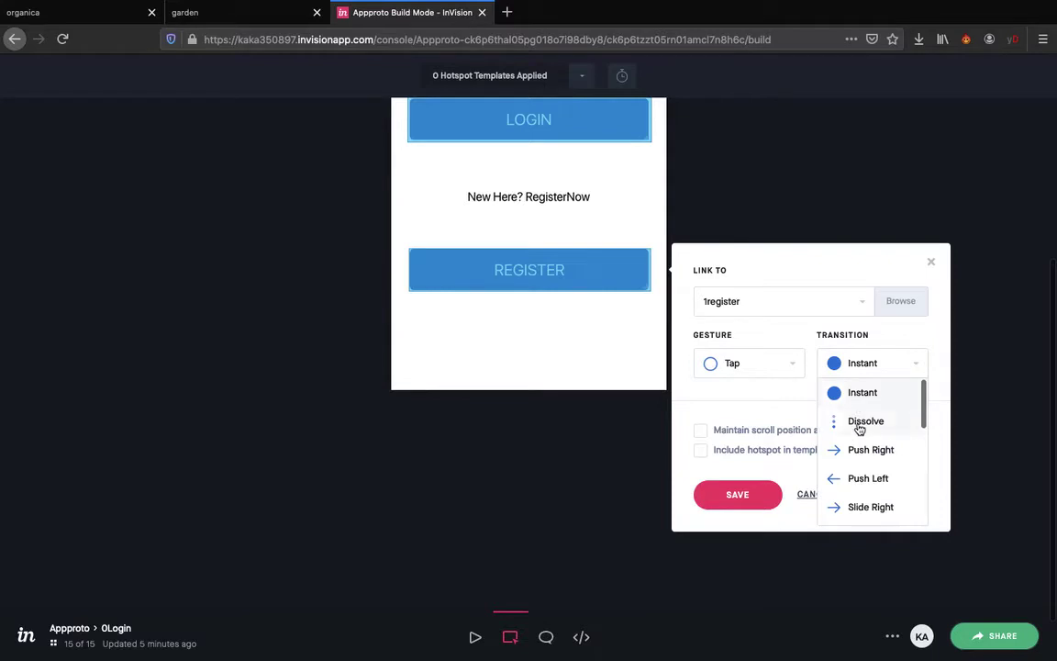
left_click(862, 421)
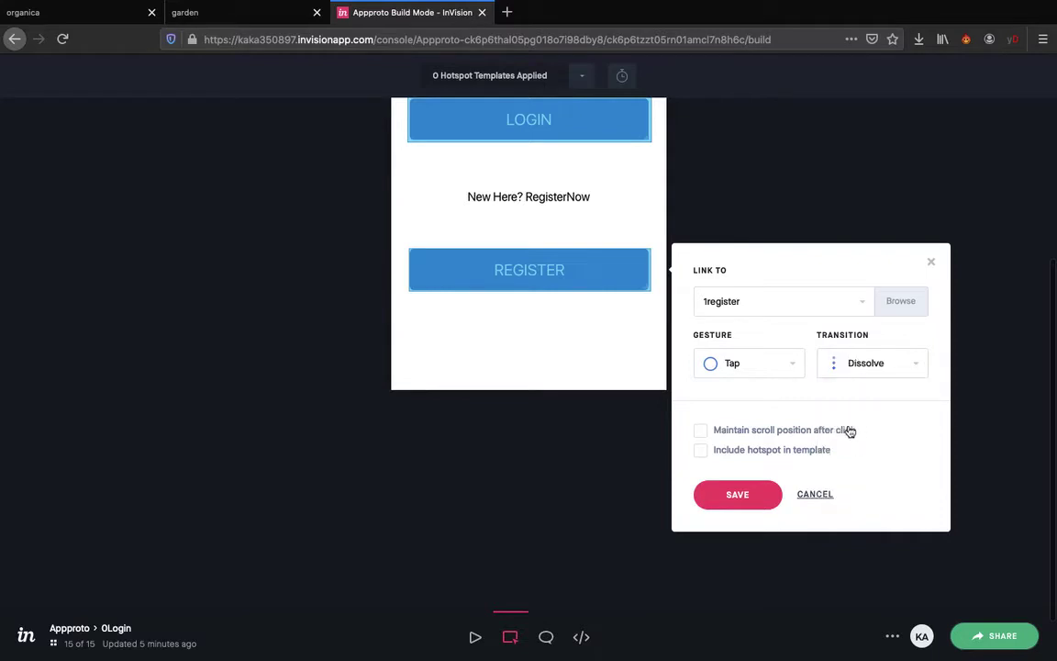
left_click(736, 500)
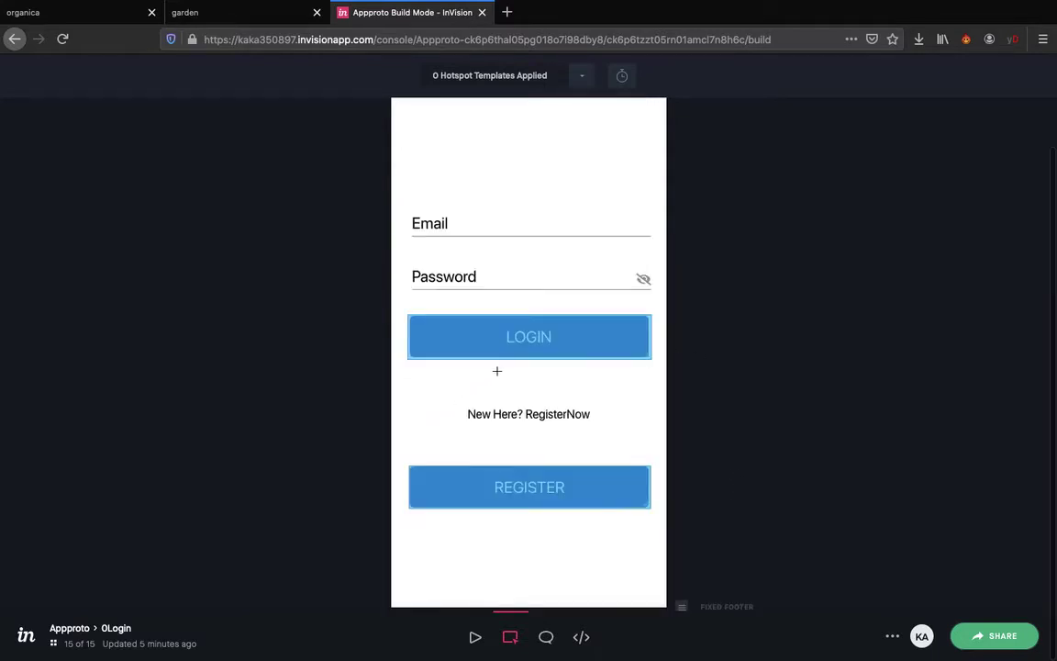
Preview the prototype, test the LOGIN link and browse back through the preceding screens to 4Delivery Address
left_click(475, 636)
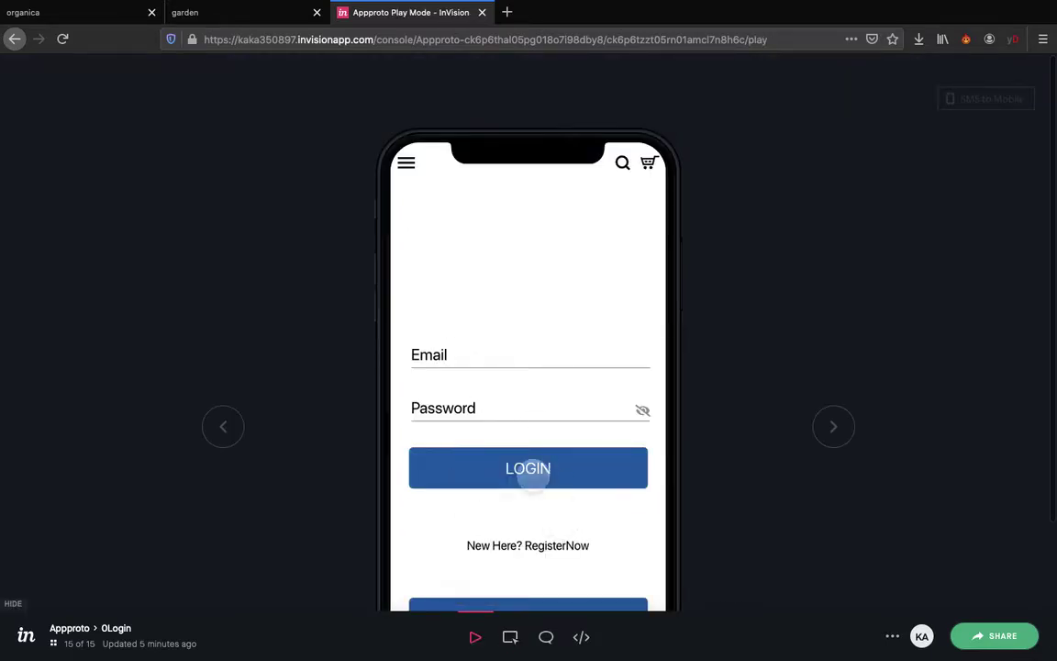
left_click(533, 469)
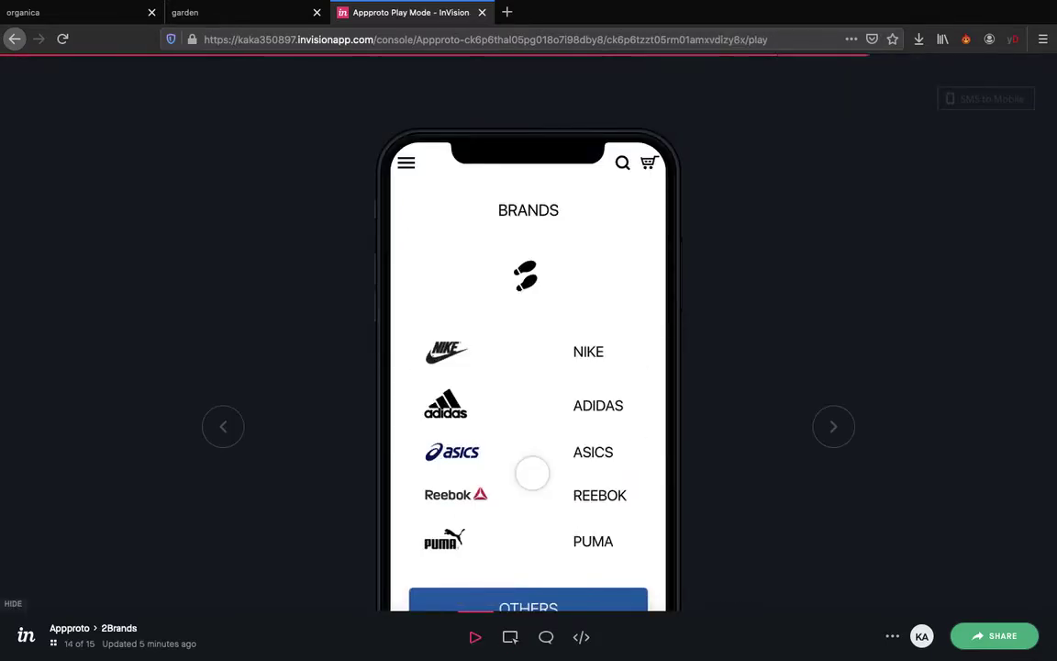
left_click(221, 440)
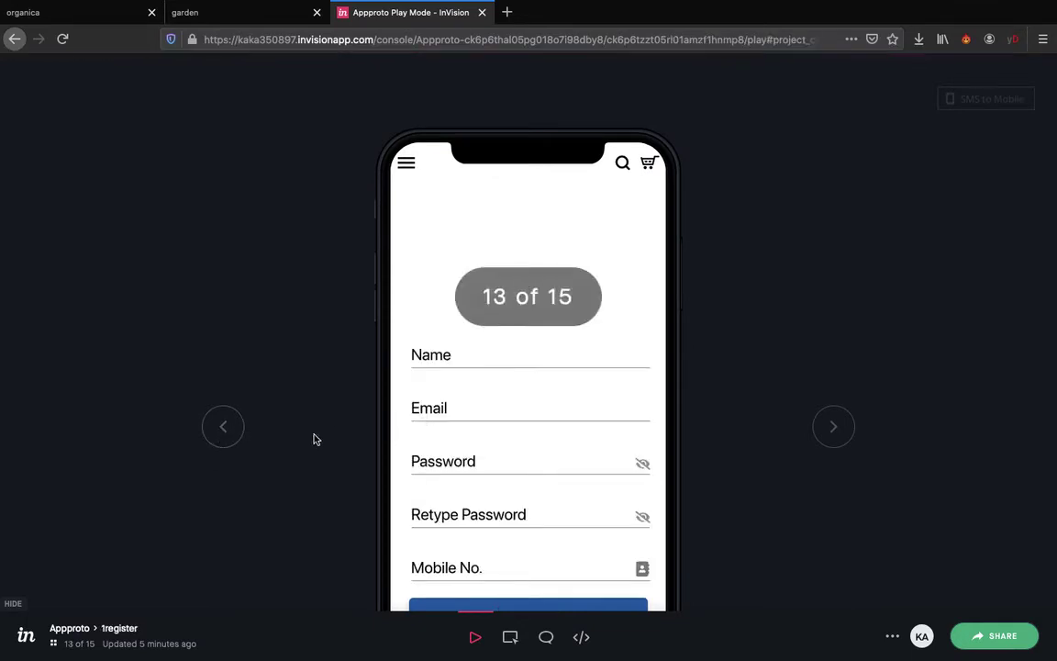
left_click(223, 426)
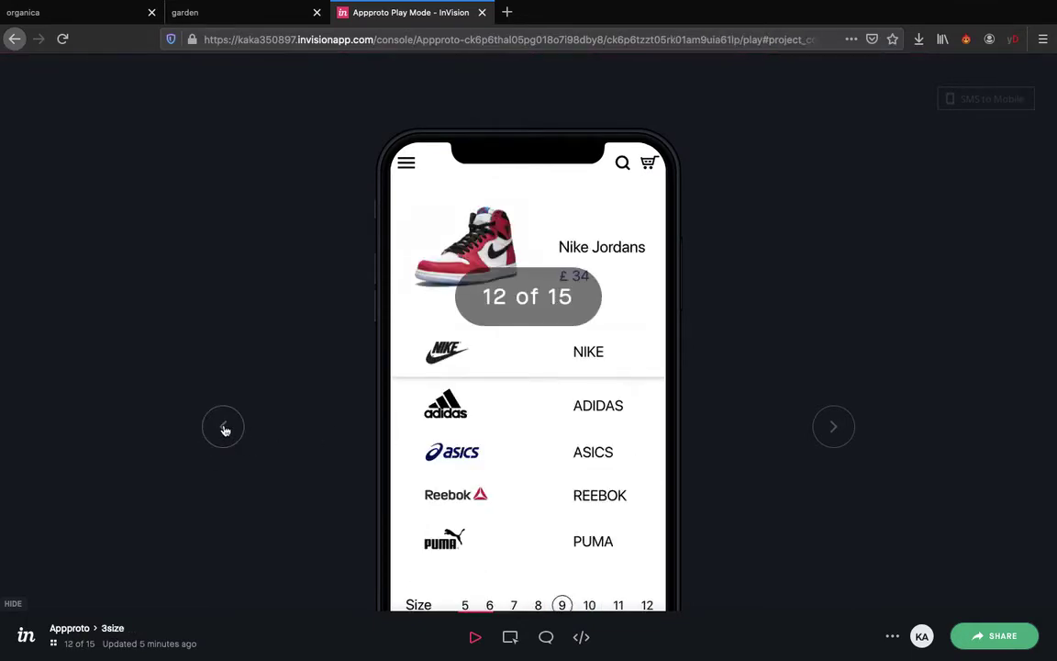
left_click(224, 429)
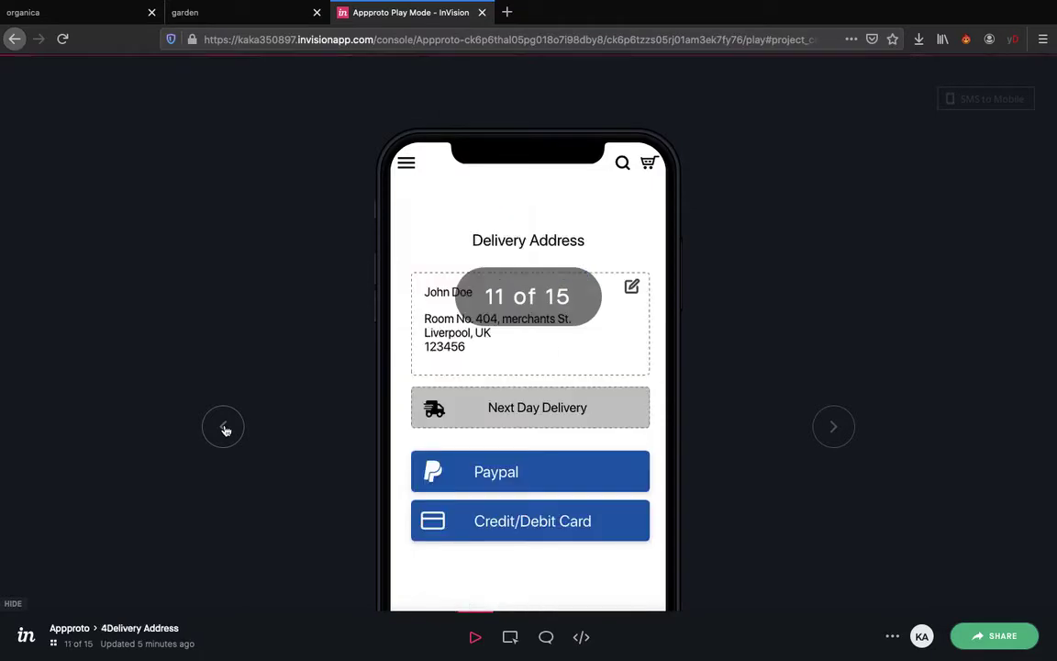
Return to the Appproto screen overview and open the 2Brands screen in the phone preview
left_click(66, 629)
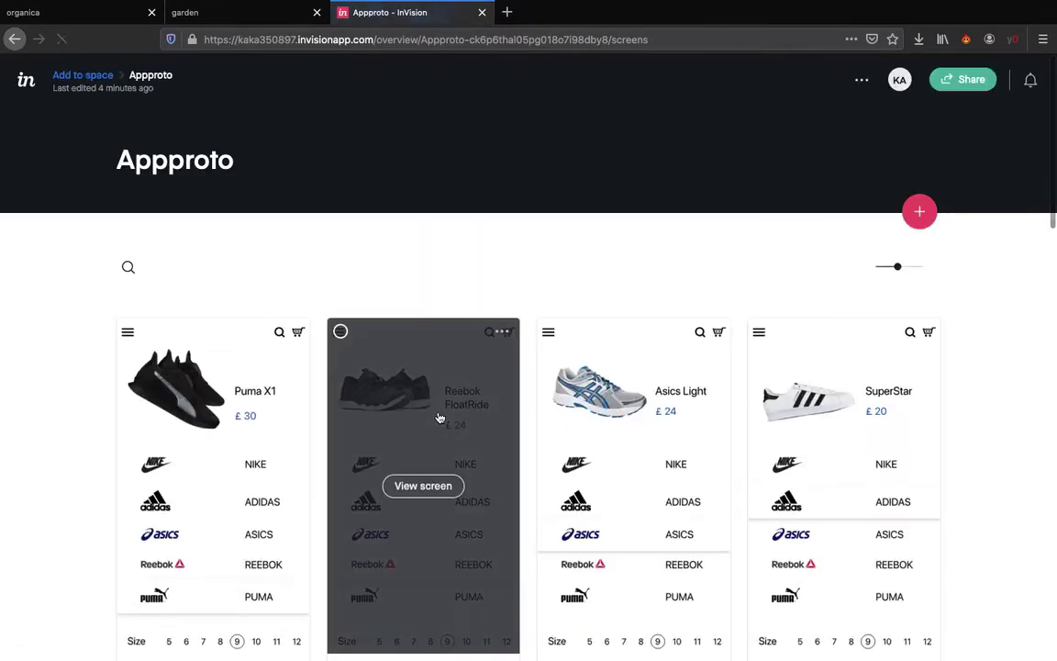
scroll(439, 417, "down", 10)
scroll(438, 417, "down", 1)
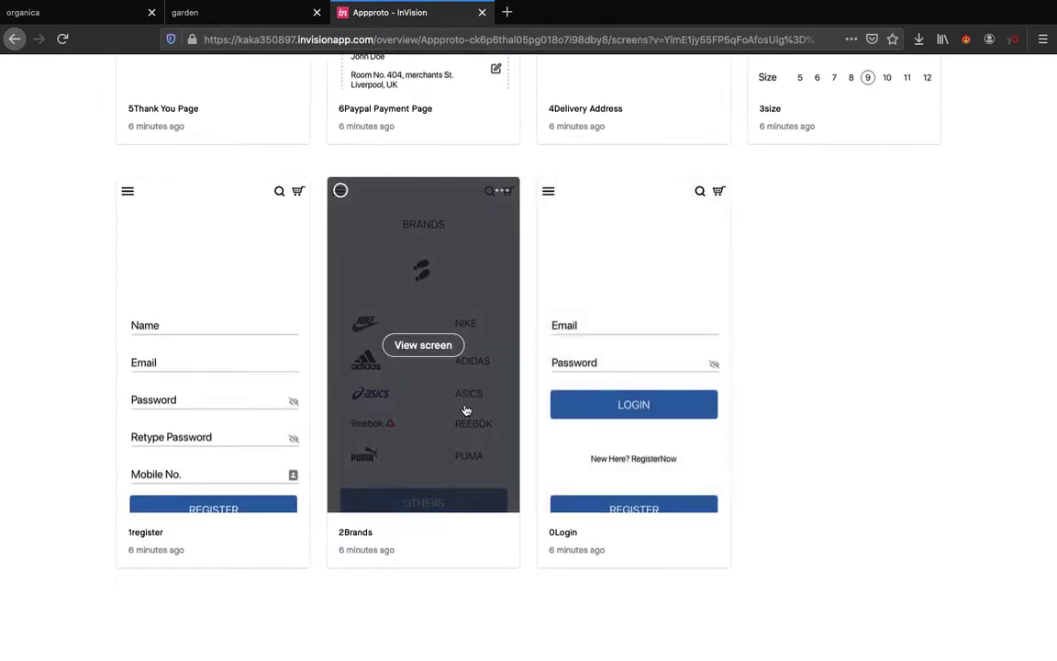
left_click(465, 410)
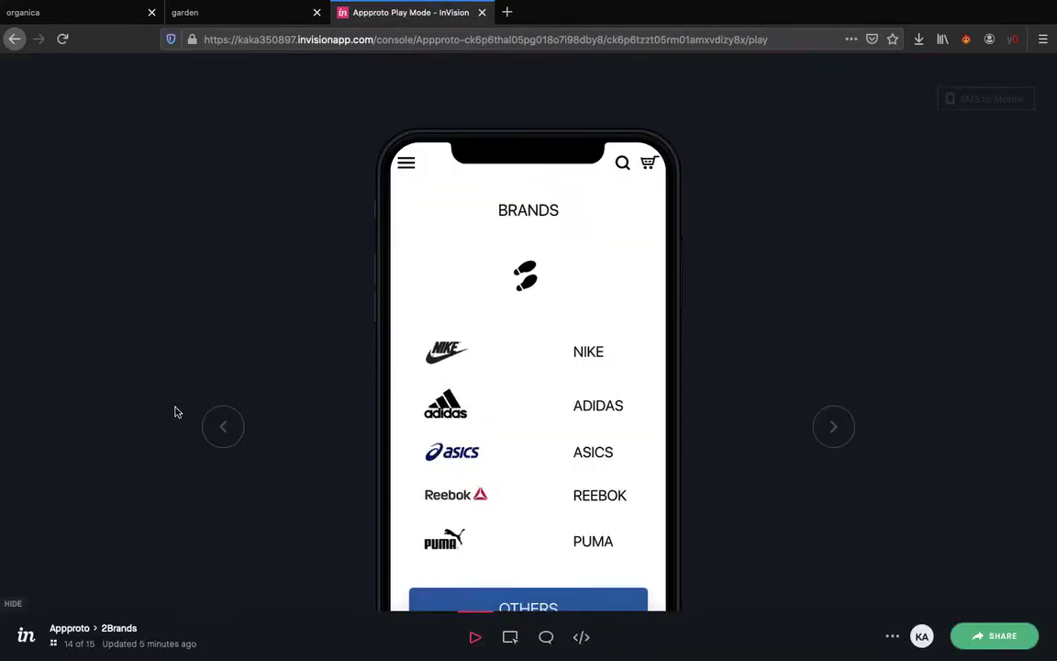
scroll(176, 411, "down", 4)
scroll(179, 412, "up", 3)
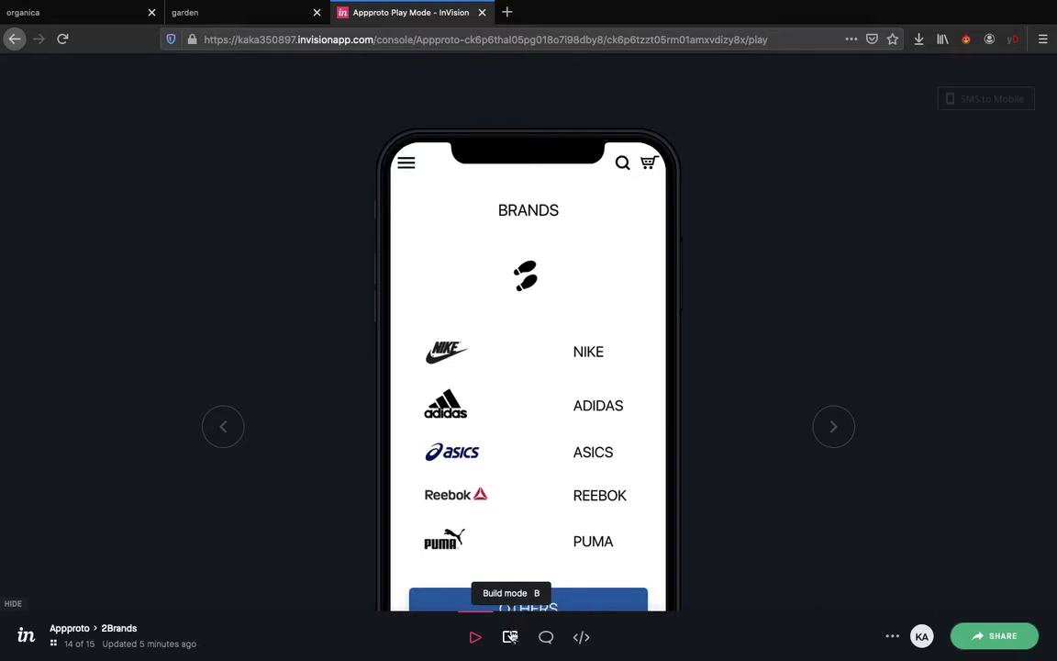
In build mode, draw a hotspot over the 2Brands menu icon, link it to 12menu with a Dissolve transition and save it
left_click(520, 637)
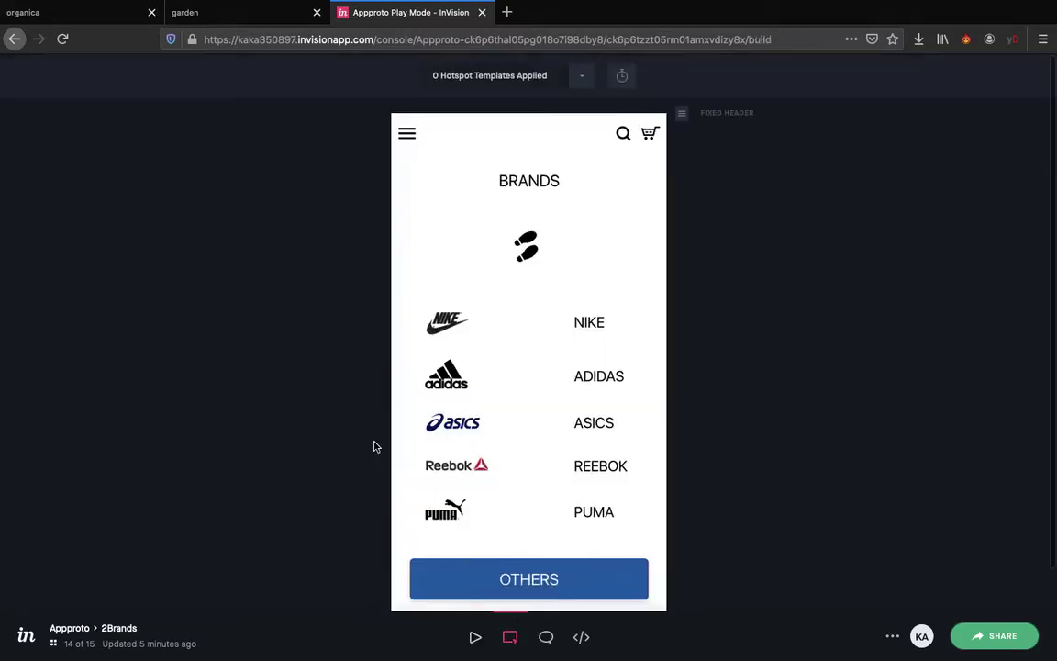
scroll(472, 533, "down", 2)
scroll(472, 533, "up", 2)
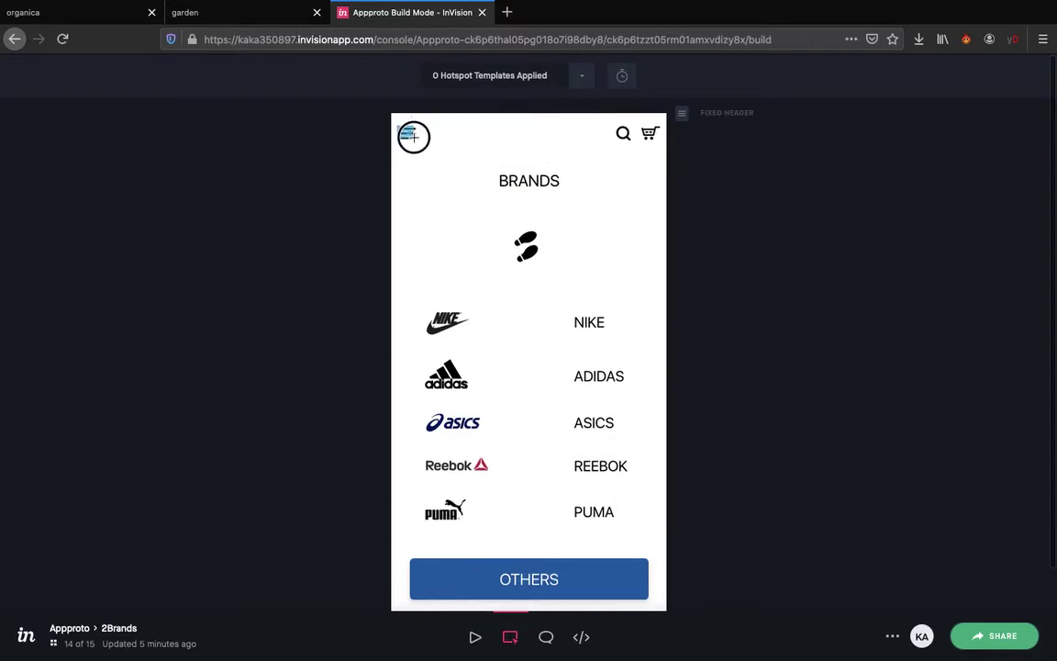
left_click_drag(397, 128, 418, 141)
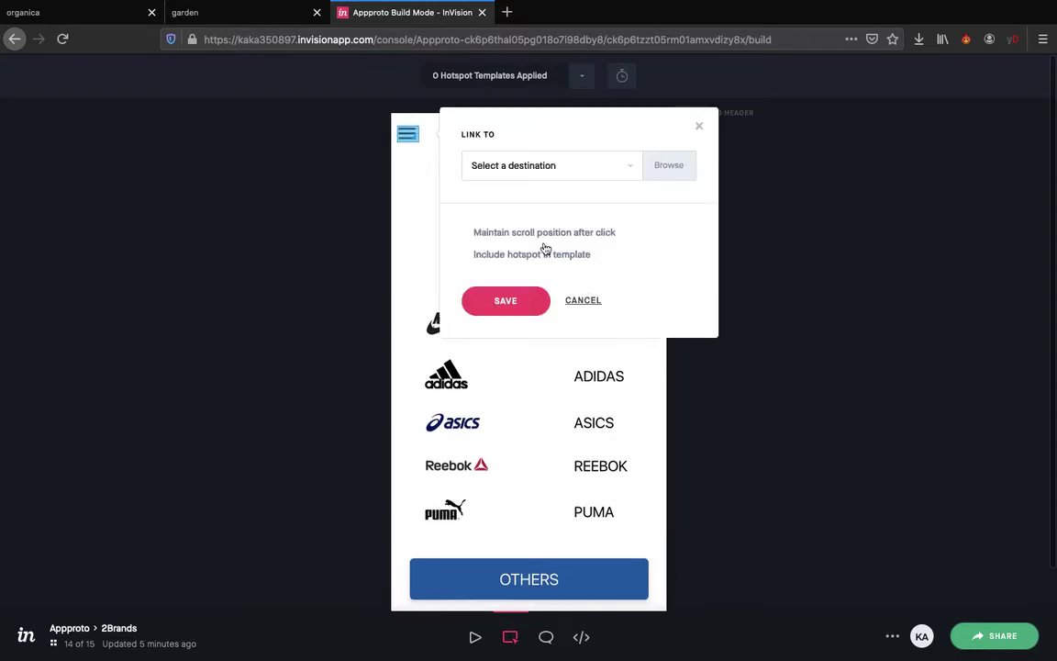
left_click(632, 169)
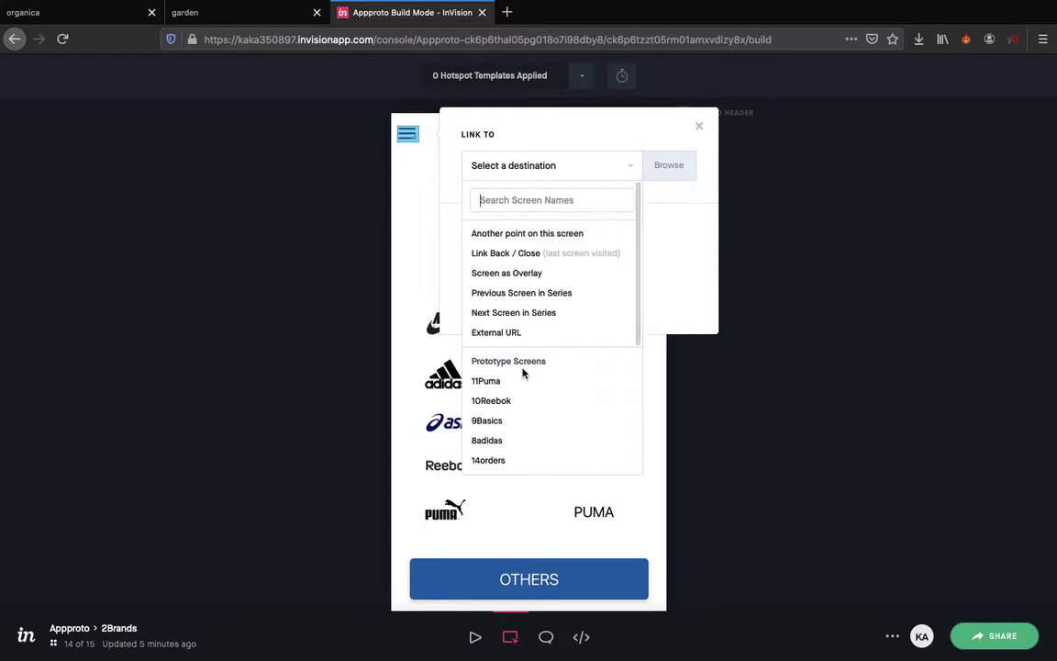
scroll(519, 375, "down", 5)
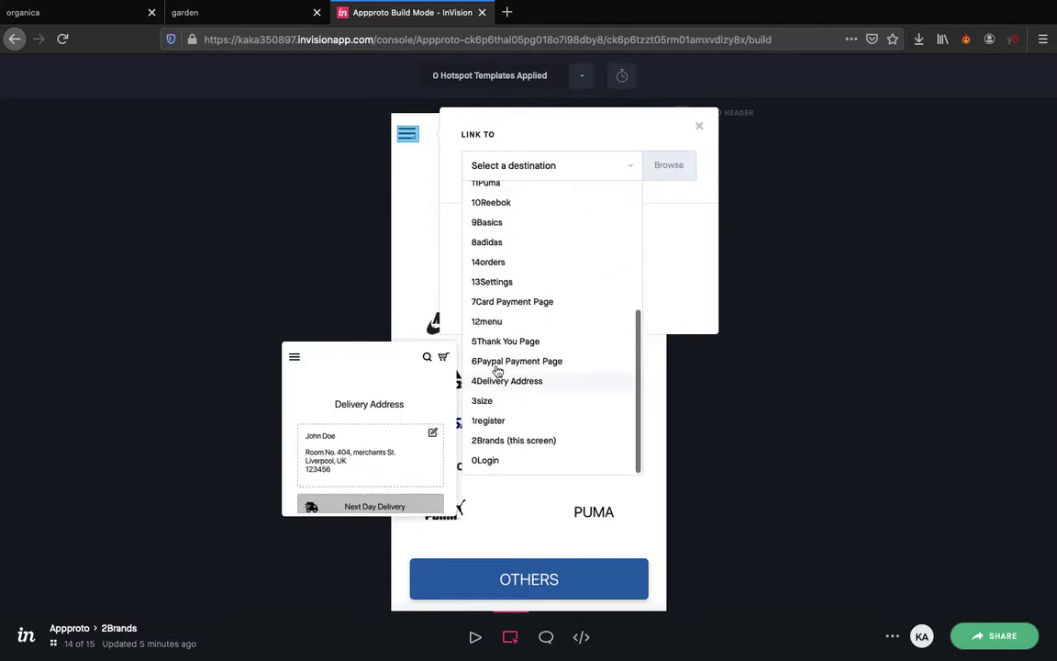
left_click(489, 322)
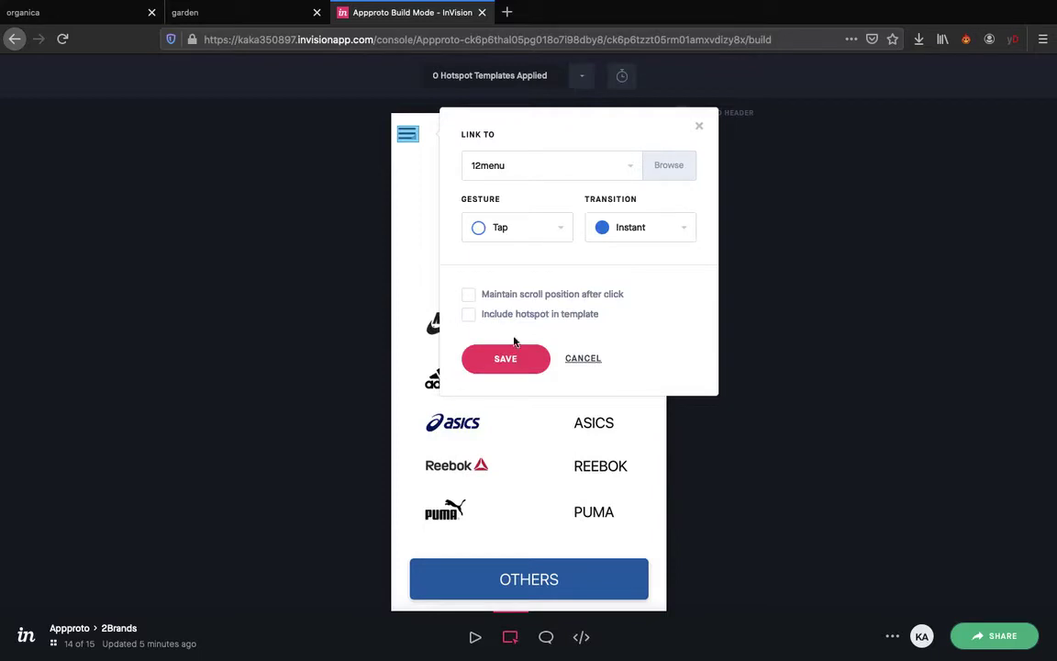
left_click(669, 229)
left_click(632, 283)
left_click(519, 365)
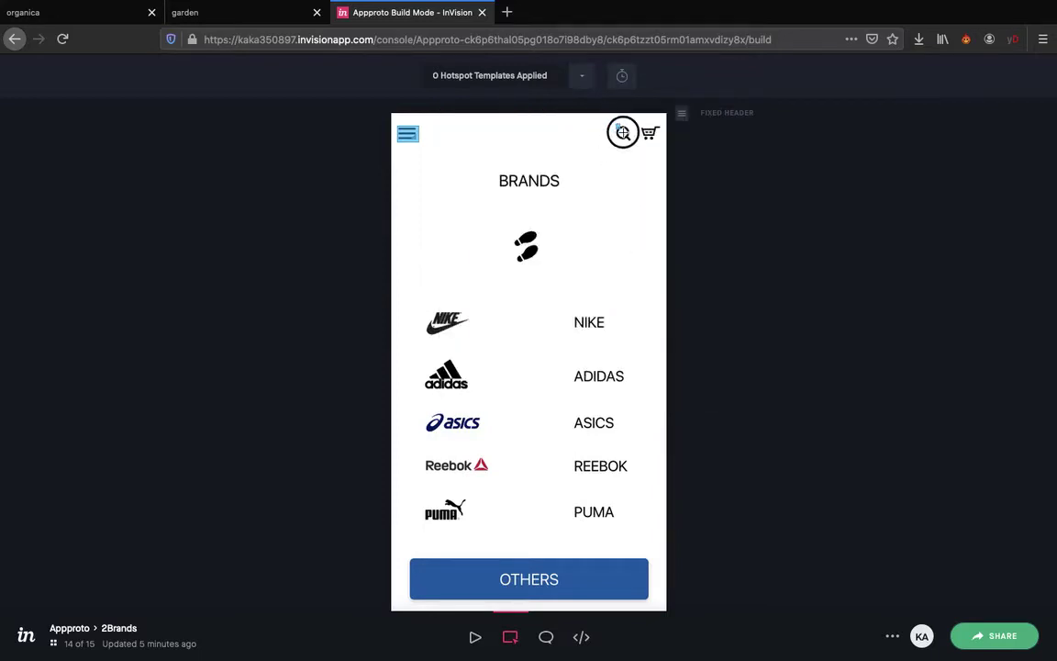
Add a hotspot over the search icon on 2Brands, link it to the 2Brands screen with a Dissolve transition and save it
left_click(628, 140)
left_click(738, 167)
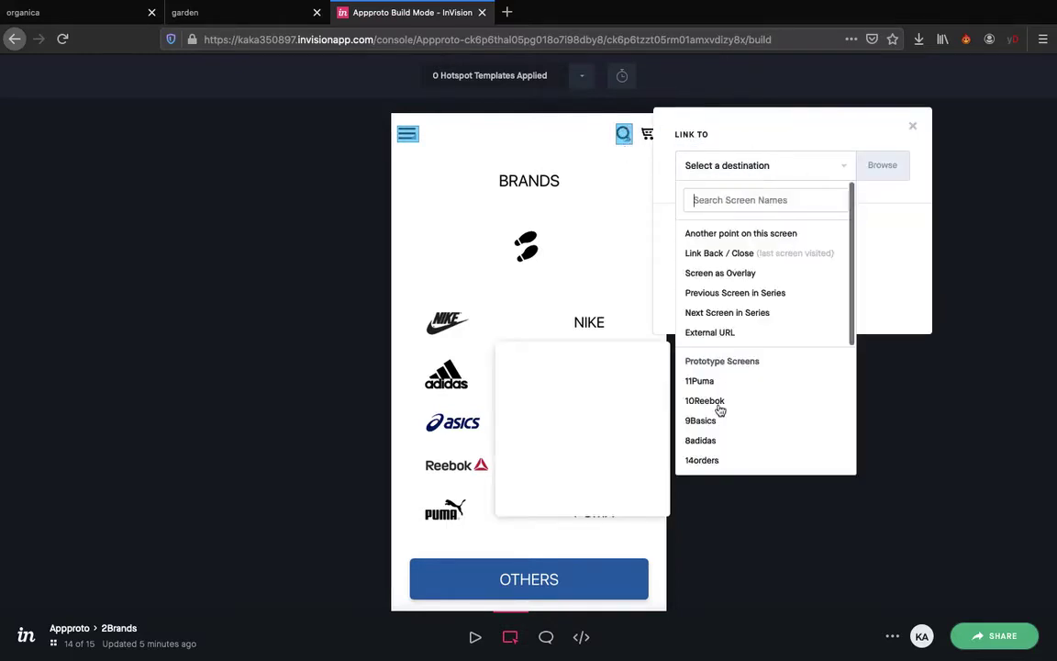
scroll(720, 410, "down", 5)
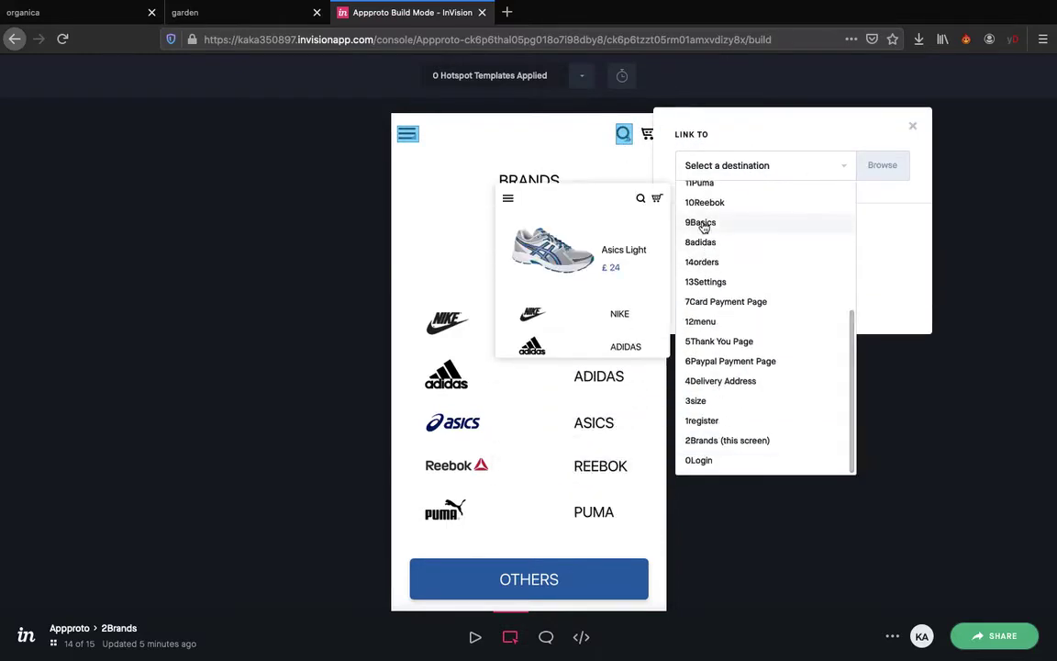
scroll(706, 346, "down", 2)
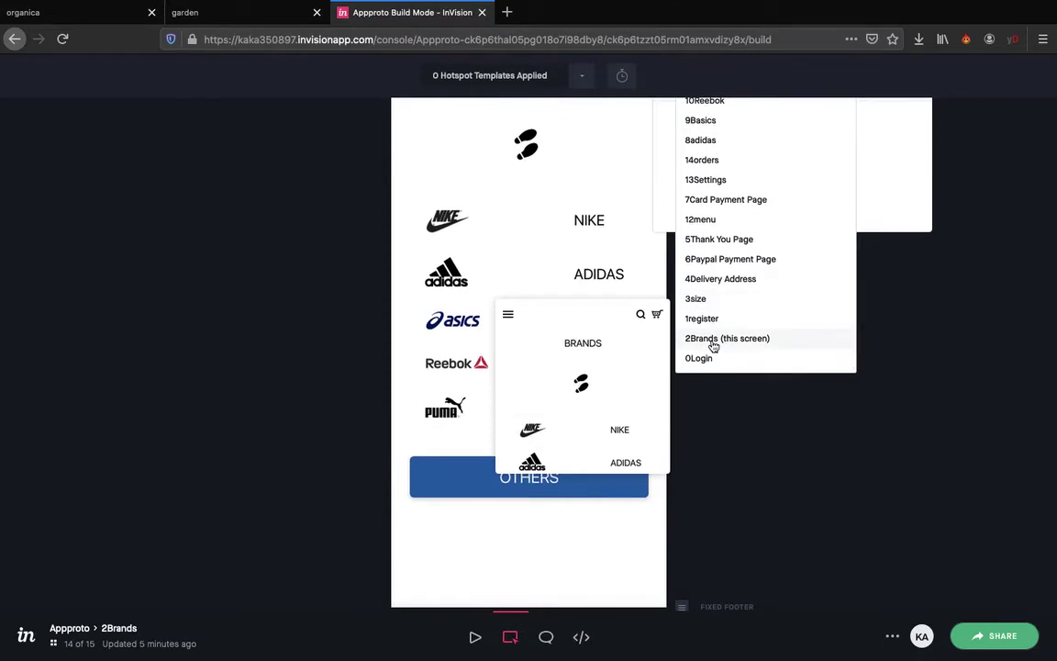
left_click(714, 340)
left_click(863, 136)
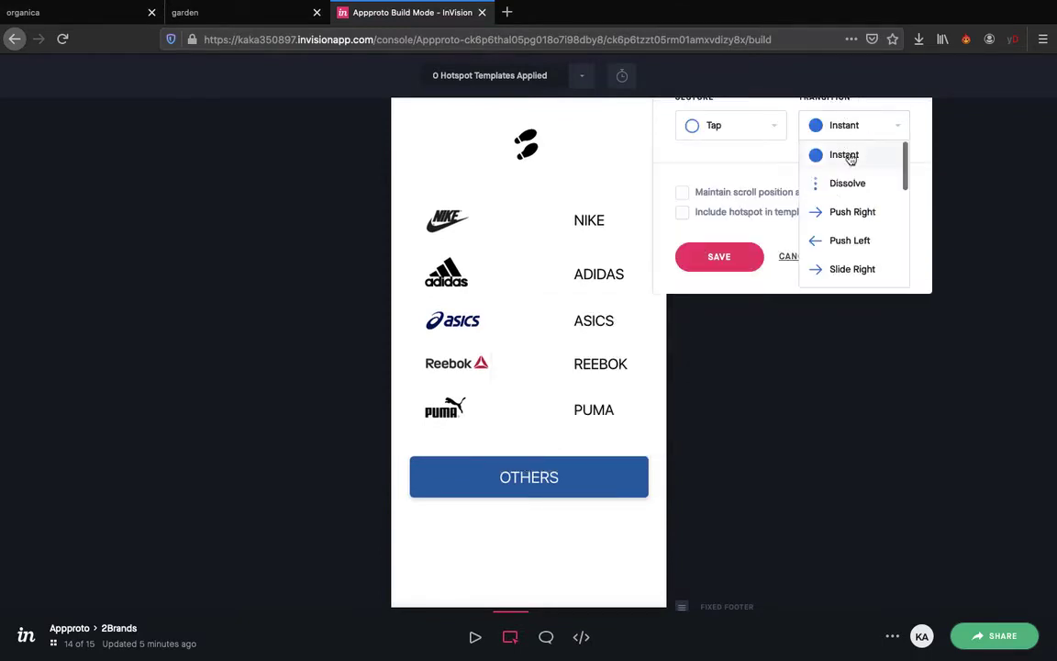
left_click(842, 179)
left_click(714, 259)
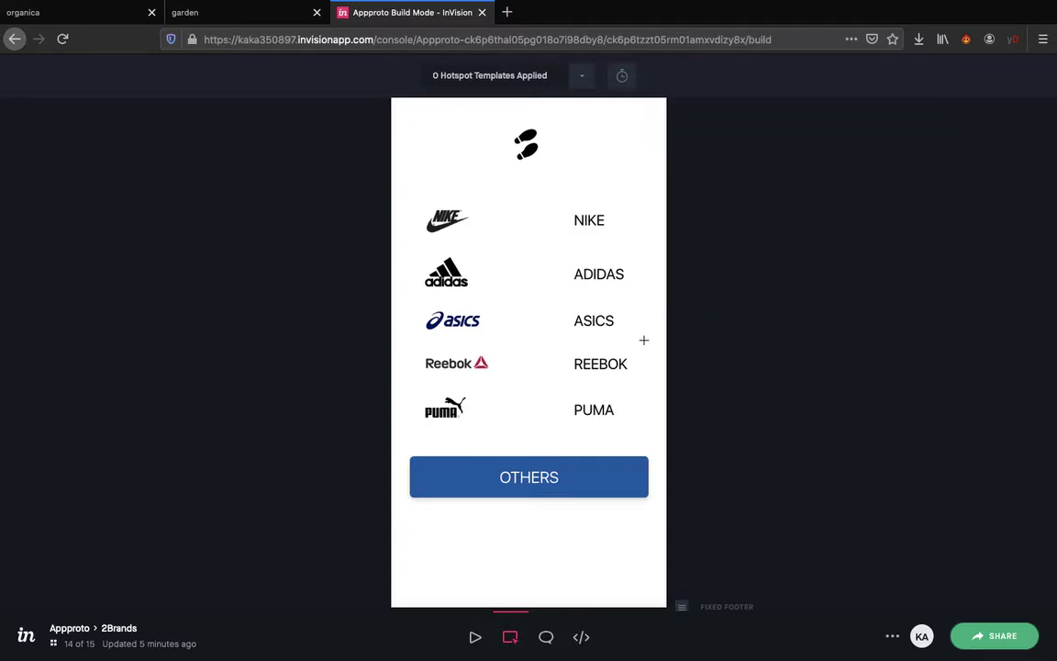
Add a hotspot over the cart icon on 2Brands, link it to 7Card Payment Page with a Dissolve transition and save it
scroll(633, 344, "up", 2)
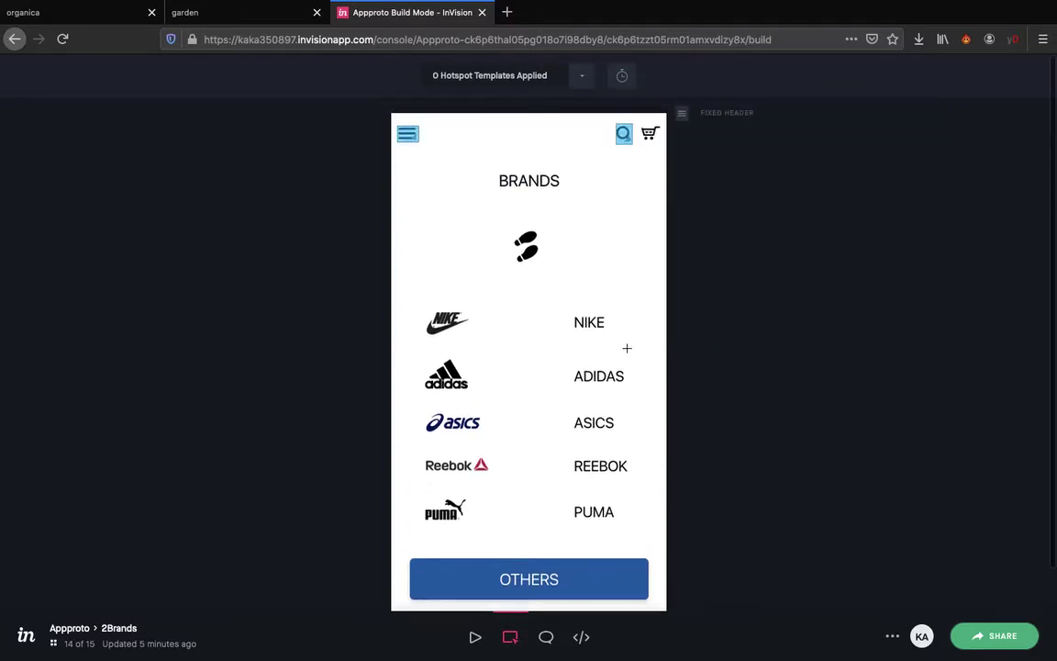
left_click_drag(641, 124, 659, 141)
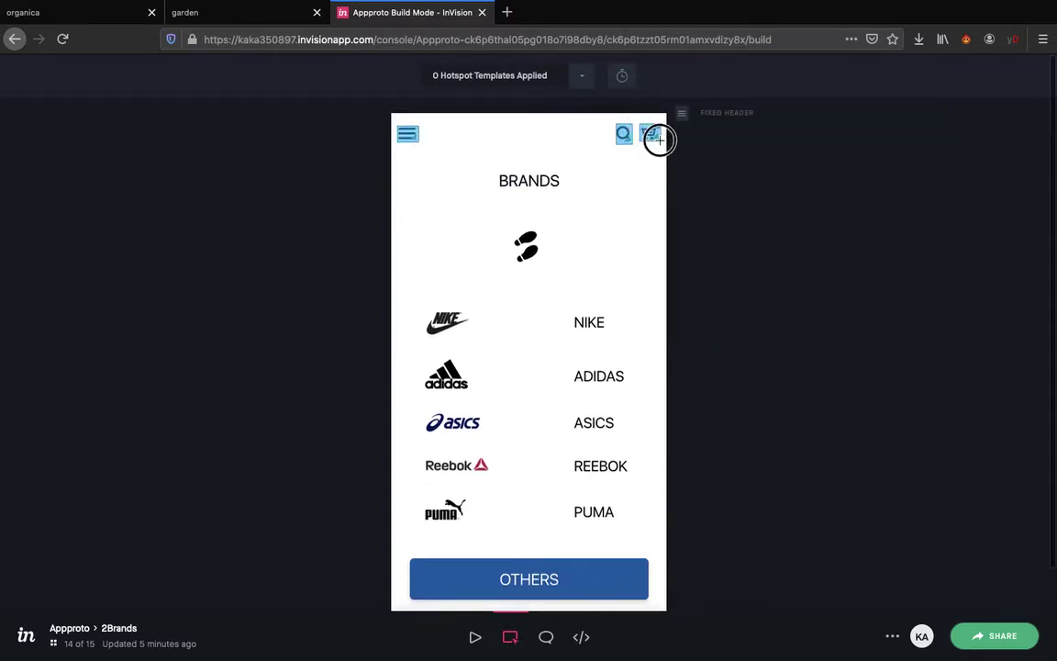
left_click(798, 162)
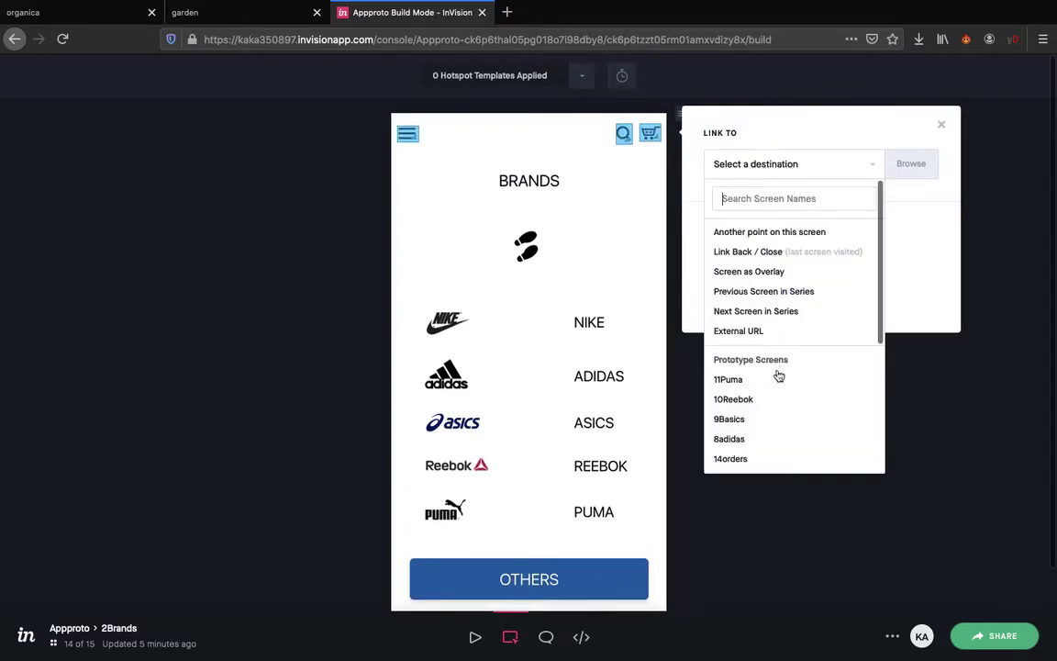
scroll(777, 373, "down", 5)
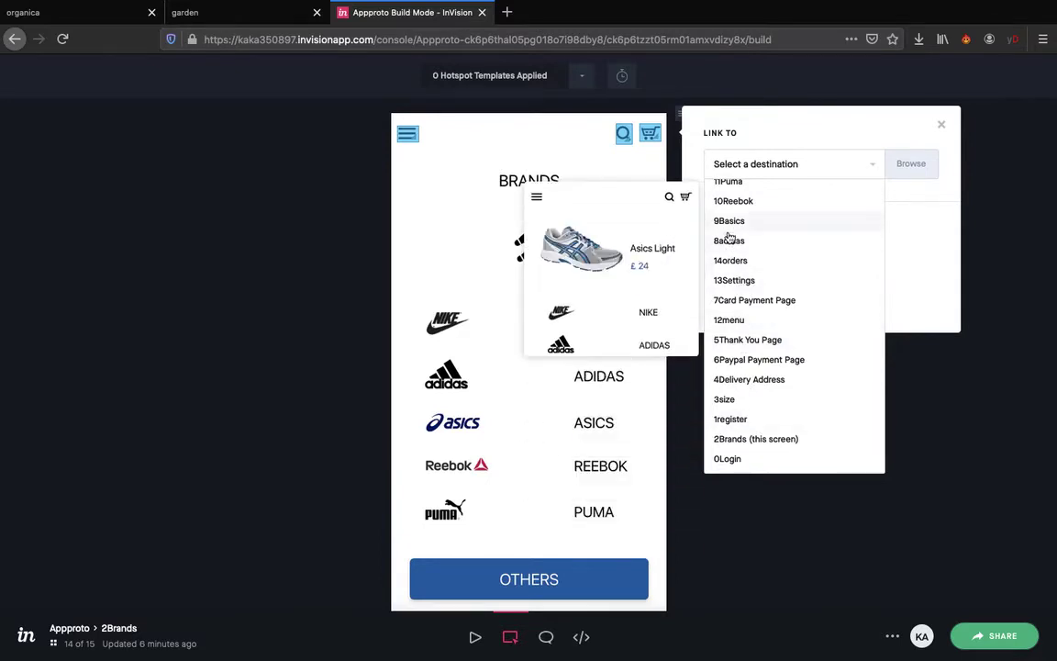
scroll(727, 228, "up", 5)
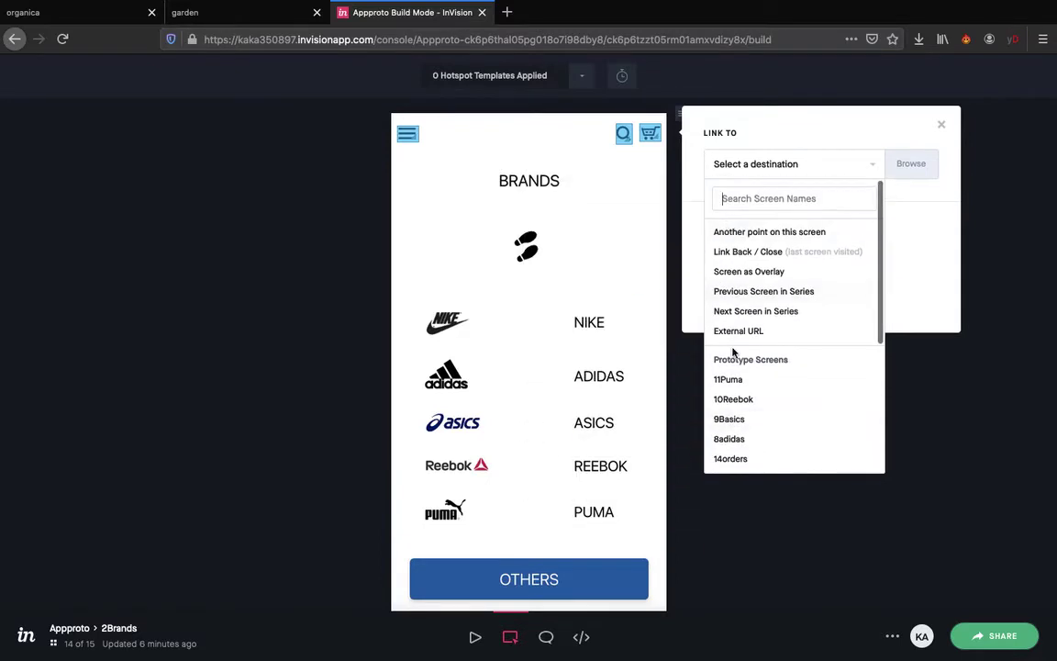
scroll(734, 351, "down", 3)
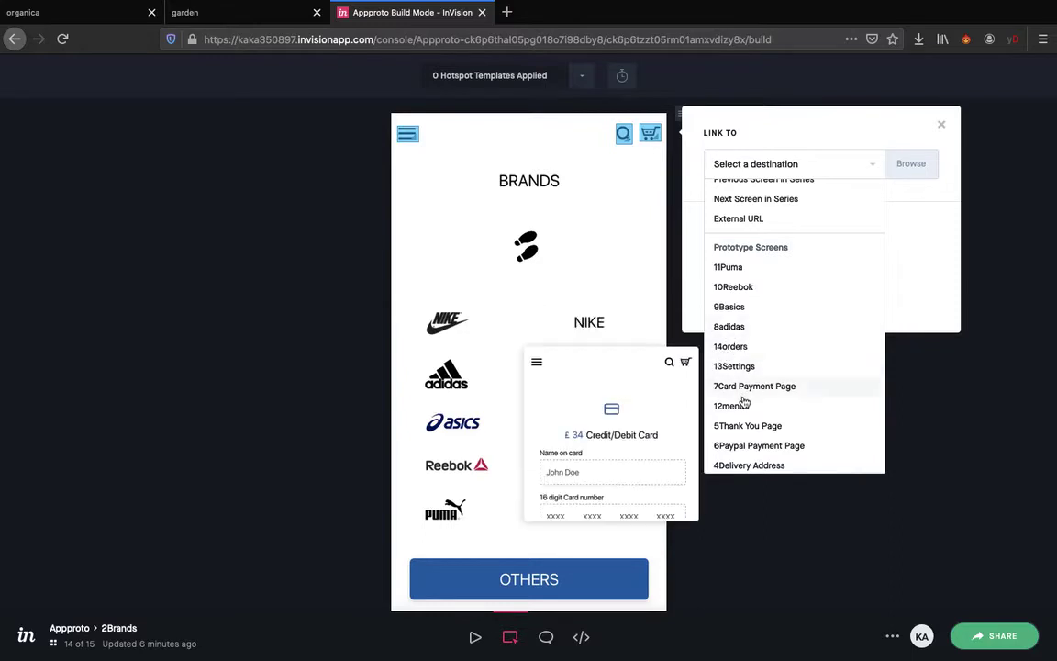
scroll(736, 415, "down", 3)
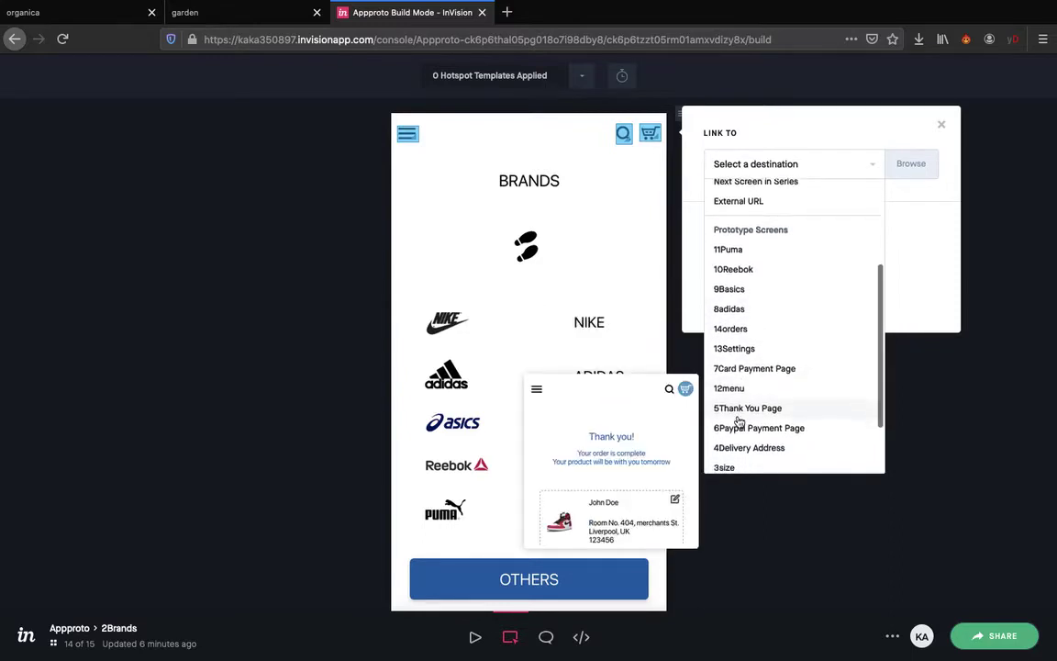
scroll(745, 415, "down", 2)
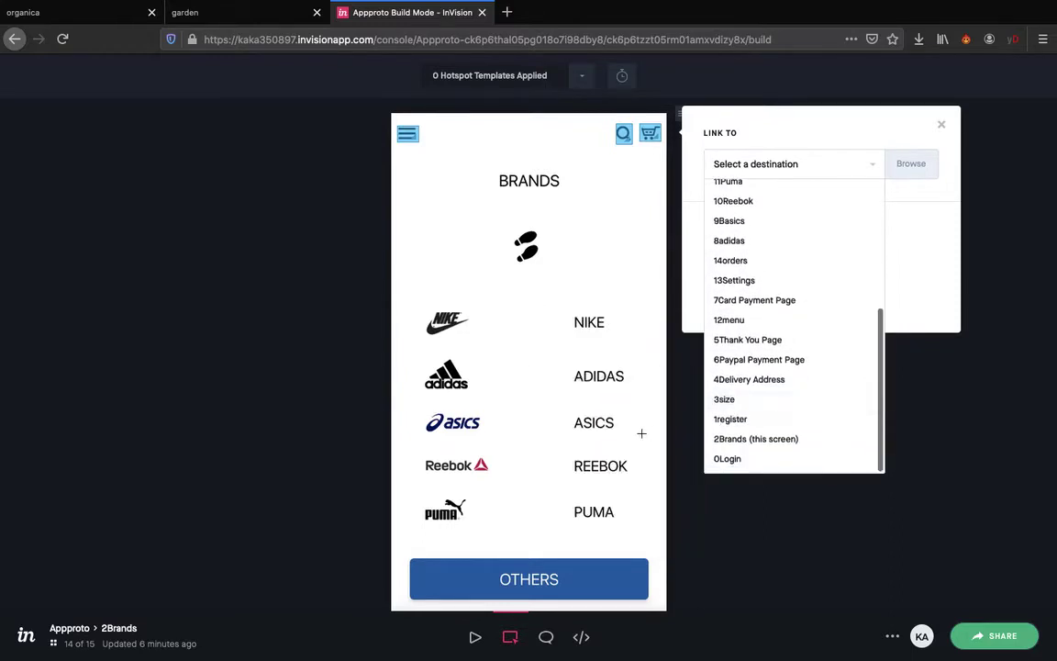
scroll(751, 410, "down", 3)
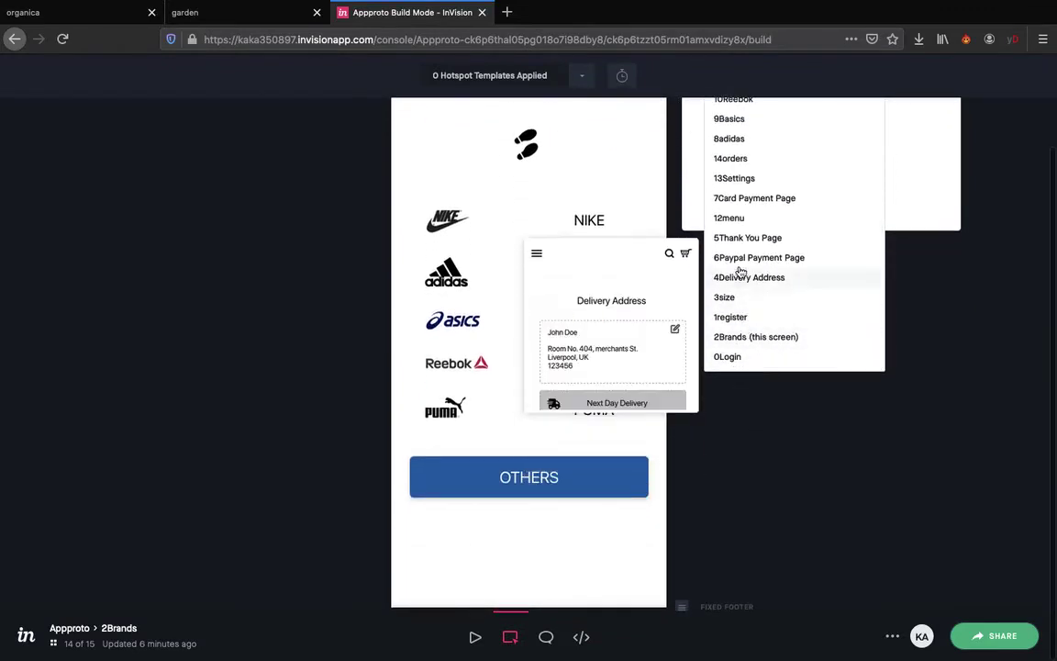
left_click(720, 200)
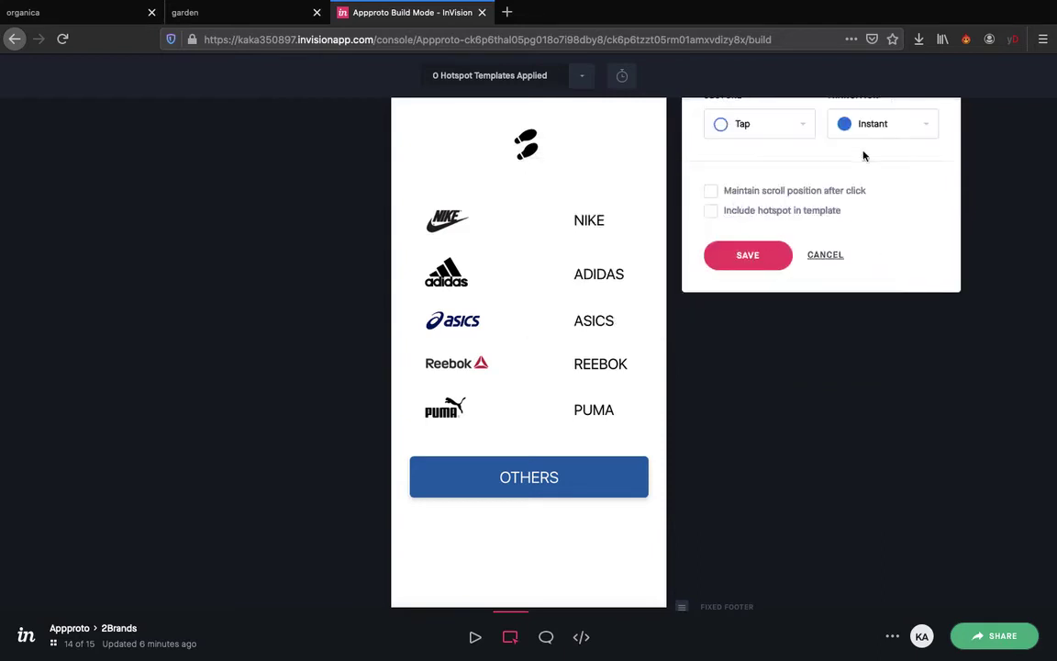
left_click(876, 120)
left_click(862, 180)
left_click(751, 263)
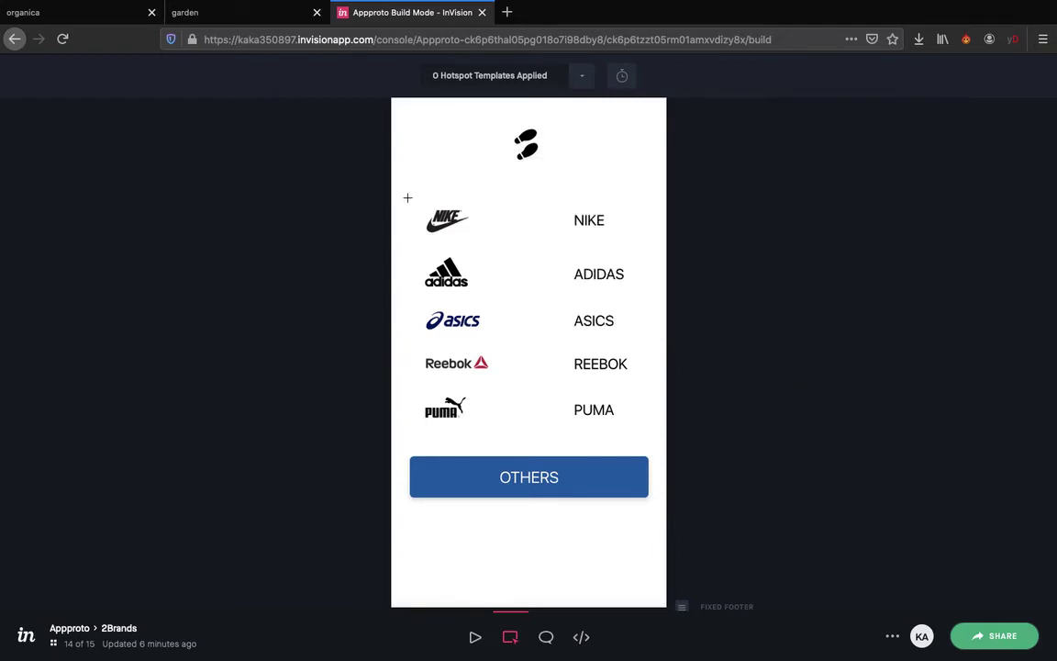
Add a hotspot over the NIKE row, link it to the 3size screen with a Dissolve transition and save it
left_click_drag(407, 197, 652, 249)
left_click(771, 263)
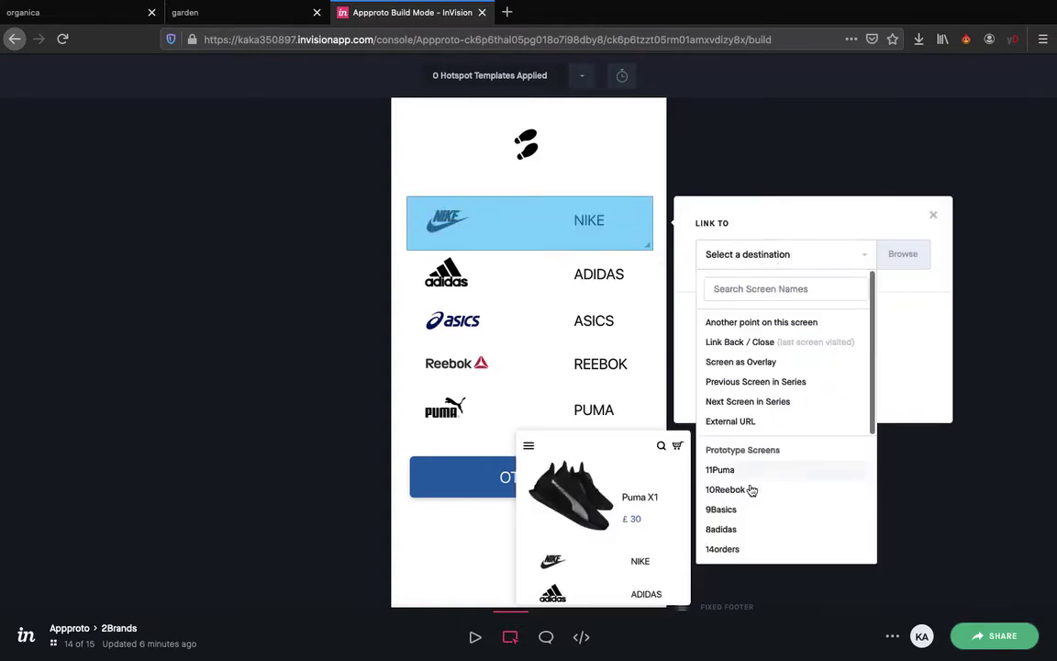
scroll(735, 522, "down", 1)
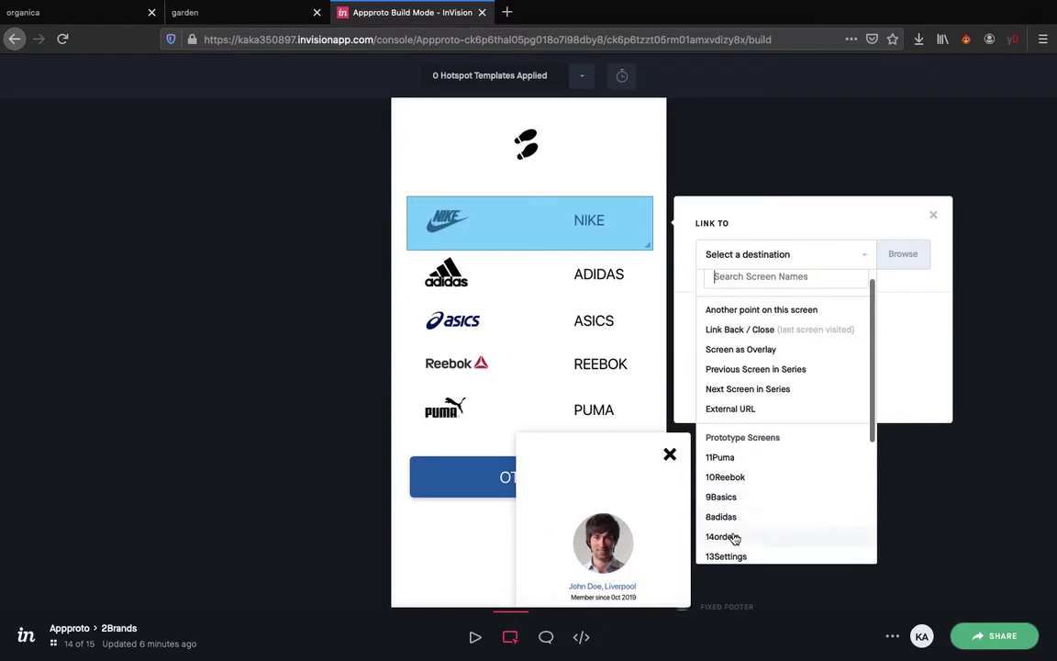
scroll(734, 538, "down", 5)
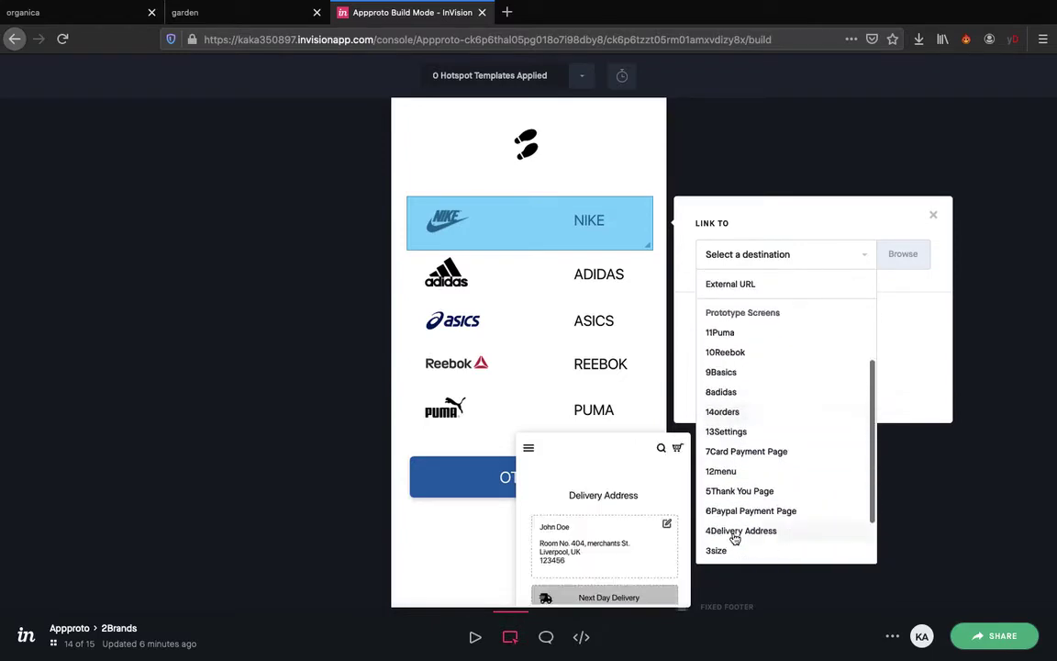
scroll(724, 496, "down", 2)
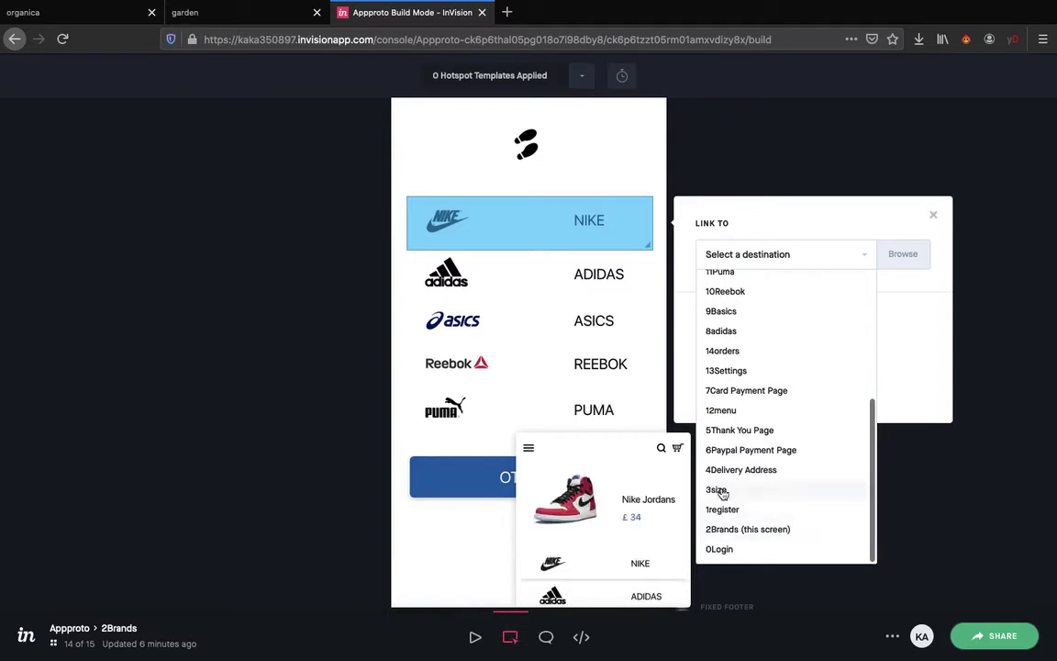
left_click(721, 489)
left_click(872, 314)
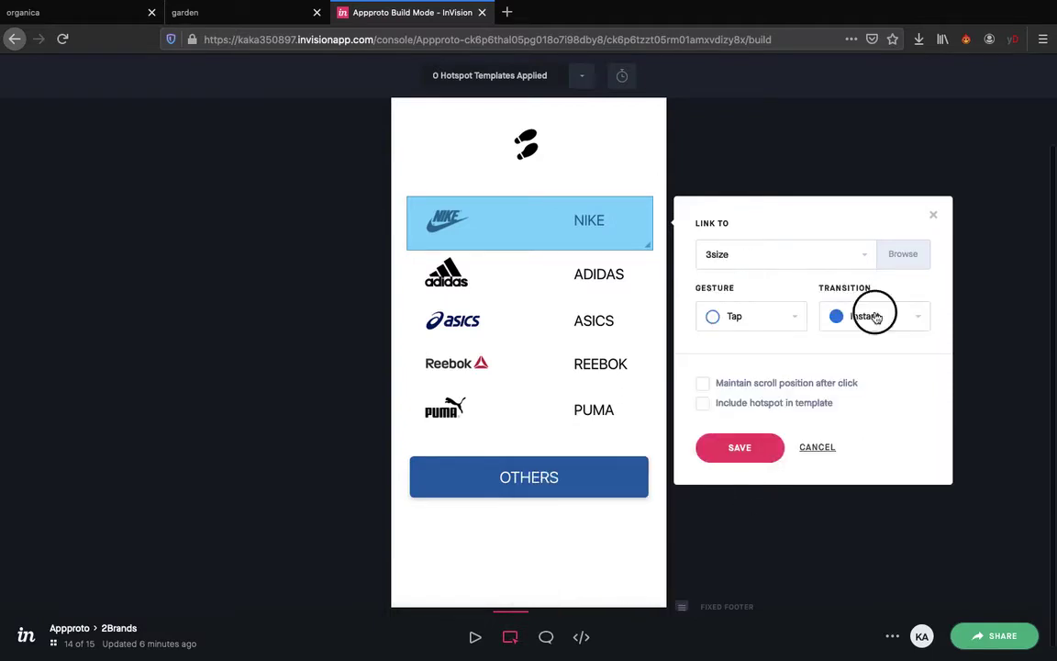
left_click(865, 369)
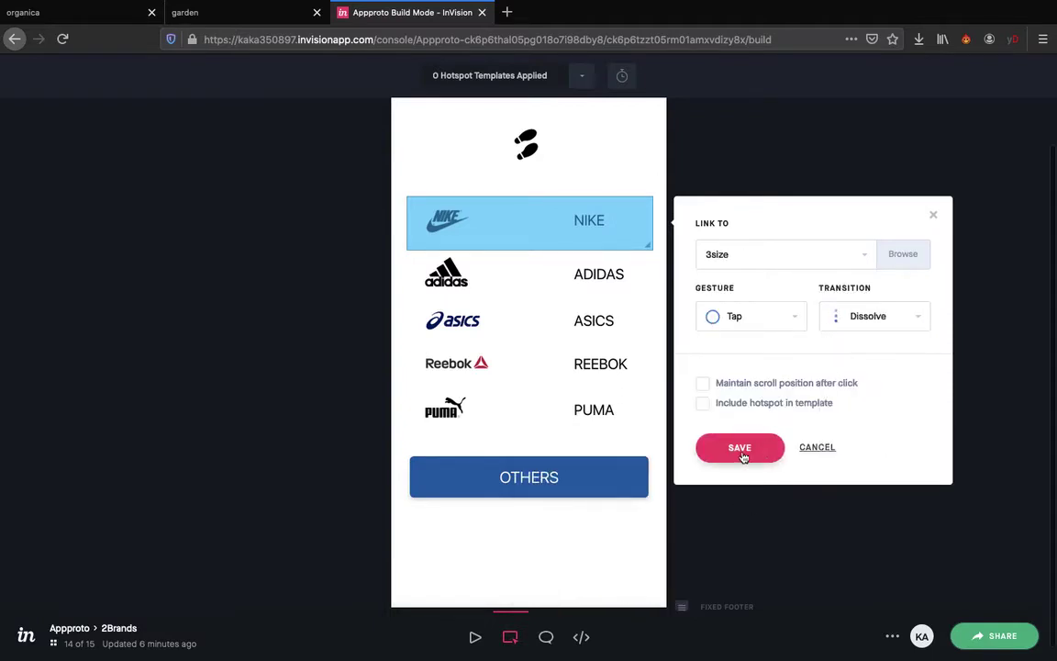
left_click(739, 450)
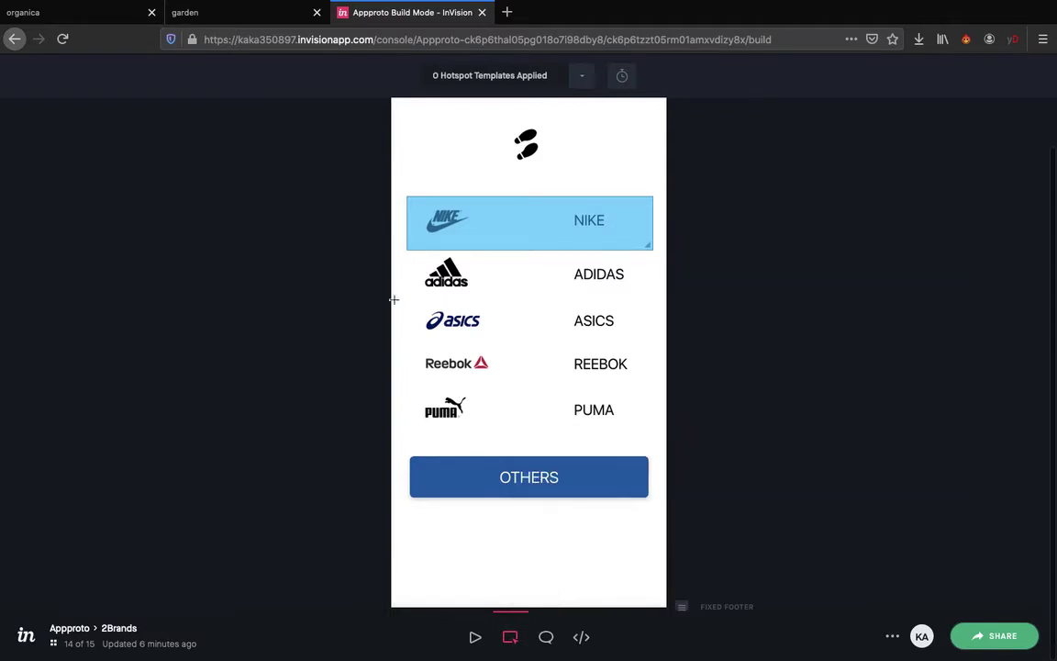
Add a hotspot over the ADIDAS row, link it to the 8adidas screen with a Dissolve transition and save it
left_click_drag(418, 260, 652, 297)
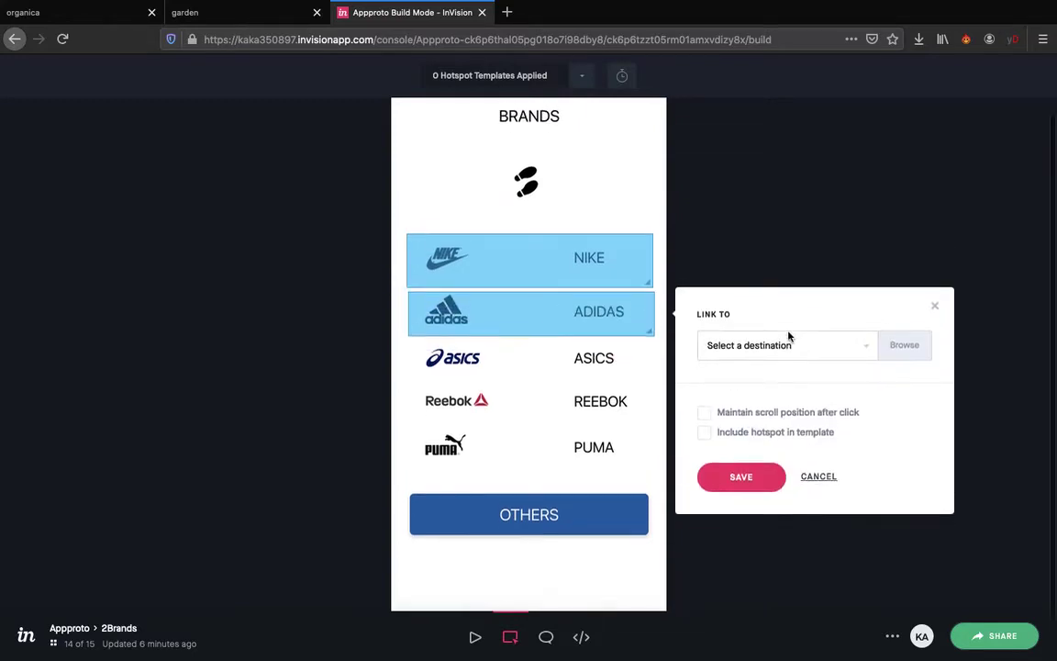
left_click(786, 362)
scroll(748, 560, "down", 2)
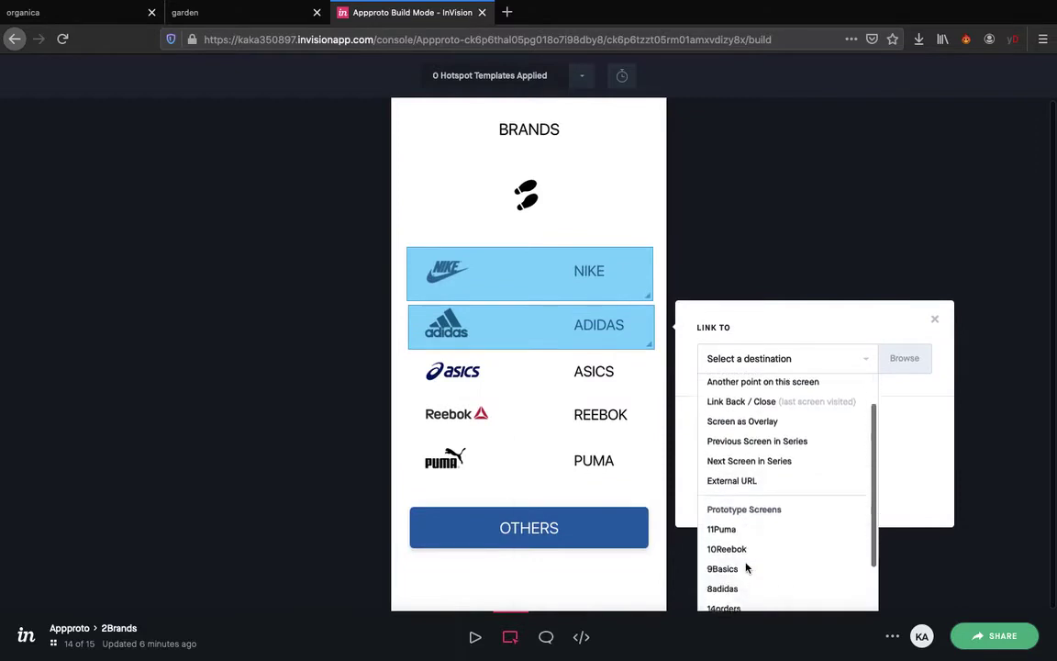
left_click(724, 559)
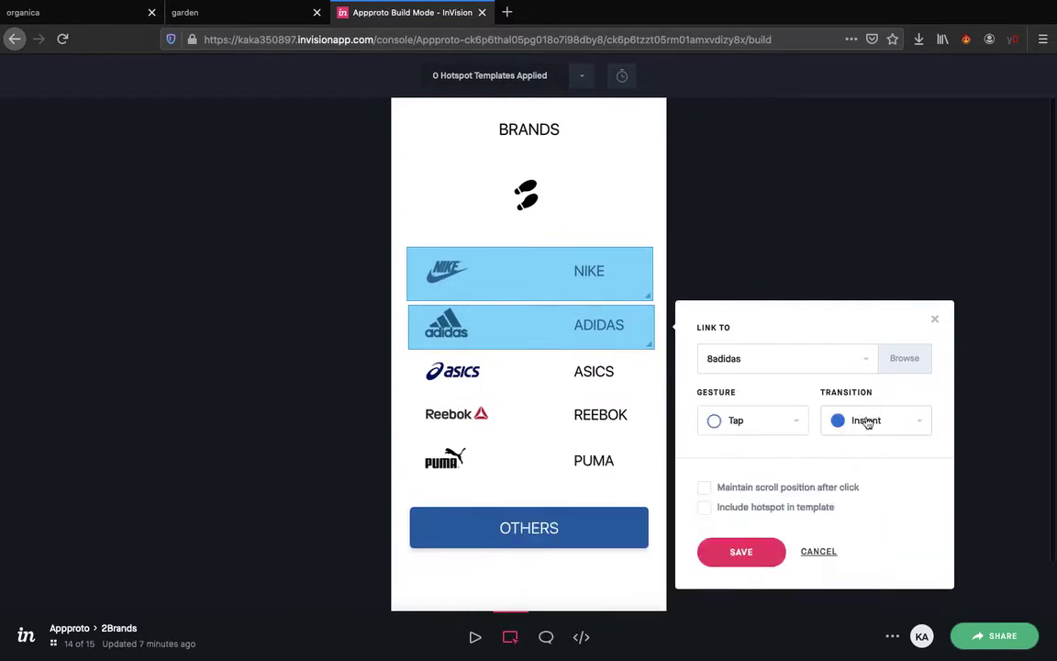
left_click(871, 421)
left_click(865, 480)
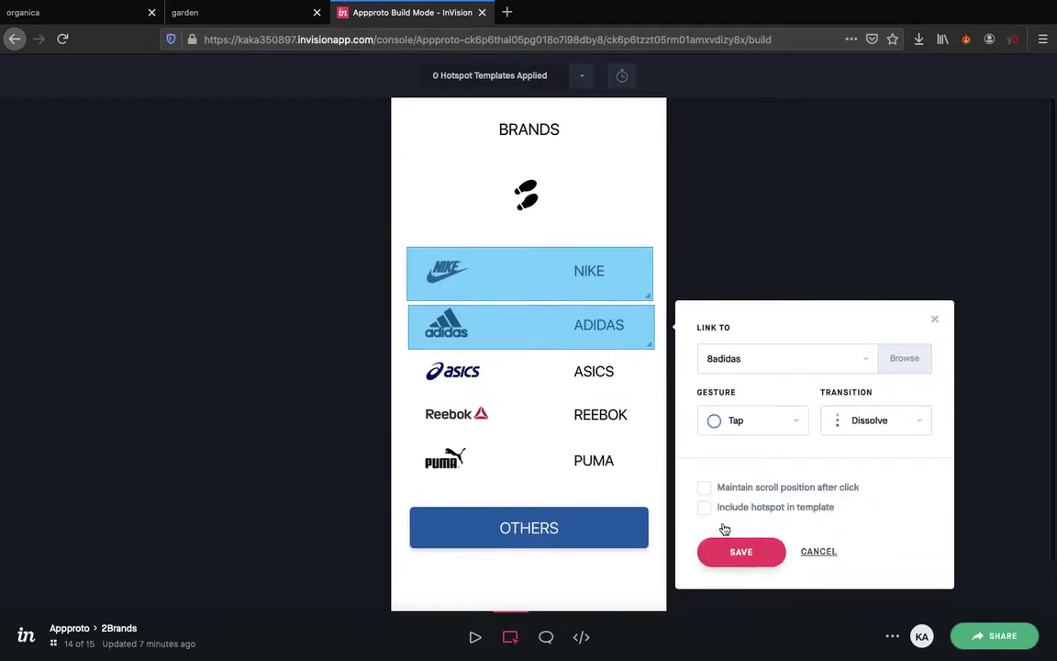
left_click(727, 547)
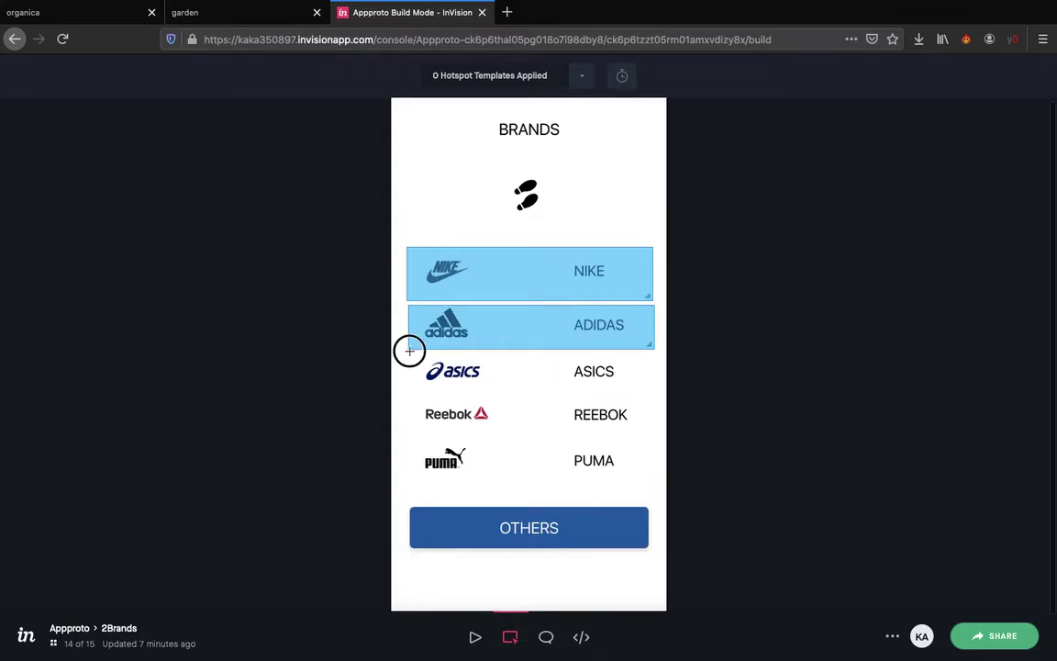
Add a hotspot over the ASICS row, link it to the 9Basics screen with a Dissolve transition and save it
left_click_drag(409, 349, 654, 395)
scroll(786, 390, "down", 1)
left_click(781, 359)
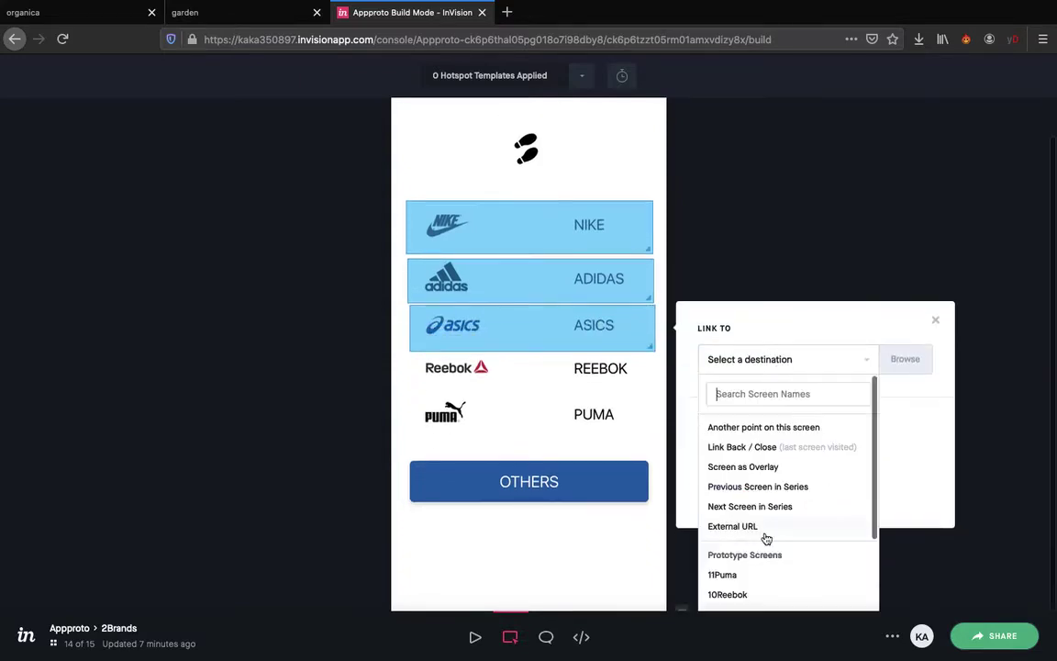
scroll(766, 539, "down", 5)
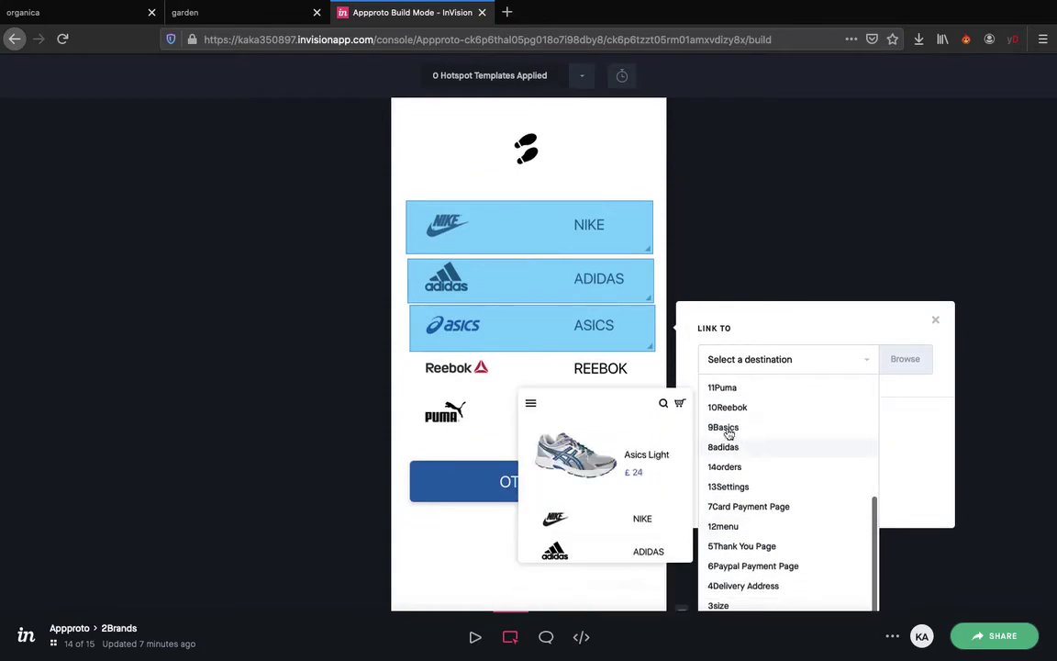
left_click(727, 428)
left_click(883, 417)
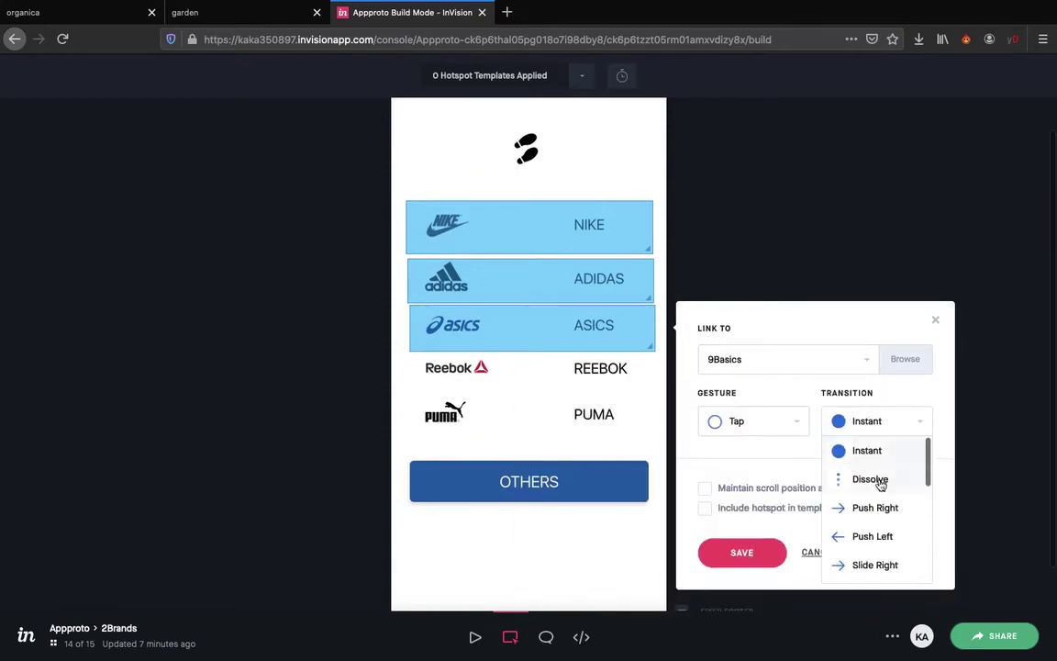
left_click(868, 479)
left_click(728, 541)
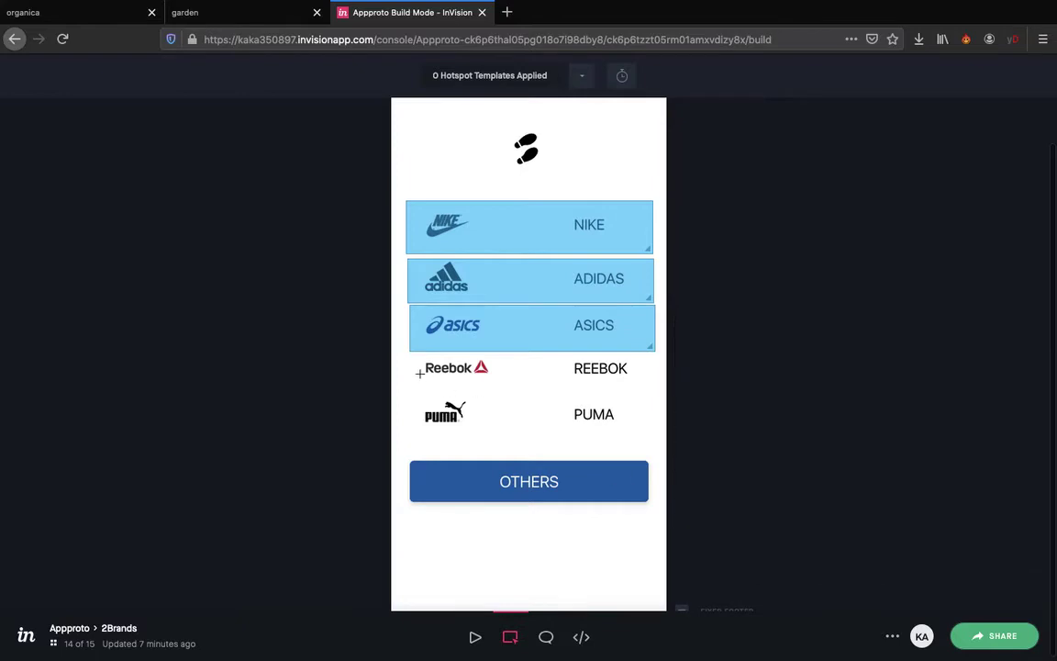
Add a hotspot over the REEBOK row, link it to the 10Reebok screen with a Dissolve transition and save it
mouse_move(409, 354)
left_mouse_down()
mouse_move(459, 373)
mouse_move(652, 395)
left_mouse_up()
scroll(719, 346, "down", 1)
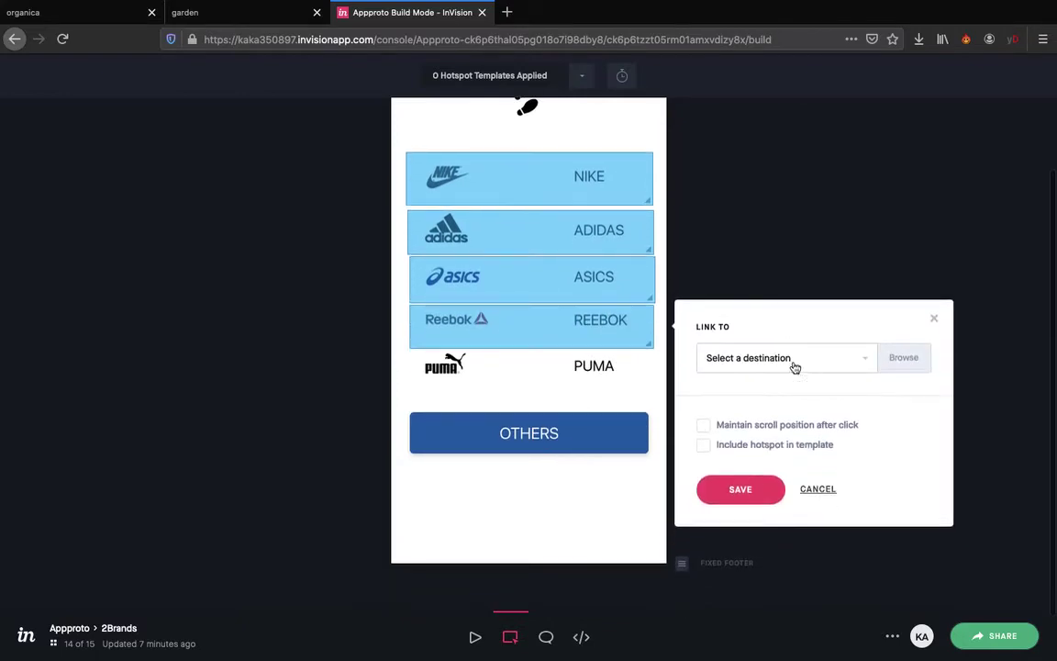
left_click(791, 365)
left_click(734, 569)
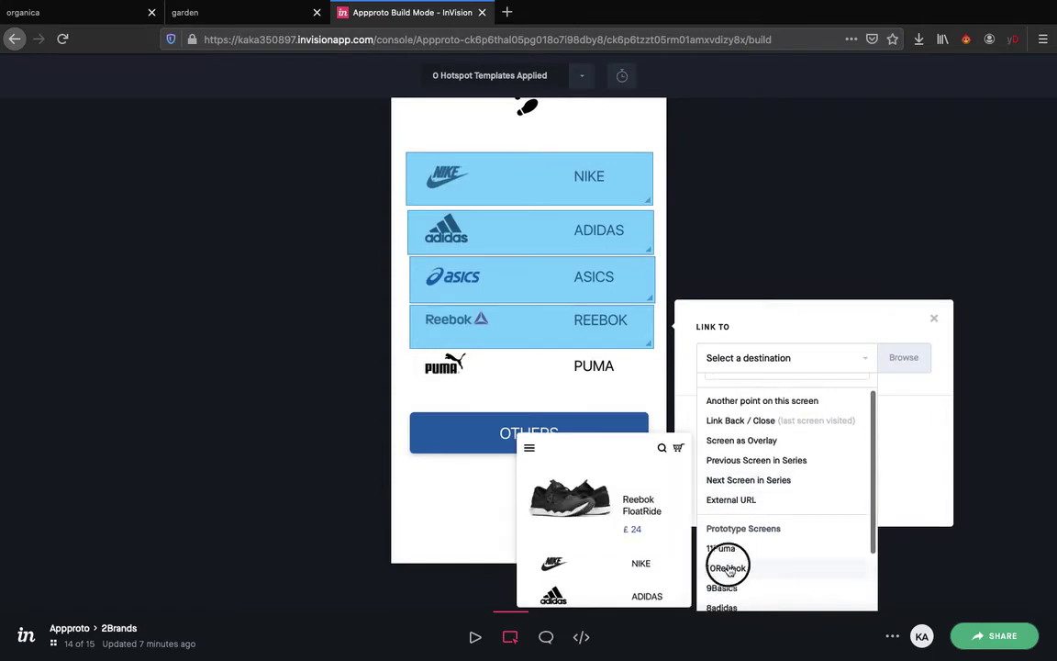
left_click(867, 418)
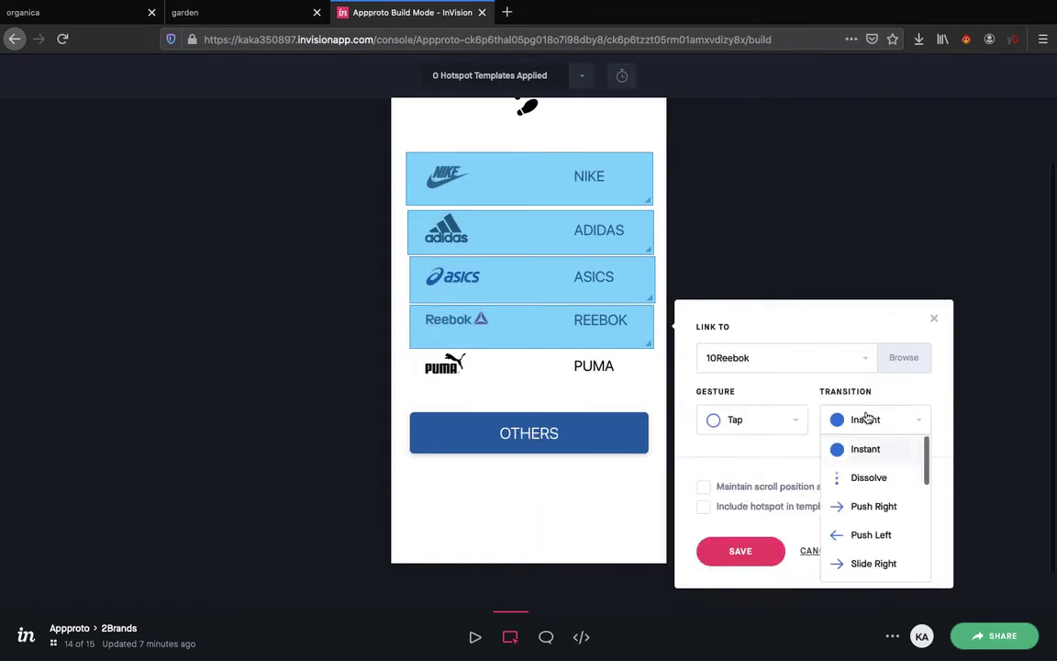
left_click(864, 479)
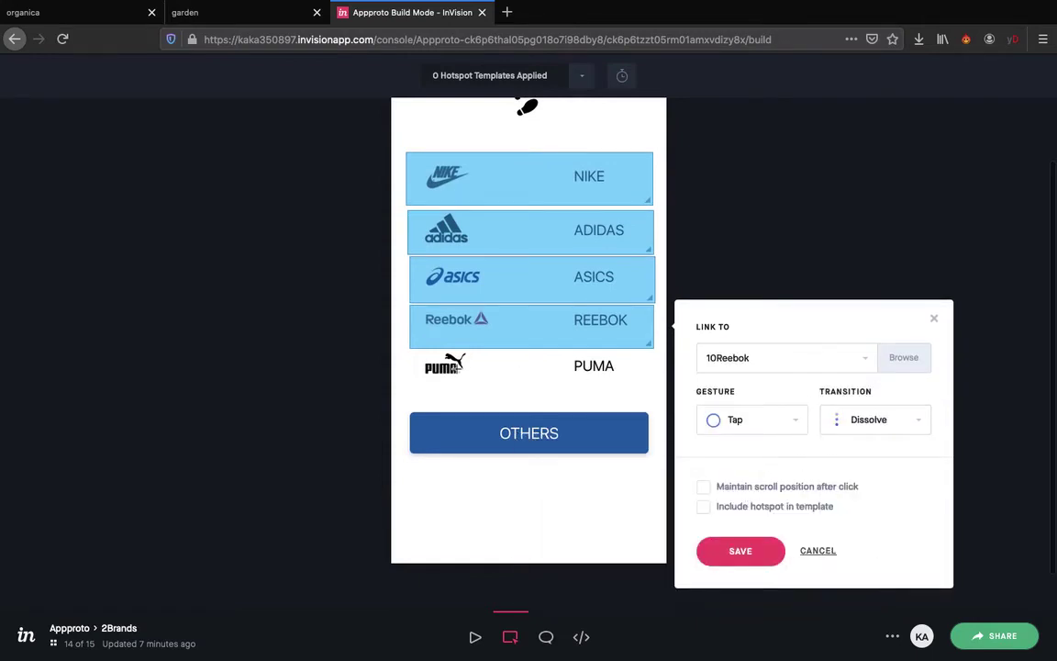
left_click(737, 556)
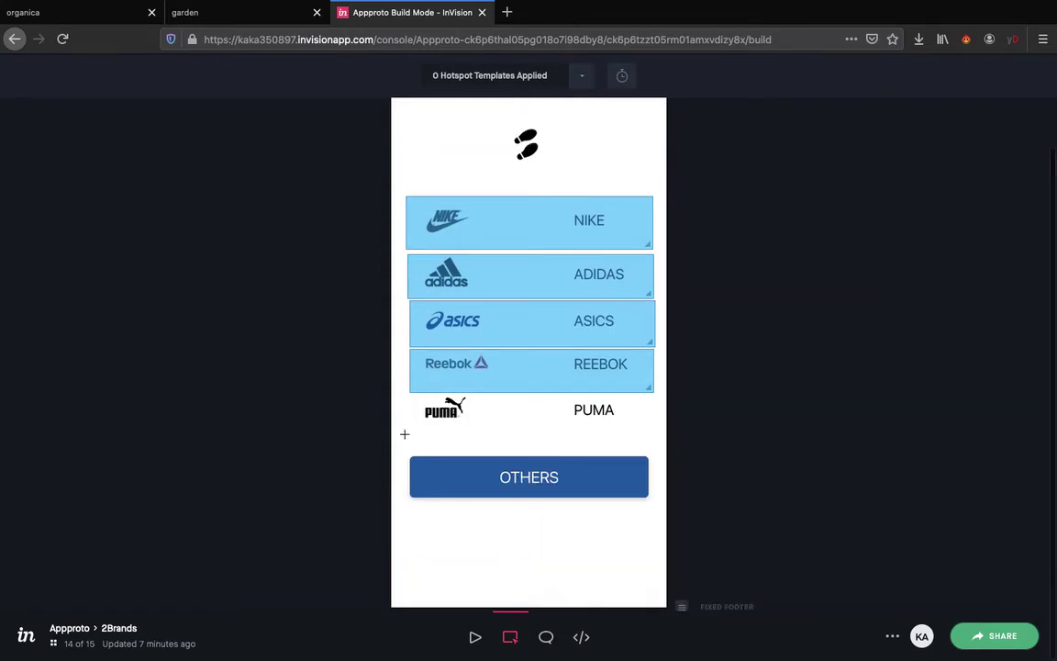
Add a hotspot over the PUMA row, link it to the 11Puma screen with a Dissolve transition and save it
left_click_drag(410, 394, 654, 438)
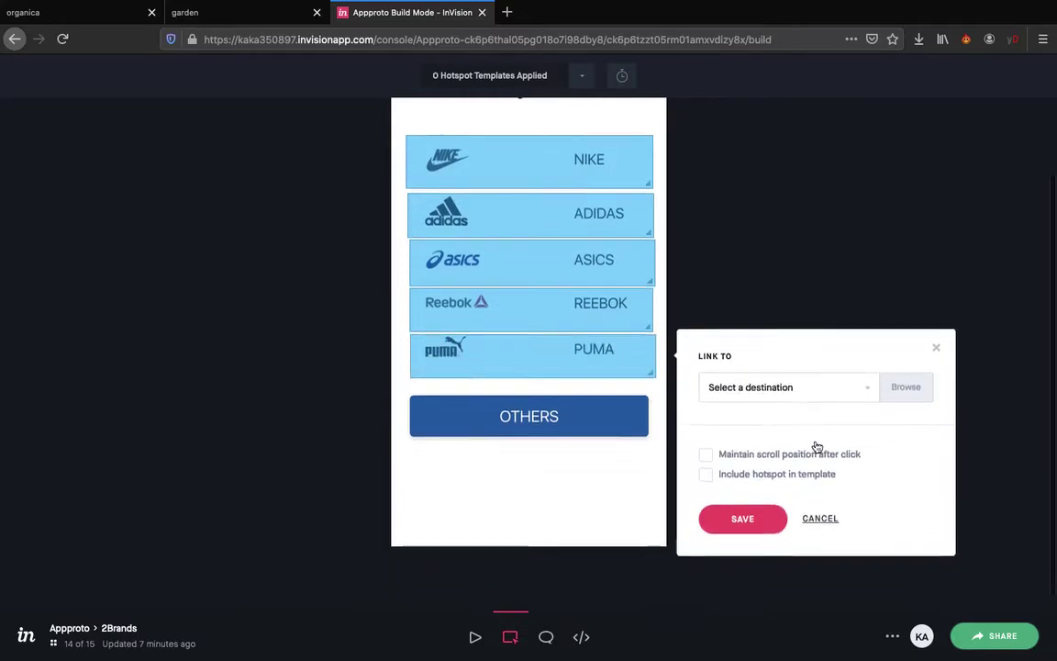
left_click(781, 356)
left_click(724, 575)
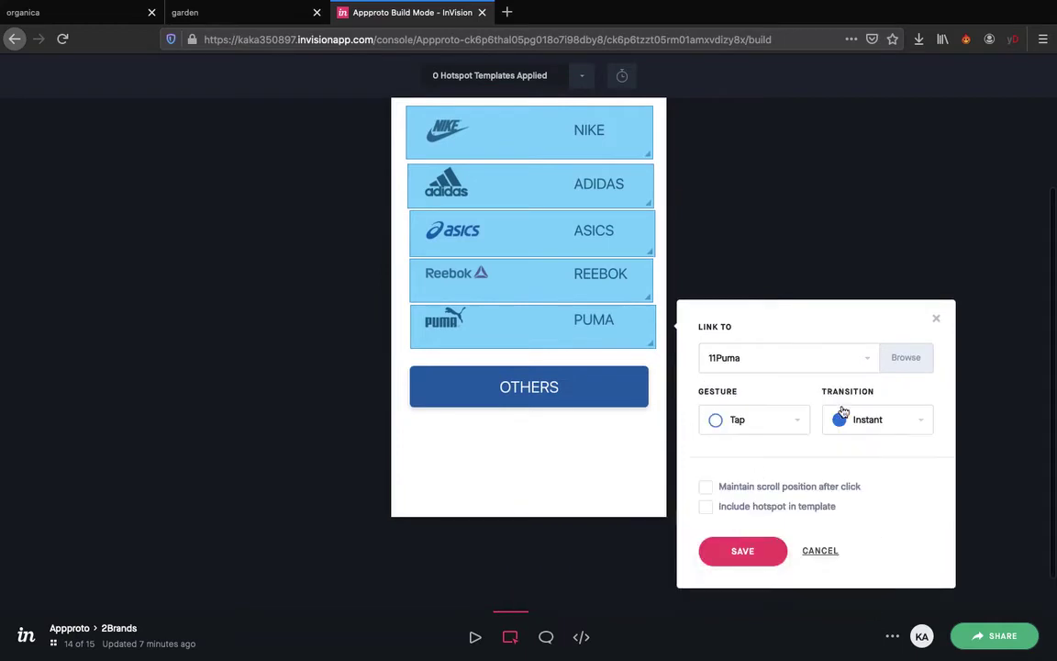
left_click(858, 420)
left_click(857, 479)
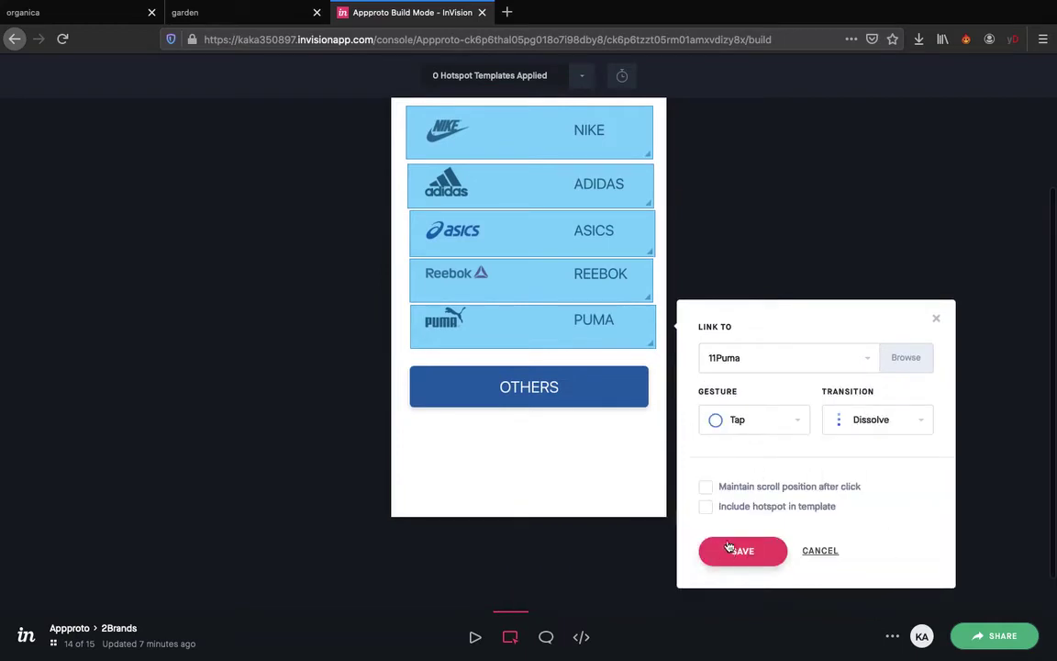
left_click(734, 553)
Add a hotspot over the OTHERS button, link it to the 2Brands screen with a Dissolve transition and save it
left_click_drag(409, 455, 649, 500)
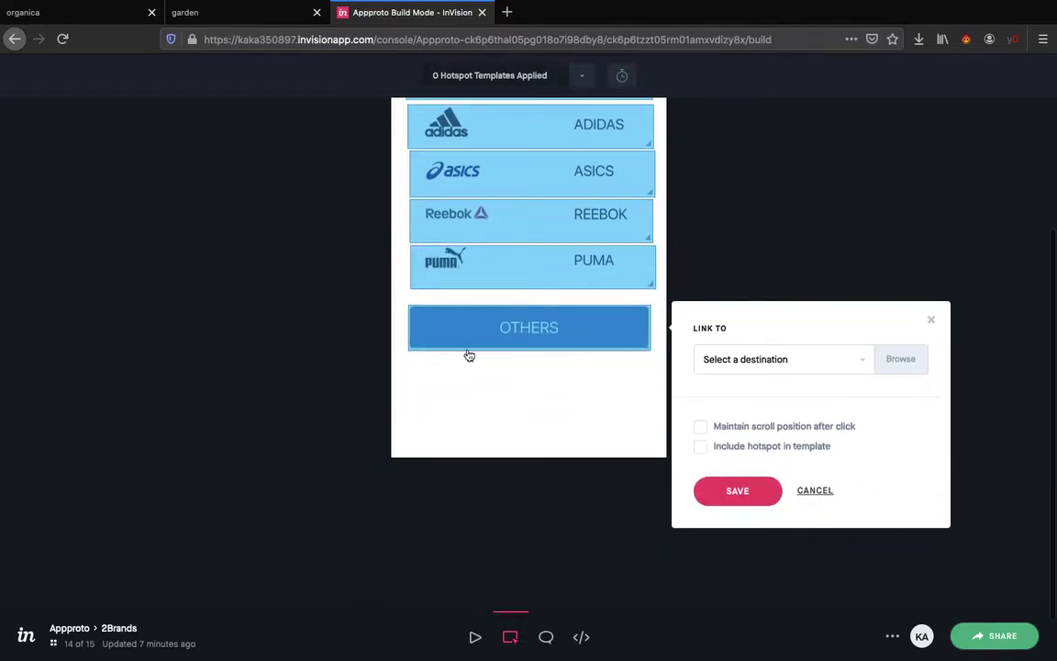
left_click(819, 360)
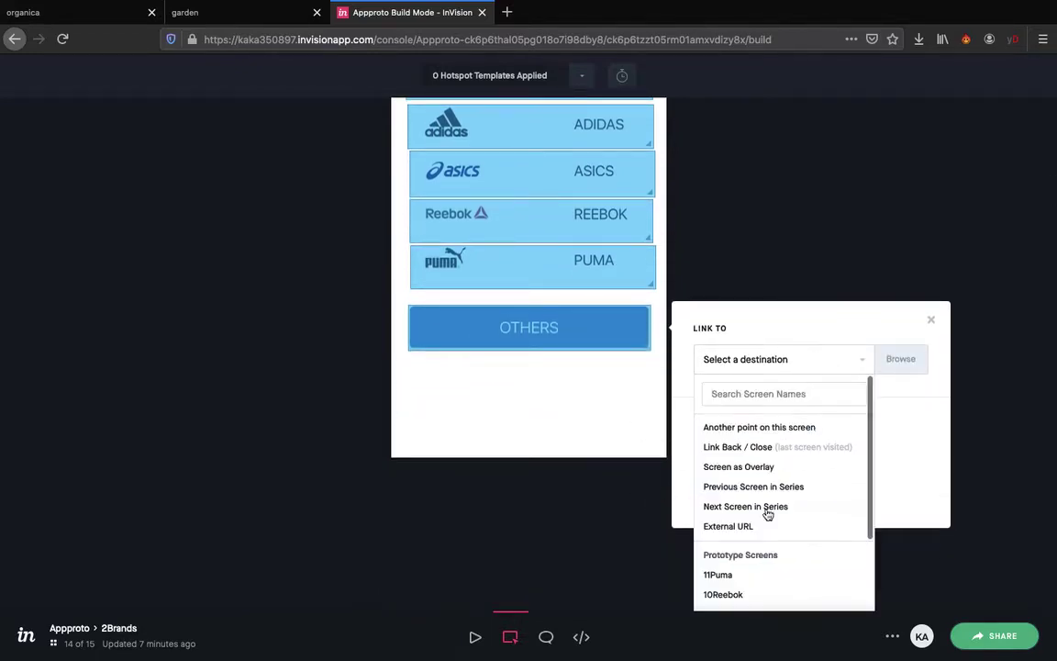
scroll(765, 495, "down", 3)
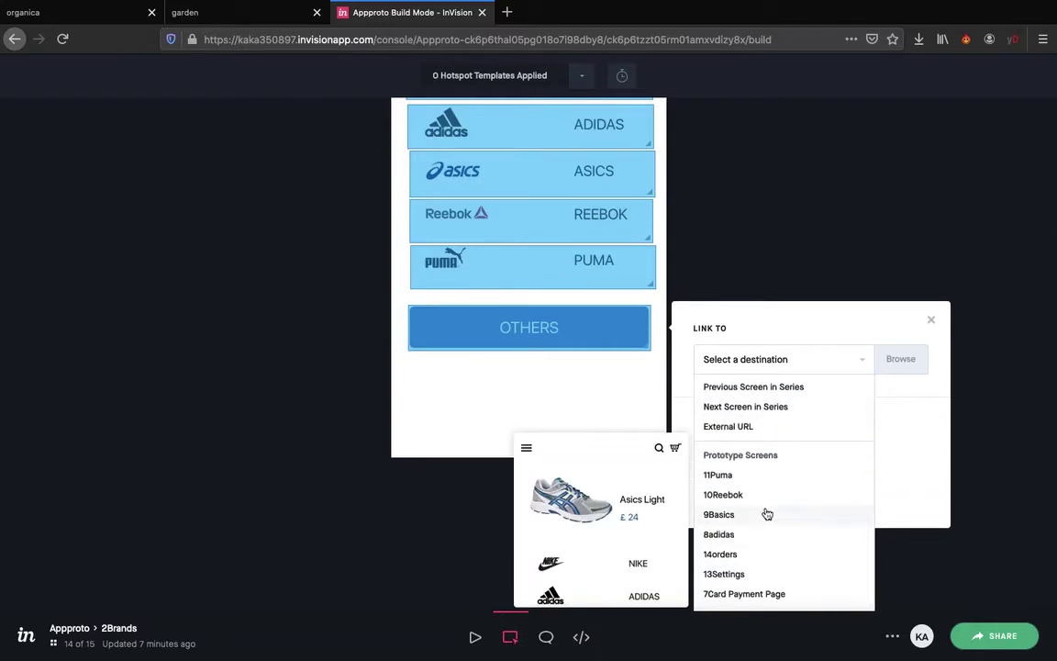
scroll(767, 514, "down", 2)
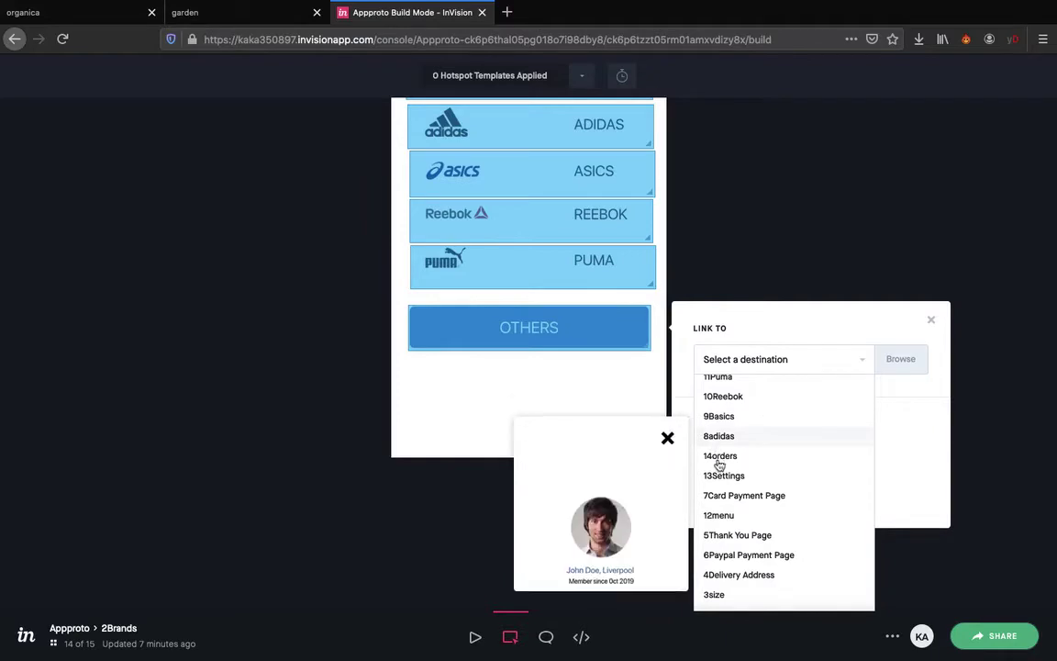
scroll(725, 495, "down", 2)
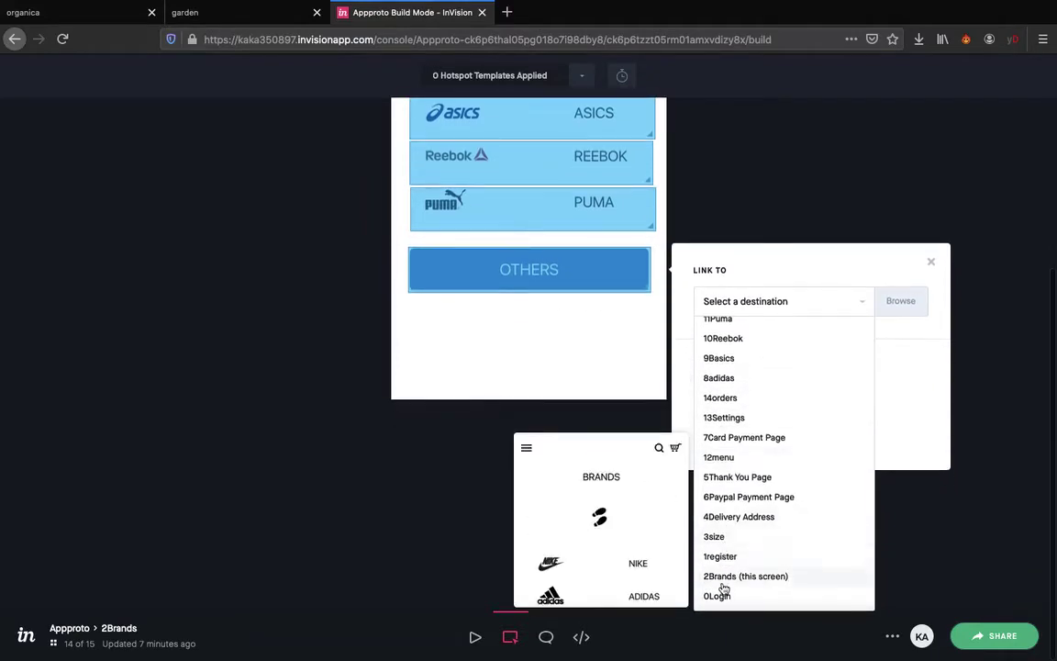
left_click(727, 576)
left_click(865, 354)
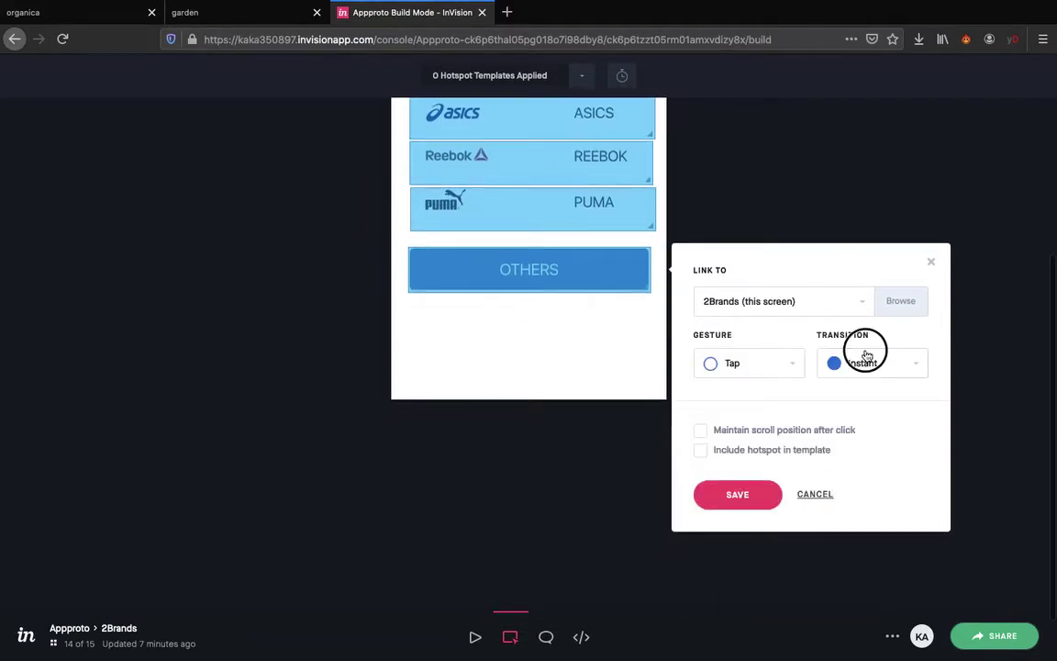
left_click(858, 421)
left_click(738, 496)
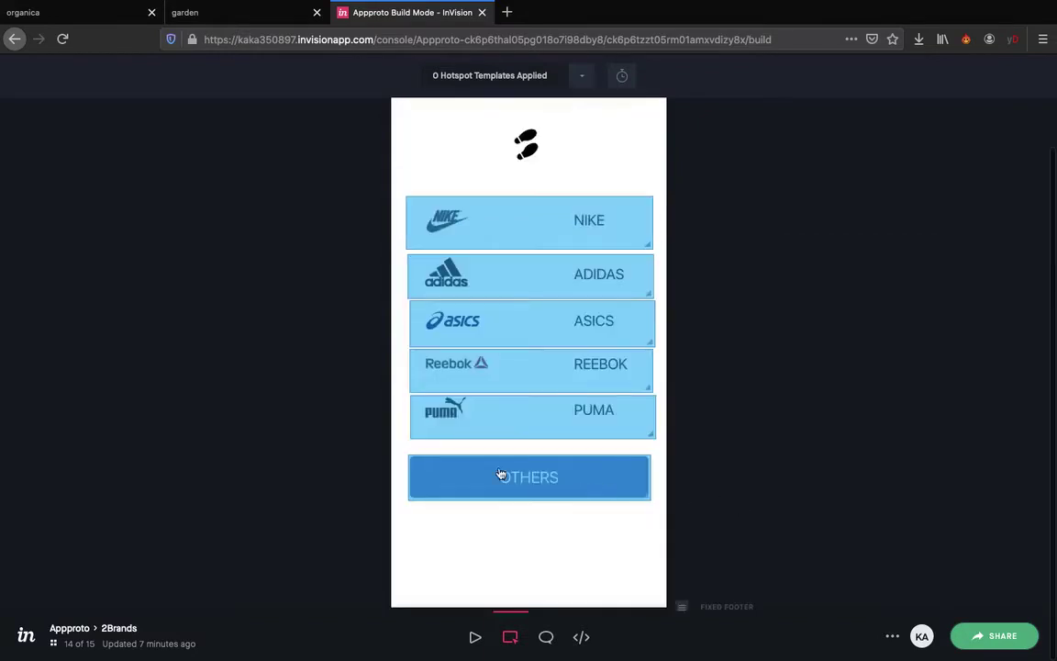
Preview the prototype, advance past the 0Login screen to the 11Puma screen and open that screen for hotspot editing
left_click(476, 636)
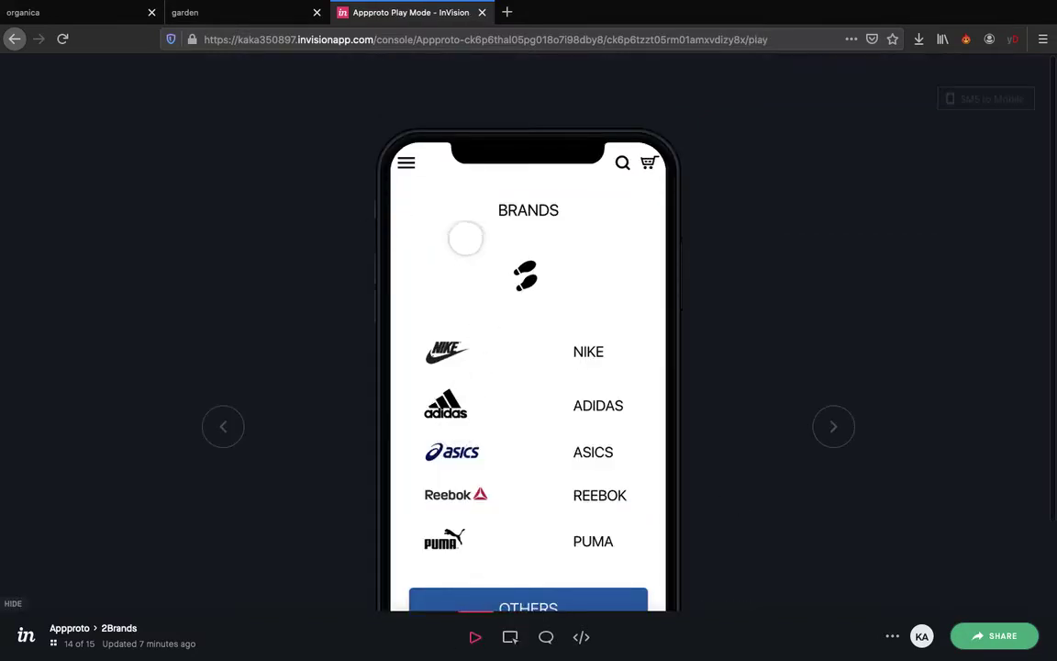
left_click(465, 239)
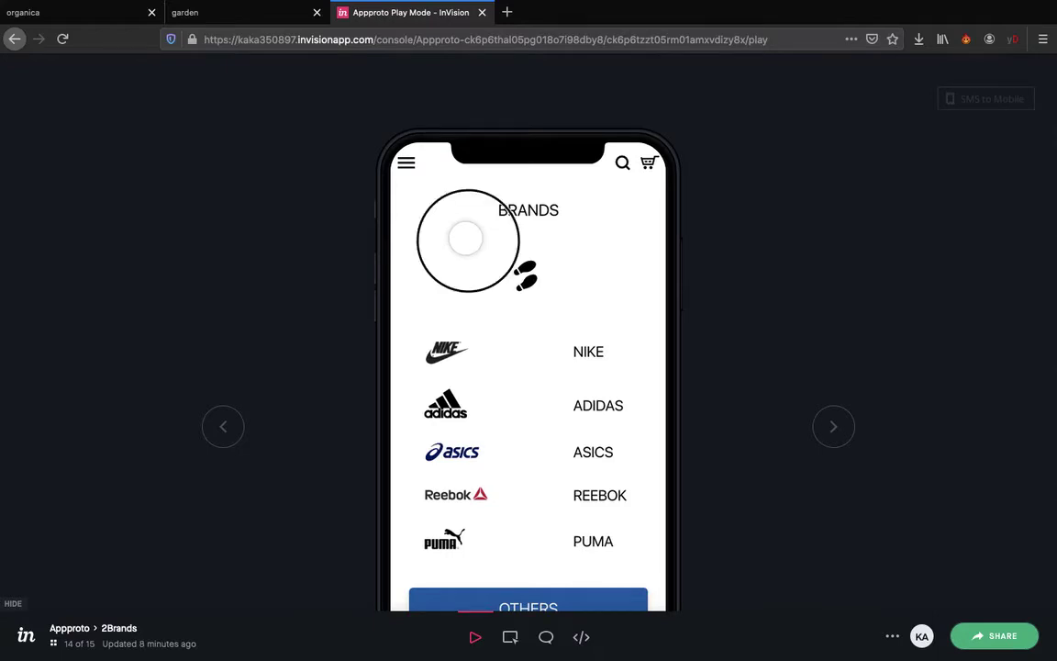
left_click(465, 238)
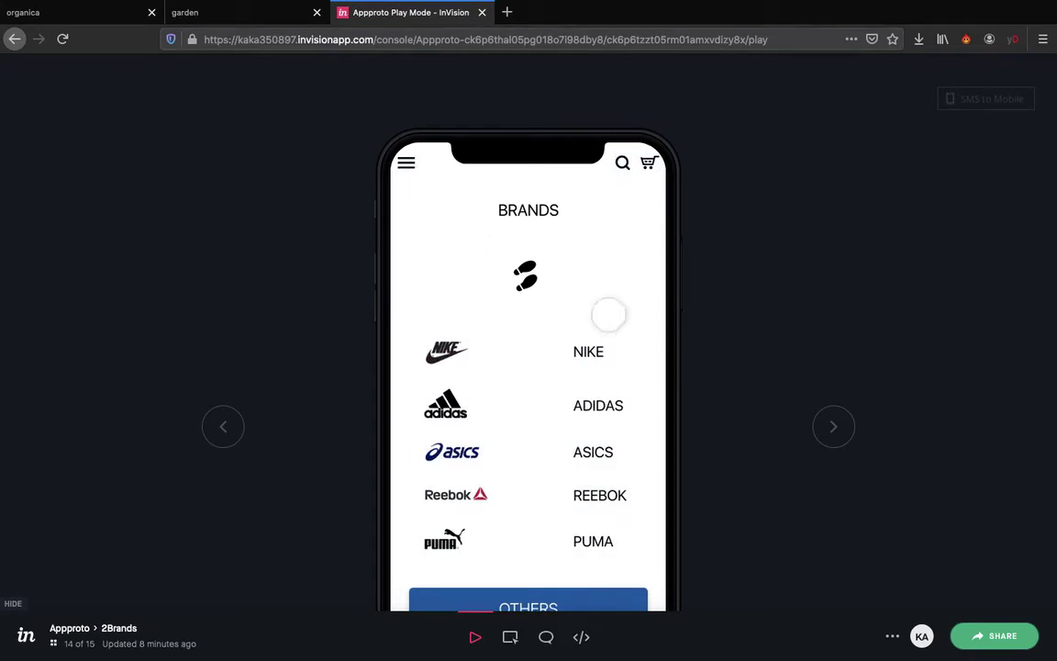
left_click(834, 429)
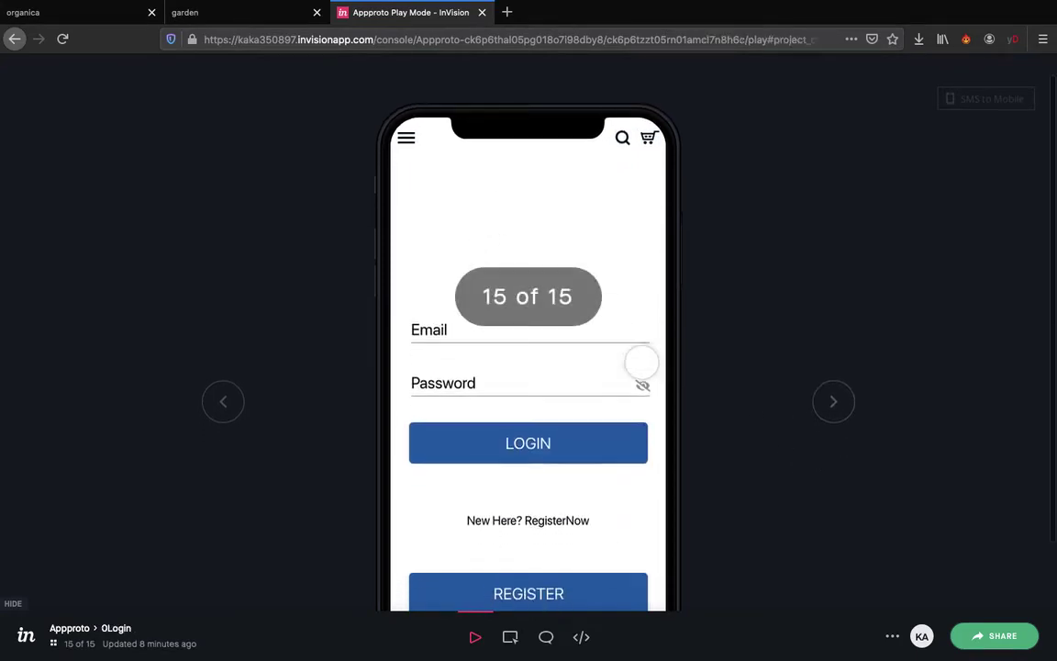
left_click(489, 220)
left_click(823, 401)
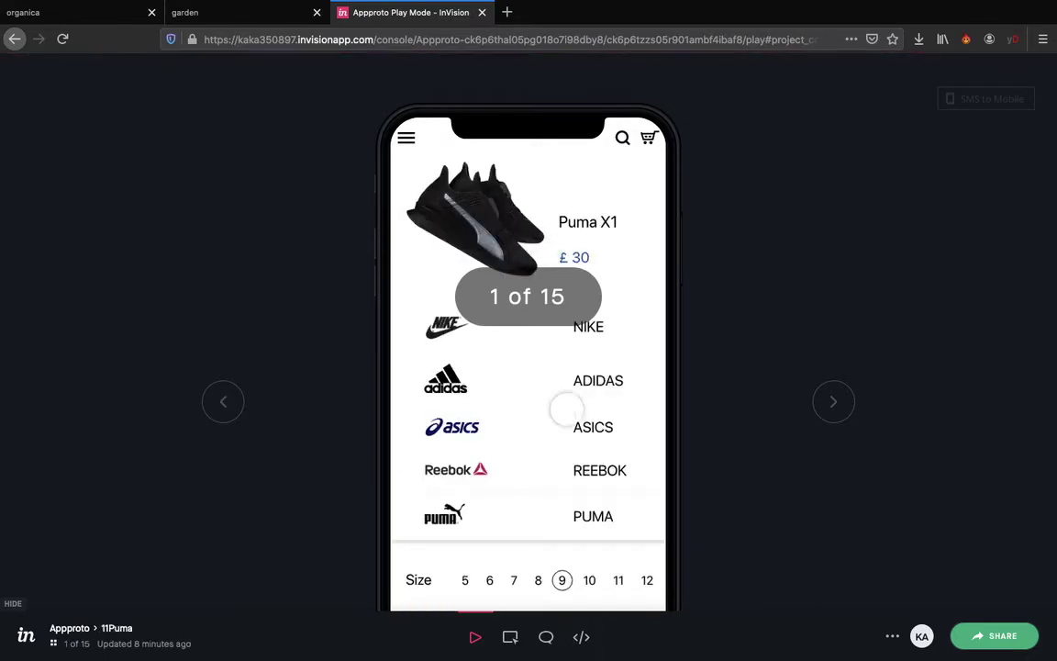
left_click(543, 431)
scroll(542, 432, "down", 3)
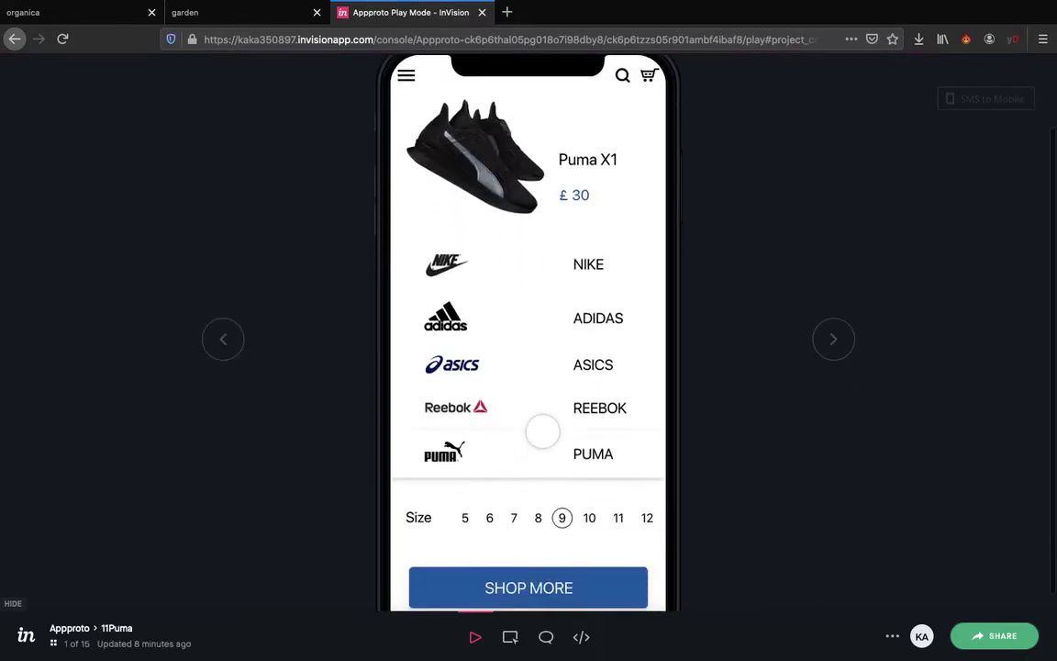
left_click(511, 640)
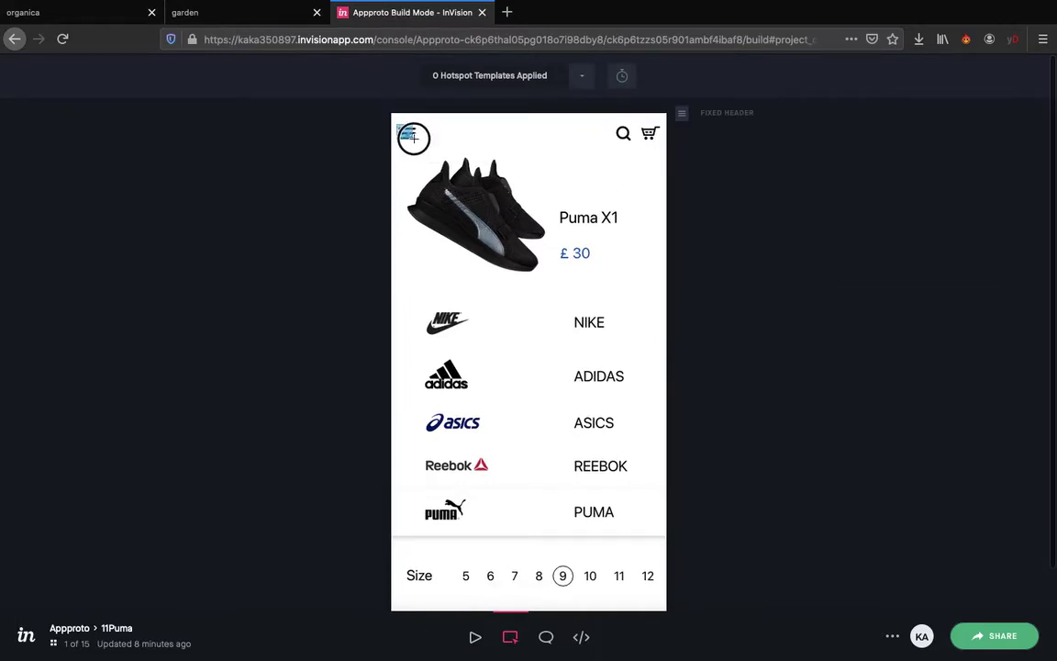
Add a hotspot over the 11Puma screen's menu icon, link it to 12menu with a Dissolve transition and save it
left_click_drag(396, 125, 421, 143)
left_click(555, 166)
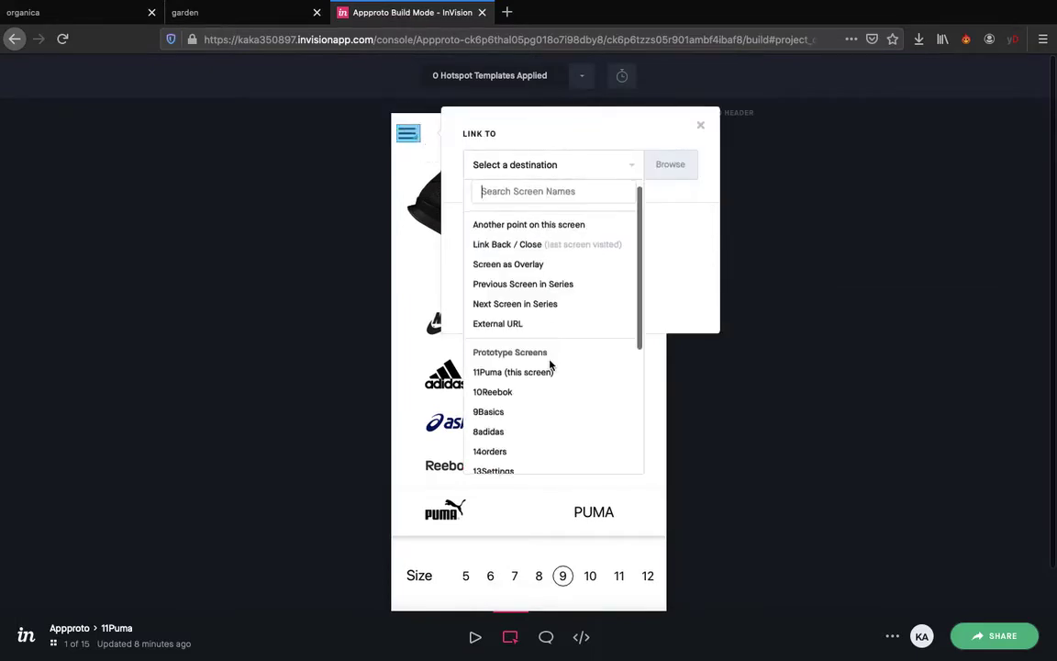
scroll(546, 367, "down", 5)
left_click(487, 321)
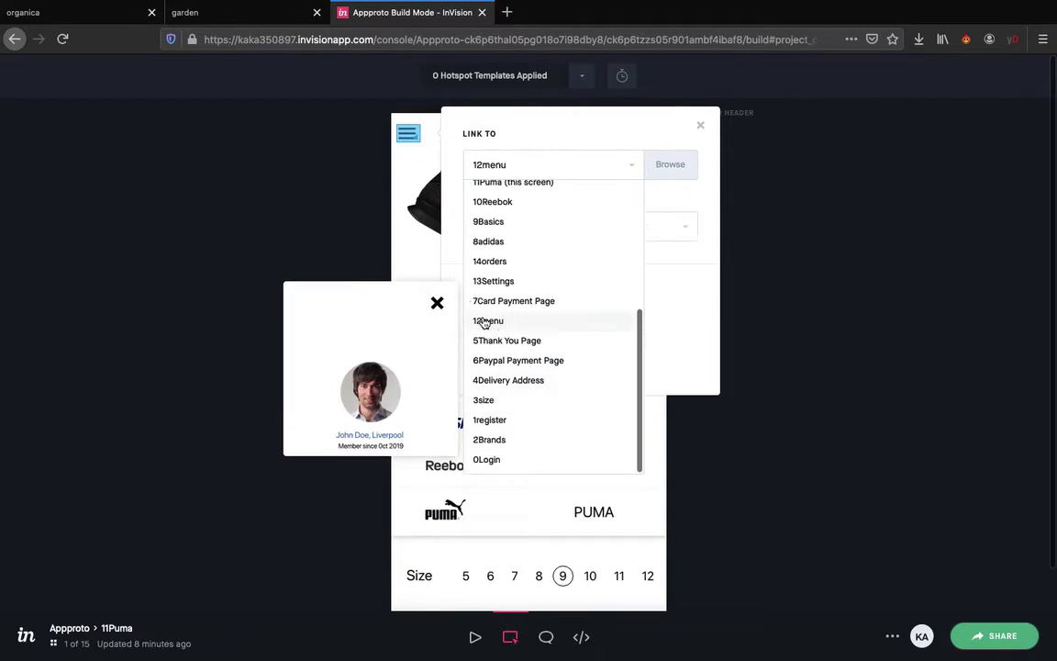
left_click(659, 228)
left_click(633, 285)
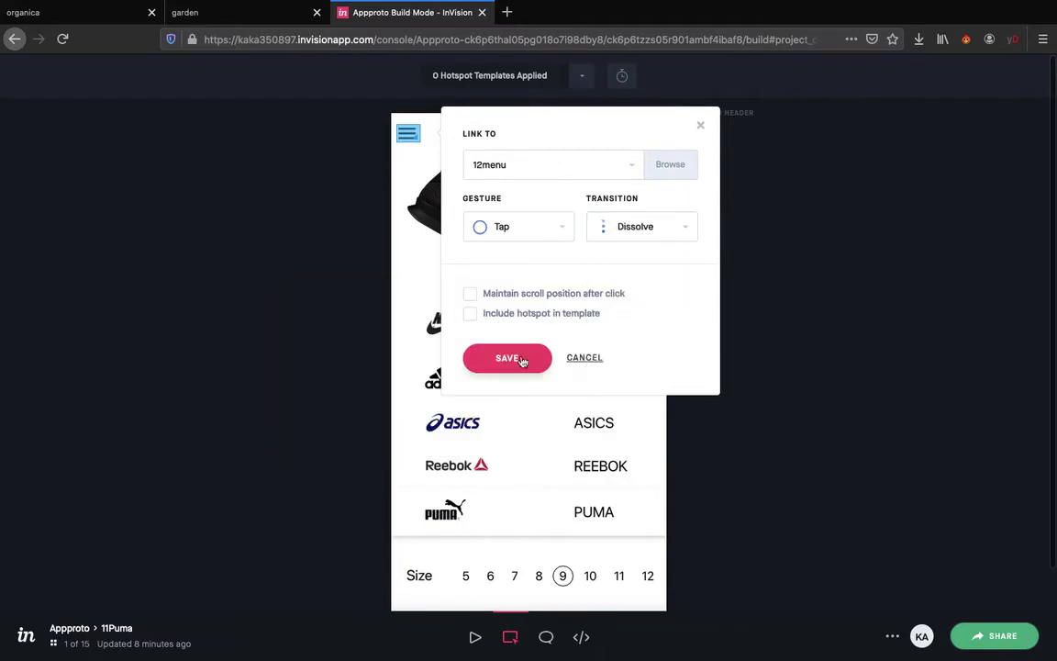
left_click(510, 360)
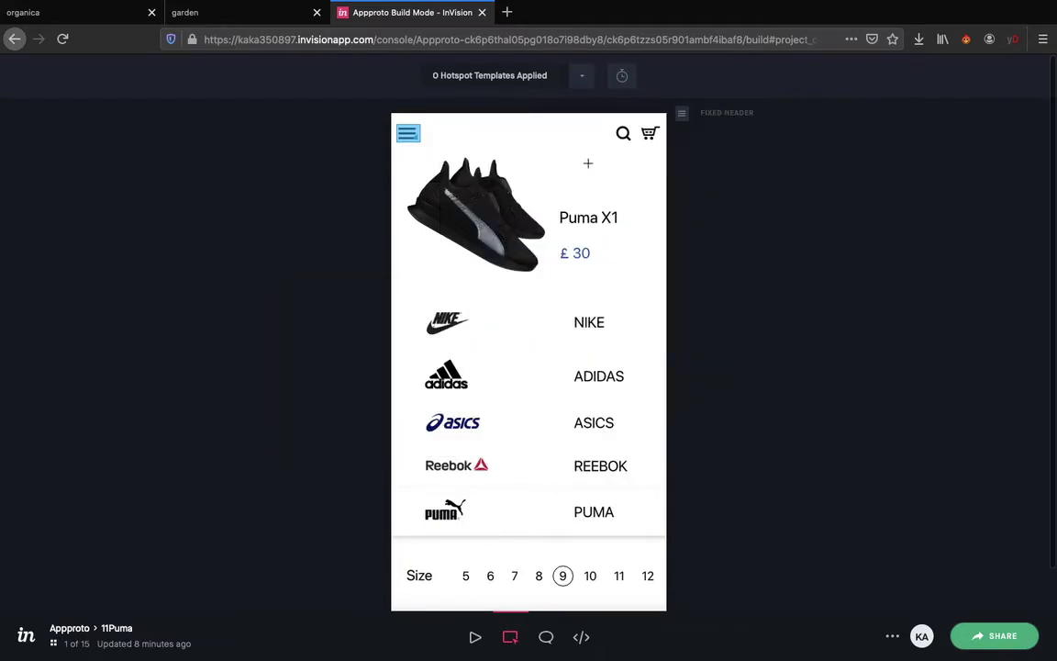
Add a hotspot over the 11Puma screen's search icon, link it to 2Brands with a Dissolve transition and save it
left_click_drag(633, 140, 635, 144)
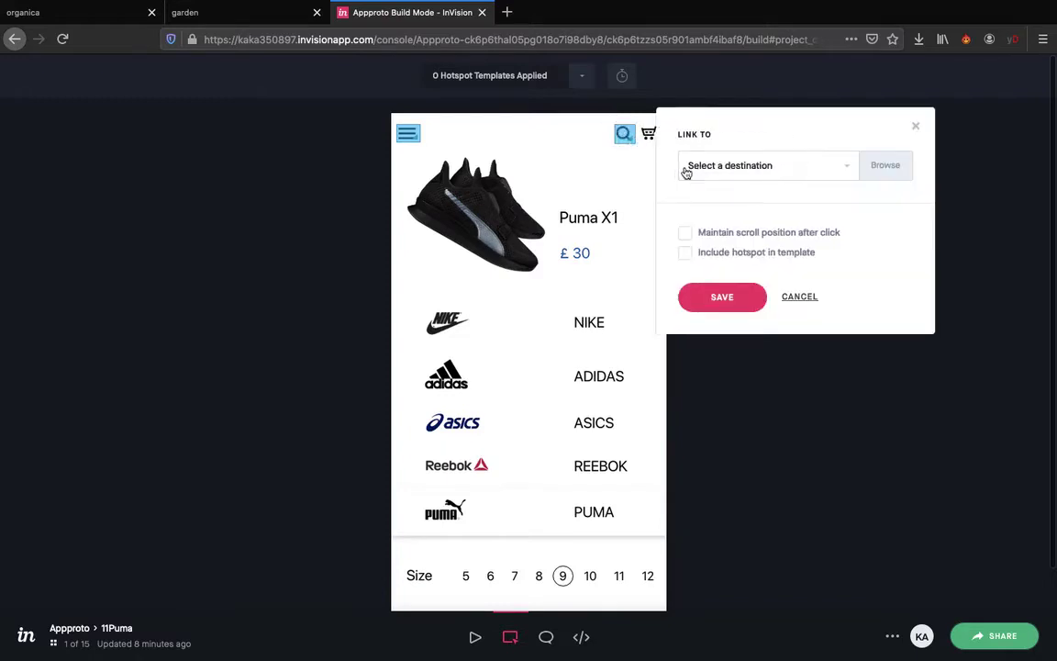
left_click(747, 174)
scroll(743, 425, "down", 5)
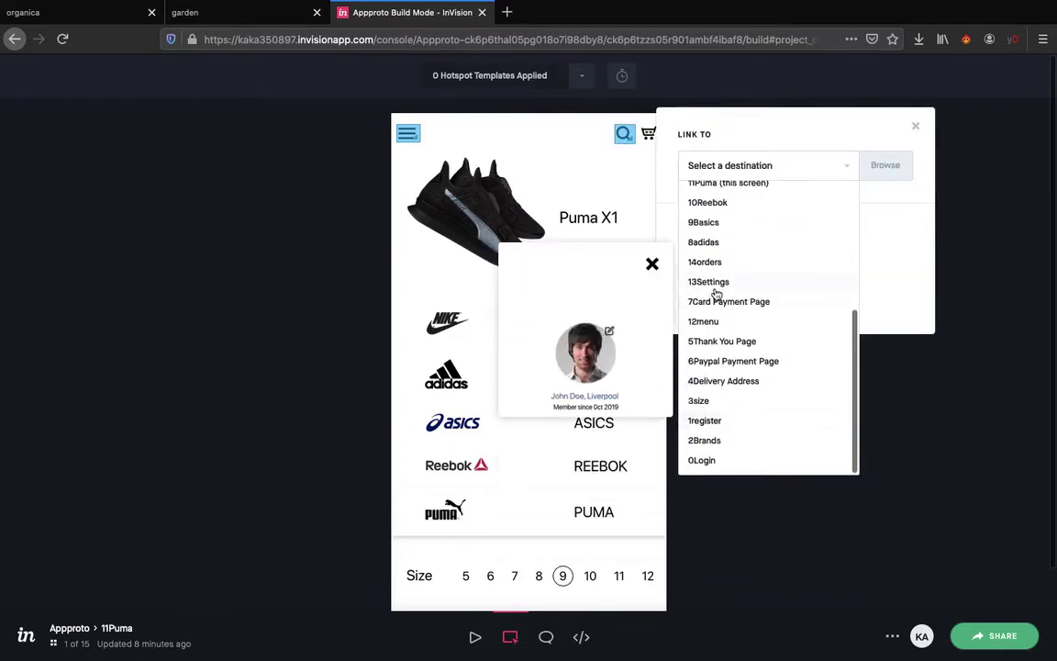
left_click(713, 442)
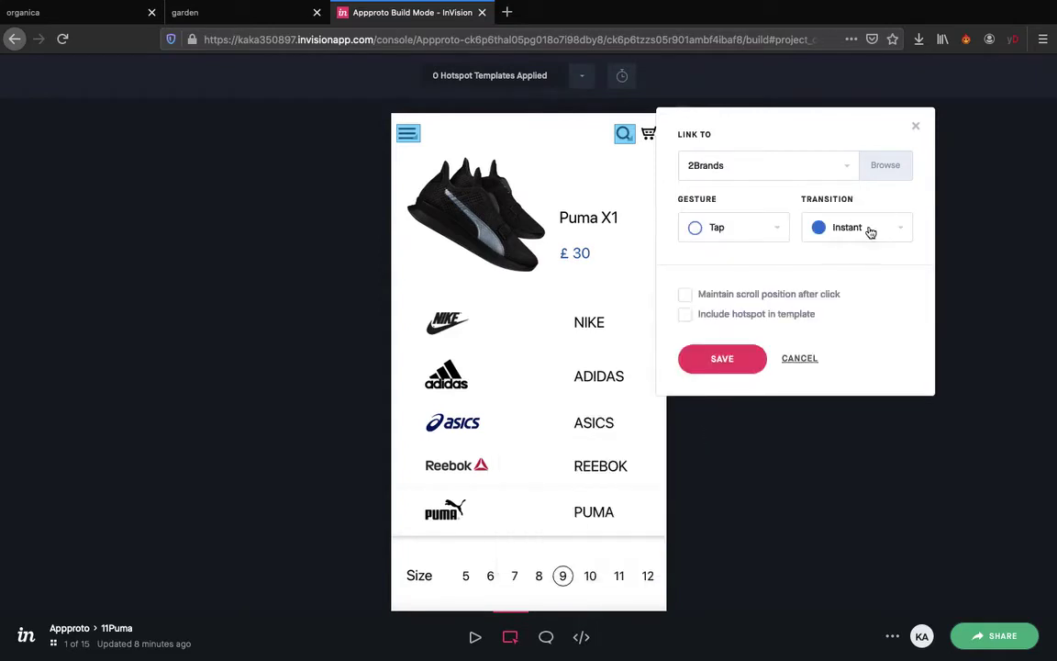
left_click(870, 232)
left_click(842, 286)
left_click(734, 359)
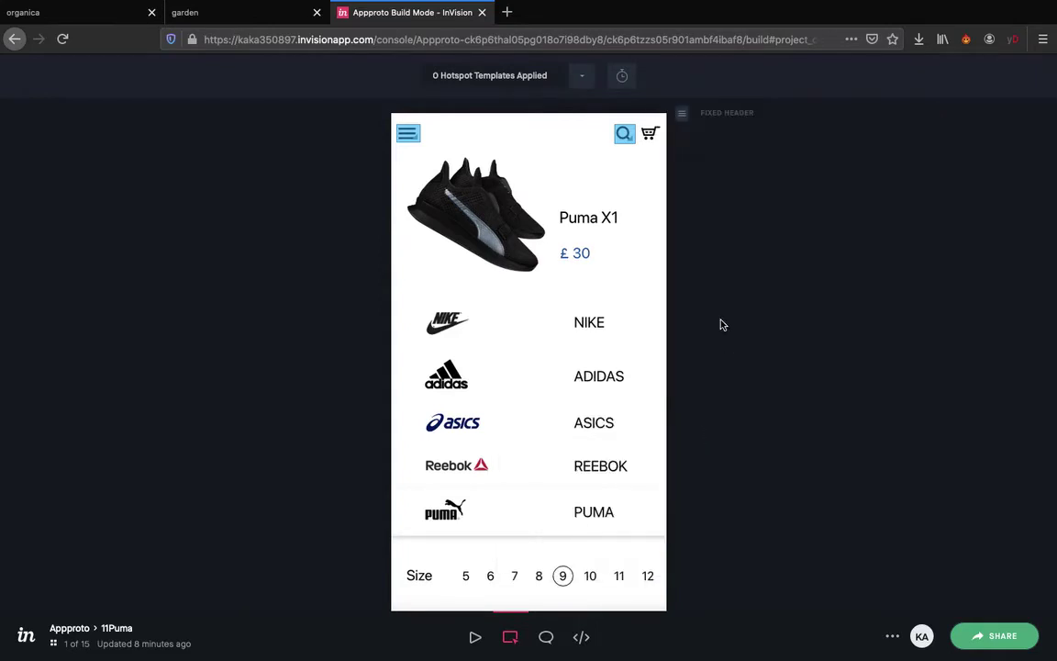
Add a hotspot over the 11Puma screen's cart icon, link it to 7Card Payment Page with a Dissolve transition and save it
left_click_drag(640, 123, 661, 147)
left_click(779, 162)
scroll(769, 367, "down", 3)
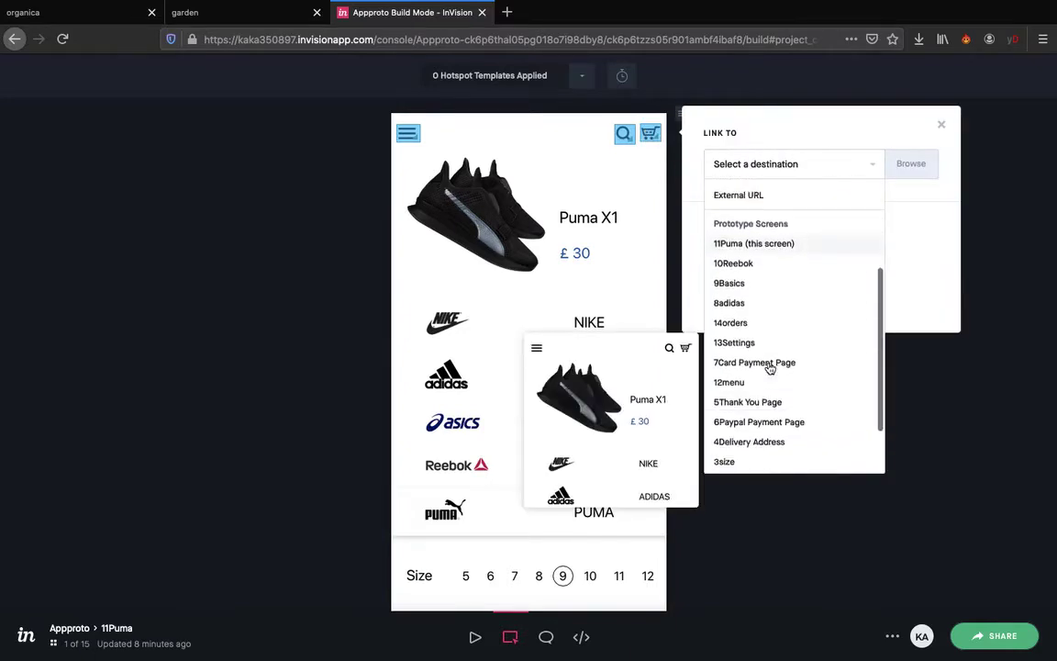
scroll(769, 367, "down", 1)
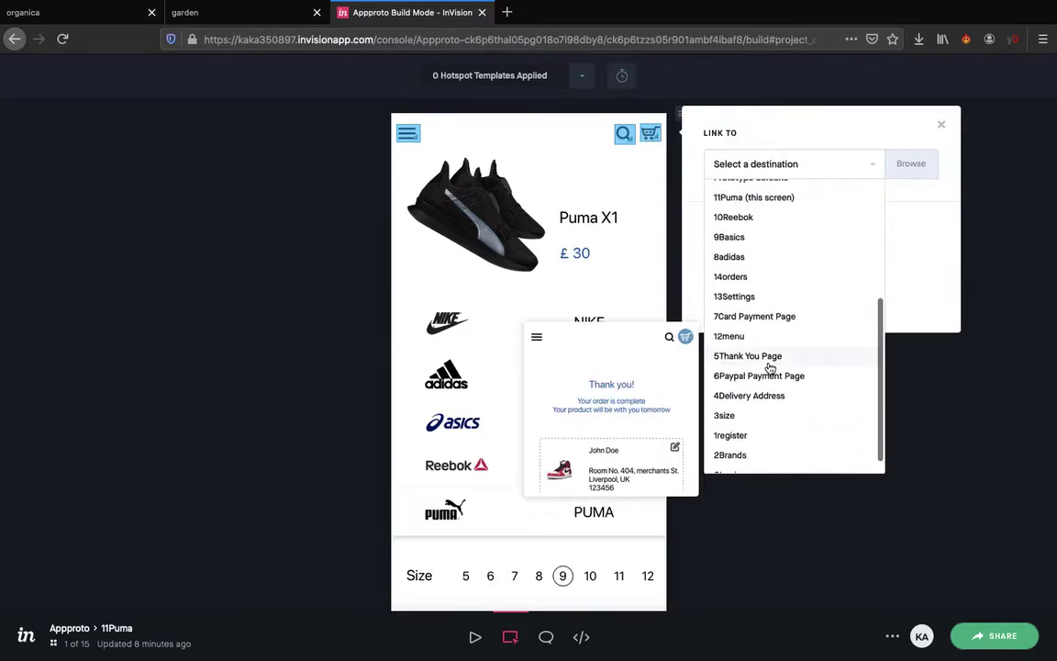
left_click(734, 316)
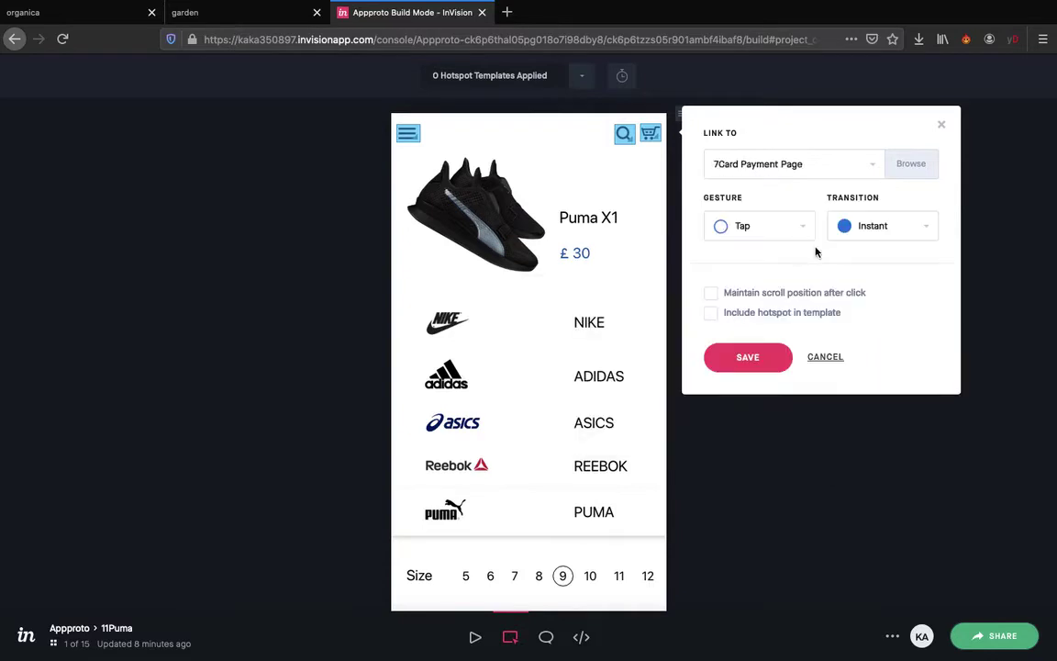
left_click(883, 230)
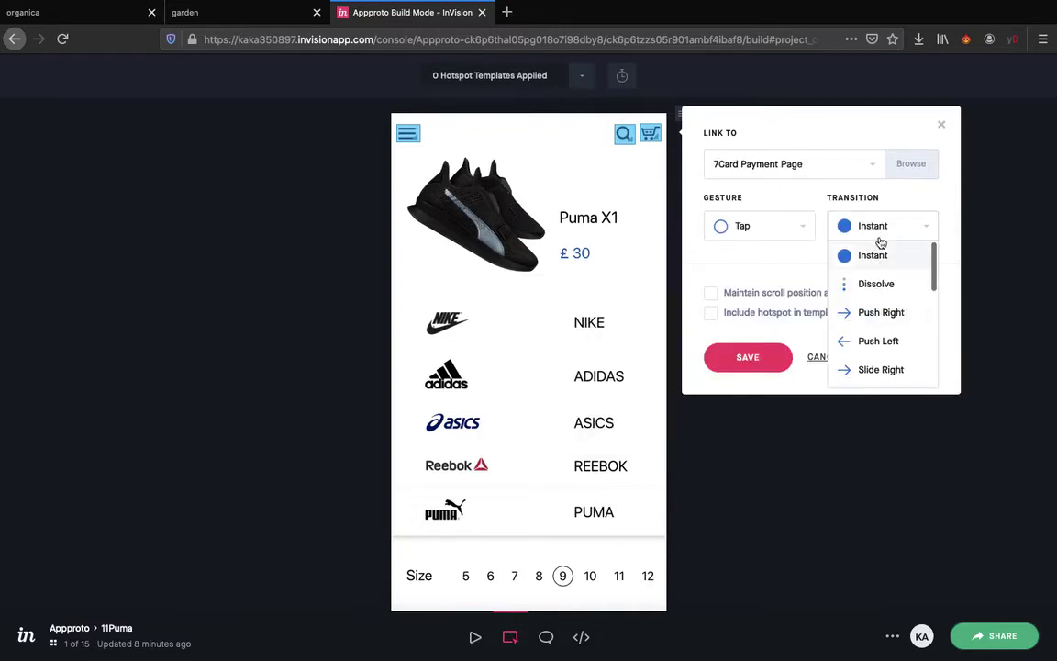
left_click(869, 233)
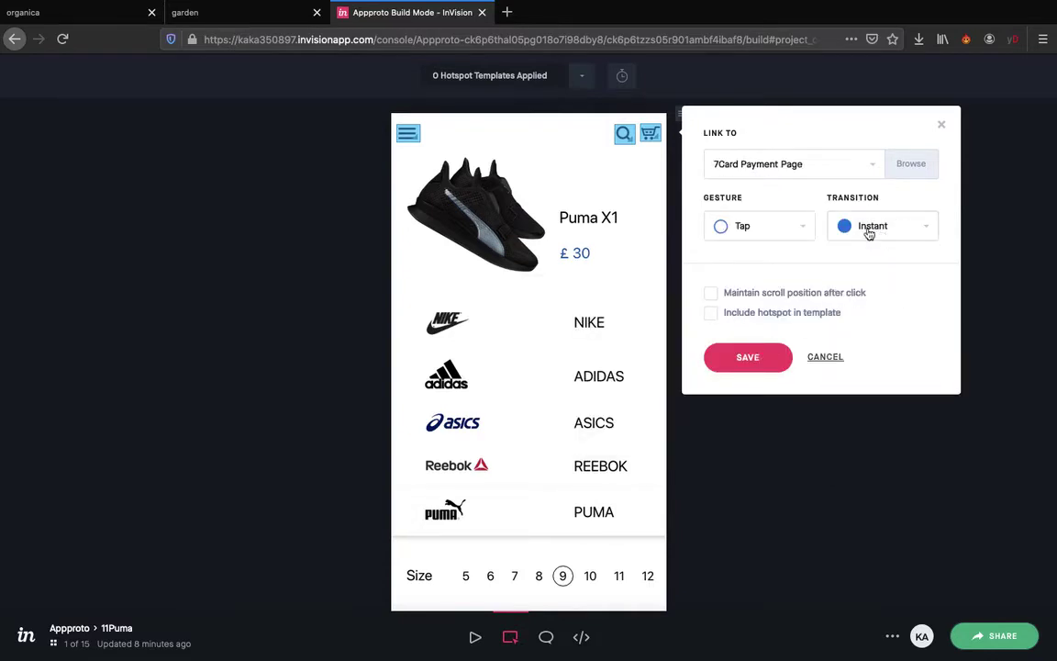
left_click(761, 175)
scroll(734, 386, "down", 2)
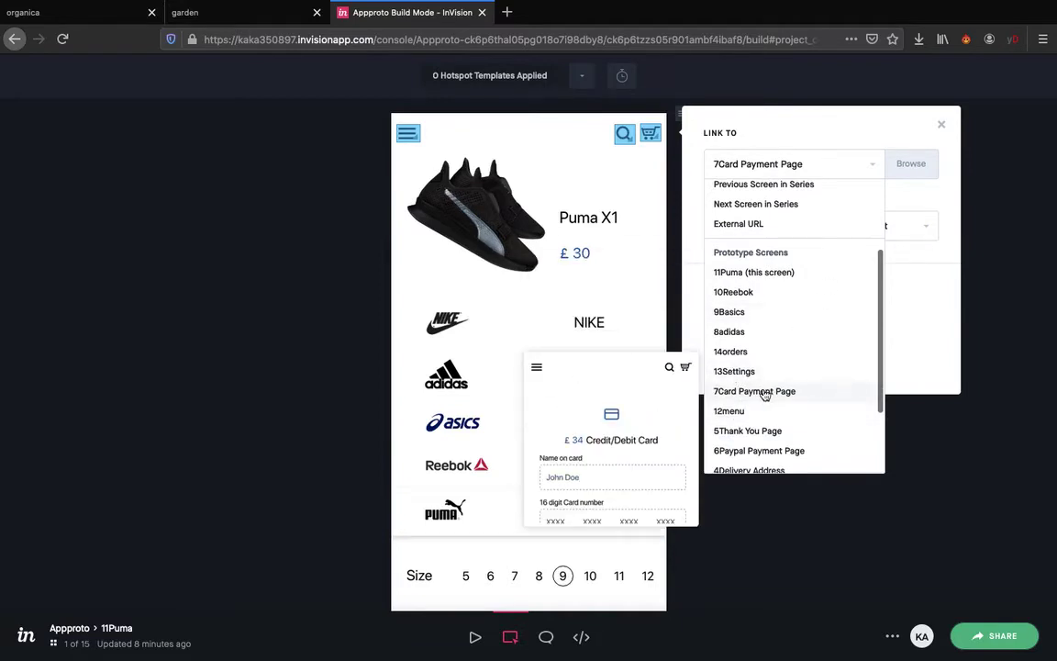
left_click(765, 392)
left_click(878, 229)
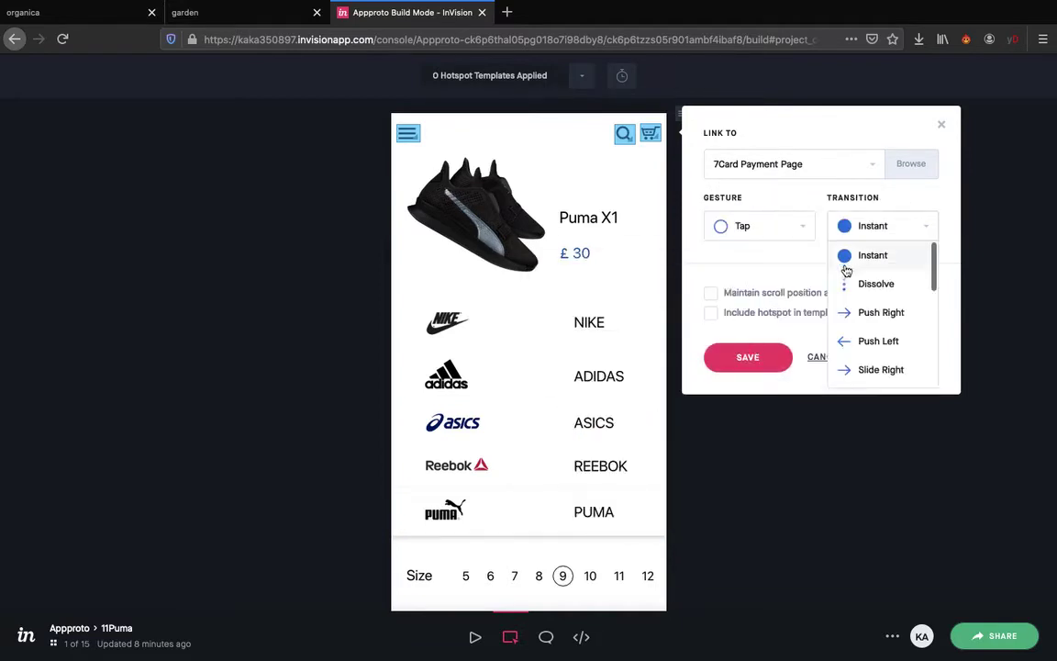
left_click(861, 286)
left_click(748, 365)
Add a hotspot over the 11Puma screen's NIKE row, link it to 3size with a Dissolve transition and save it
scroll(503, 408, "down", 3)
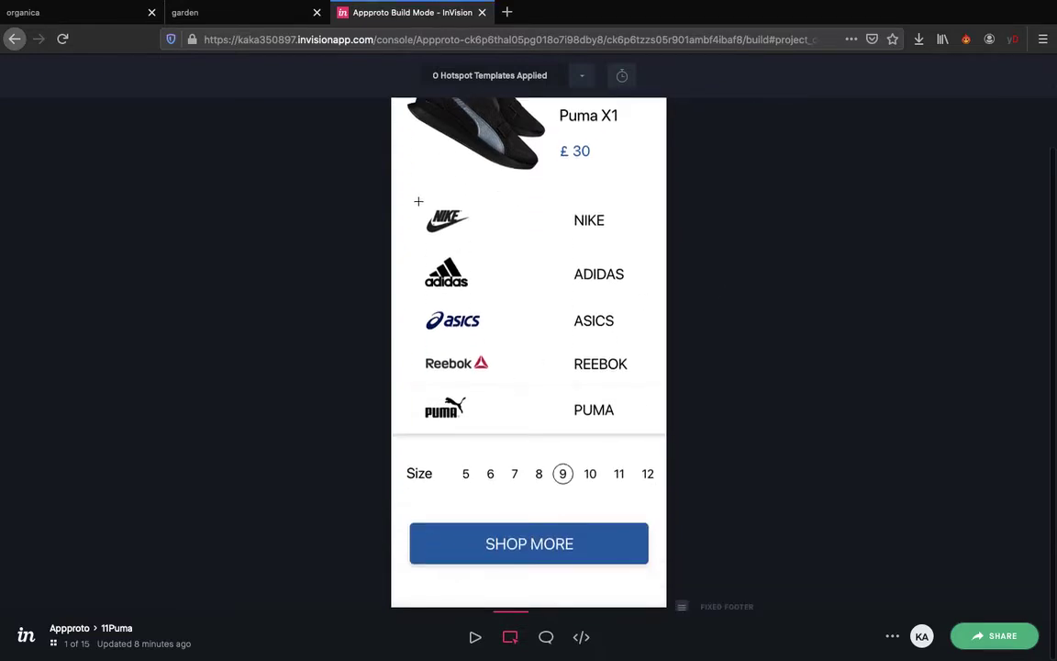
left_click_drag(418, 201, 651, 248)
left_click(776, 268)
scroll(794, 459, "down", 5)
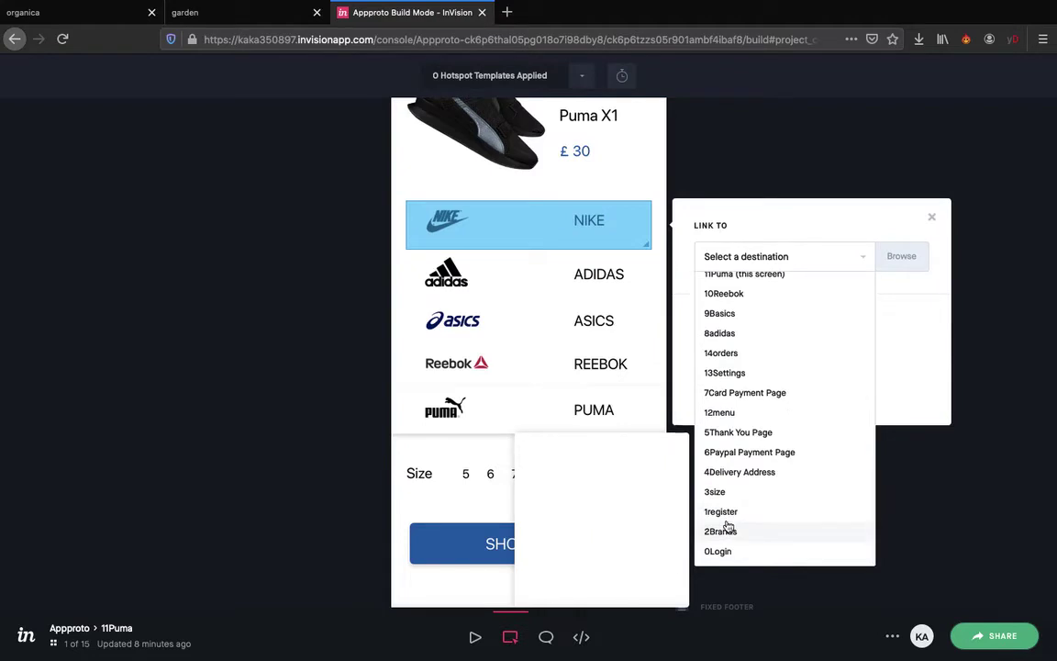
left_click(715, 492)
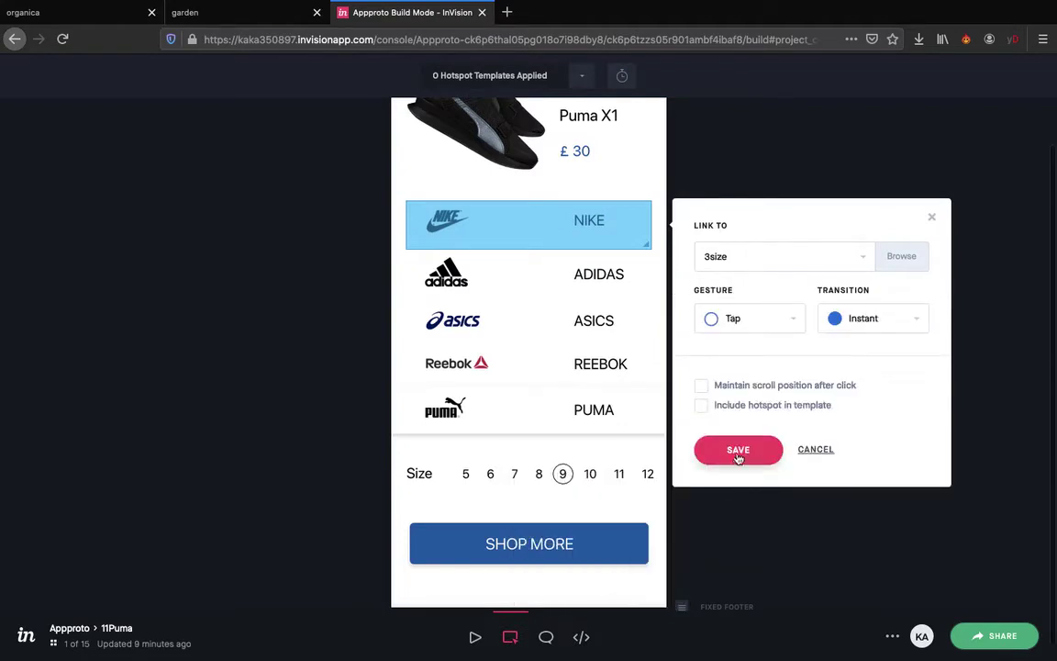
left_click(842, 317)
left_click(856, 376)
left_click(739, 449)
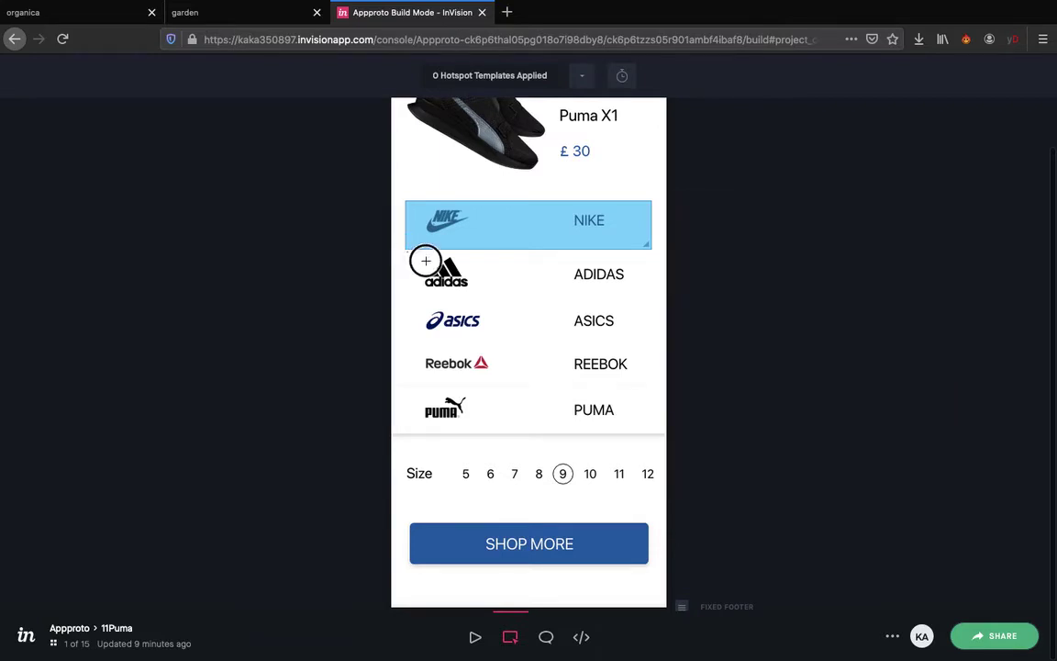
Add a hotspot over the 11Puma screen's ADIDAS row, link it to 8adidas with a Dissolve transition and save it
left_click_drag(425, 261, 650, 296)
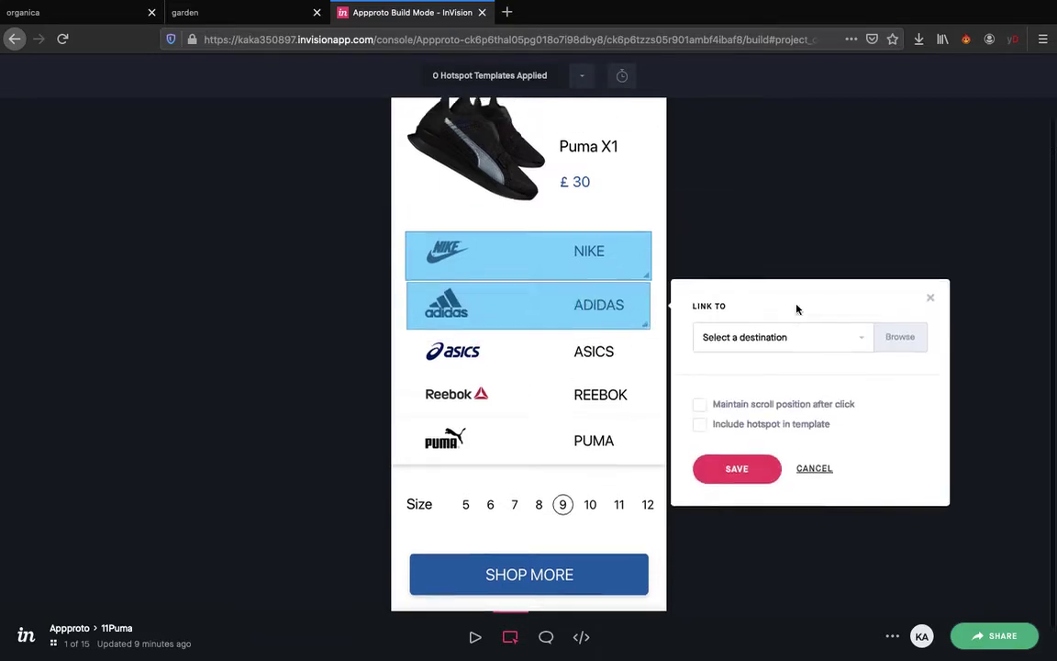
left_click(823, 365)
scroll(709, 589, "down", 3)
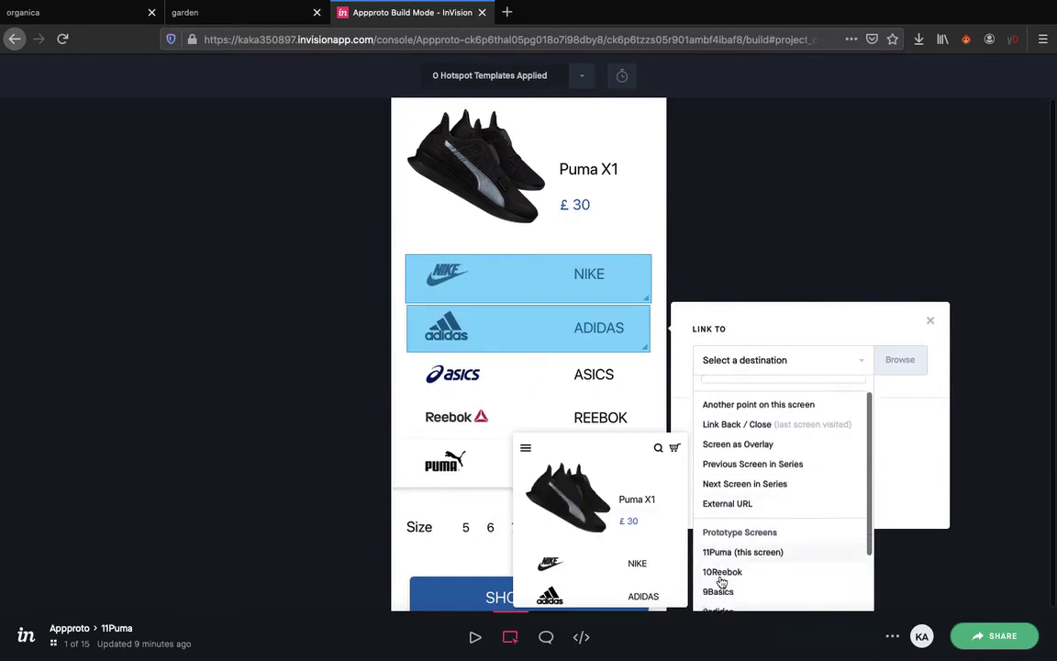
left_click(719, 529)
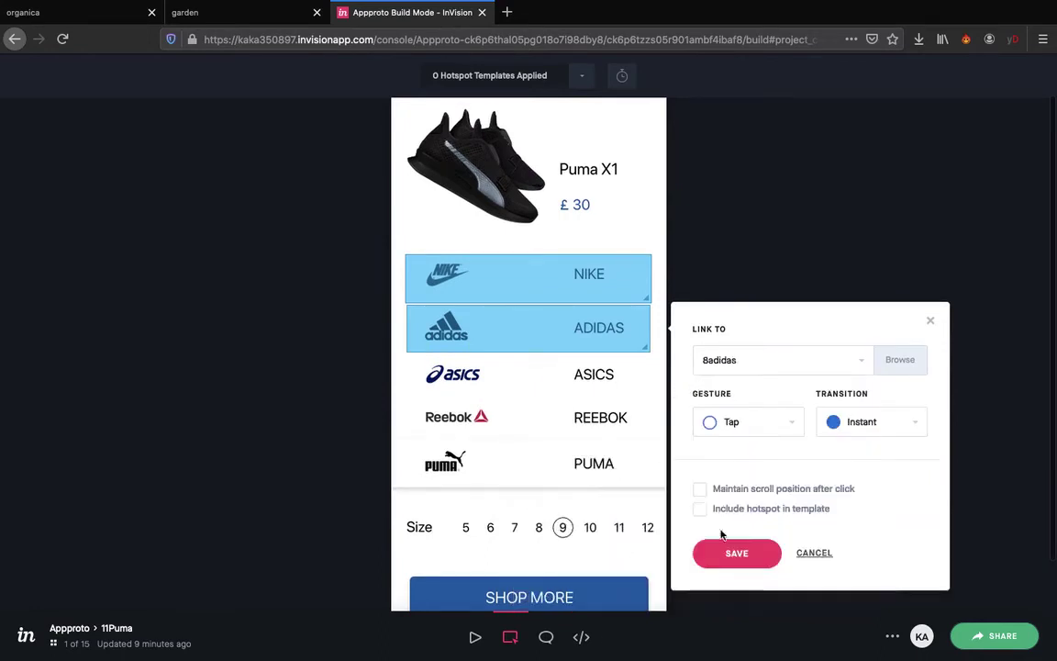
left_click(865, 424)
left_click(858, 485)
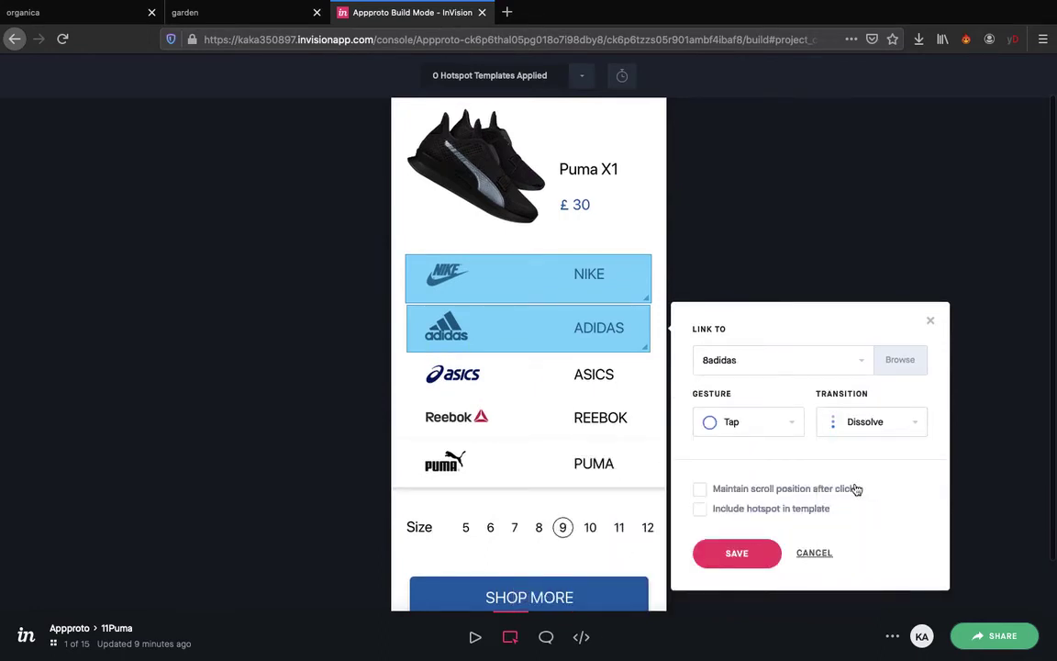
left_click(735, 554)
Add a hotspot over the 11Puma screen's ASICS row, link it to 9Basics with a Dissolve transition and save it
left_click_drag(409, 354, 649, 396)
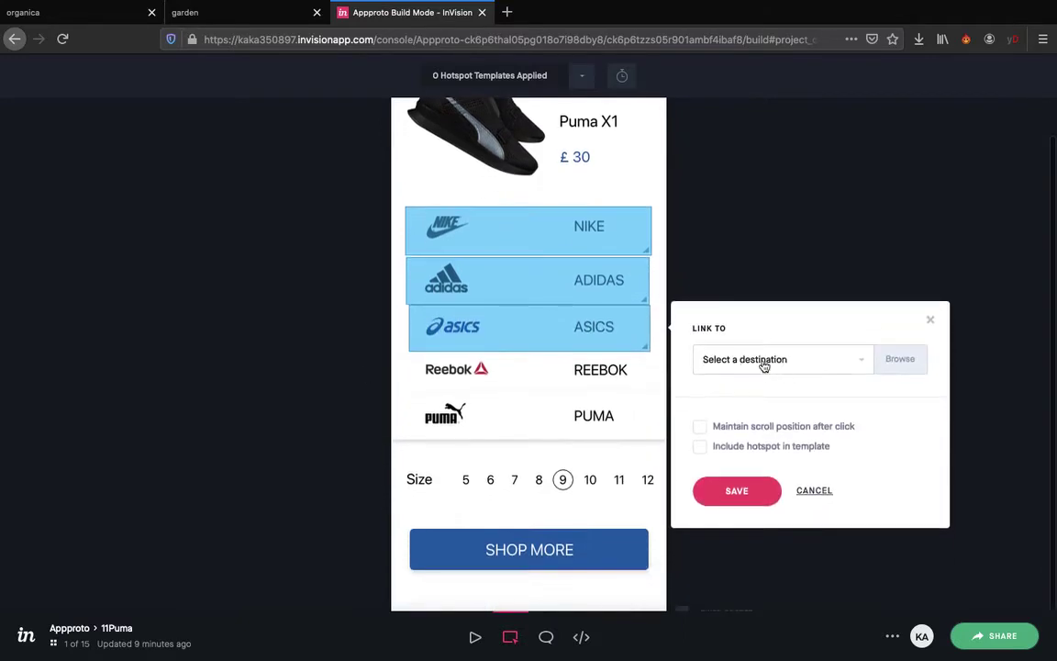
left_click(761, 366)
scroll(754, 527, "down", 3)
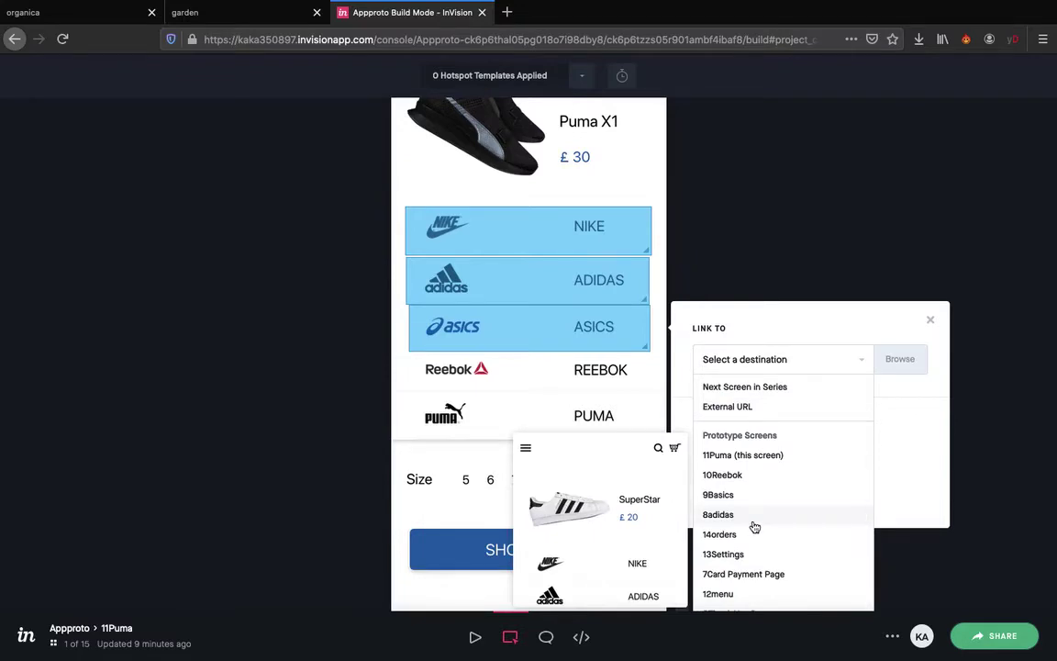
scroll(755, 527, "down", 1)
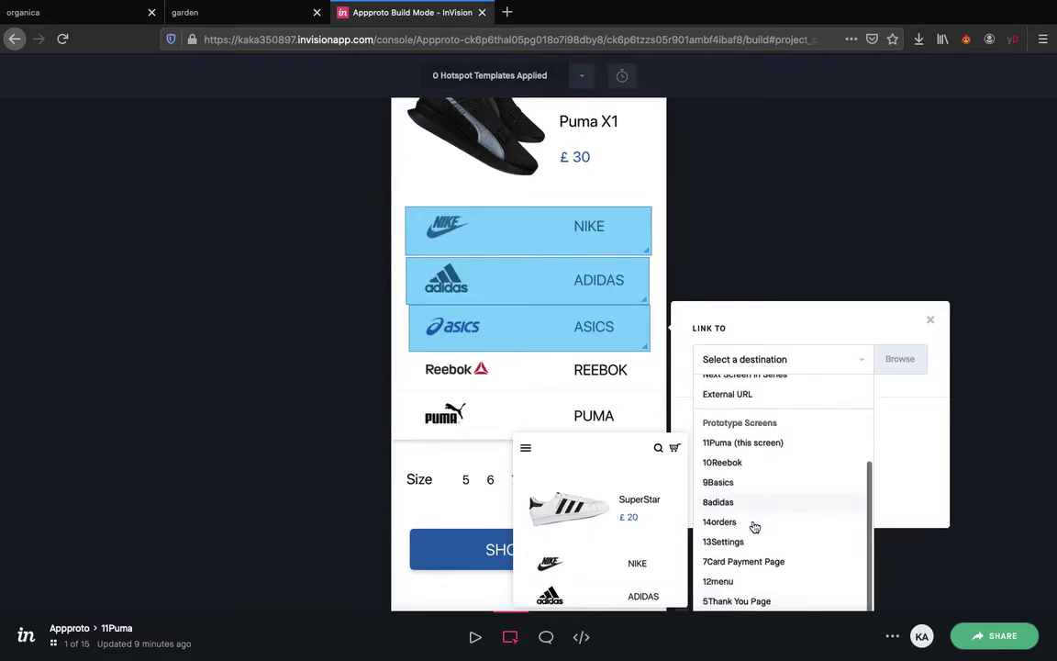
left_click(717, 483)
left_click(868, 422)
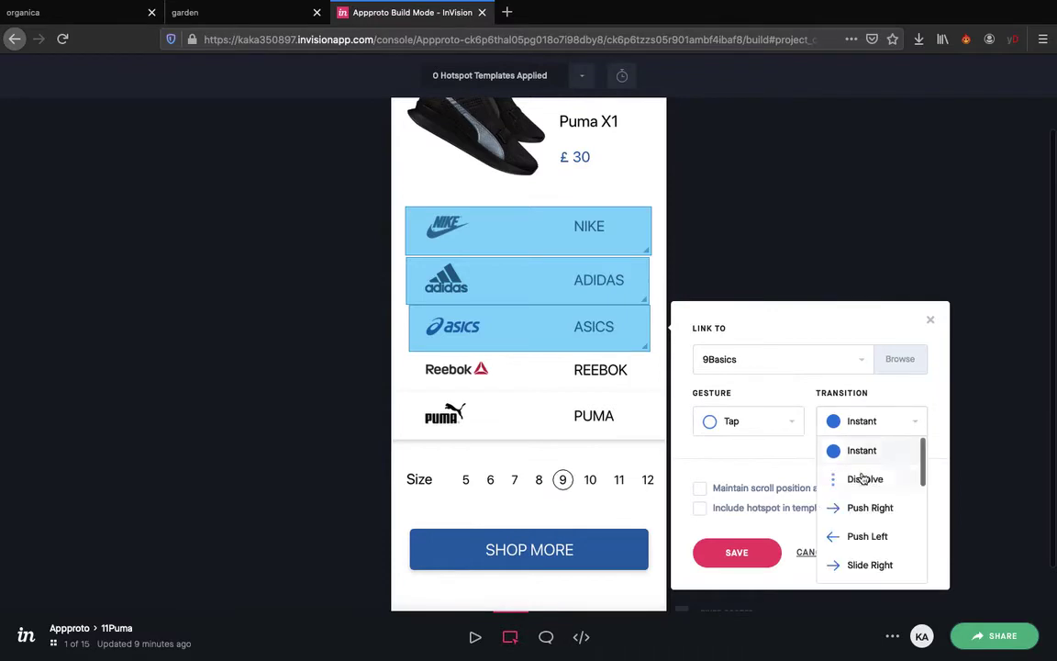
left_click(873, 479)
left_click(740, 553)
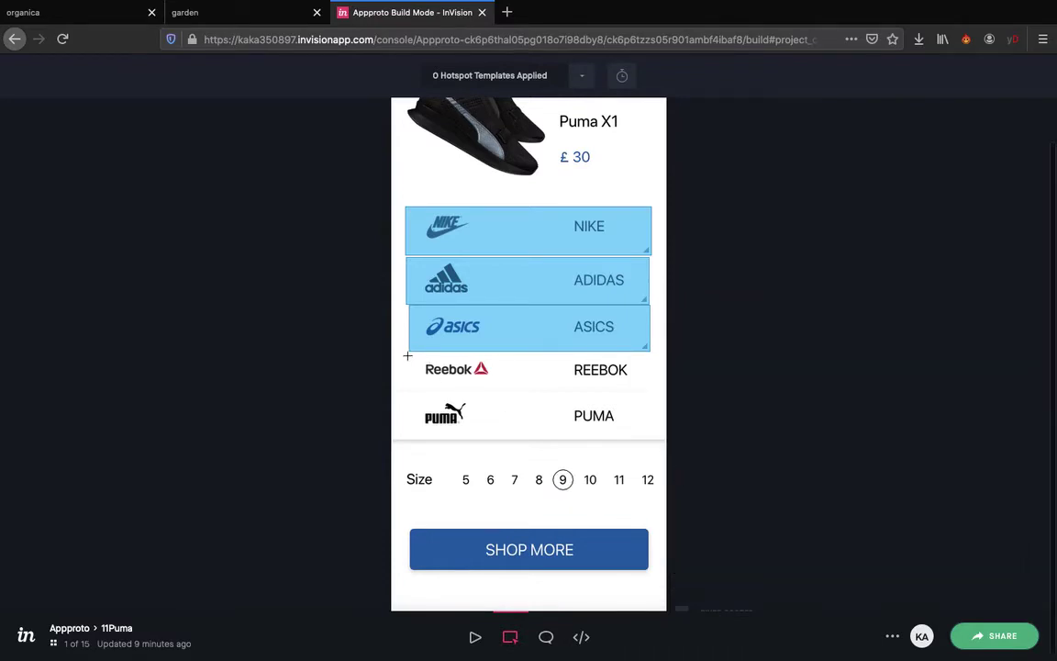
Add a hotspot over the 11Puma screen's REEBOK row, link it to 10Reebok with a Dissolve transition and save it
left_click_drag(416, 357, 651, 389)
scroll(787, 394, "down", 1)
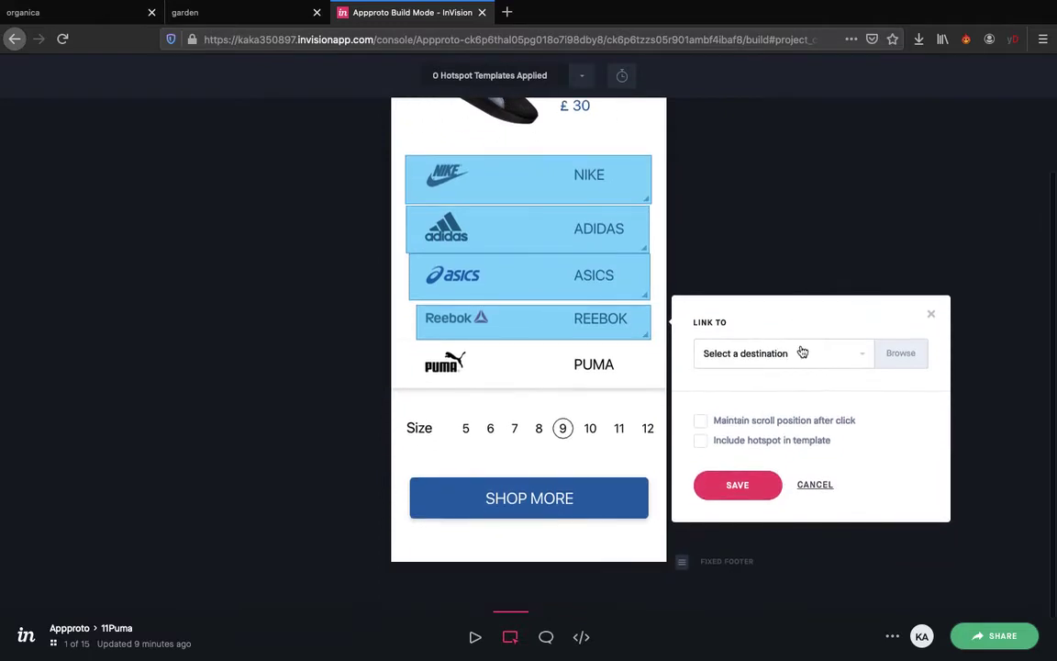
left_click(802, 352)
scroll(826, 550, "down", 3)
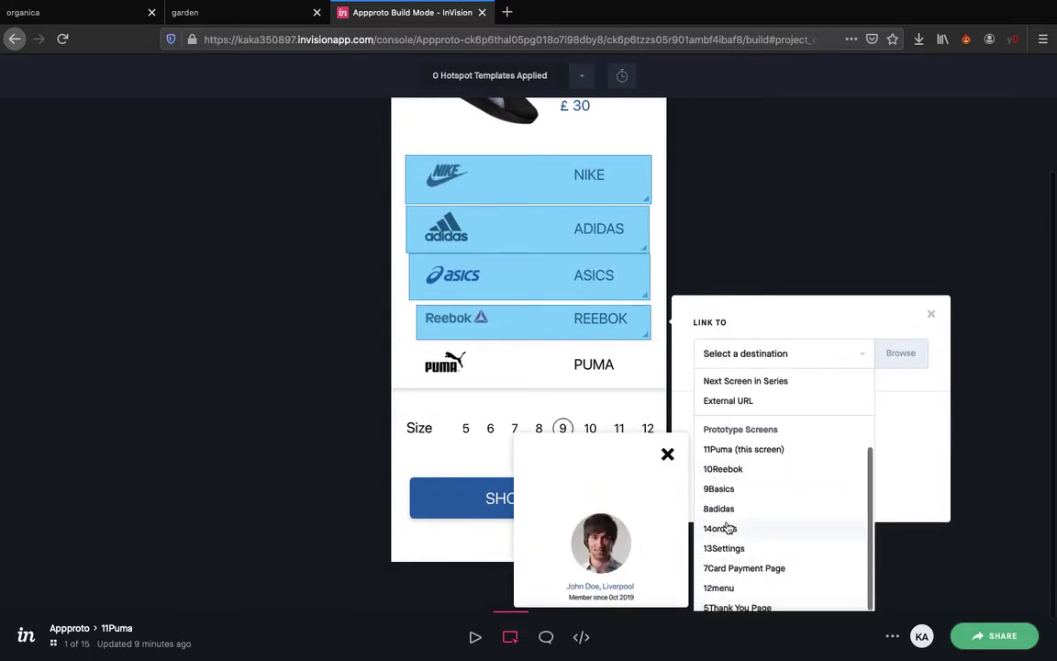
left_click(723, 469)
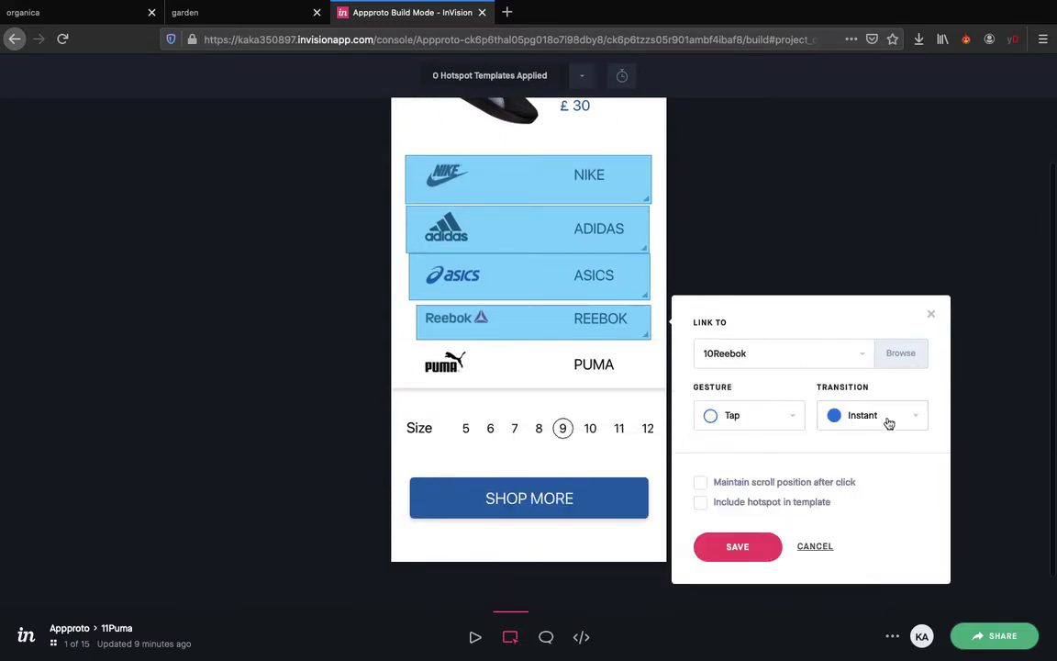
left_click(887, 421)
left_click(866, 474)
left_click(739, 547)
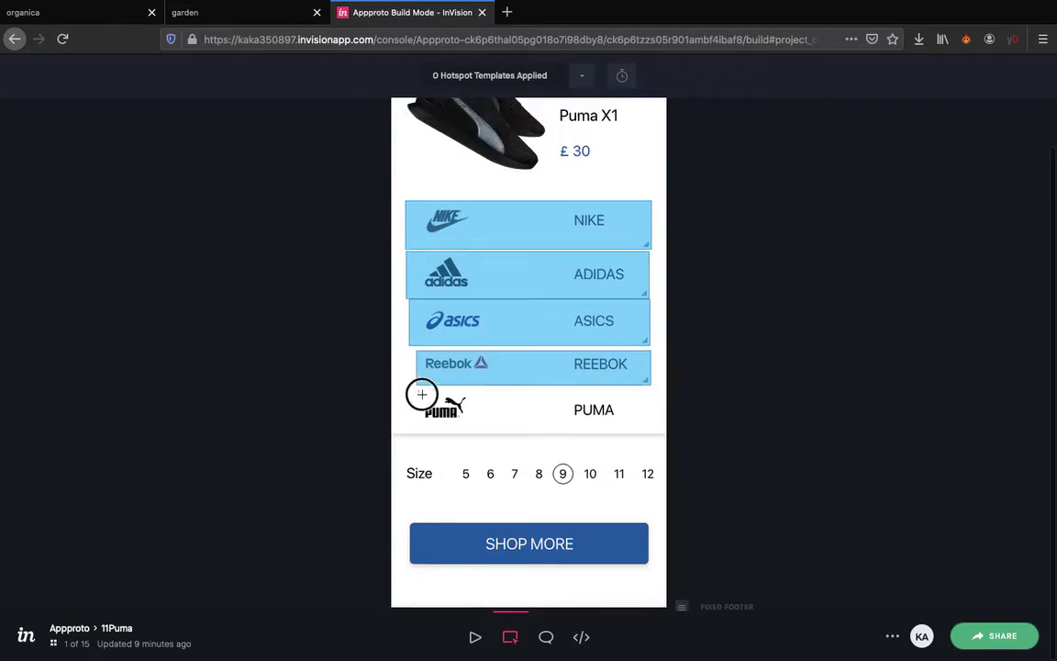
Add a hotspot over the 11Puma screen's PUMA row, link it to 11Puma itself with a Dissolve transition and save it
left_click_drag(420, 391, 650, 428)
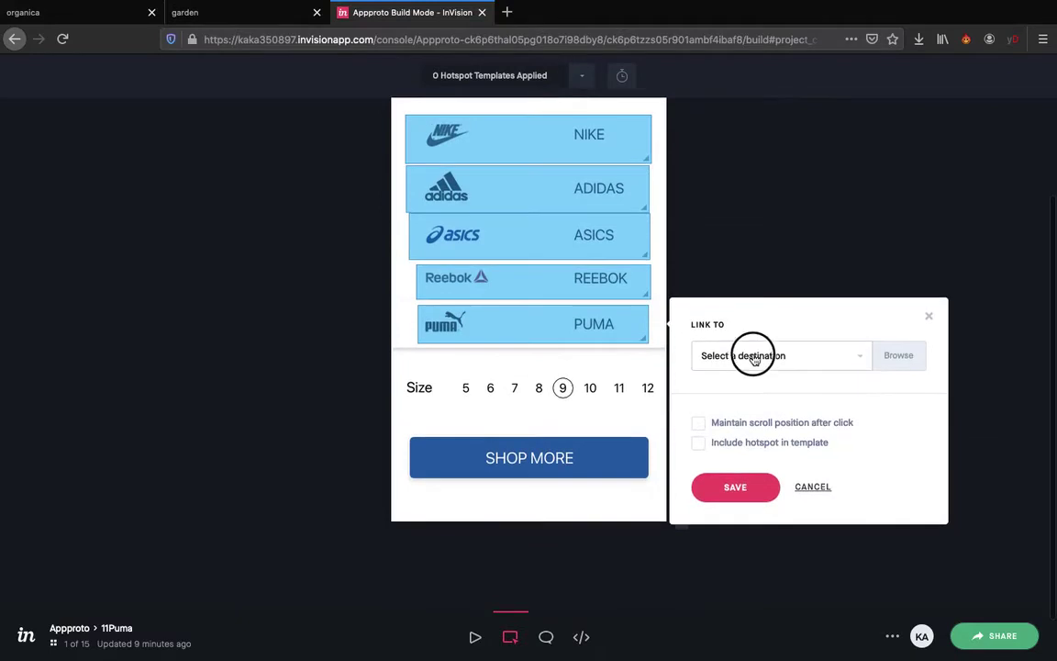
left_click(750, 362)
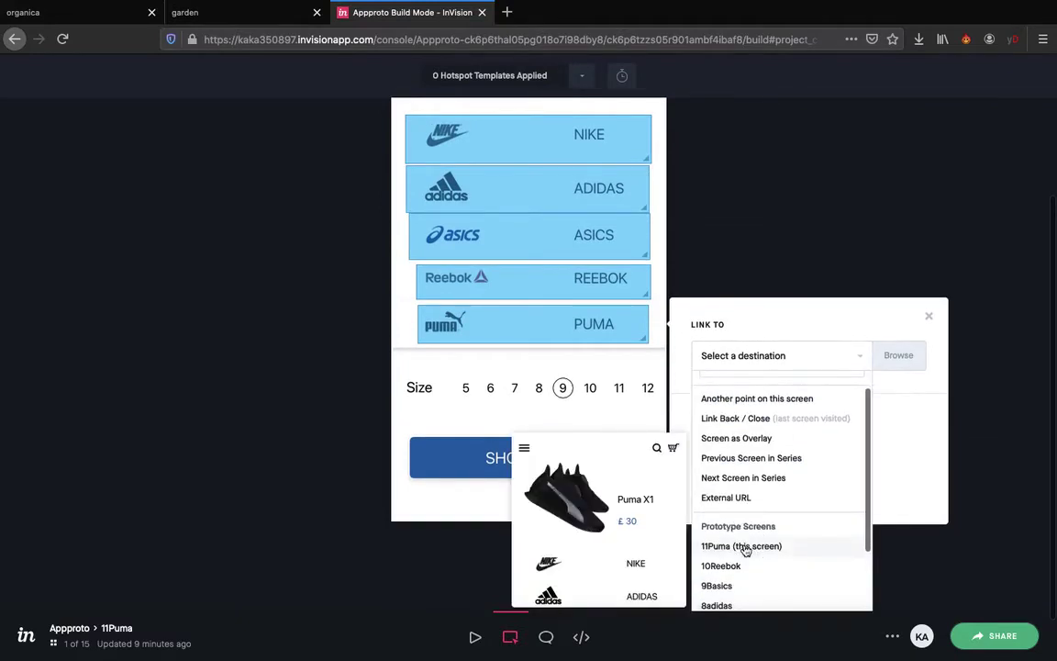
left_click(745, 546)
left_click(898, 415)
left_click(863, 473)
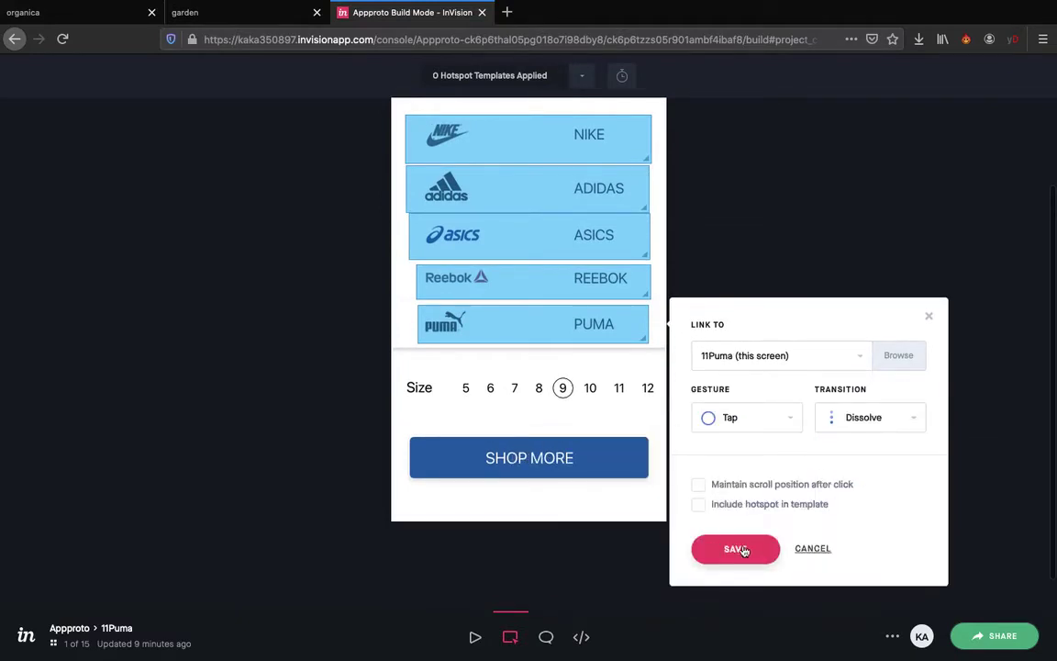
left_click(735, 548)
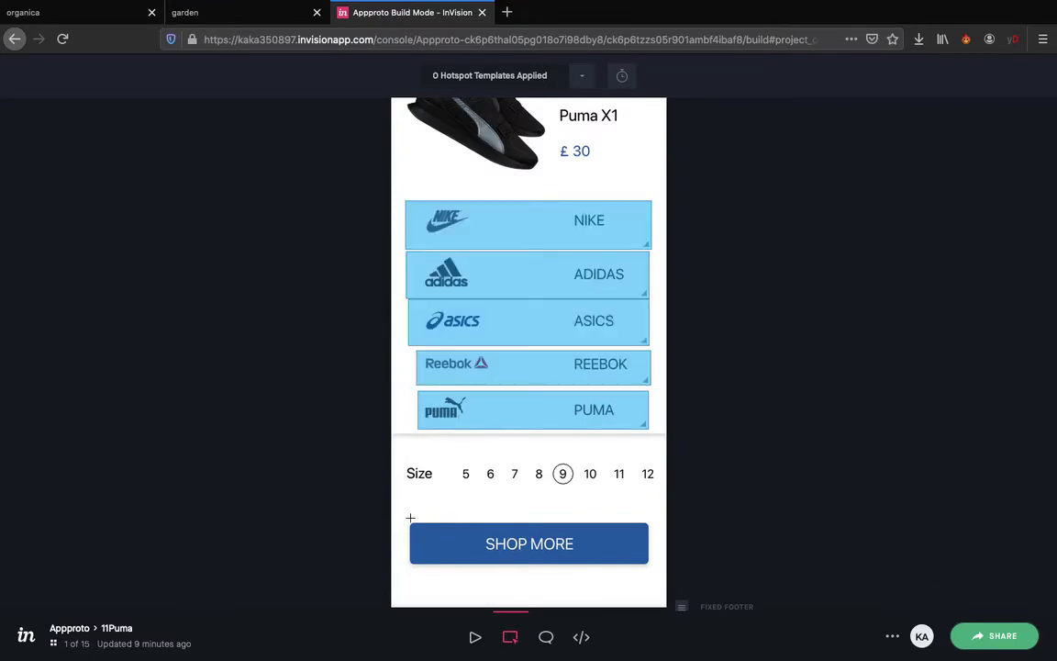
Add a hotspot over the 11Puma screen's SHOP MORE button, link it to 2Brands with a Dissolve transition and save it
left_click_drag(408, 518, 650, 563)
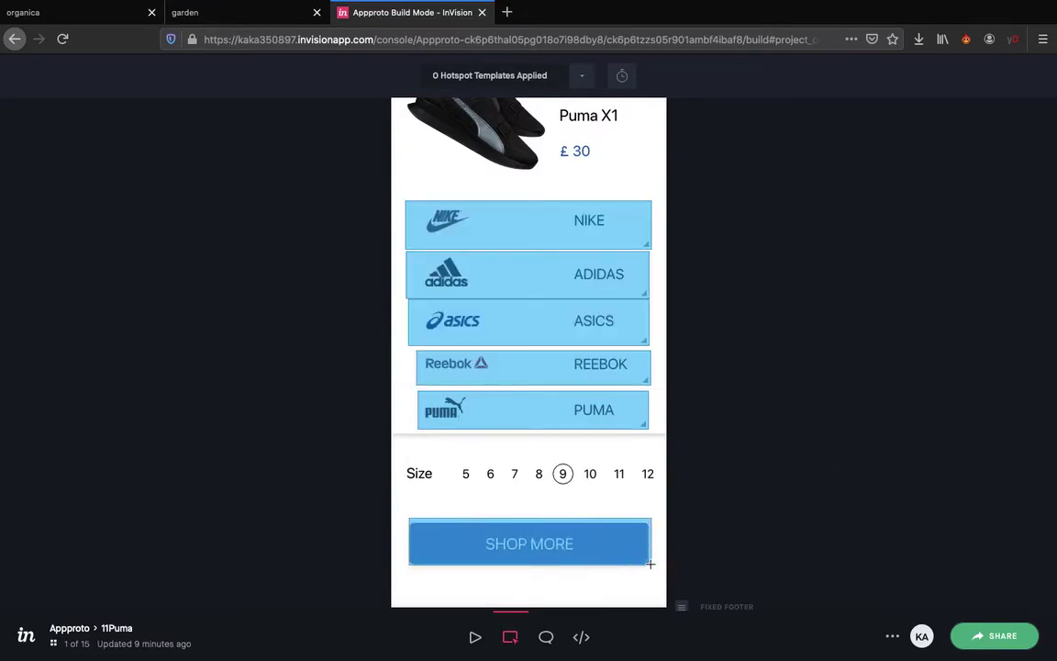
left_click(777, 368)
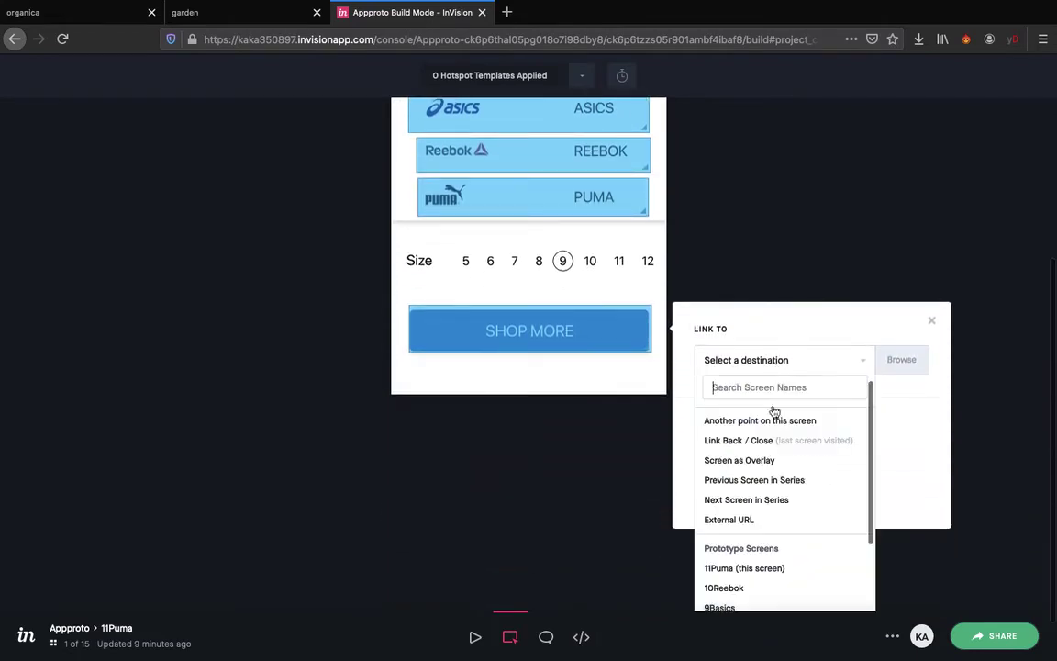
scroll(767, 551, "down", 5)
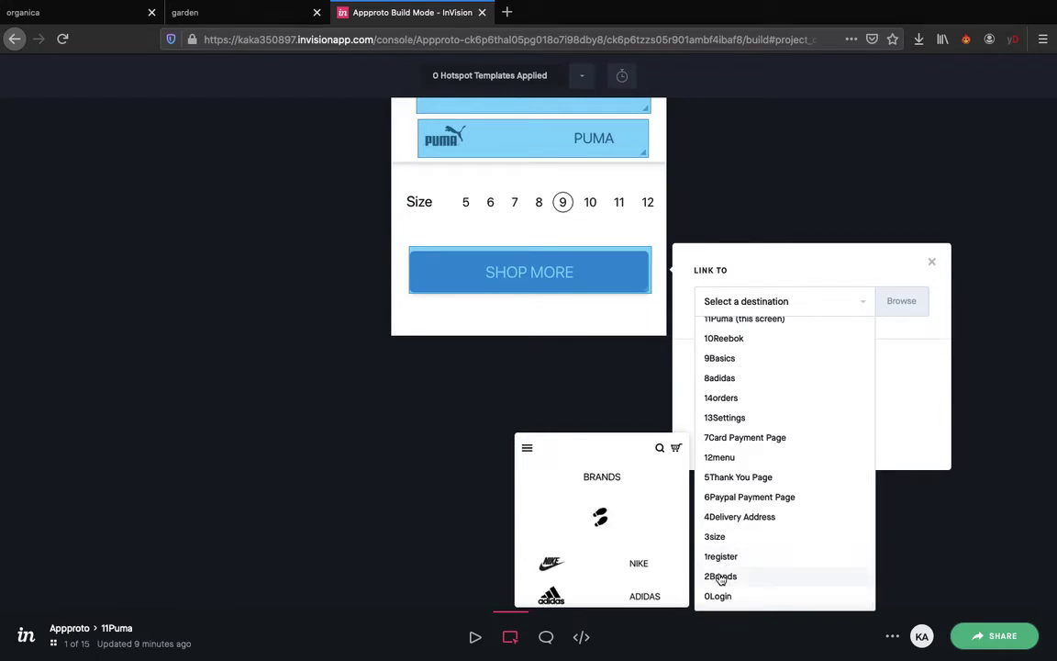
left_click(721, 576)
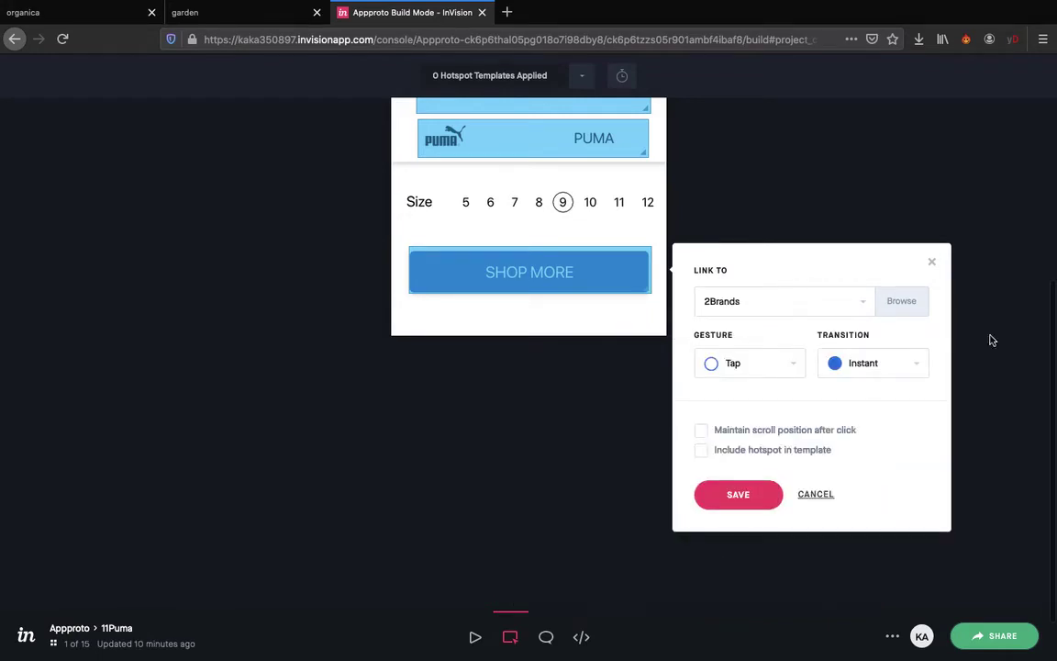
left_click(868, 367)
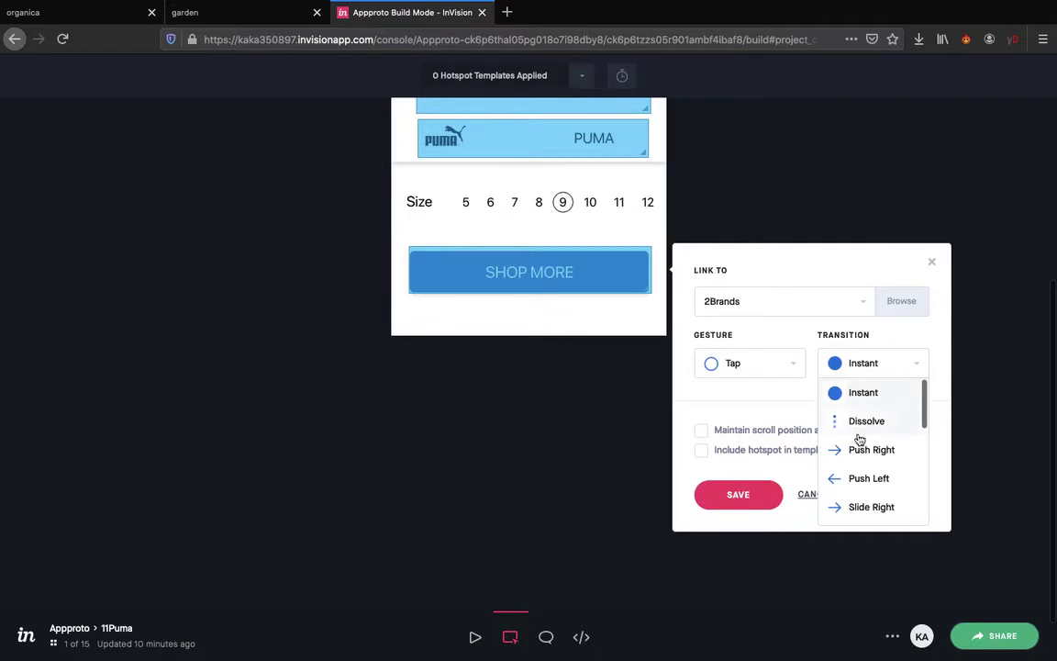
left_click(859, 424)
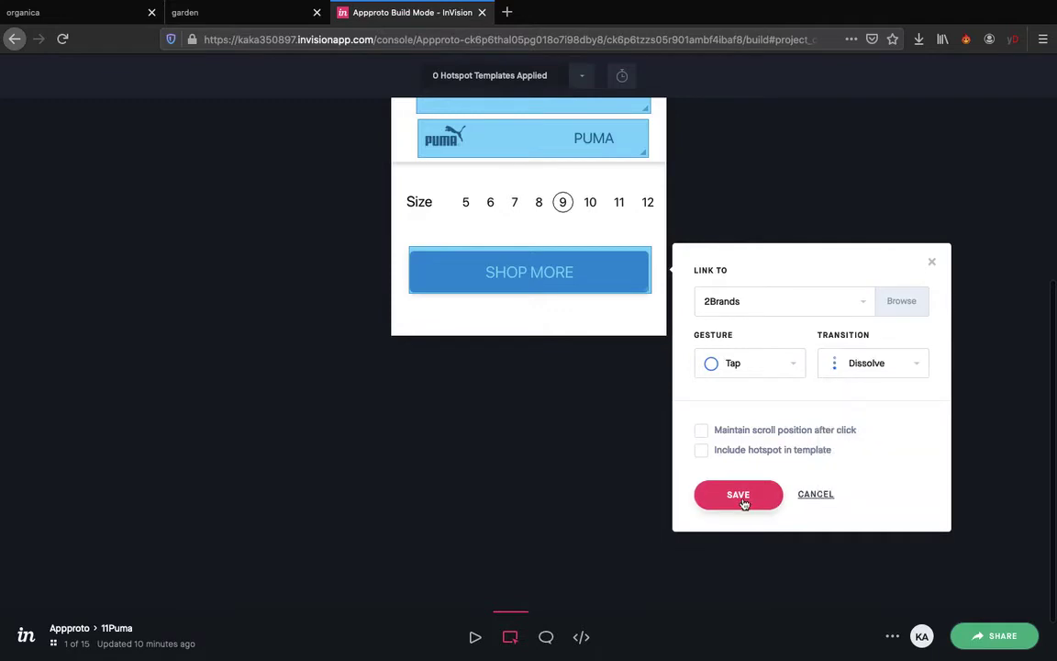
left_click(741, 497)
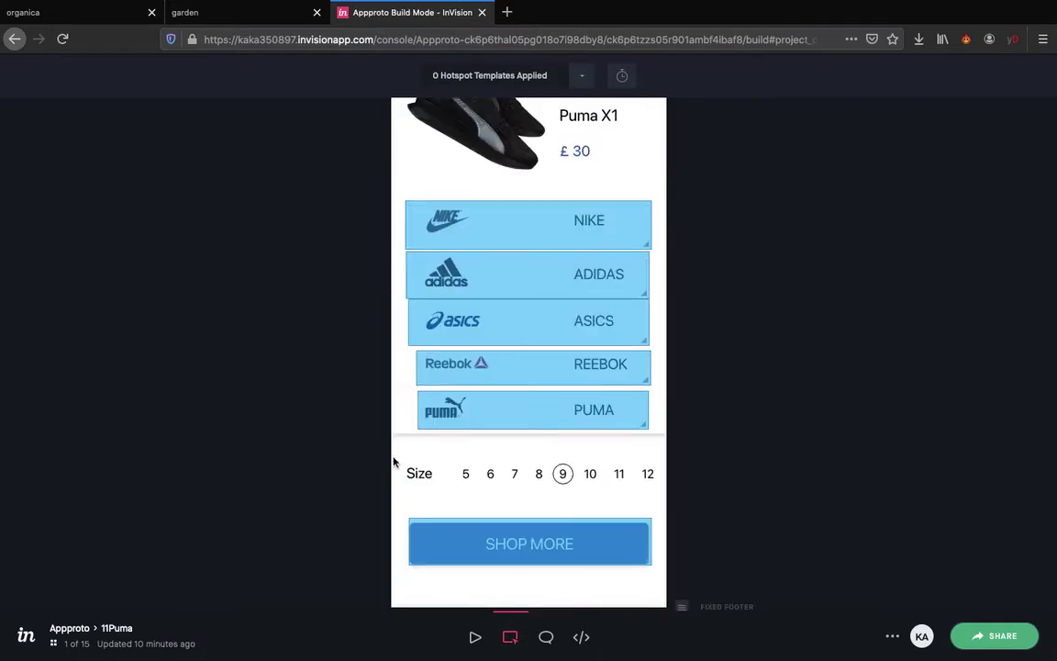
Preview the 11Puma screen, advance to the 10Reebok screen and open that screen for hotspot editing
left_click(475, 637)
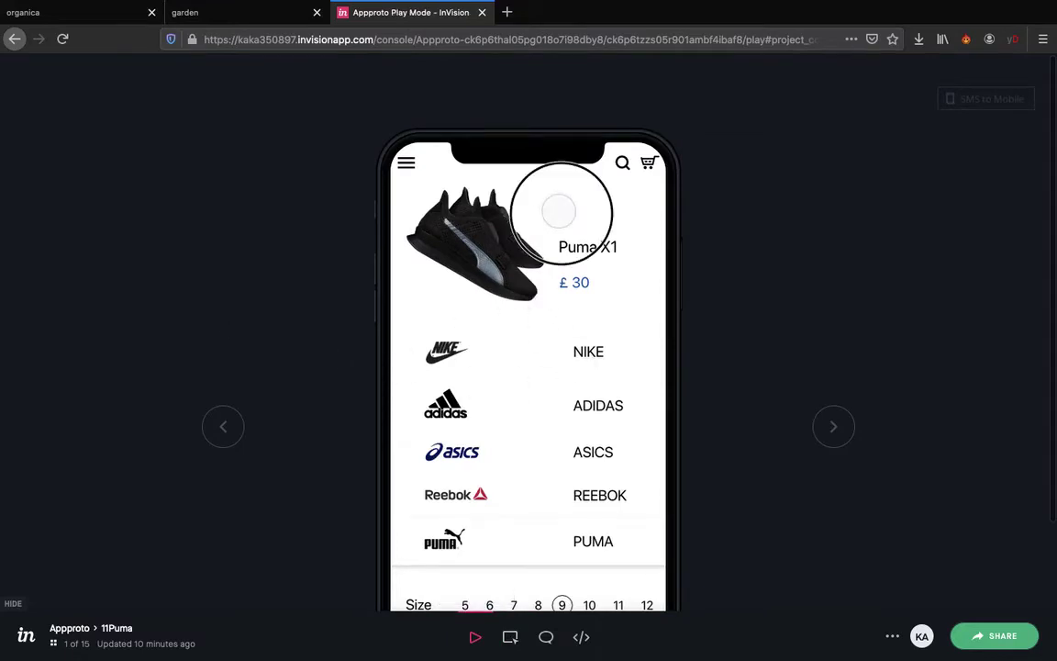
left_click(559, 207)
left_click(559, 211)
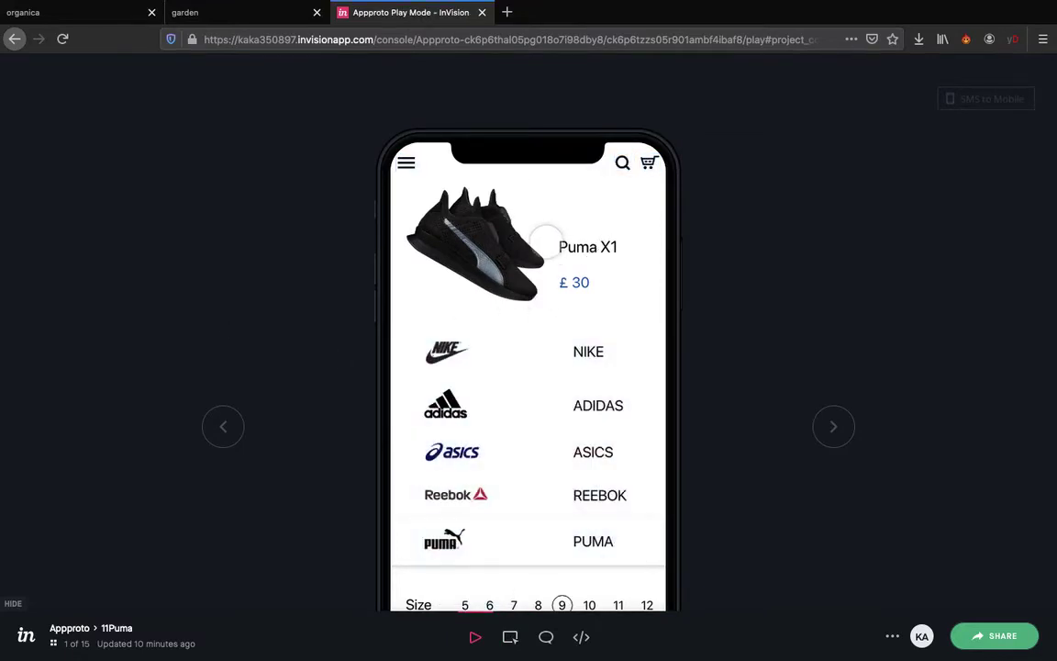
left_click(831, 429)
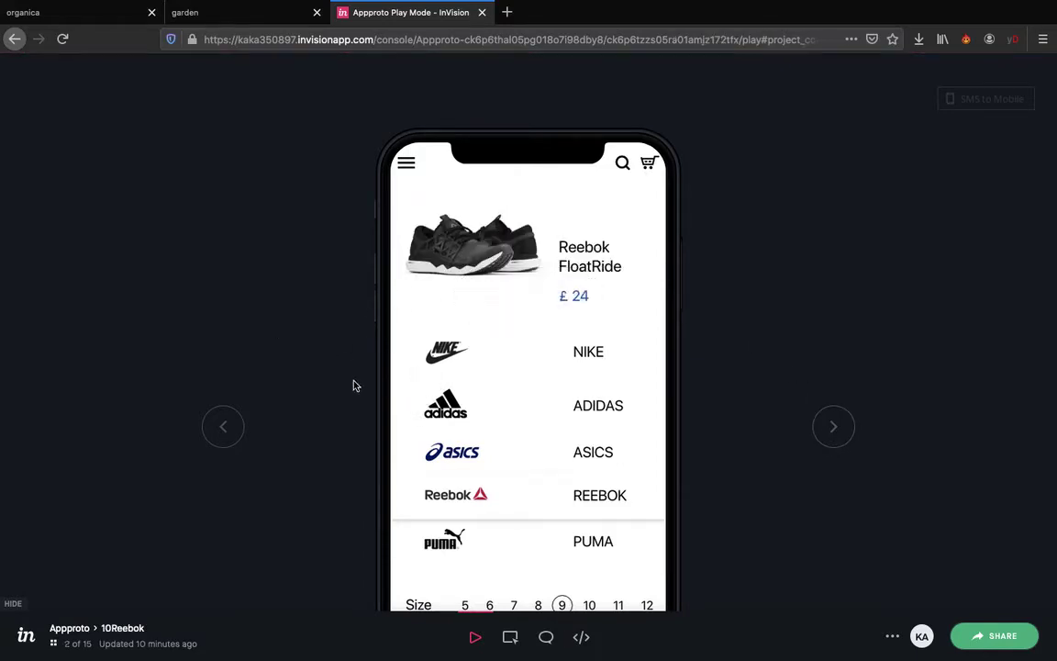
left_click(511, 635)
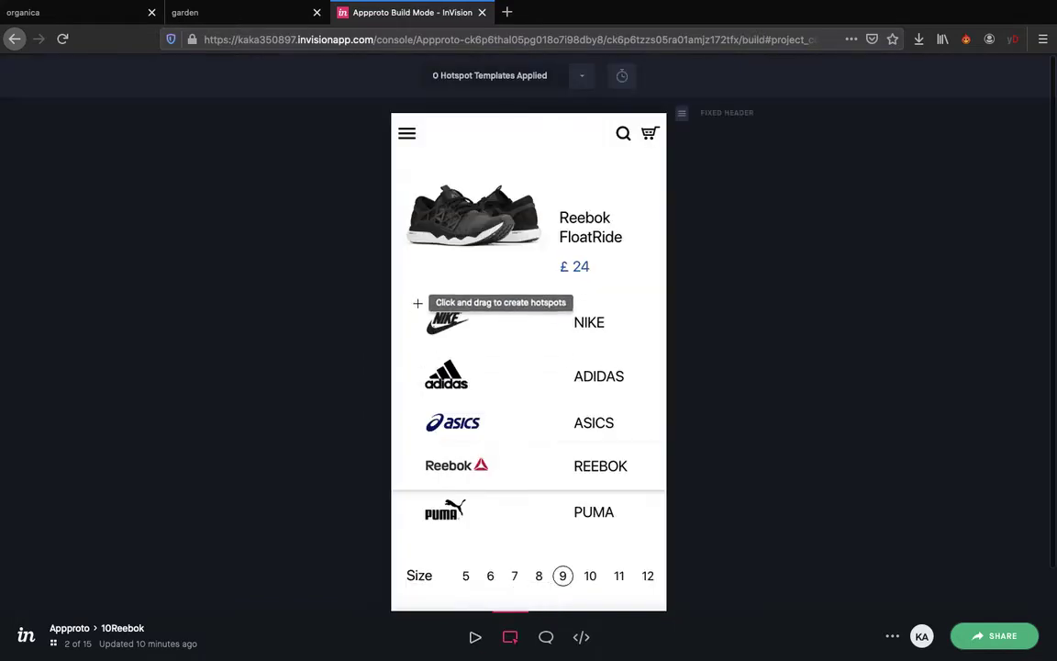
Add a hotspot over the 10Reebok screen's NIKE row, link it to 3size with a Dissolve transition and save it
left_click_drag(401, 303, 647, 345)
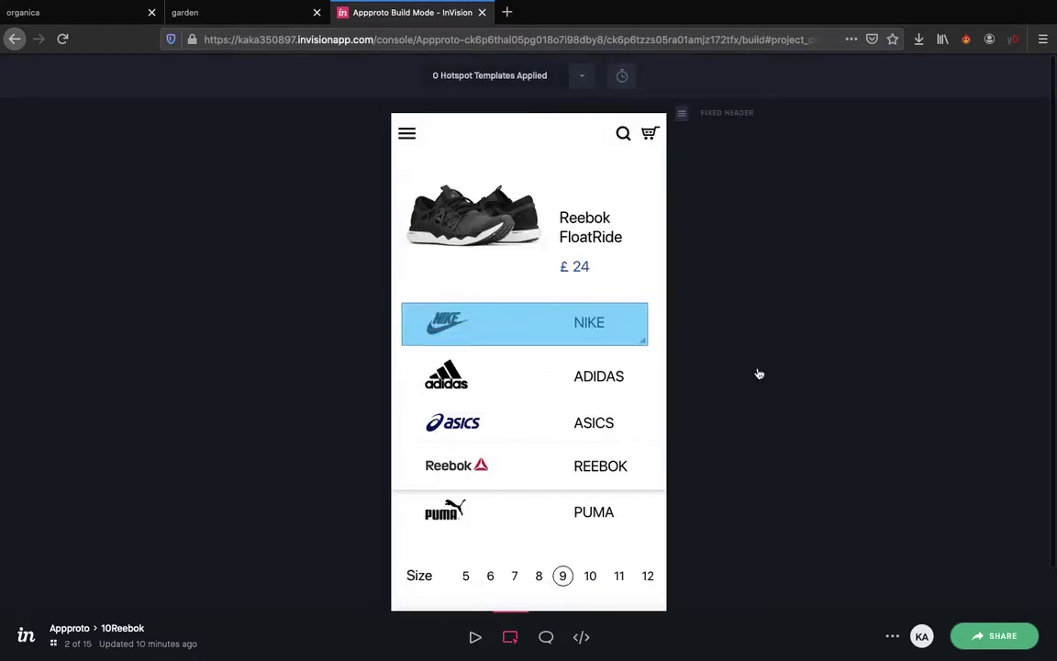
left_click(748, 353)
scroll(793, 550, "down", 5)
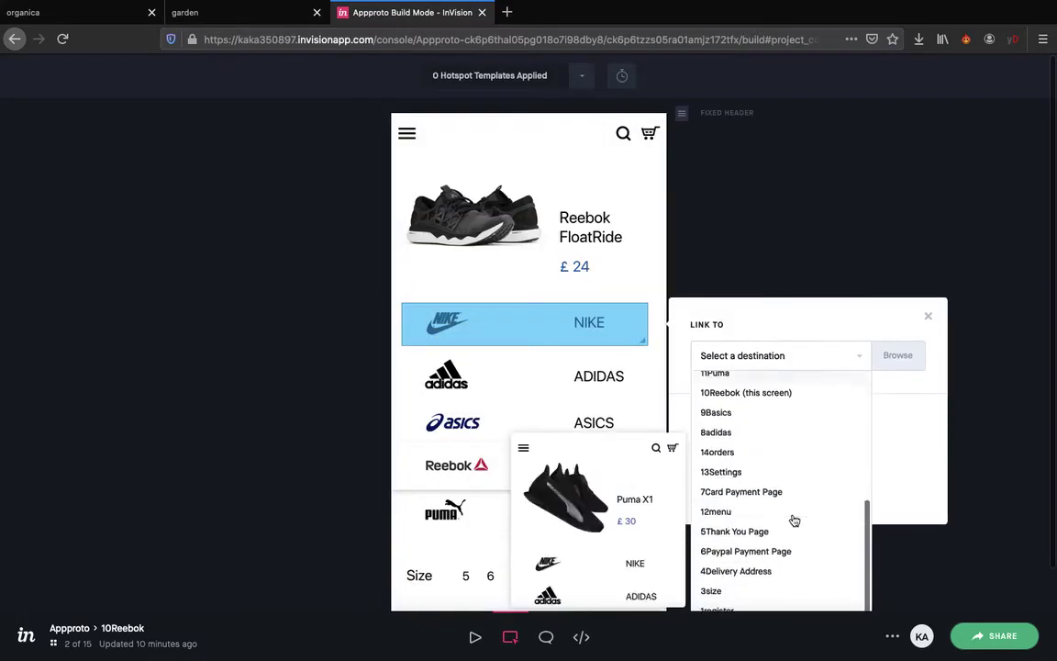
left_click(712, 591)
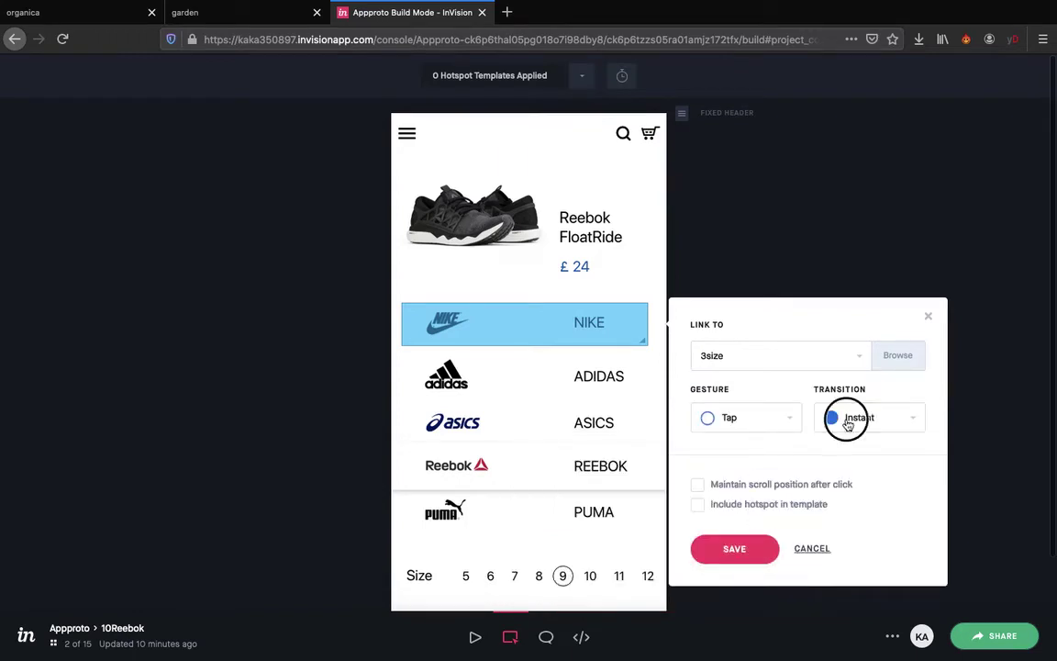
left_click(846, 422)
left_click(846, 477)
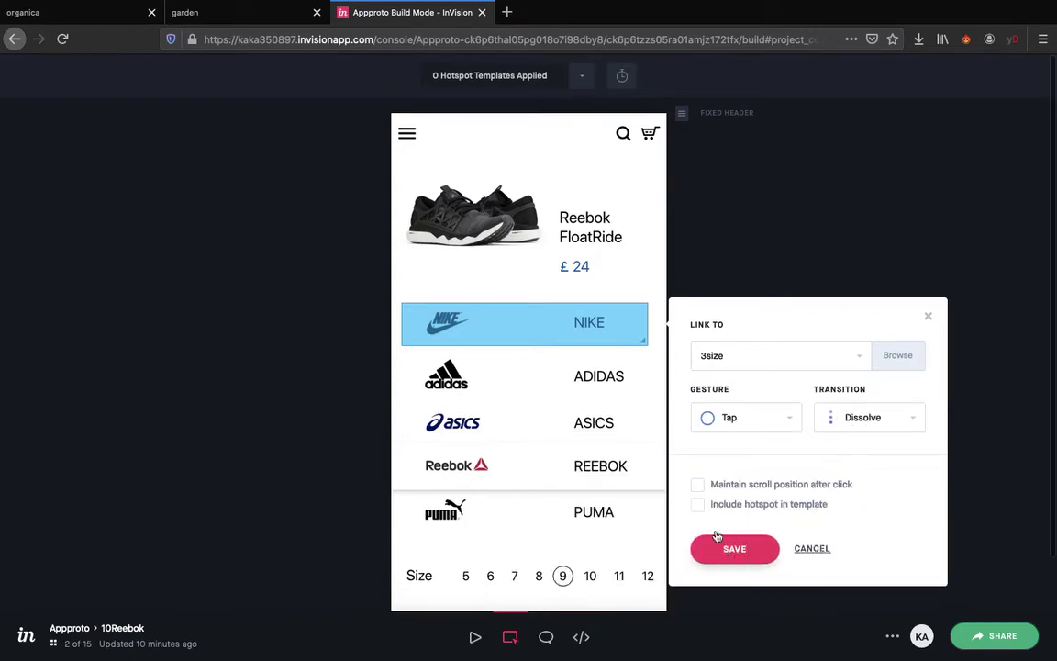
left_click(718, 544)
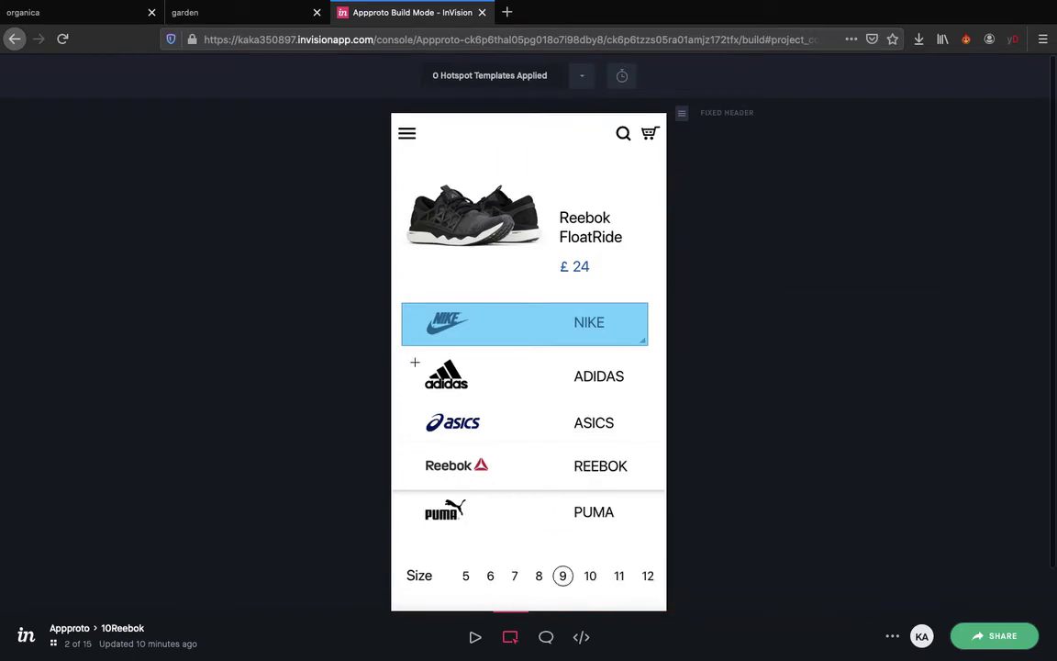
Add a hotspot over the 10Reebok screen's ADIDAS row, link it to 8adidas with a Flip Right transition and save it
left_click_drag(404, 352, 644, 402)
scroll(782, 395, "down", 1)
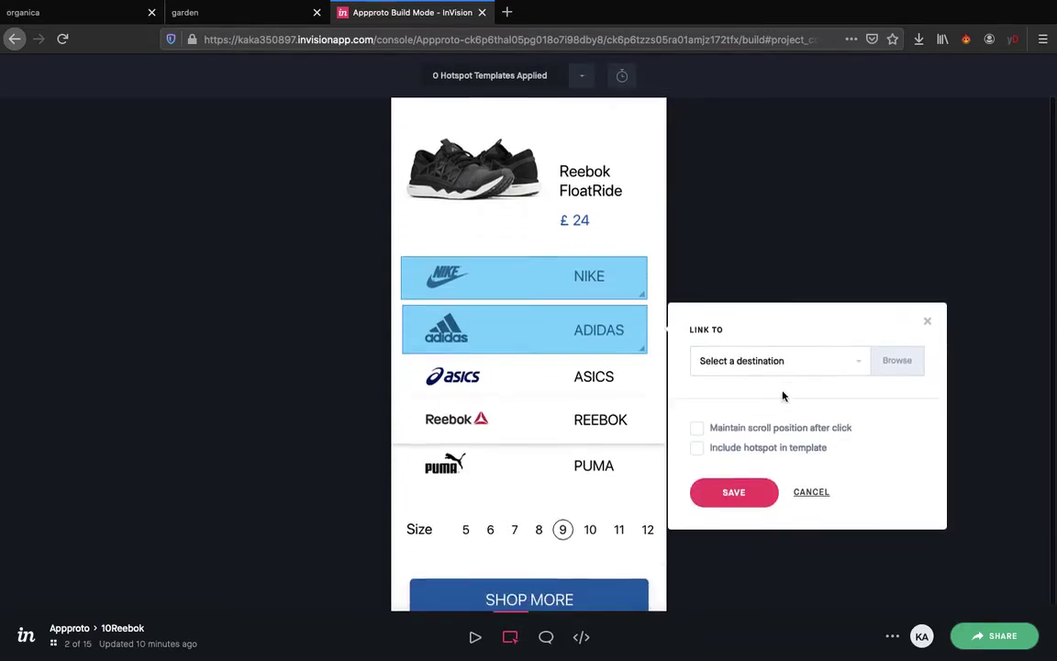
left_click(782, 367)
scroll(773, 500, "down", 5)
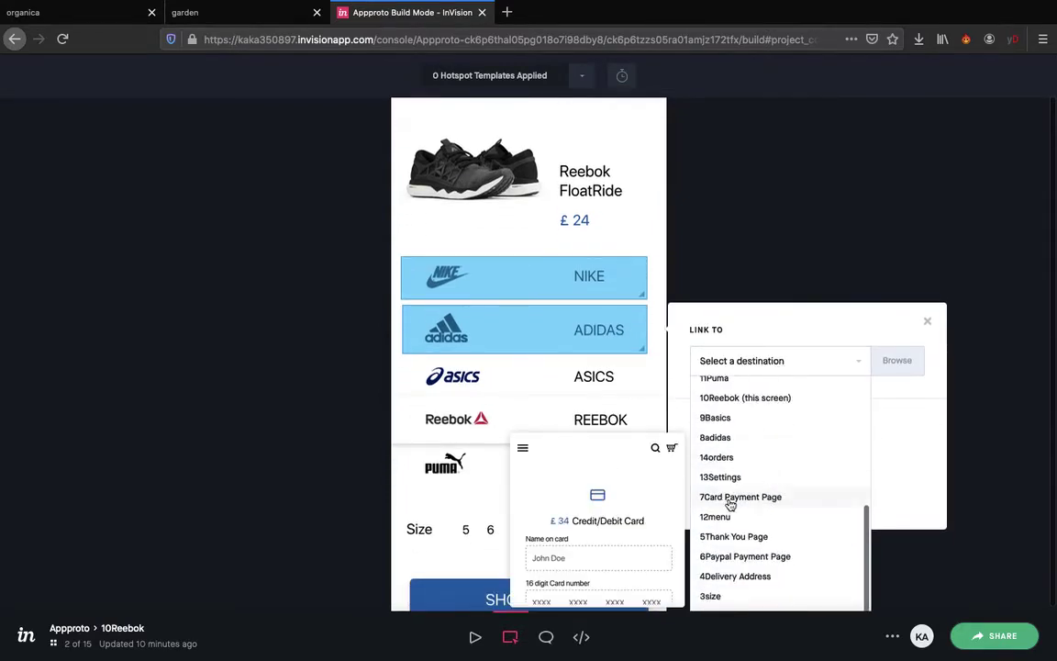
left_click(720, 437)
left_click(878, 422)
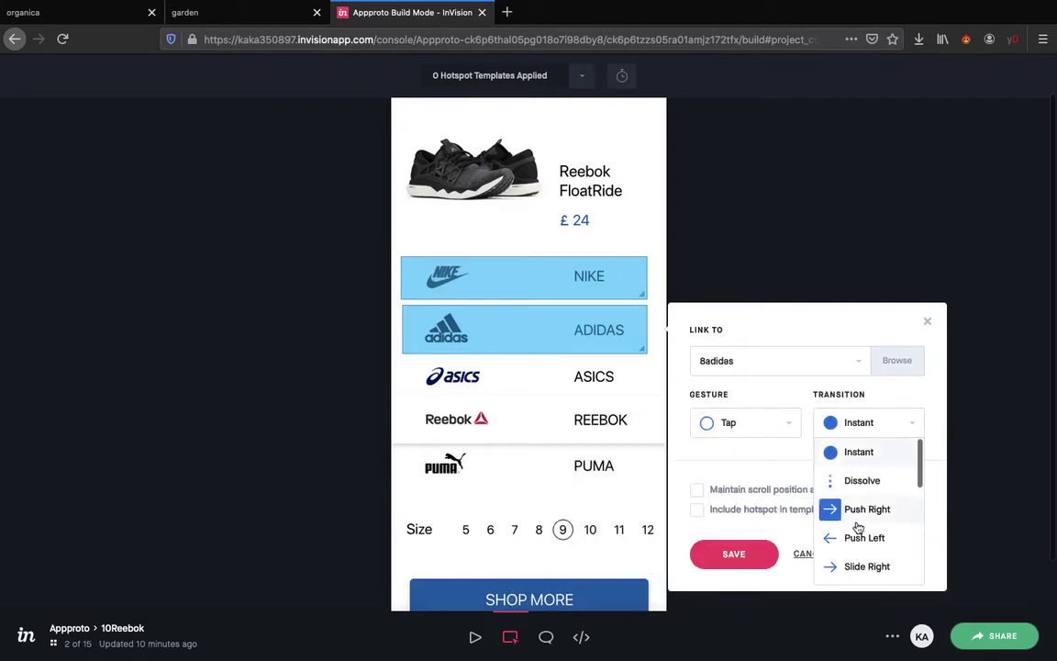
scroll(856, 513, "down", 3)
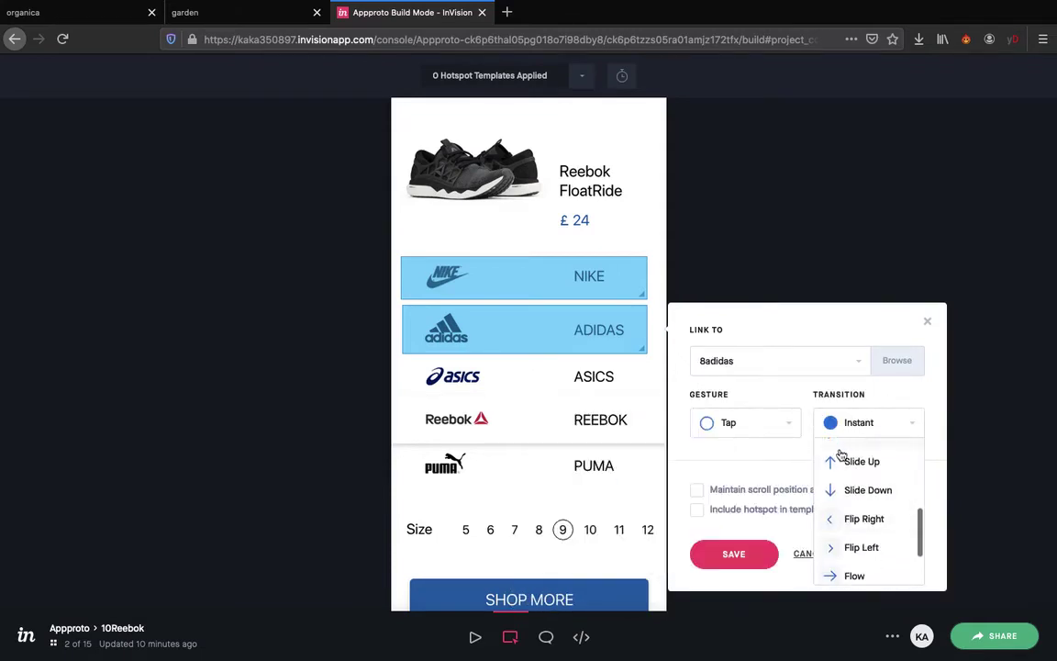
scroll(835, 500, "down", 2)
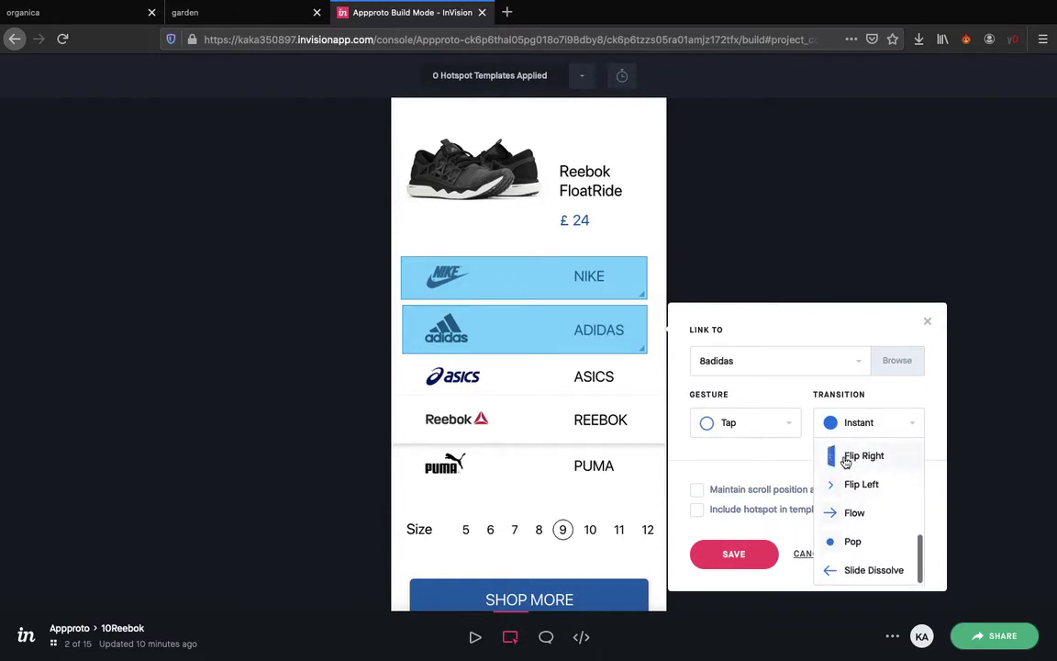
left_click(851, 459)
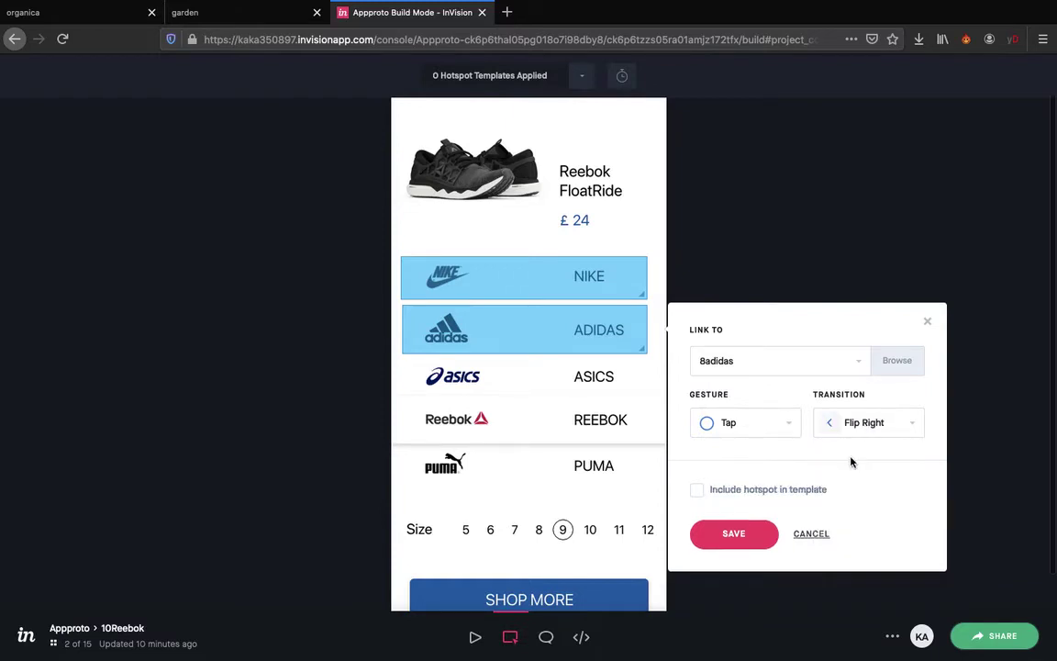
left_click(734, 533)
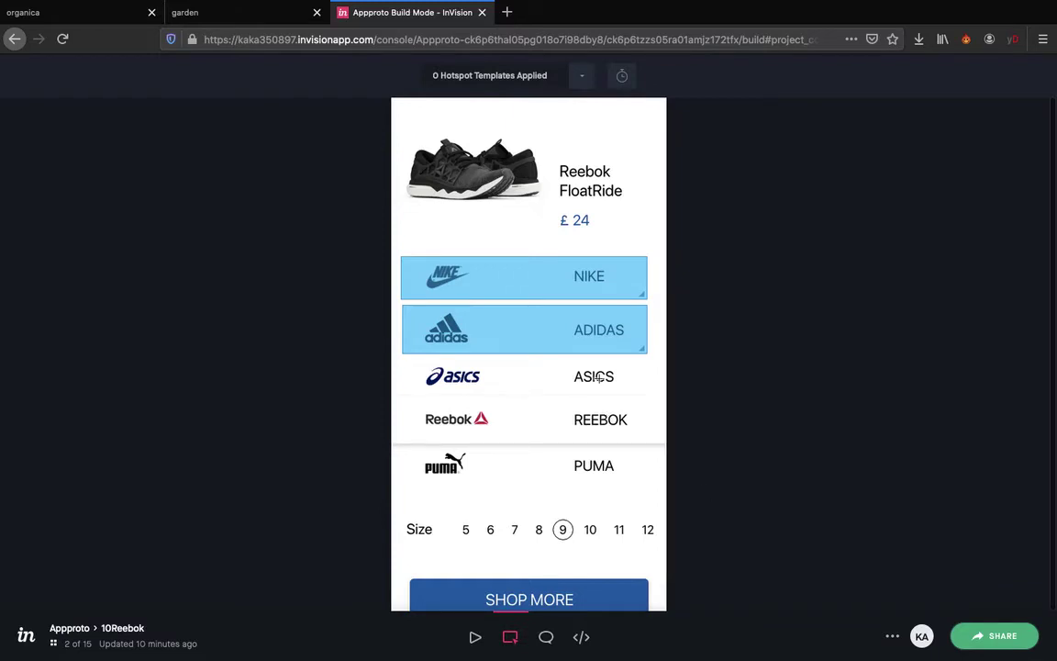
Preview the 10Reebok screen, follow its ADIDAS row link to 8adidas and open that screen for hotspot editing
left_click(475, 635)
left_click(502, 404)
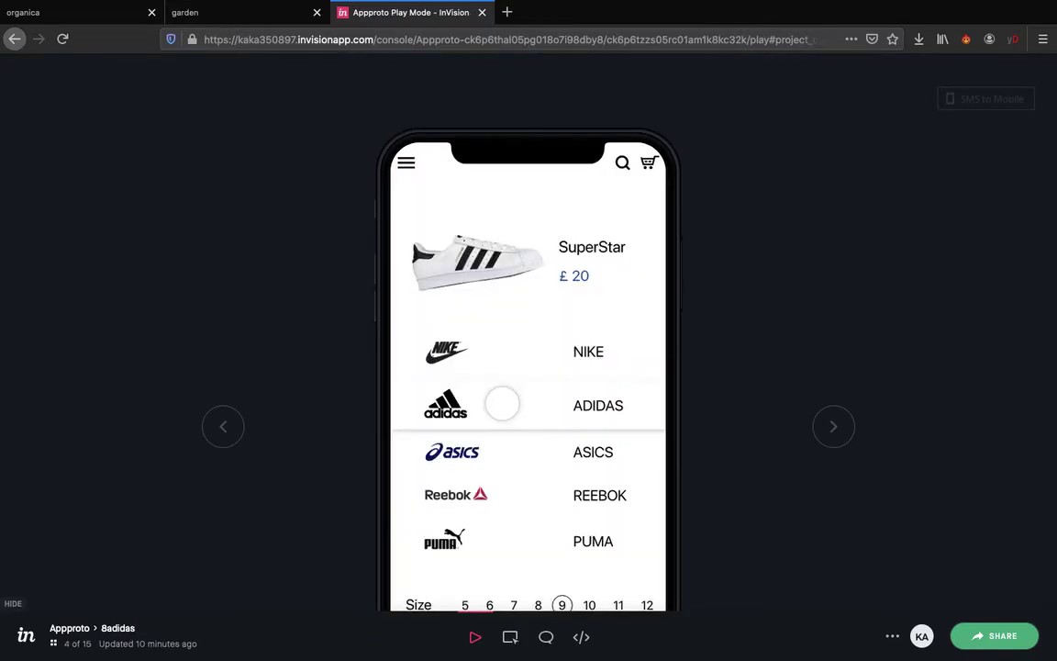
left_click(512, 637)
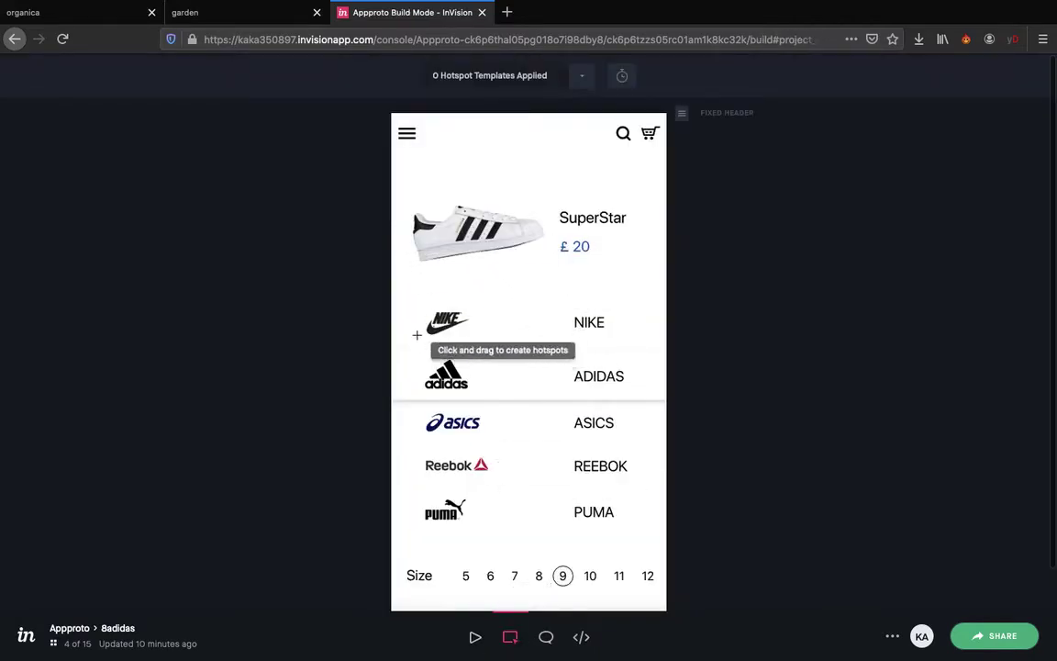
Add a hotspot over the 8adidas screen's NIKE row, link it to 3size with a Dissolve transition and save it
left_click_drag(405, 299, 647, 346)
left_click(768, 358)
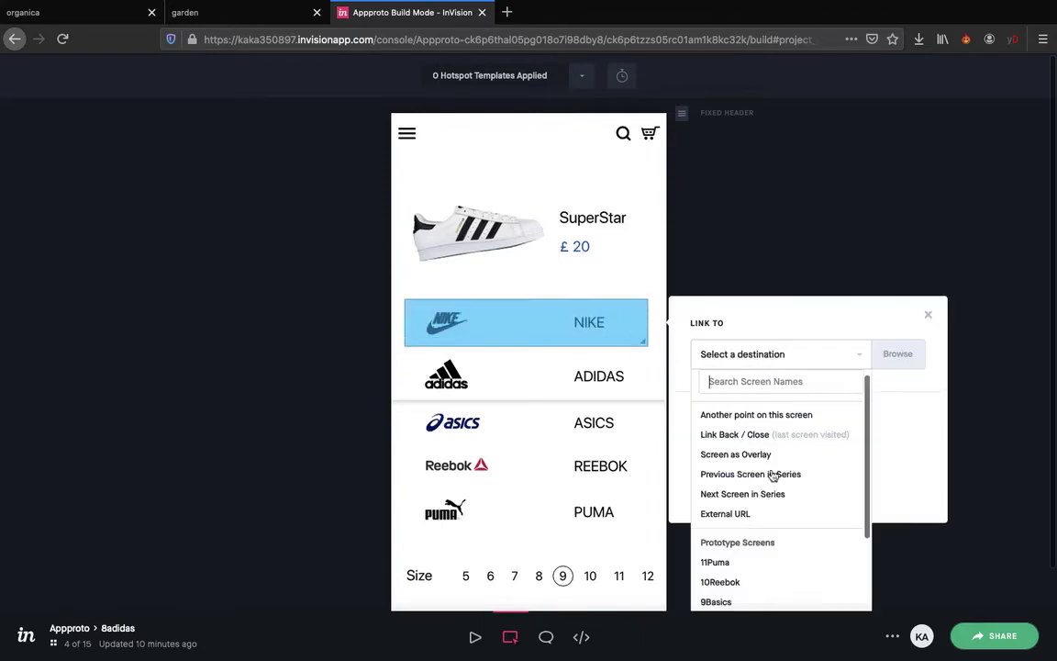
scroll(734, 550, "down", 5)
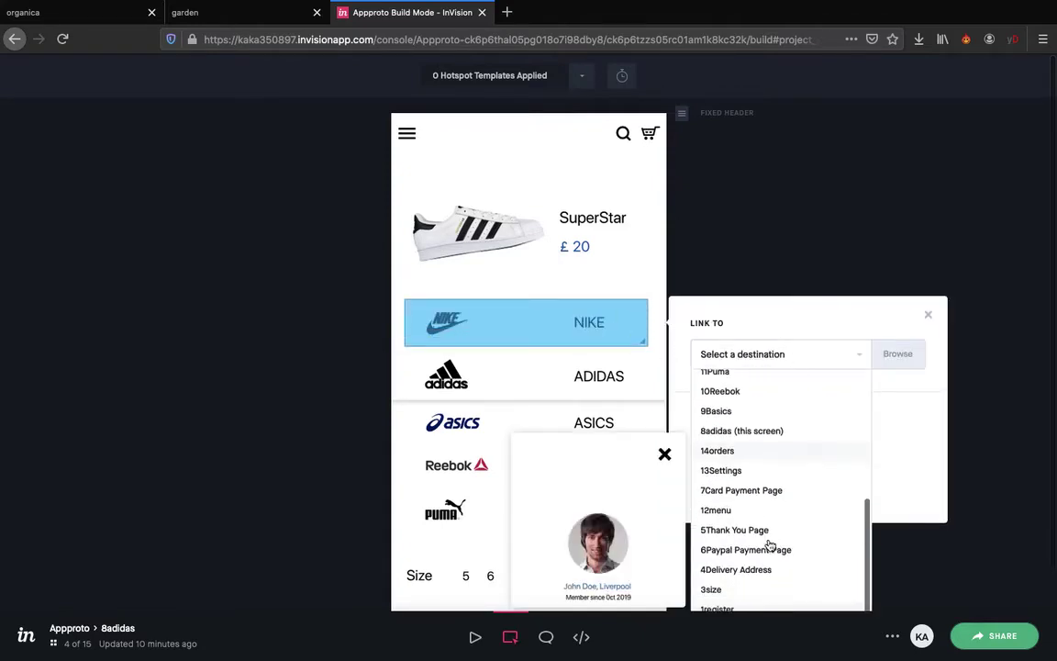
left_click(707, 592)
left_click(844, 418)
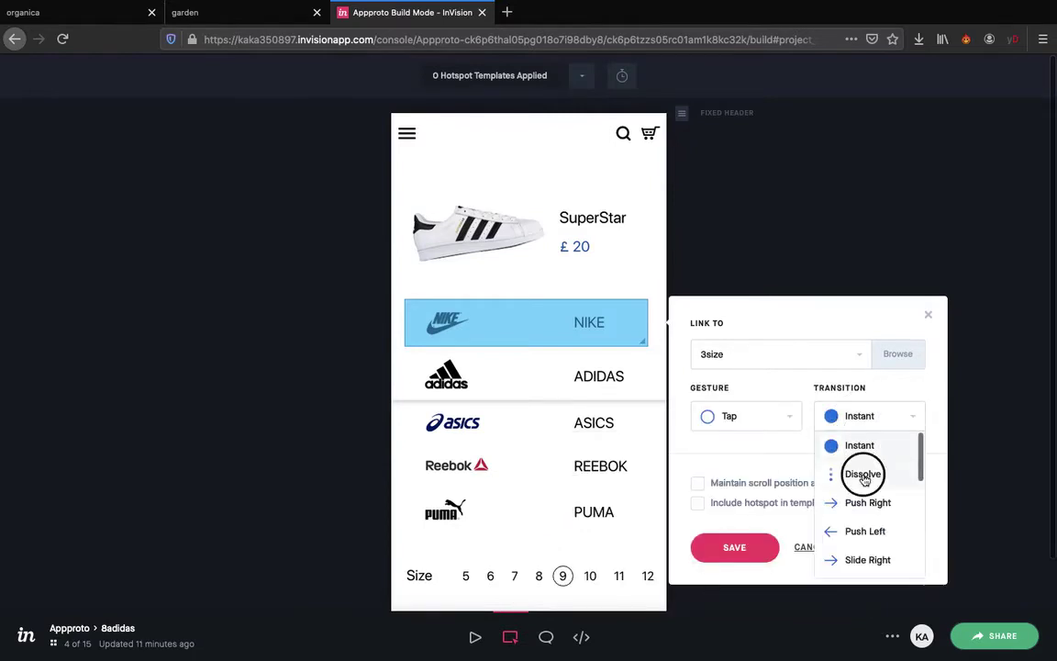
left_click(863, 474)
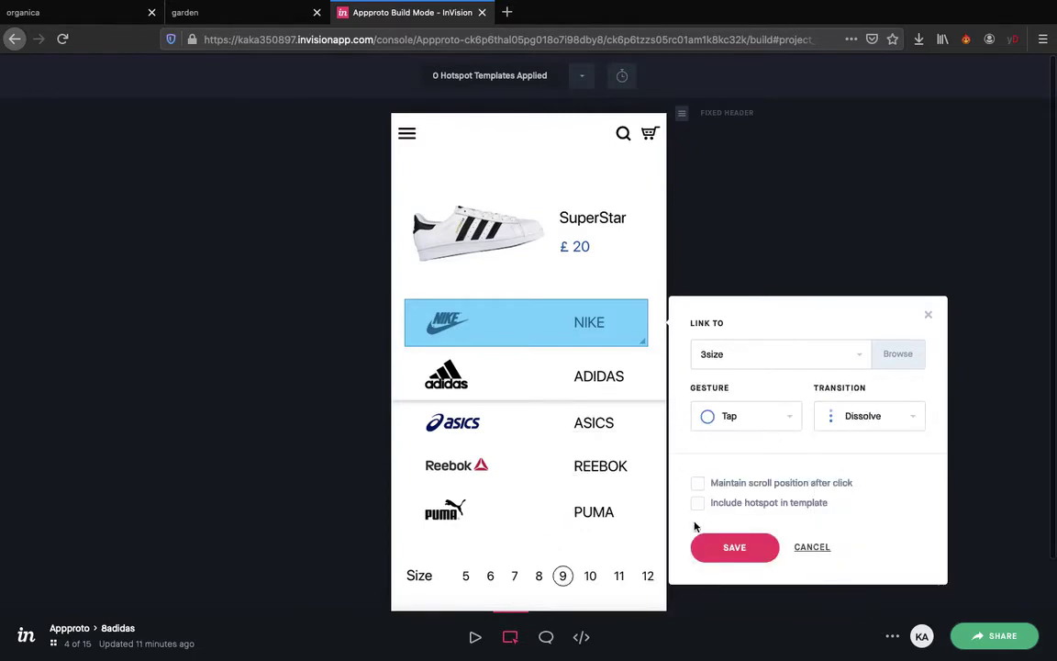
left_click(698, 547)
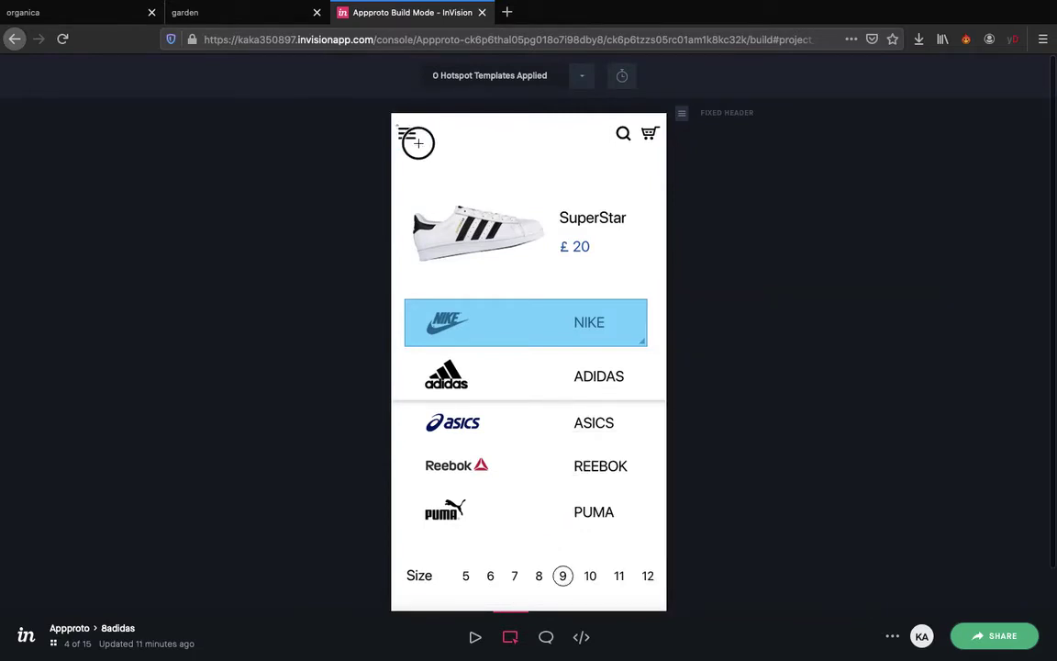
Add a hotspot over the 8adidas screen's hamburger menu icon, link it to 12menu with a Dissolve transition and save it
left_click_drag(418, 142, 425, 148)
left_click(548, 169)
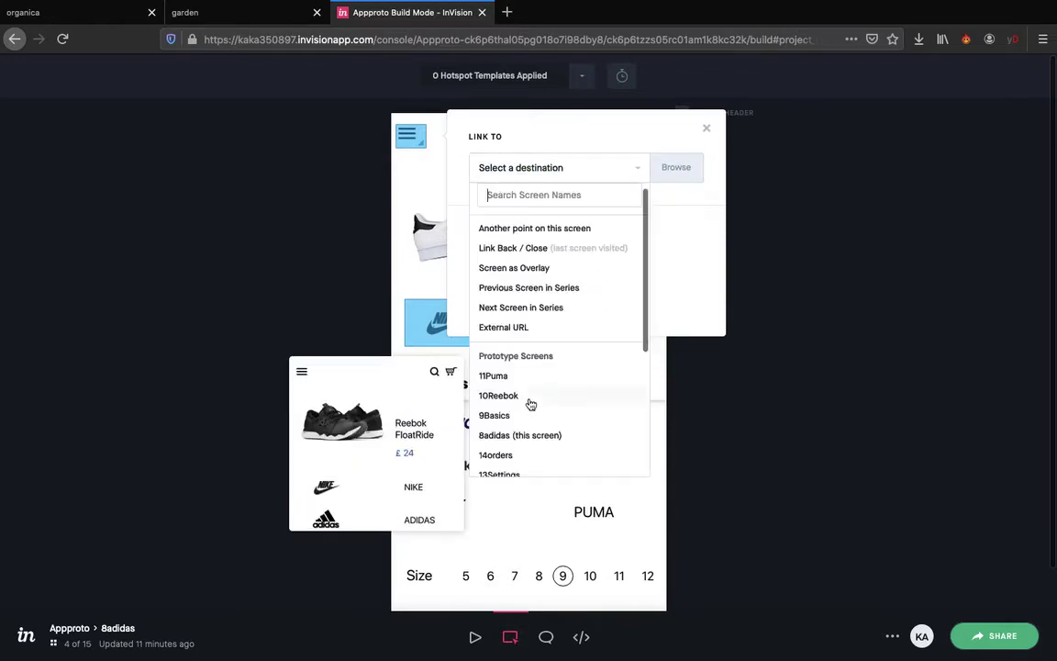
scroll(530, 403, "down", 3)
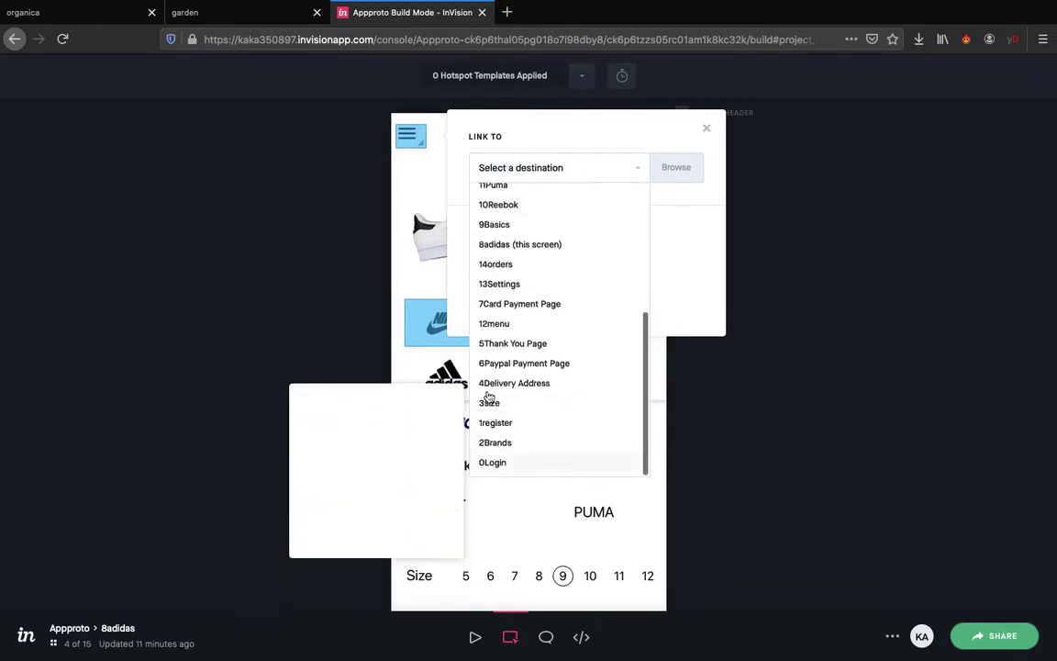
left_click(495, 324)
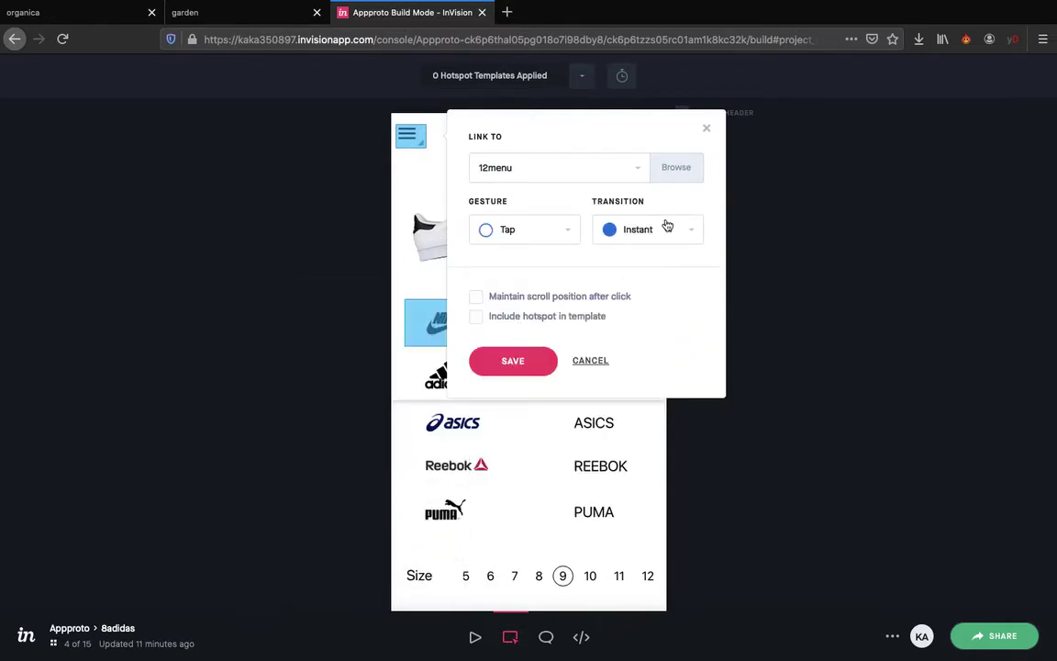
left_click(667, 228)
scroll(642, 342, "down", 5)
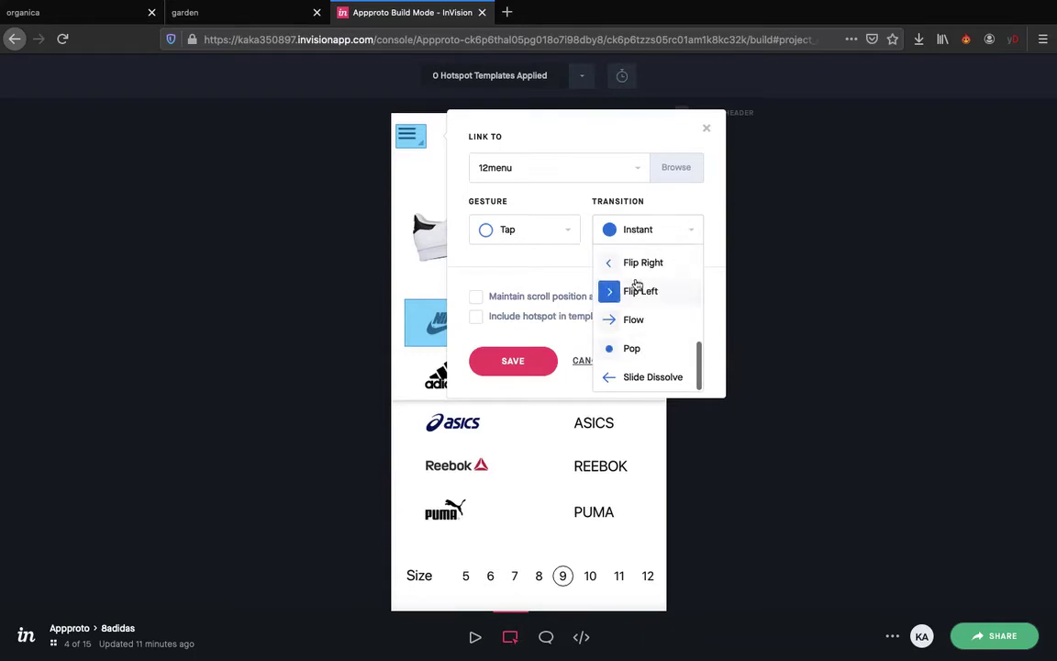
scroll(638, 294, "up", 5)
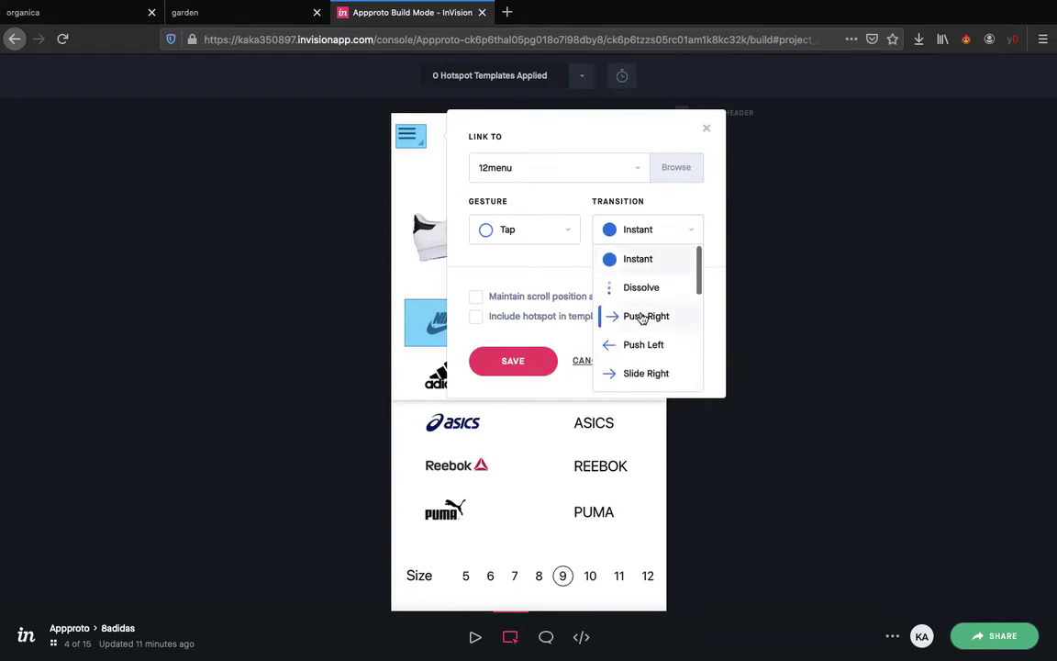
left_click(642, 292)
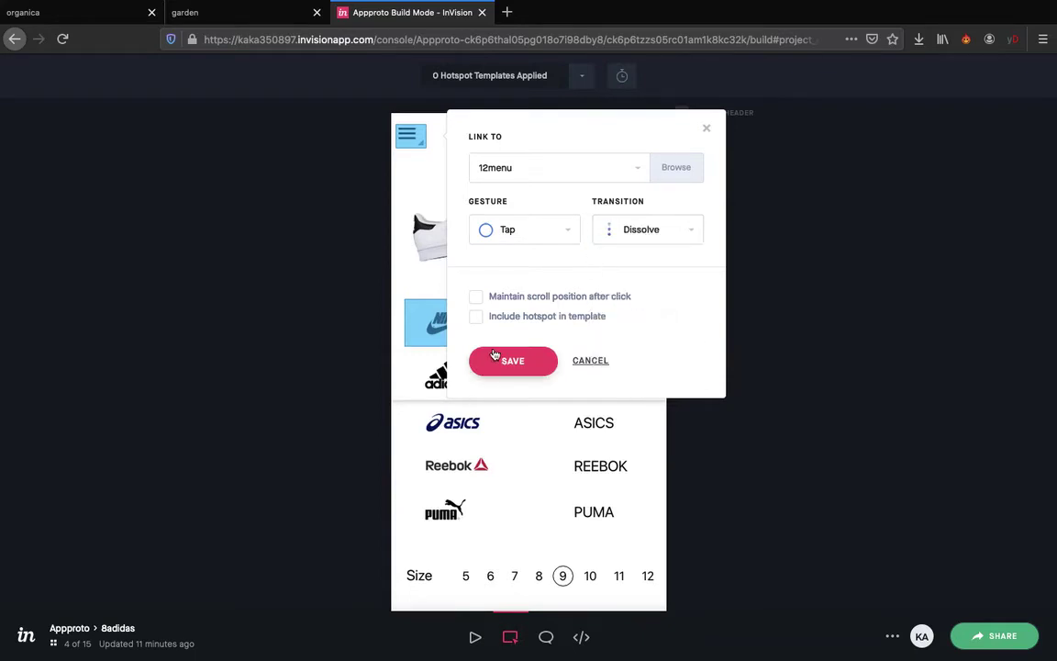
left_click(497, 357)
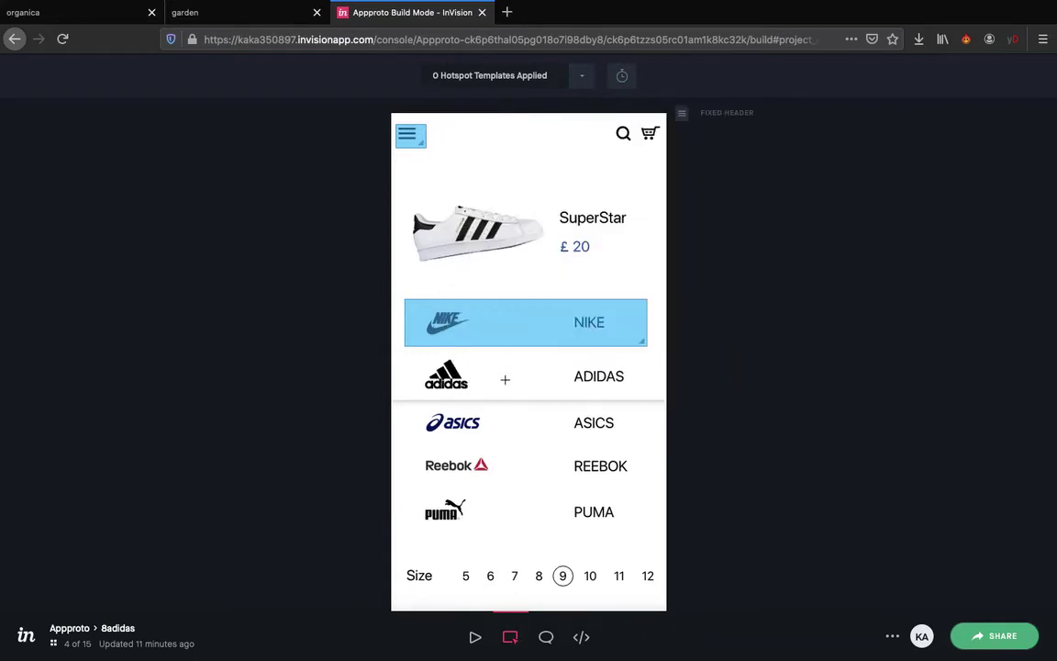
Add a hotspot over the 8adidas screen's search icon, link it to 2Brands with a Dissolve transition and save it
left_click_drag(614, 126, 632, 144)
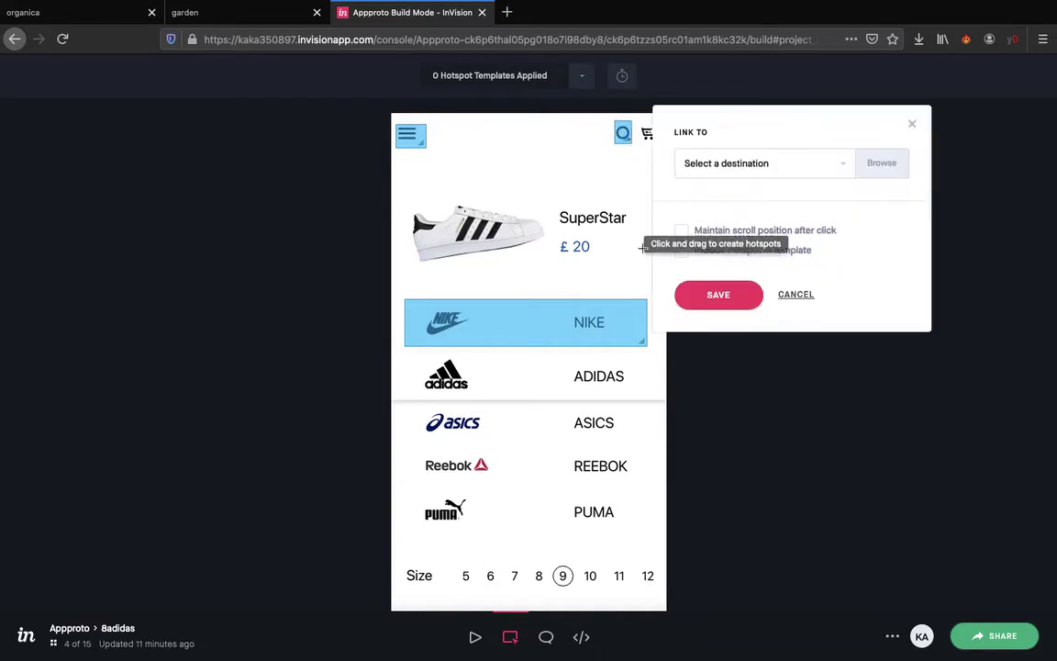
left_click(787, 171)
scroll(776, 348, "down", 4)
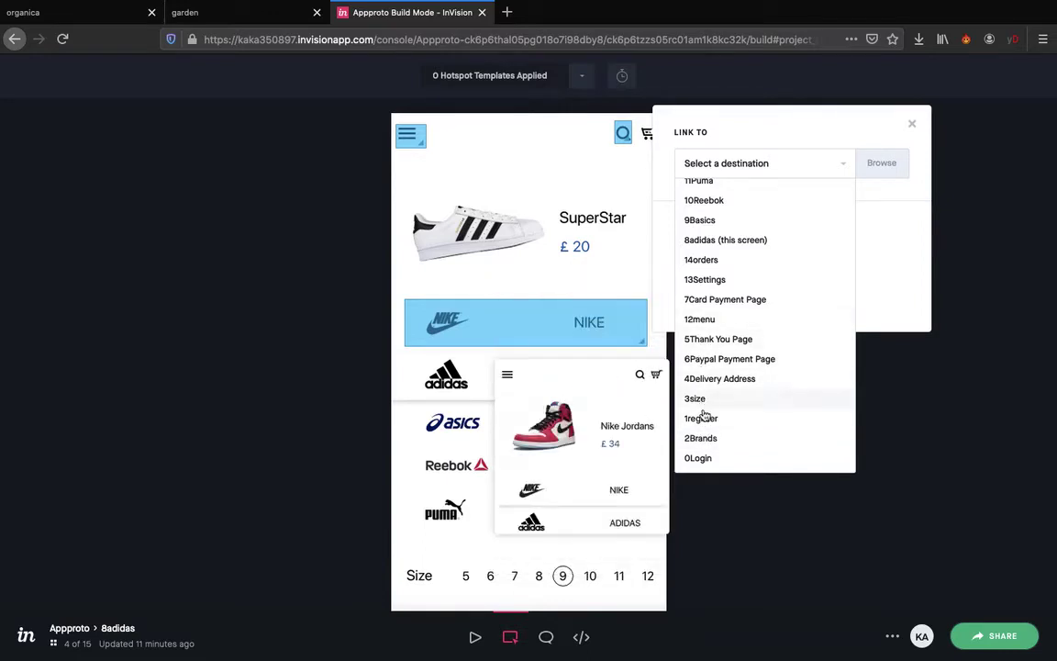
left_click(701, 438)
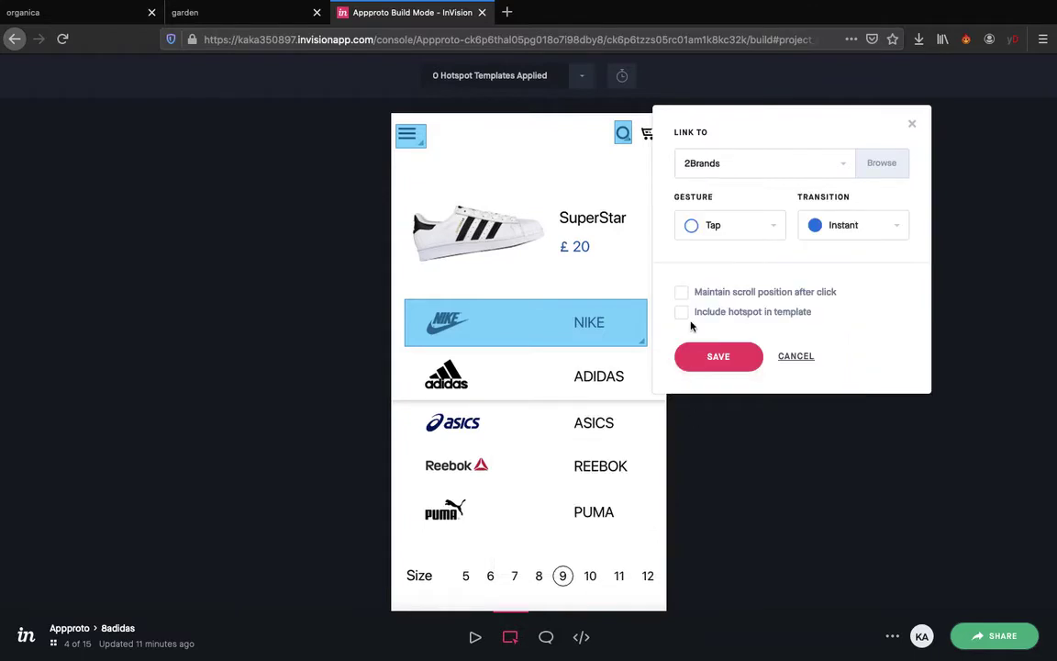
left_click(848, 225)
left_click(831, 284)
left_click(743, 358)
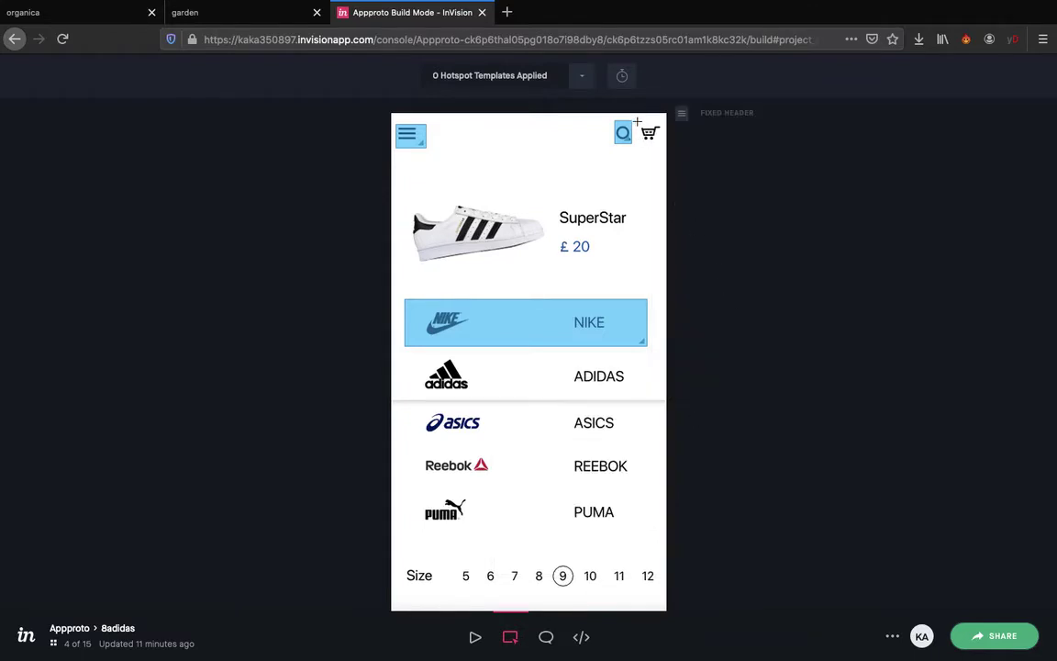
Add a hotspot over the 8adidas screen's cart icon, link it to 7Card Payment Page with a Dissolve transition and save it
left_click_drag(637, 121, 662, 144)
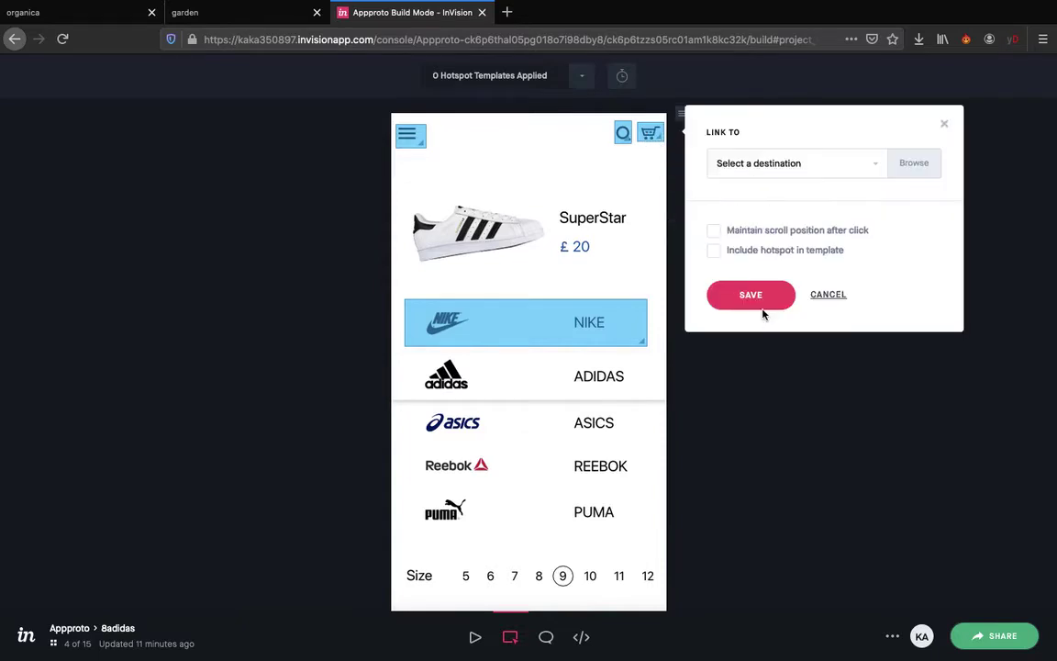
left_click(873, 169)
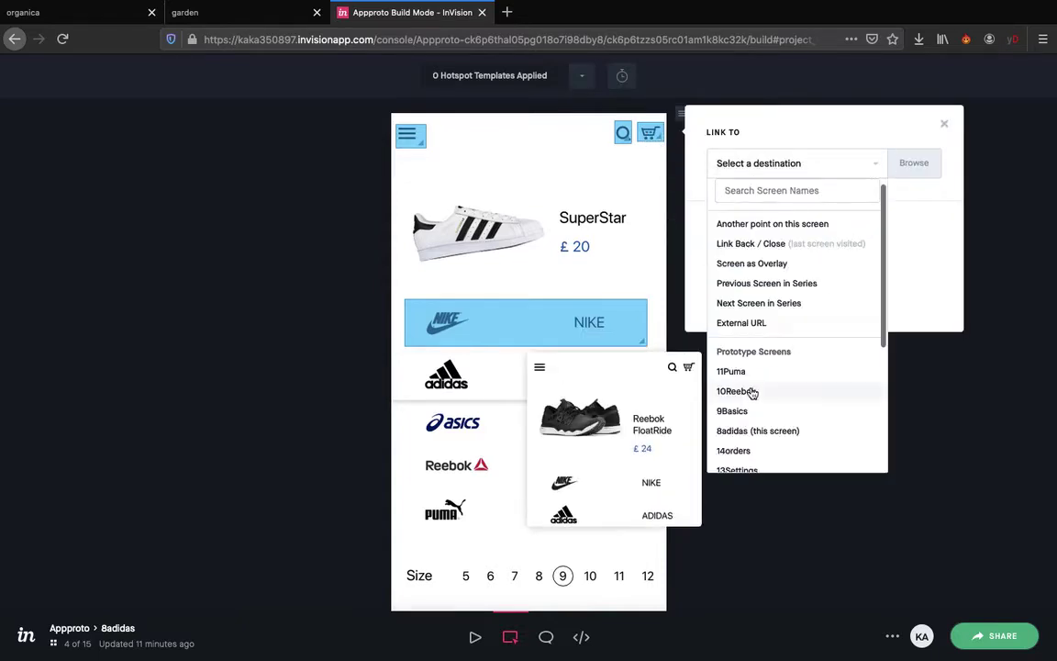
scroll(750, 358, "down", 2)
left_click(752, 429)
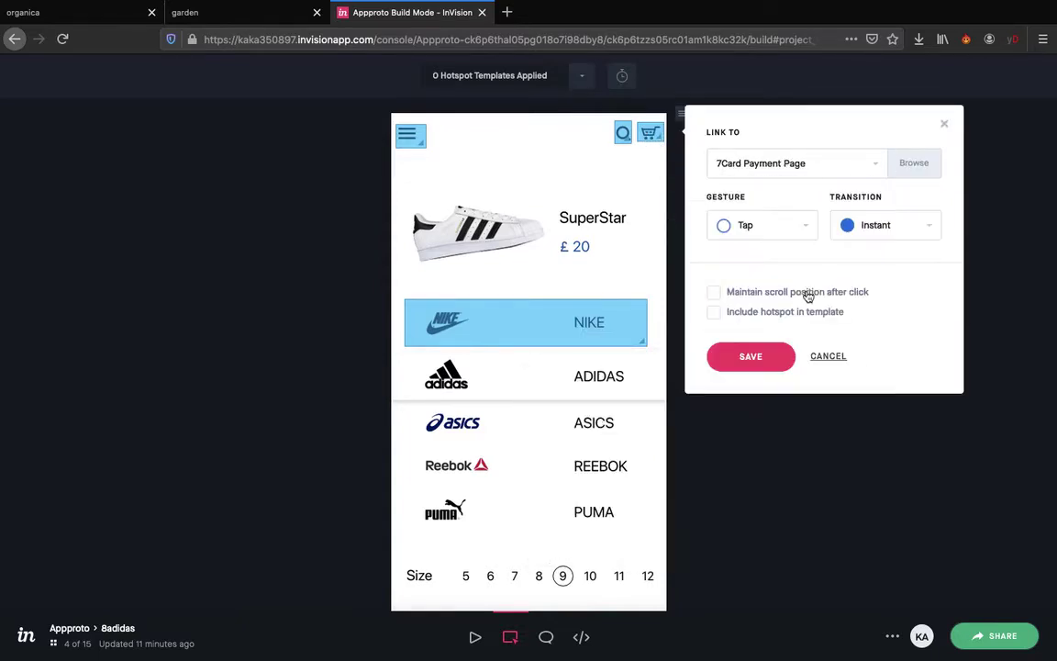
left_click(885, 231)
left_click(867, 279)
left_click(751, 355)
Add a hotspot over the 8adidas screen's ADIDAS row, link it to 8adidas (this screen) with a Dissolve transition and save it
scroll(466, 306, "down", 2)
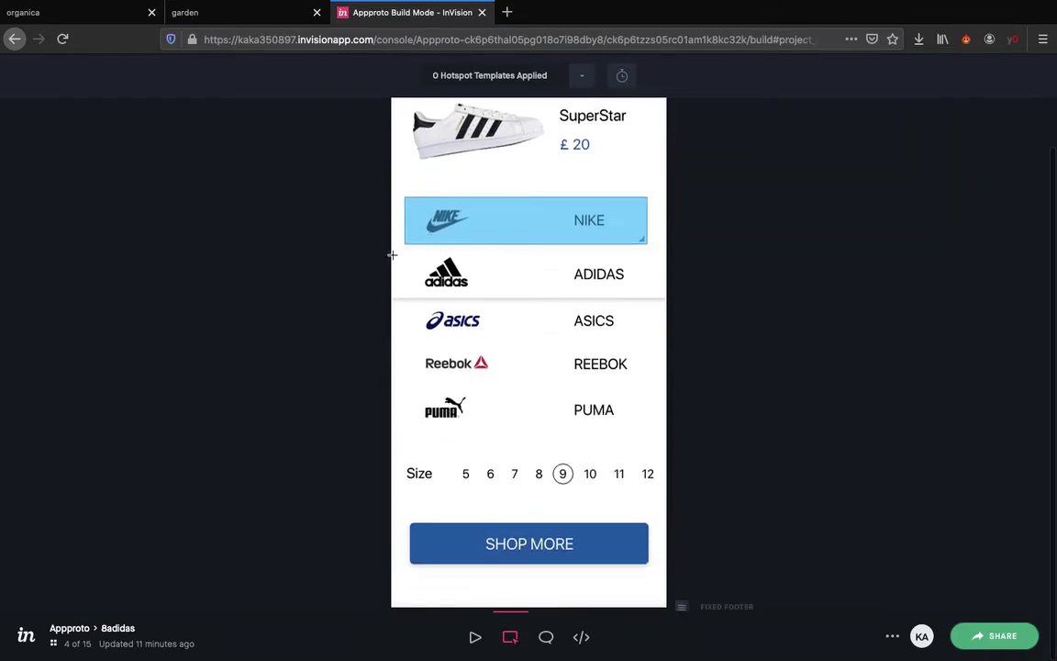
left_click_drag(404, 248, 645, 293)
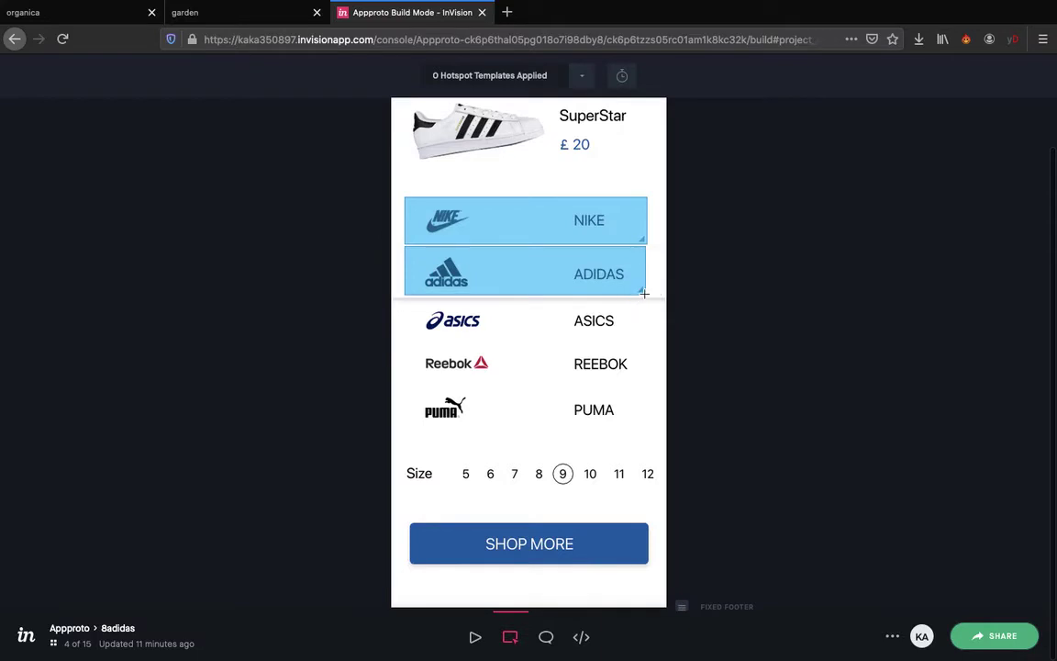
left_click(793, 371)
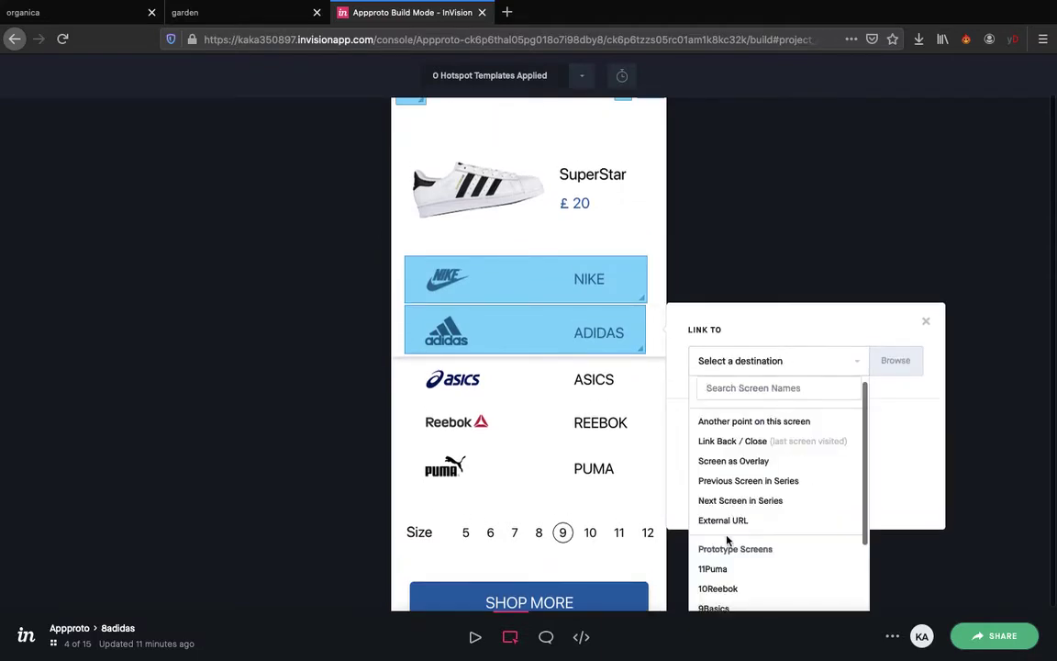
scroll(728, 539, "down", 3)
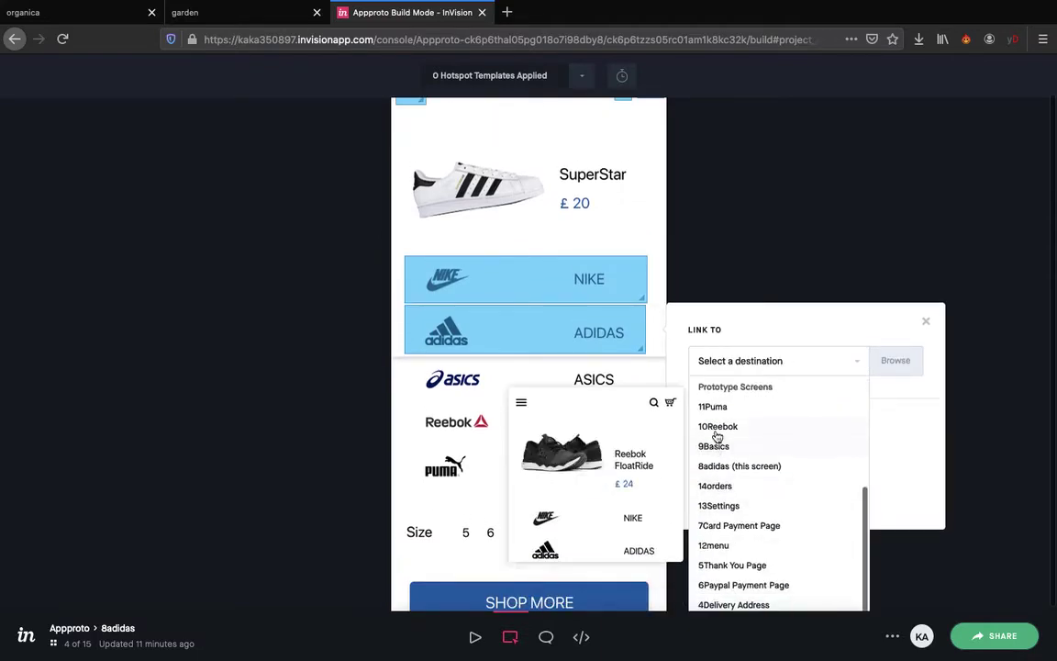
left_click(720, 466)
left_click(861, 437)
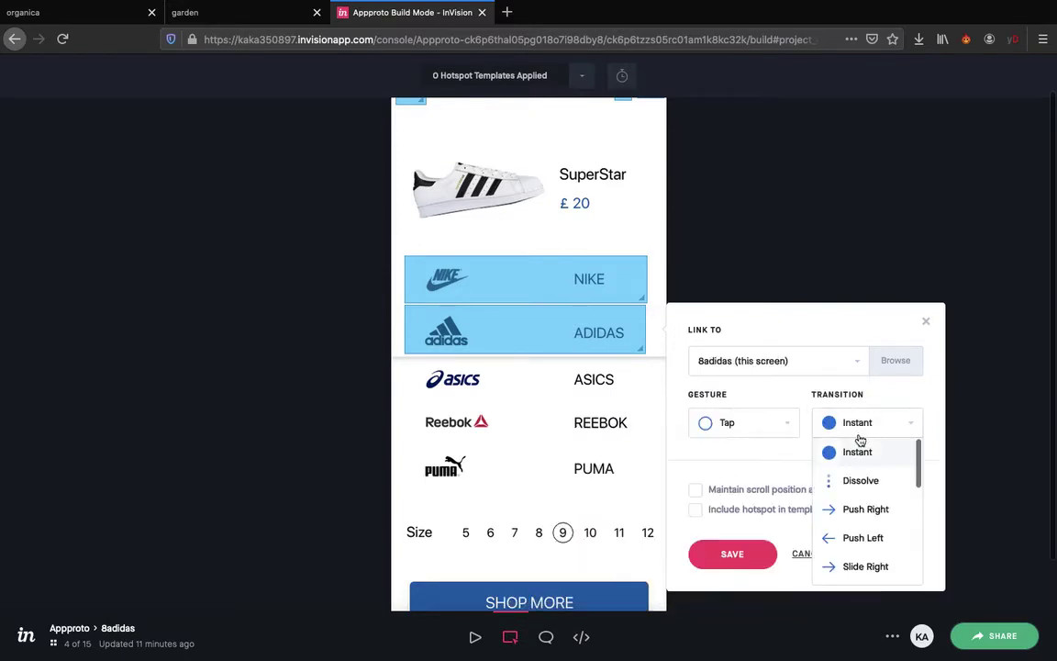
left_click(860, 479)
left_click(725, 554)
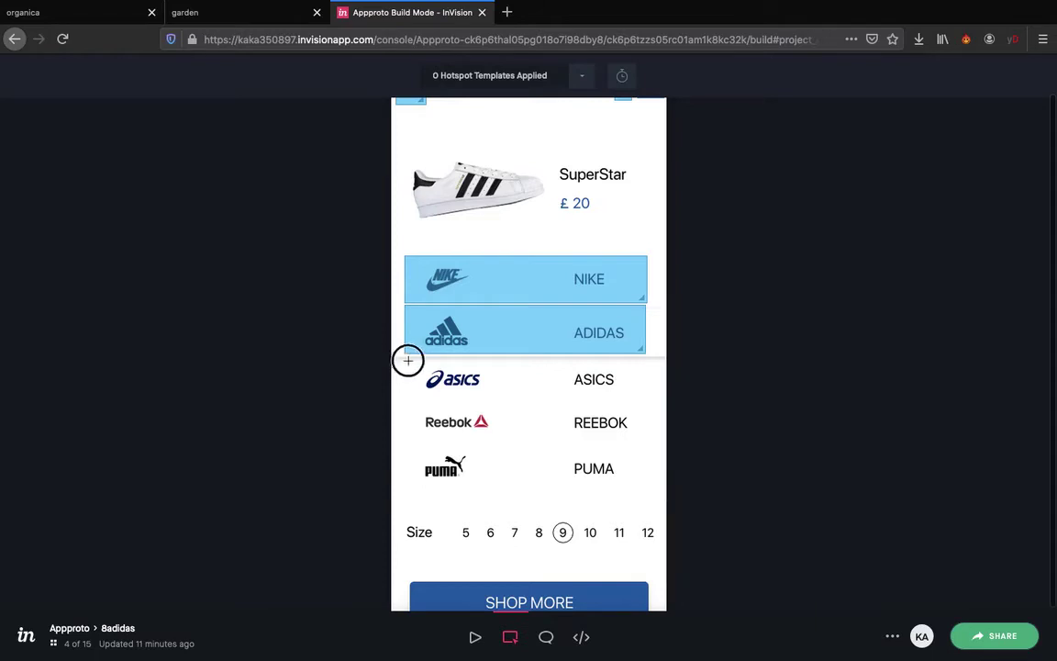
Add a hotspot over the 8adidas screen's ASICS row, link it to 9Basics with a Dissolve transition and save it
left_click_drag(407, 360, 648, 398)
scroll(765, 375, "down", 1)
left_click(766, 362)
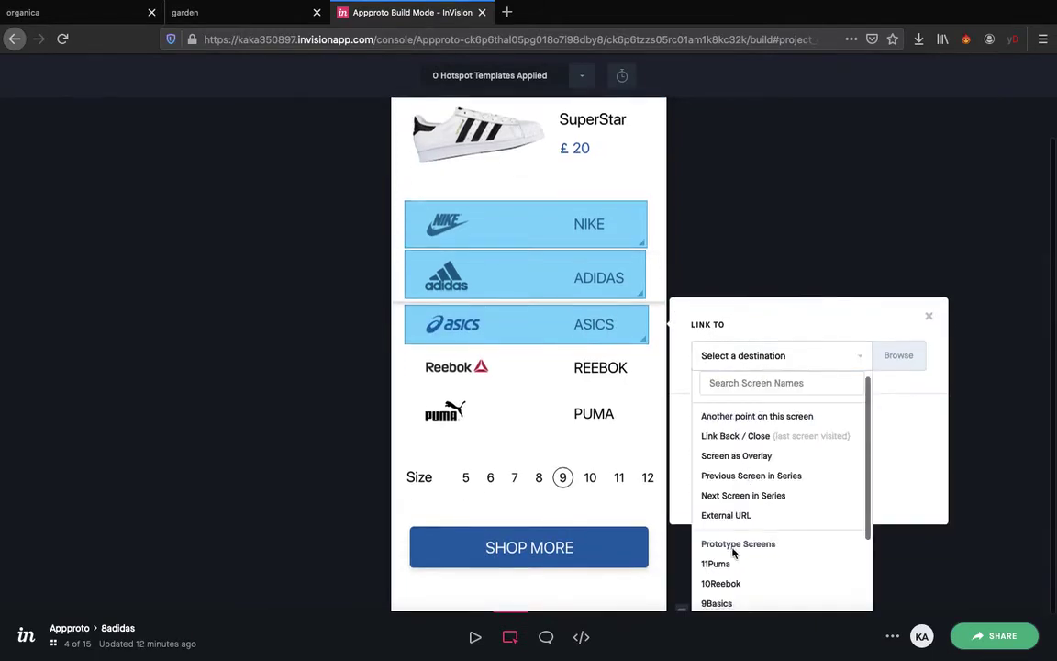
scroll(733, 553, "down", 3)
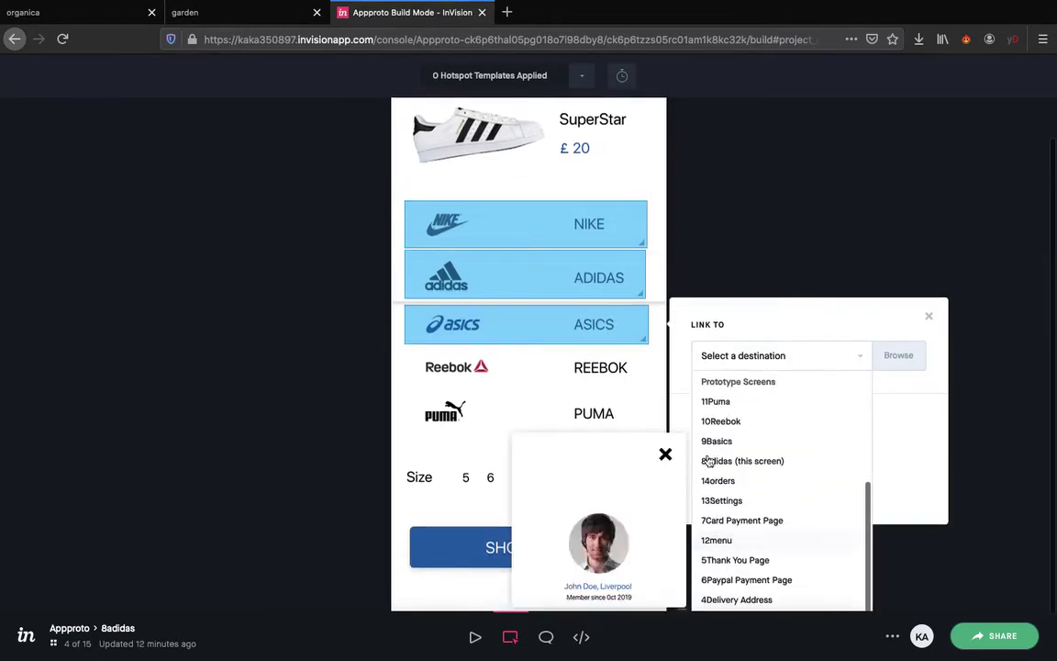
left_click(728, 443)
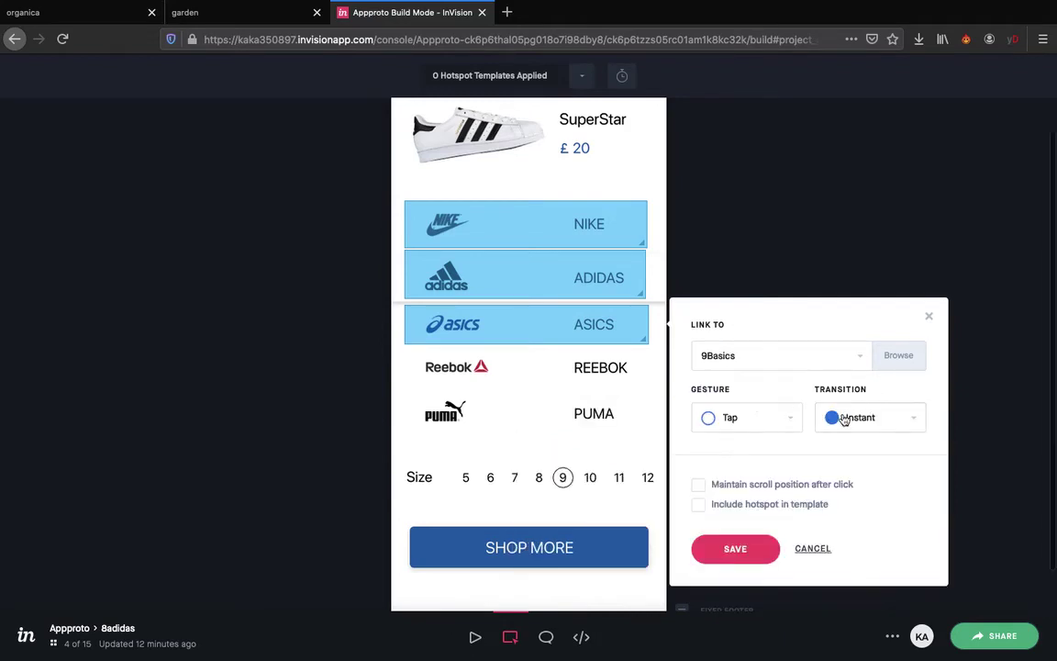
left_click(844, 419)
left_click(849, 474)
left_click(739, 554)
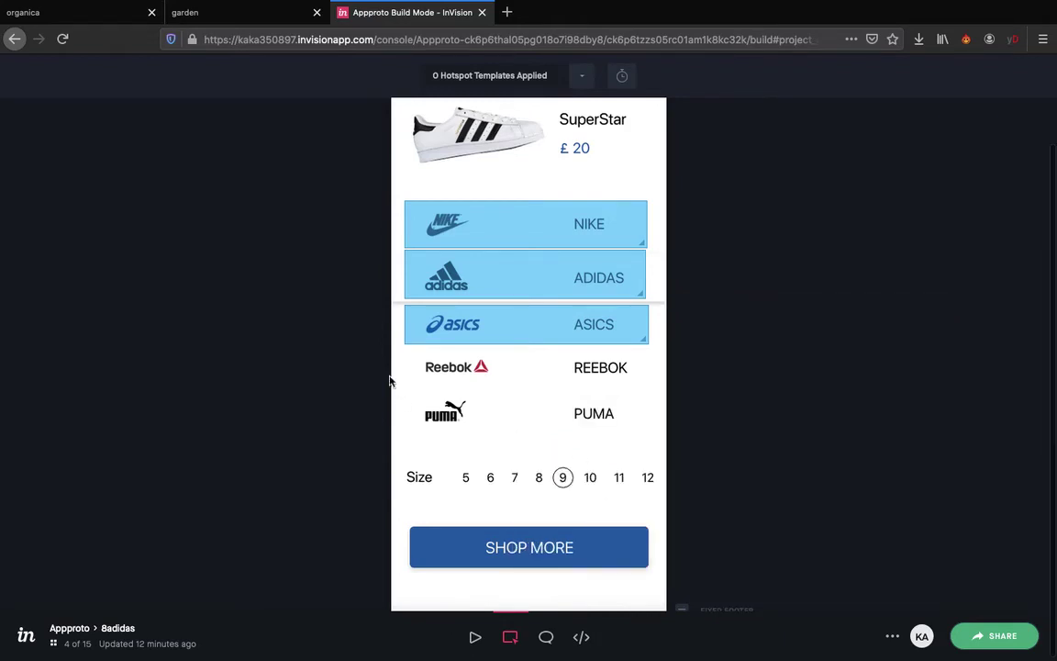
Add a hotspot over the 8adidas screen's REEBOK row, link it to 10Reebok with a Dissolve transition and save it
left_click_drag(408, 349, 645, 391)
left_click(789, 365)
scroll(762, 510, "down", 5)
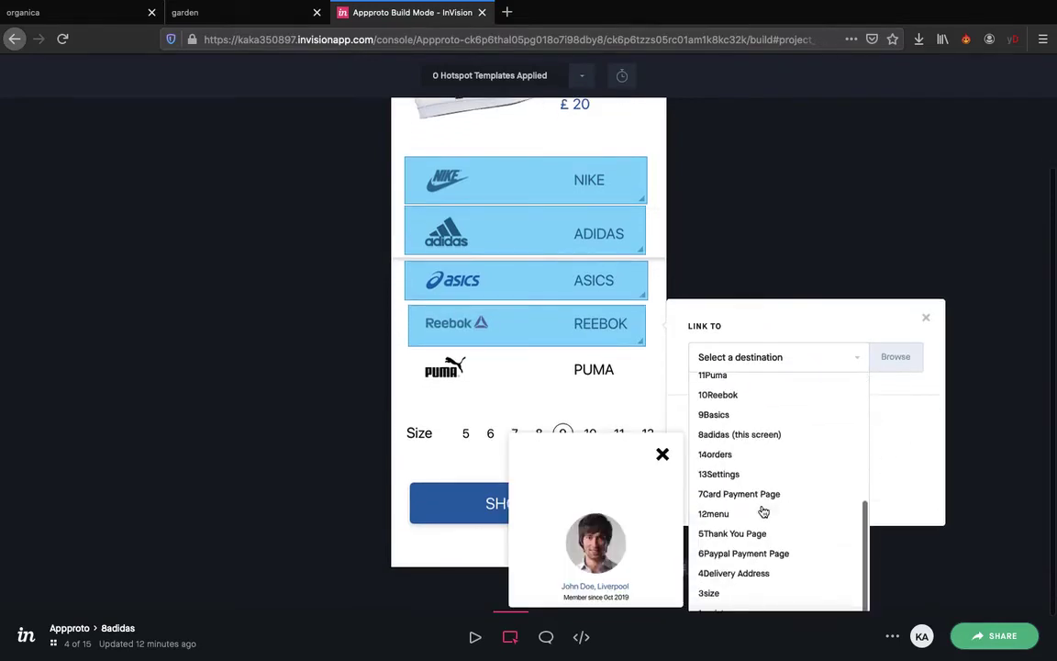
left_click(723, 395)
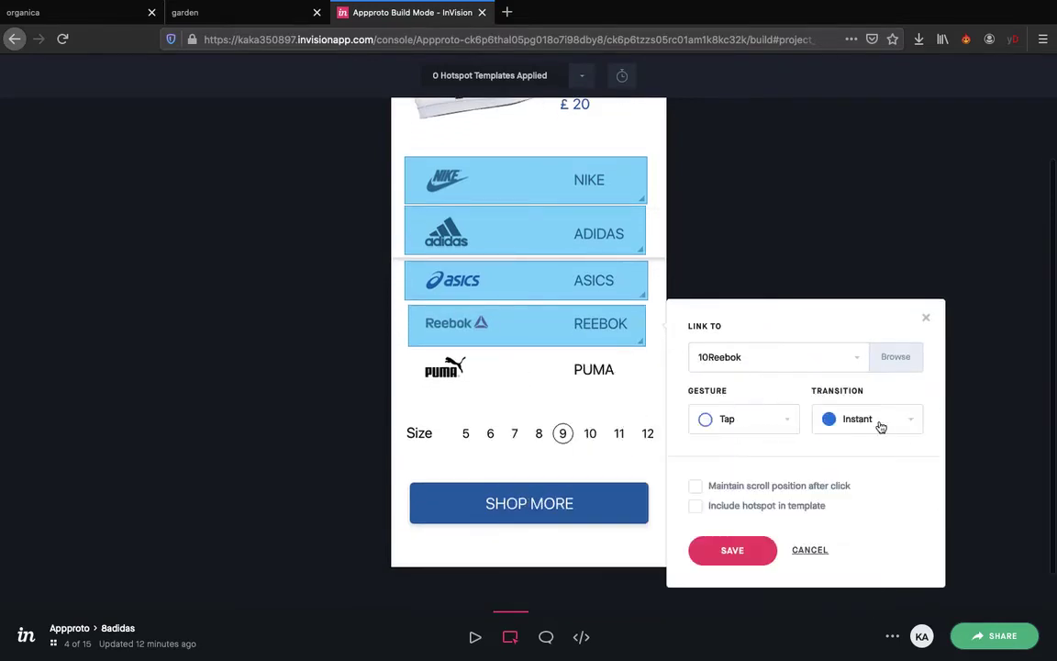
left_click(863, 419)
left_click(865, 486)
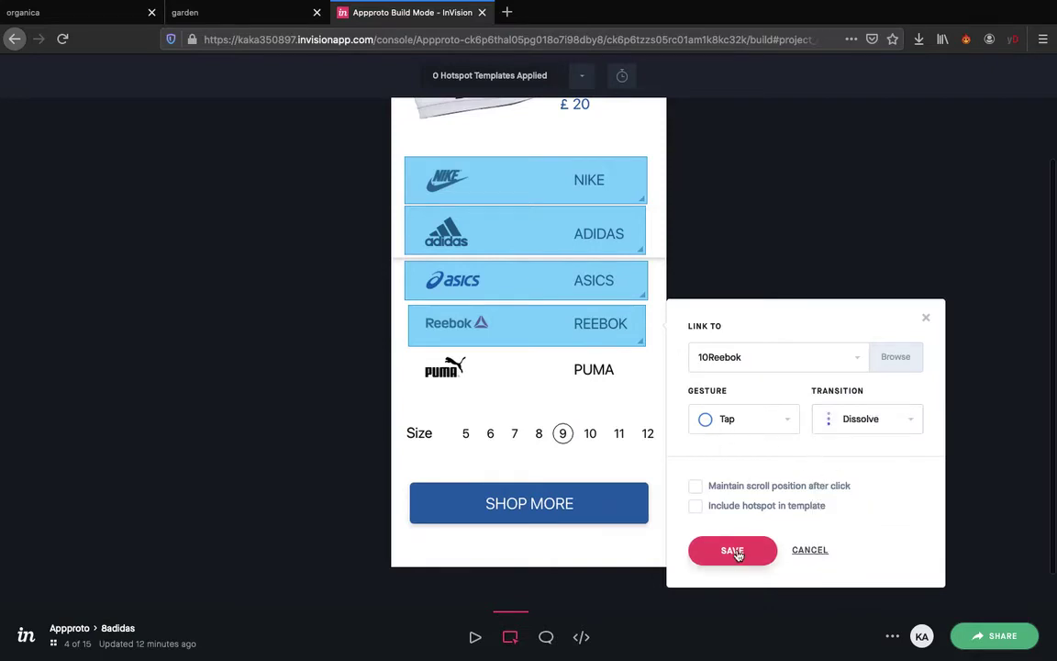
left_click(727, 549)
Add a hotspot over the 8adidas screen's PUMA row, link it to 11Puma with a Dissolve transition and save it
left_click_drag(409, 392, 640, 436)
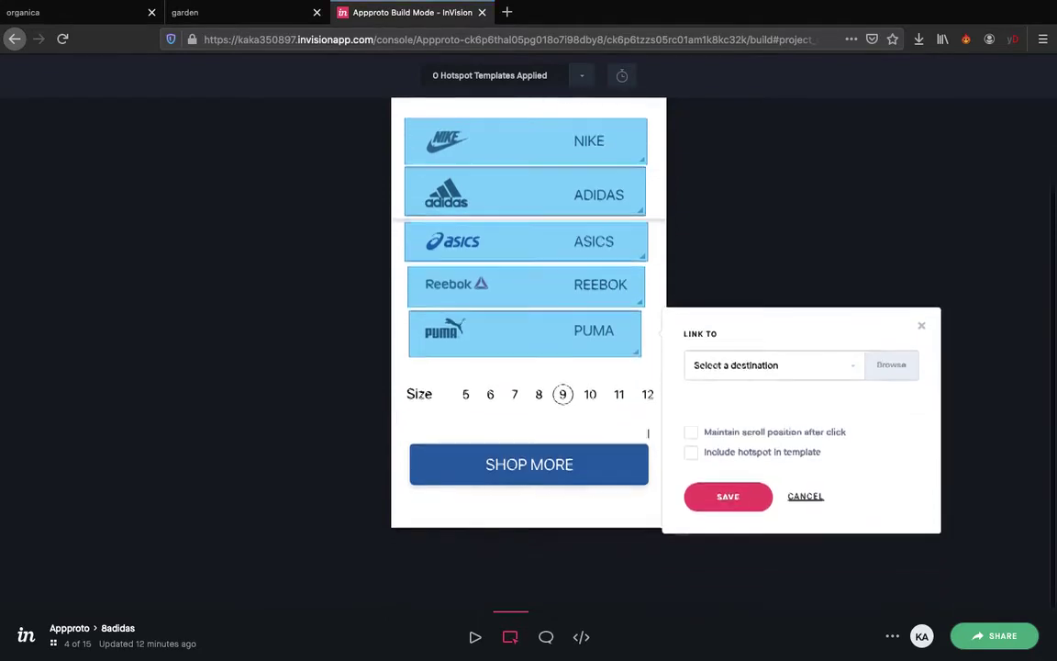
left_click(809, 360)
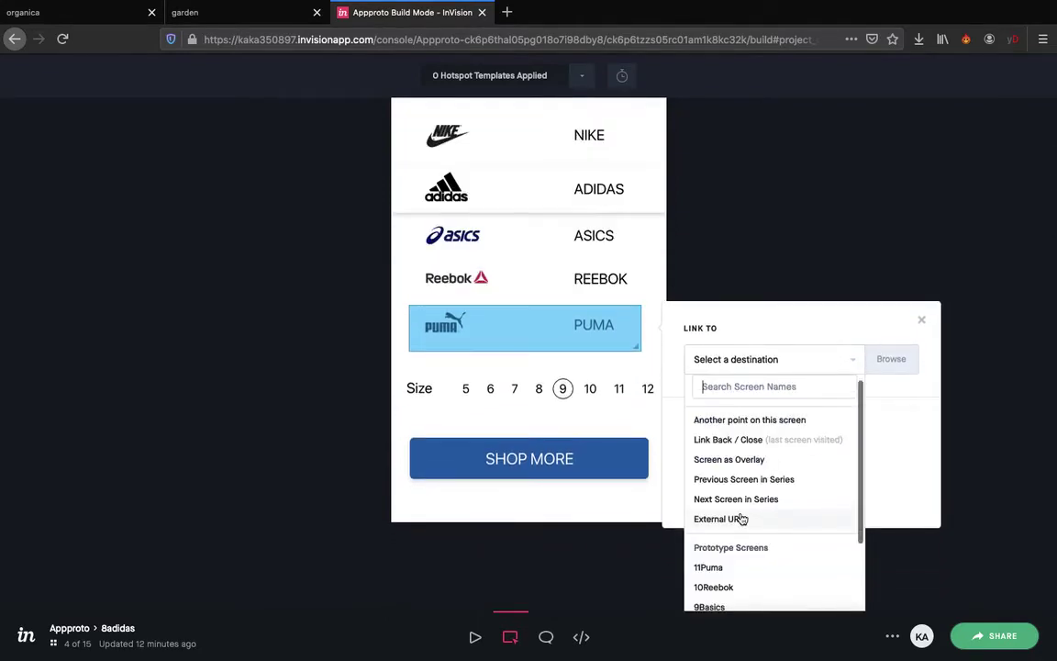
scroll(715, 523, "down", 1)
left_click(710, 519)
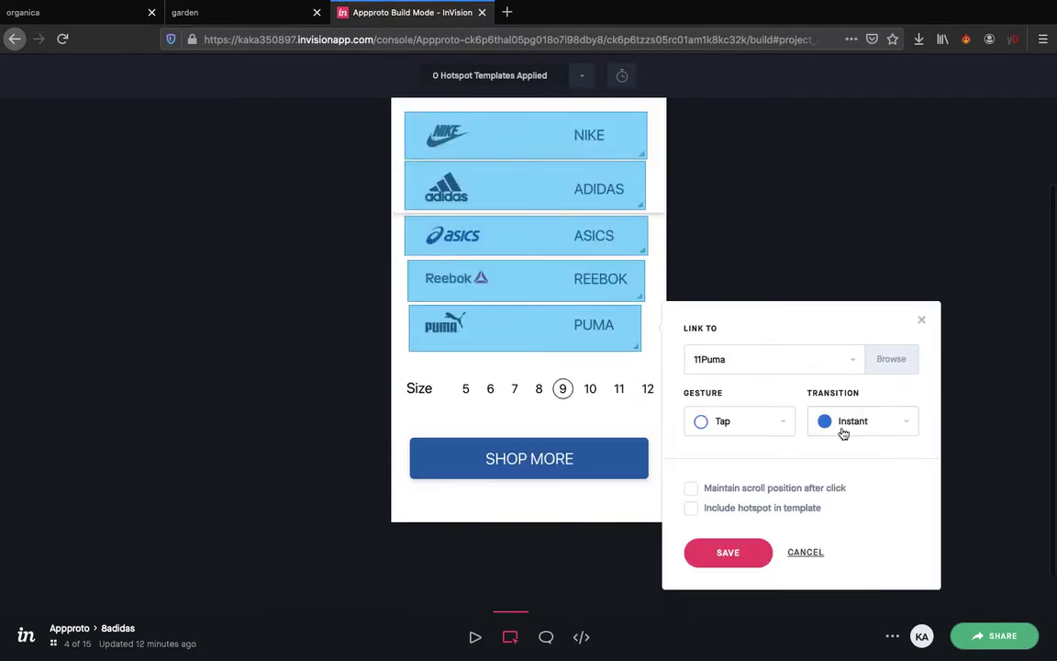
left_click(890, 424)
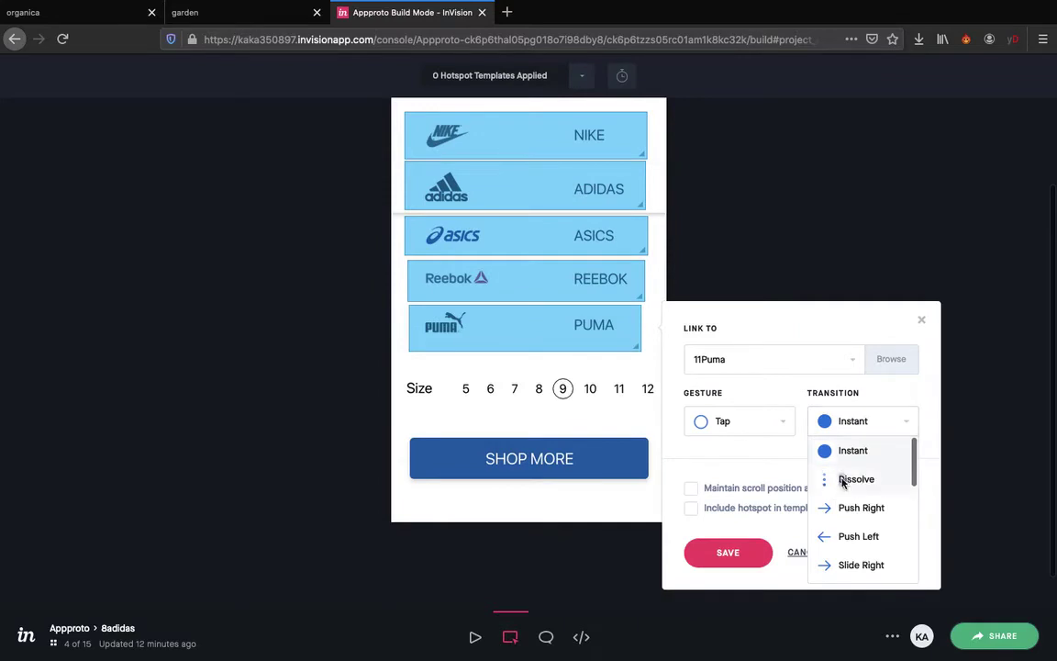
left_click(842, 481)
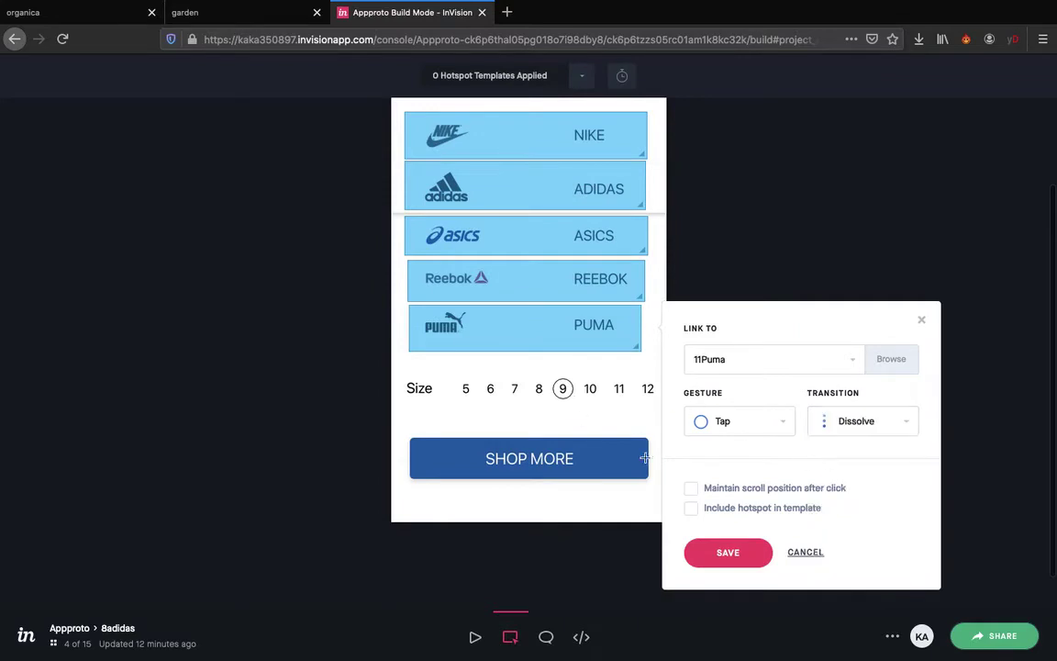
left_click(734, 556)
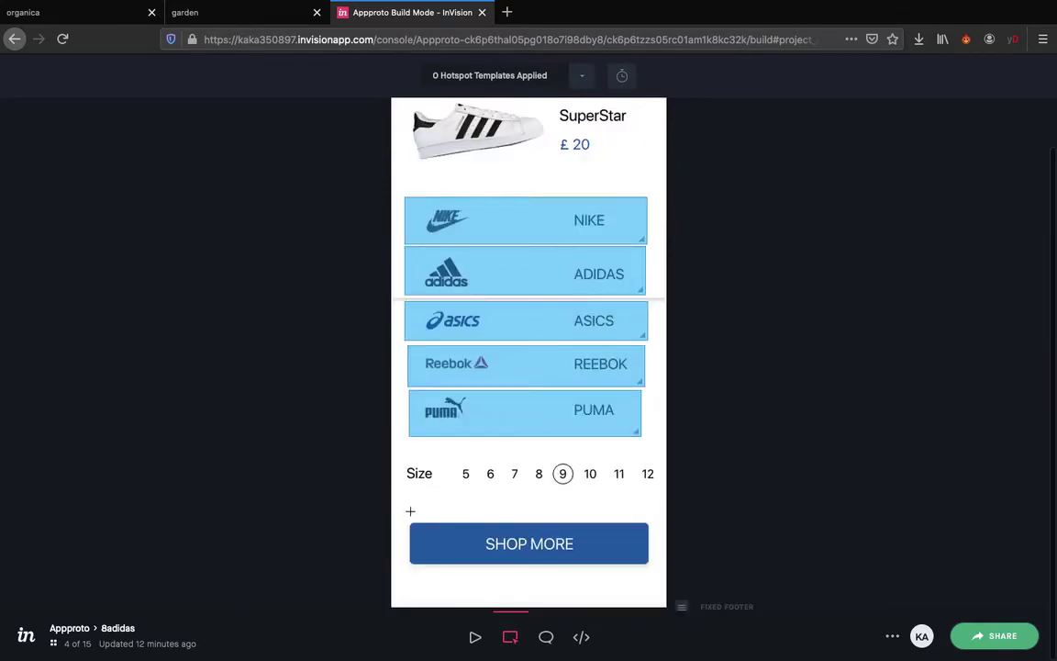
Add a hotspot over the 8adidas screen's SHOP MORE button, link it to 2Brands and save it
left_click_drag(408, 520, 653, 568)
left_click(762, 363)
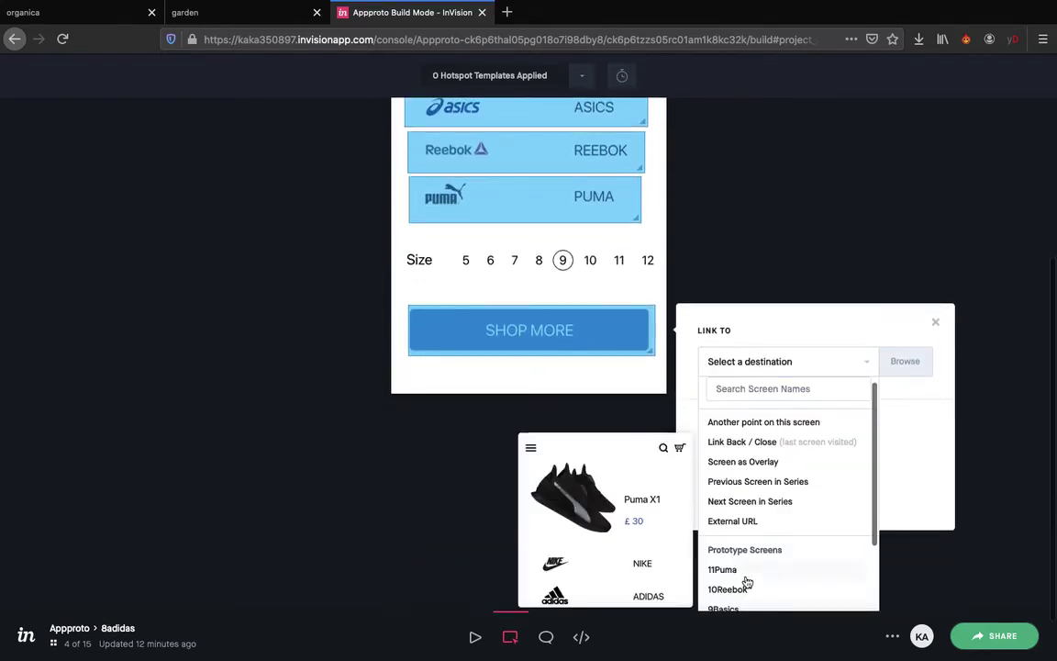
scroll(748, 582, "down", 5)
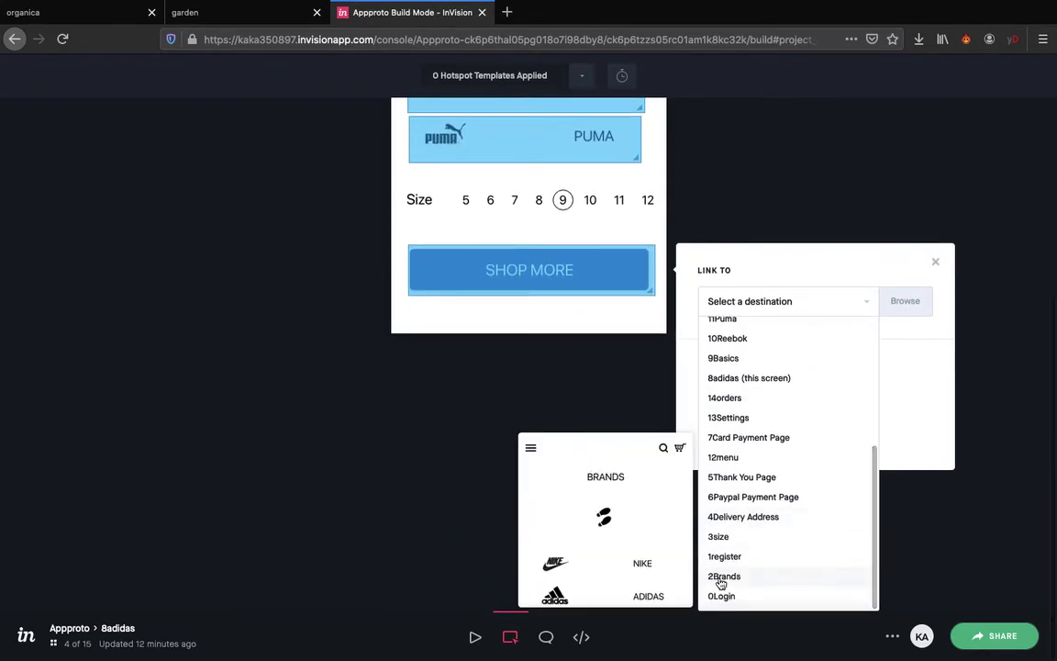
left_click(721, 576)
left_click(745, 496)
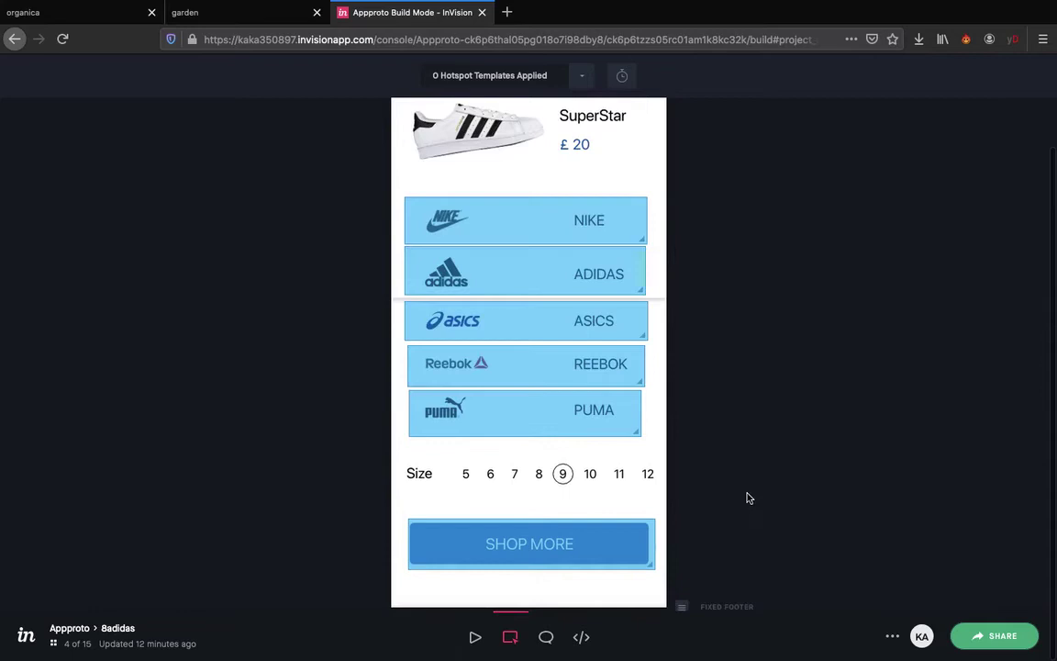
Reopen the SHOP MORE hotspot, set its transition to Dissolve, save it and check the saved settings
right_click(578, 556)
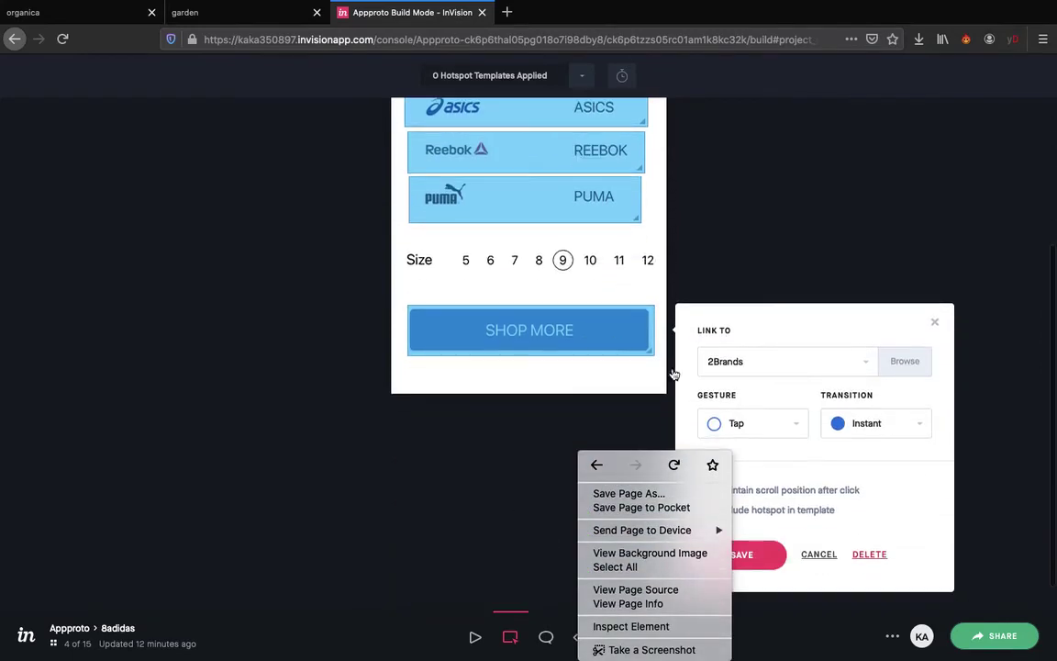
key("Escape")
left_click(883, 424)
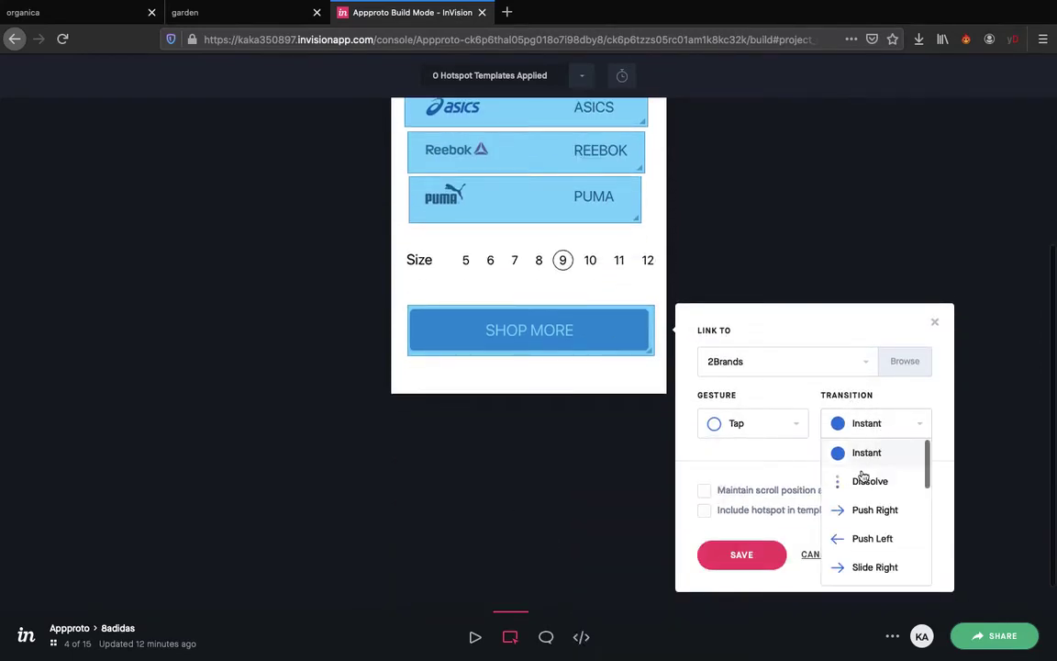
left_click(864, 482)
left_click(736, 551)
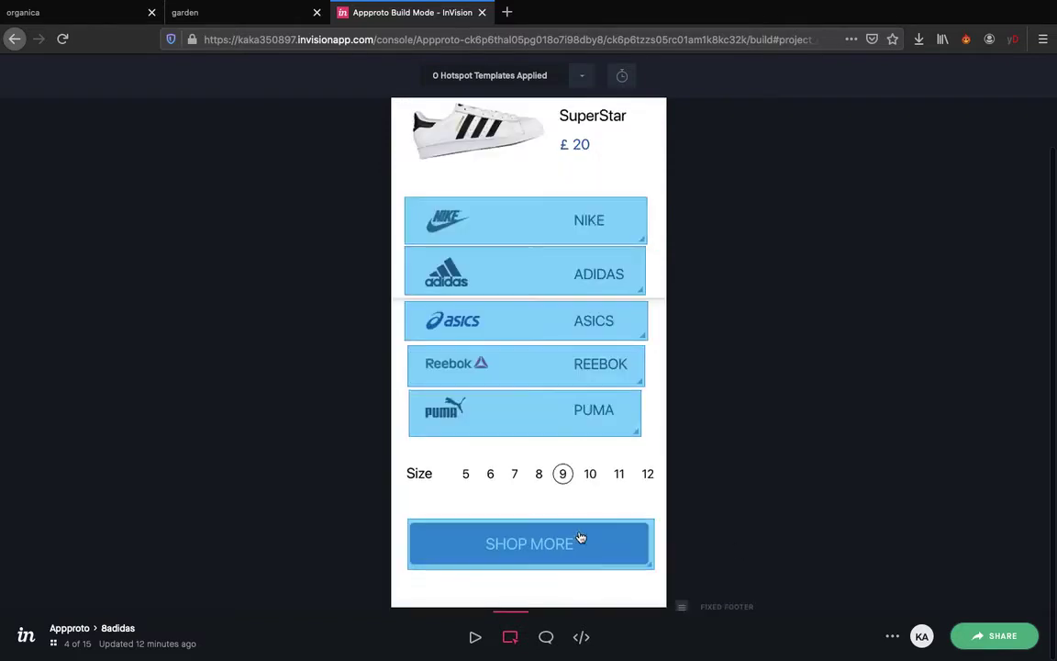
left_click(567, 546)
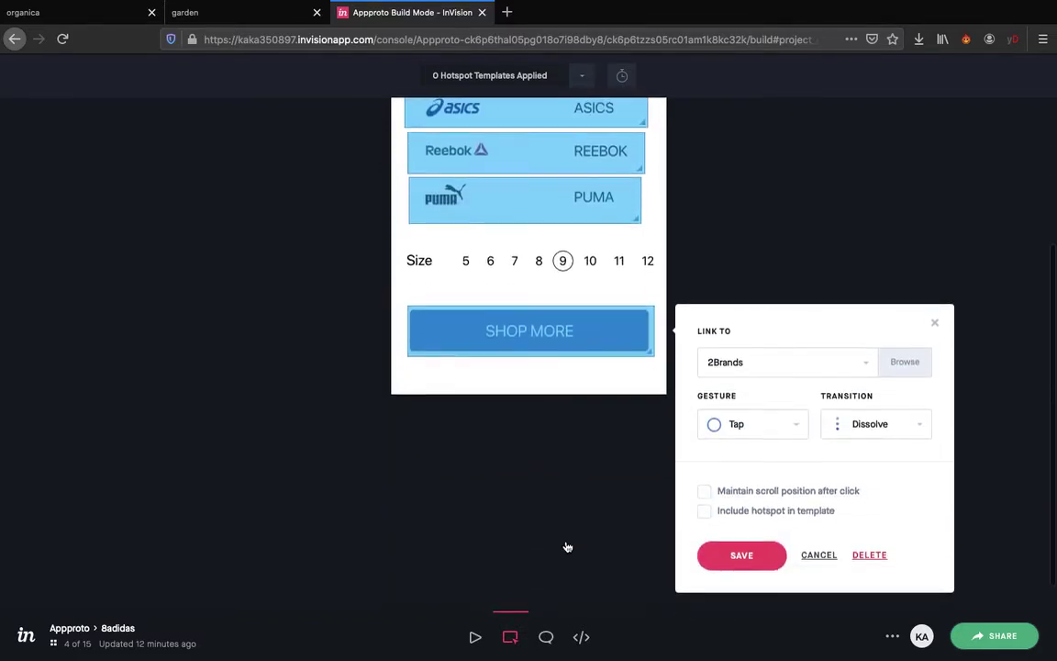
left_click(745, 558)
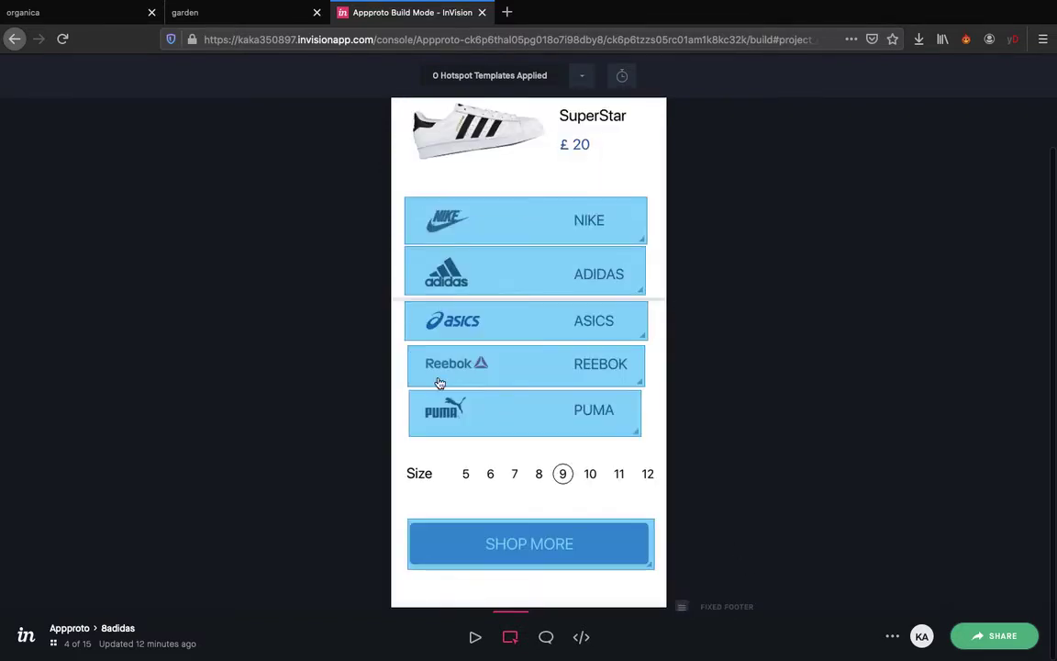
Preview the 8adidas screen in play mode and advance to the 14orders screen
left_click(476, 637)
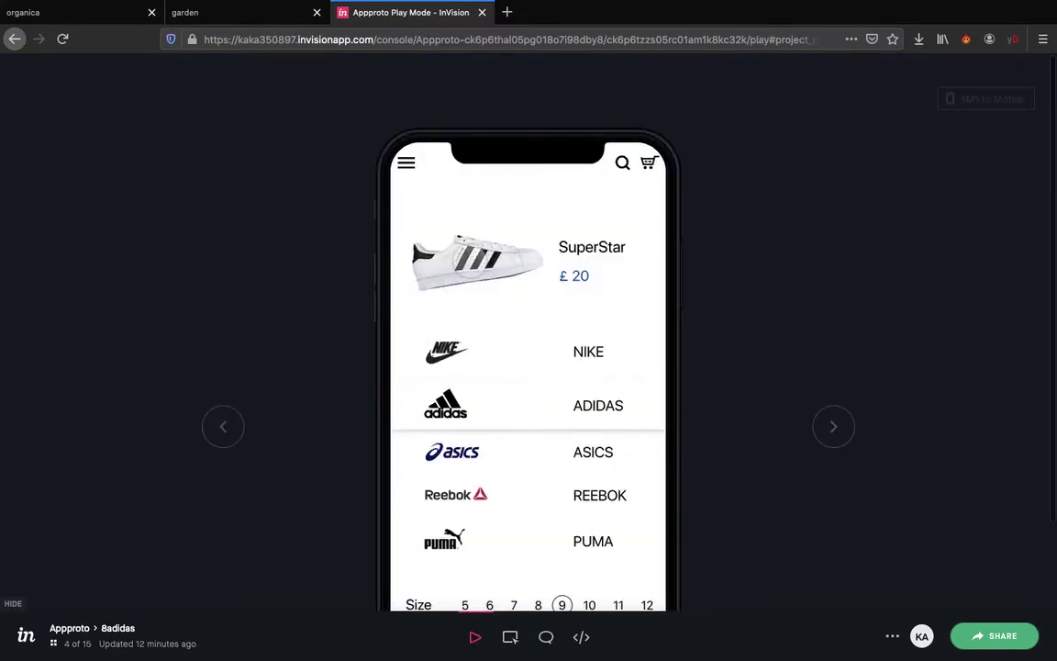
left_click(519, 210)
left_click(833, 441)
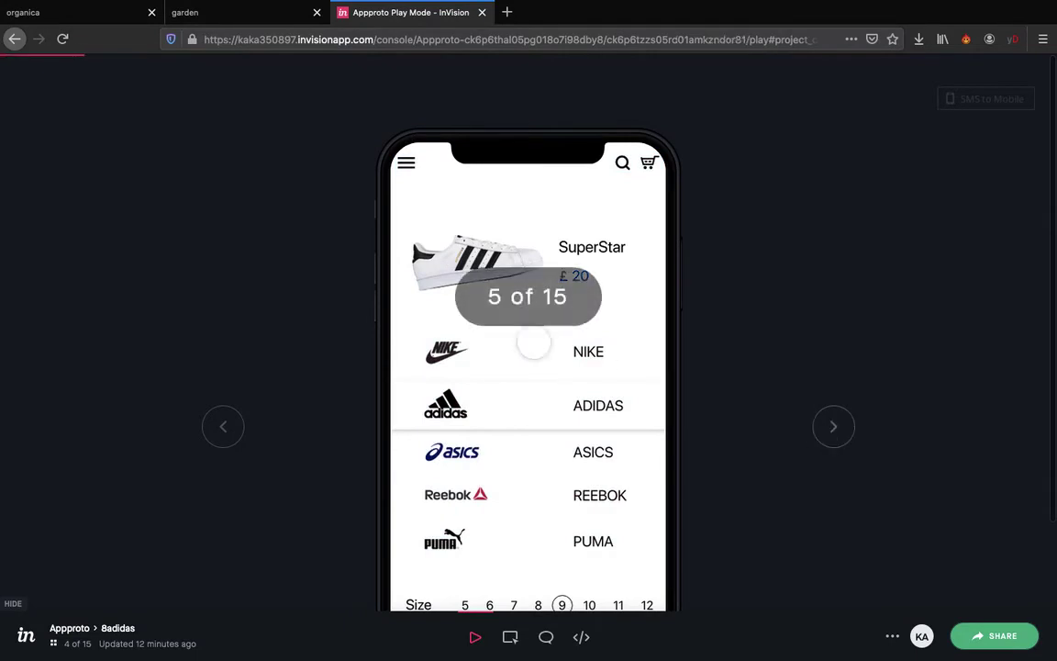
scroll(289, 293, "down", 1)
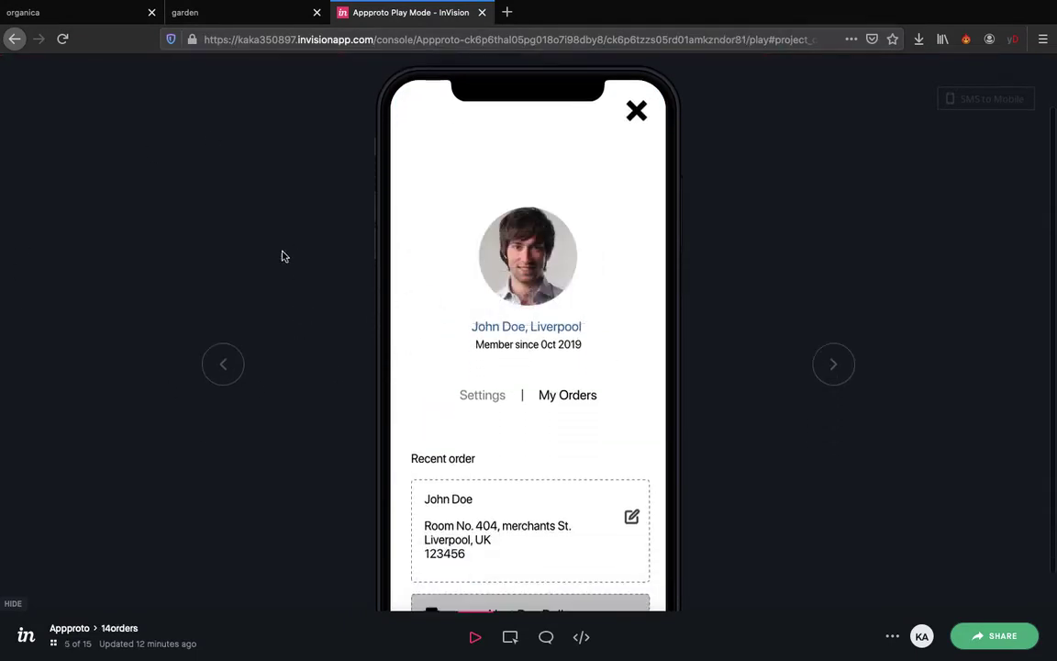
scroll(358, 356, "down", 1)
scroll(420, 240, "up", 2)
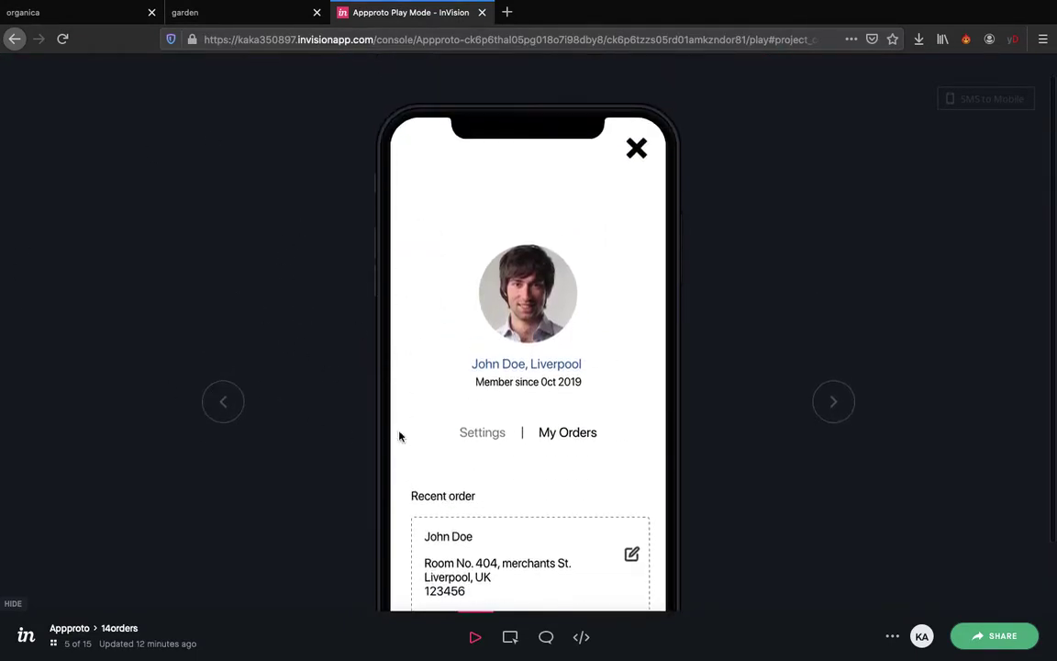
Return to build mode and add a hotspot over the 14orders screen's close icon
left_click(510, 636)
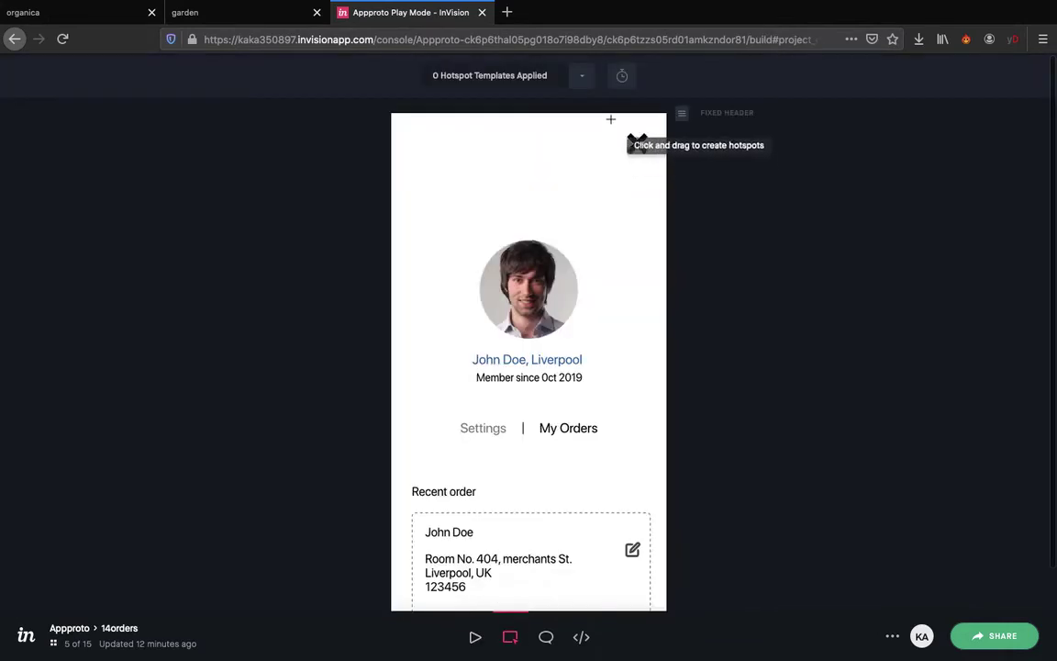
left_click_drag(617, 128, 655, 159)
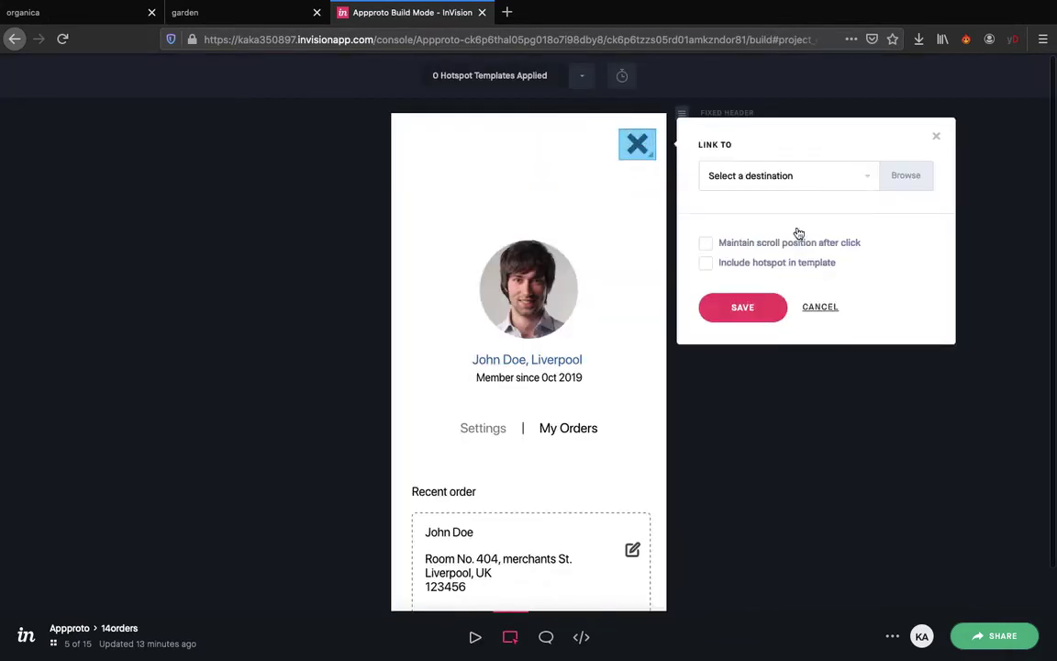
Link the close icon hotspot on the 14orders screen to 2Brands with a Pop transition and save it
left_click(803, 178)
scroll(734, 394, "down", 10)
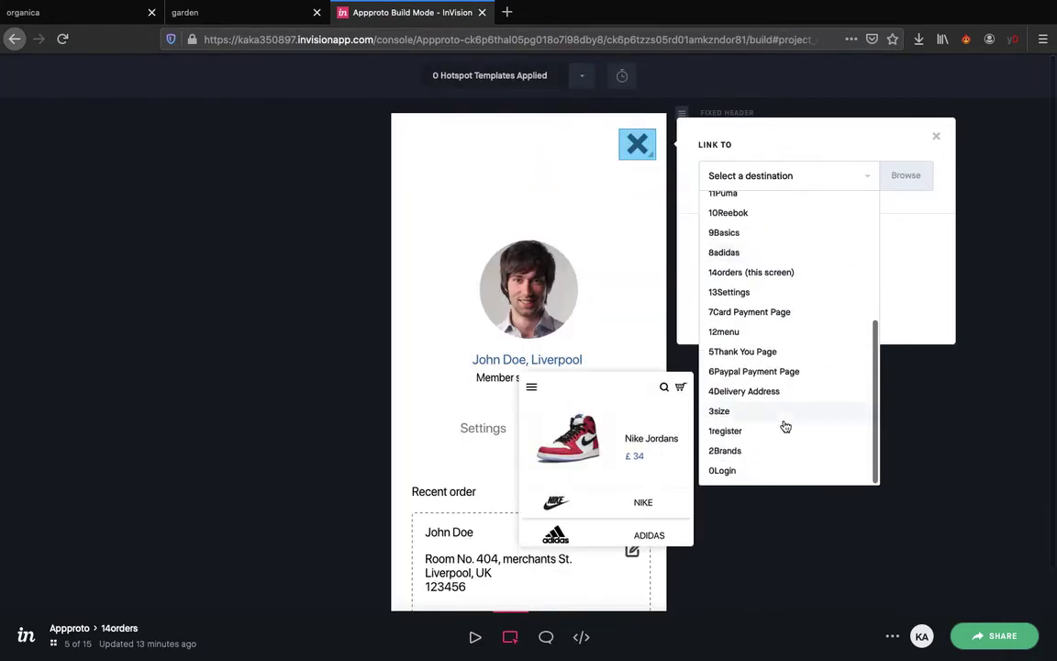
left_click(724, 450)
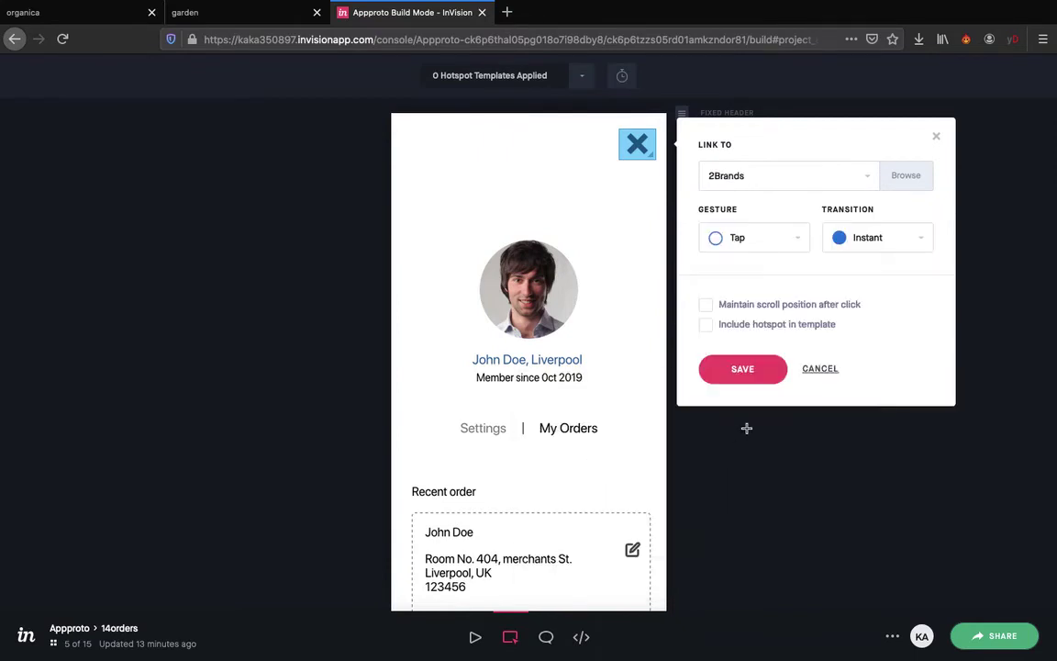
left_click(871, 247)
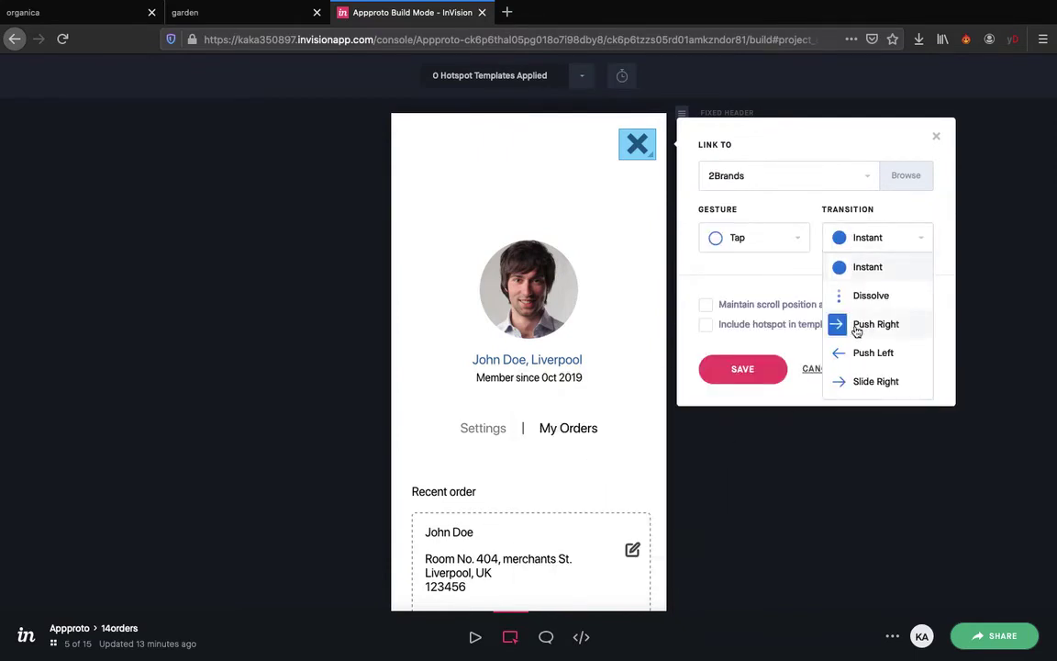
scroll(855, 327, "down", 5)
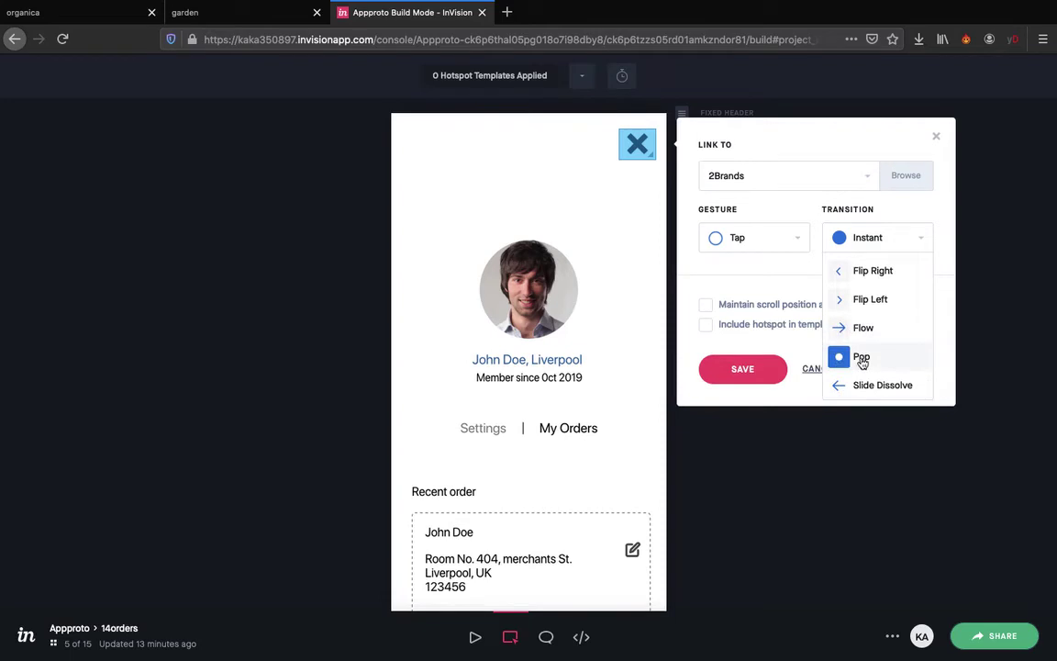
left_click(861, 358)
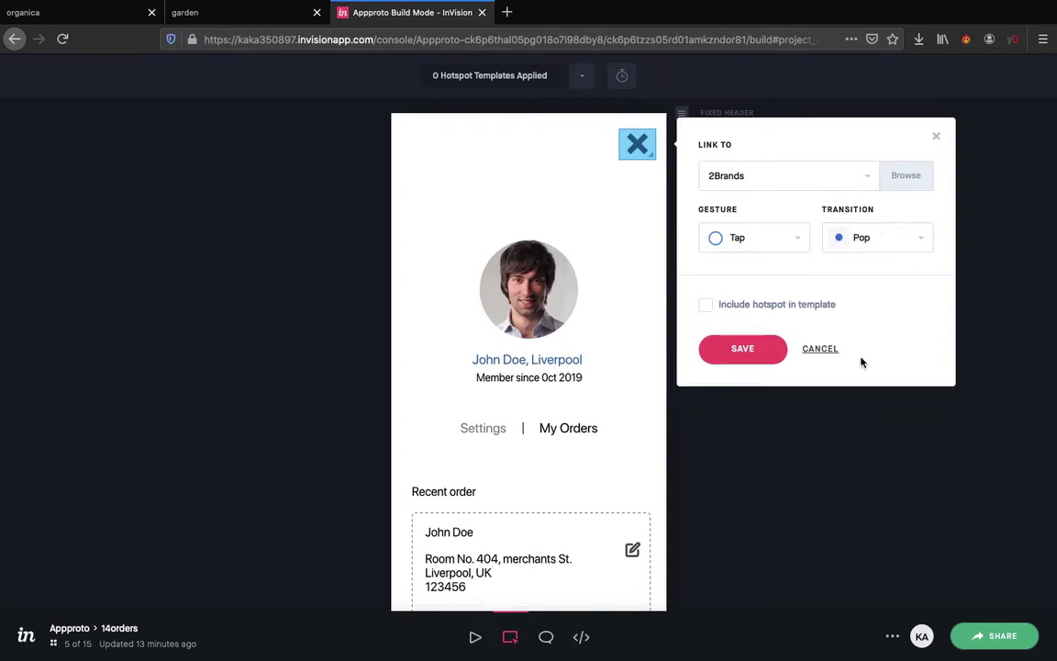
left_click(735, 350)
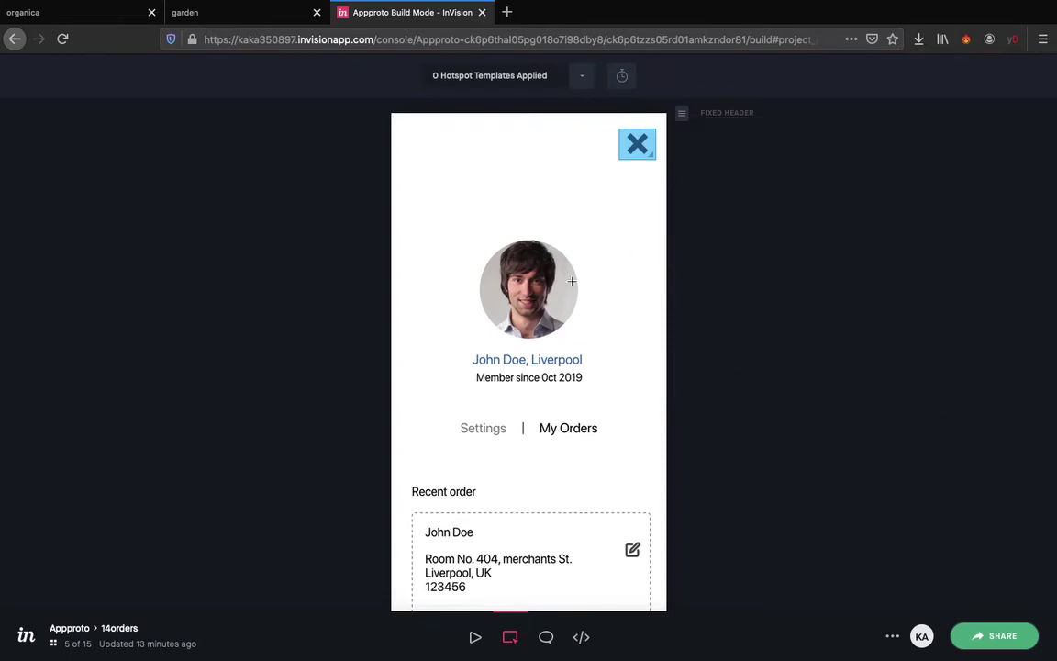
Add a hotspot over the Settings label on the orders screen, linked to 13Settings with a Dissolve transition, and save it
scroll(560, 306, "down", 2)
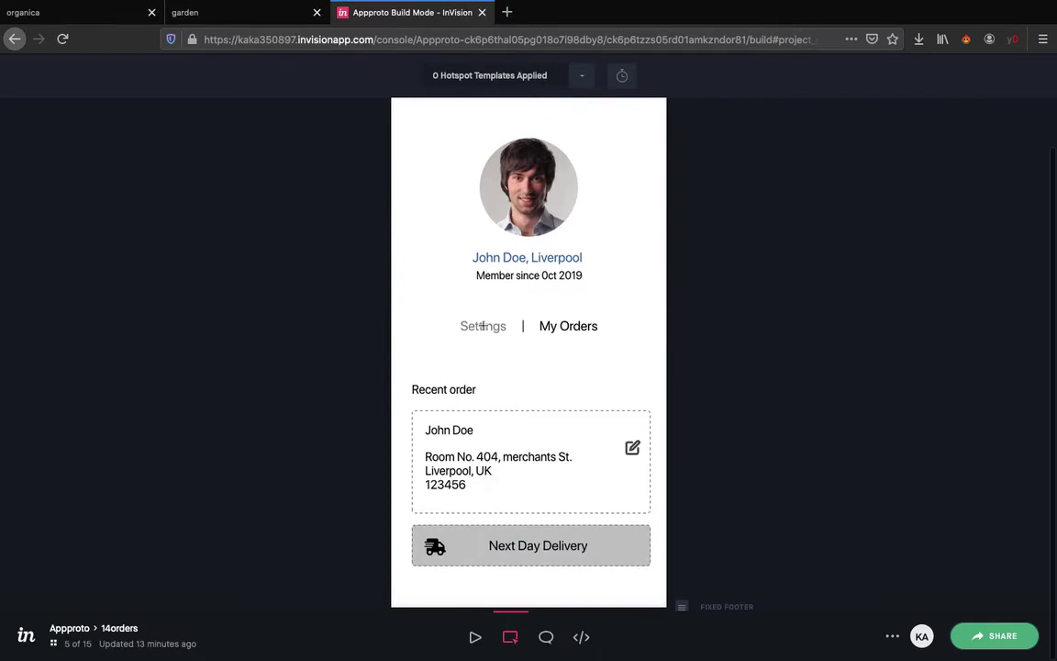
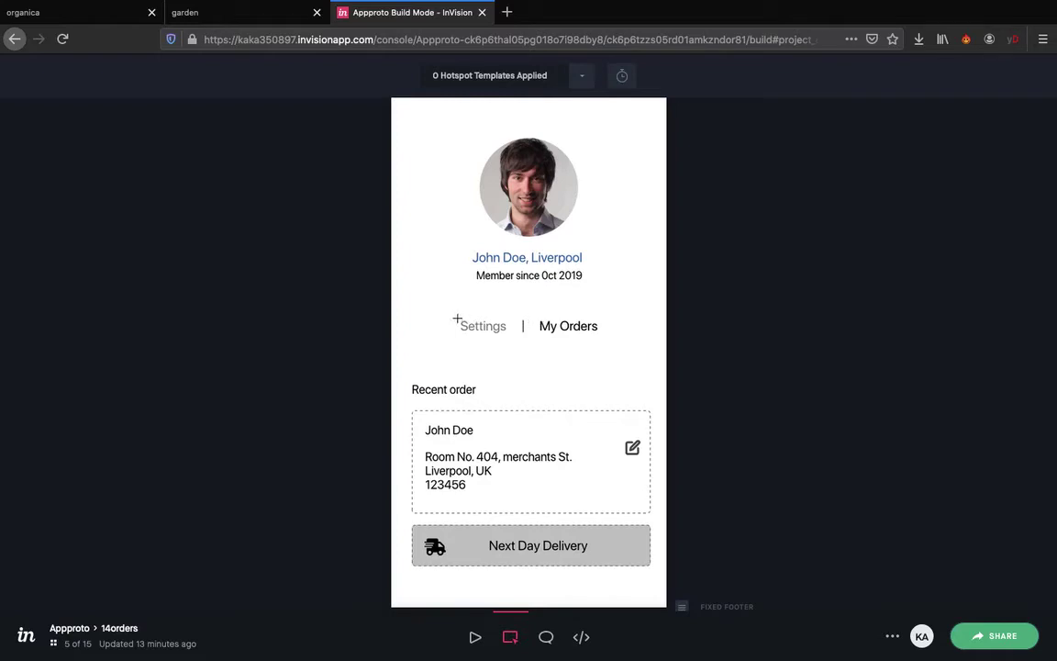
left_click_drag(457, 319, 515, 338)
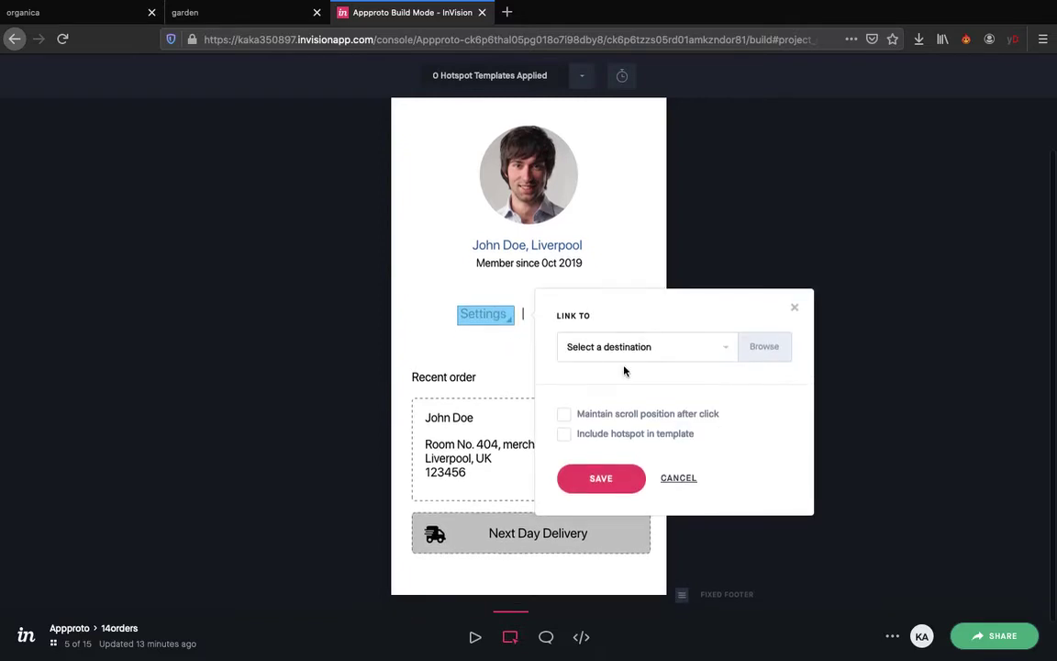
left_click(655, 356)
scroll(660, 481, "down", 4)
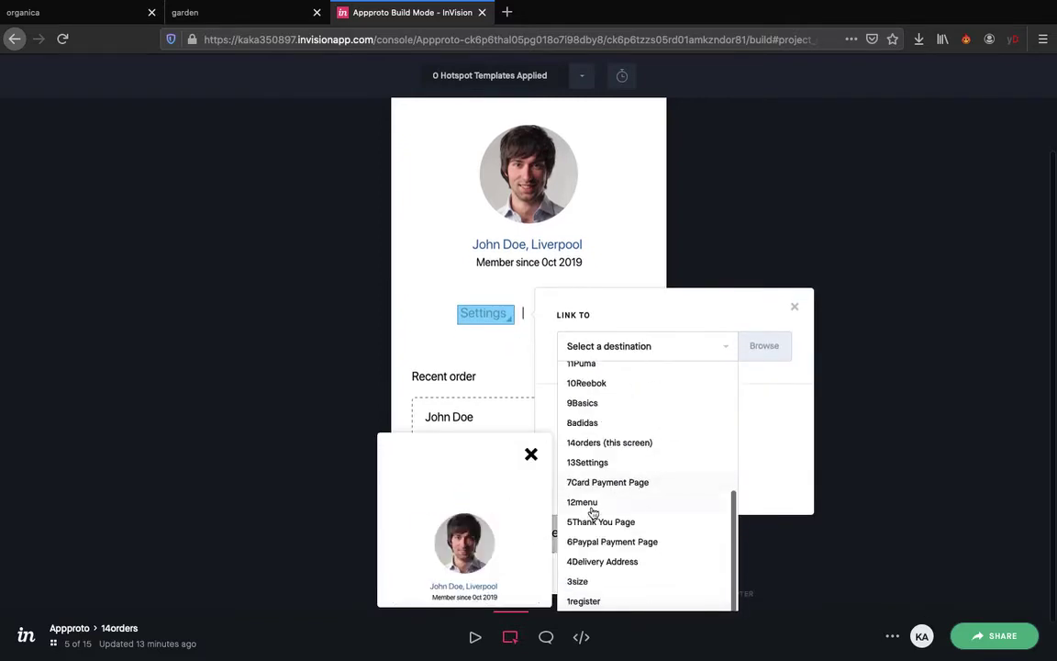
scroll(598, 527, "down", 2)
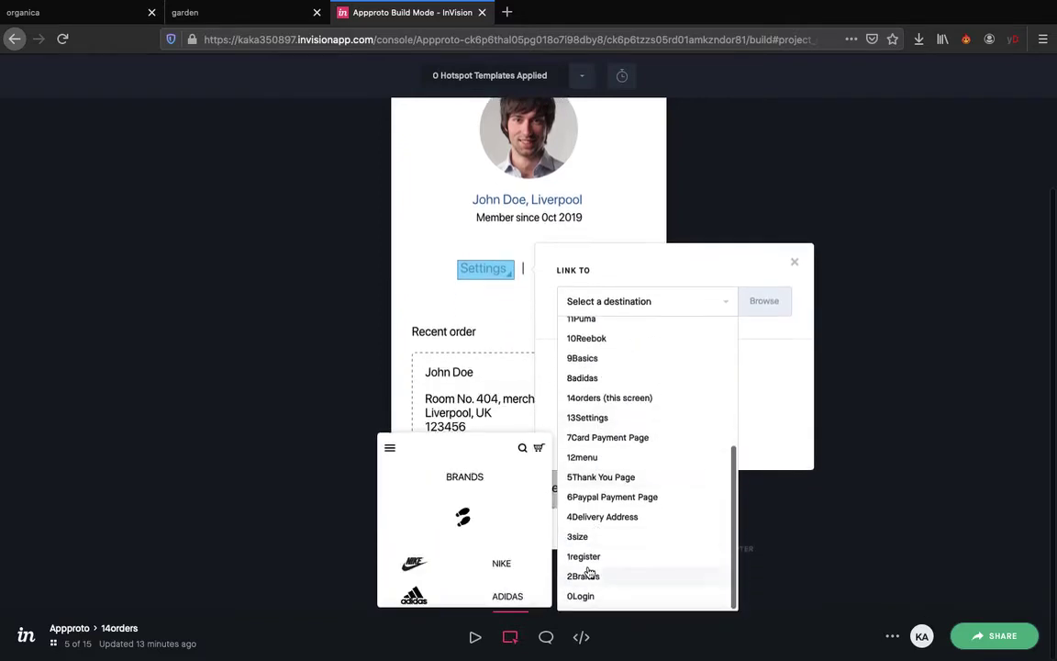
left_click(588, 420)
left_click(725, 363)
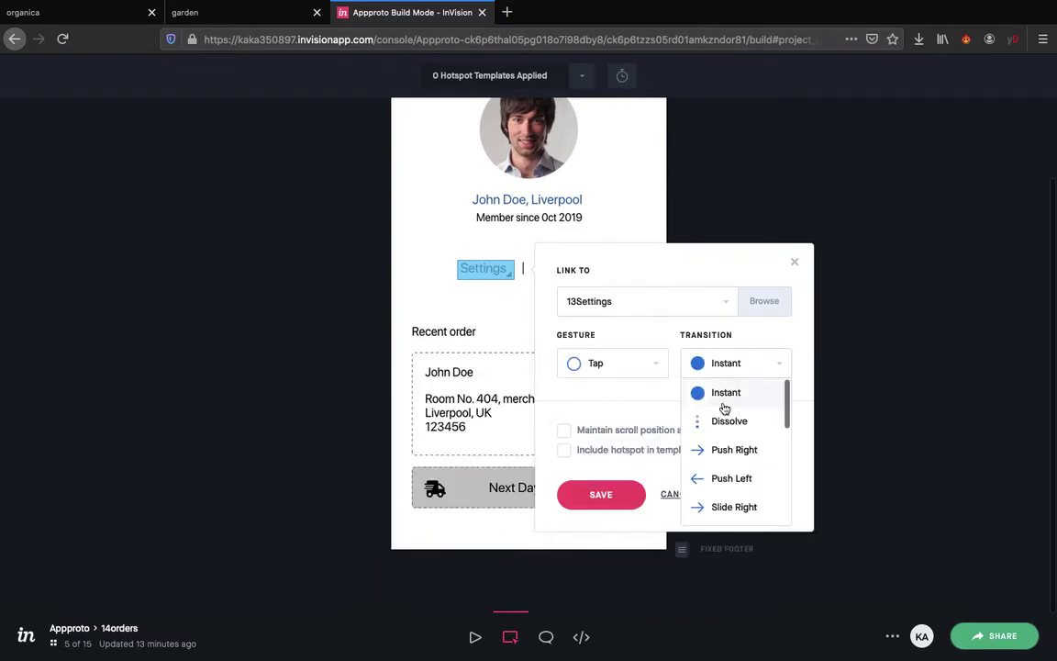
left_click(722, 420)
left_click(599, 493)
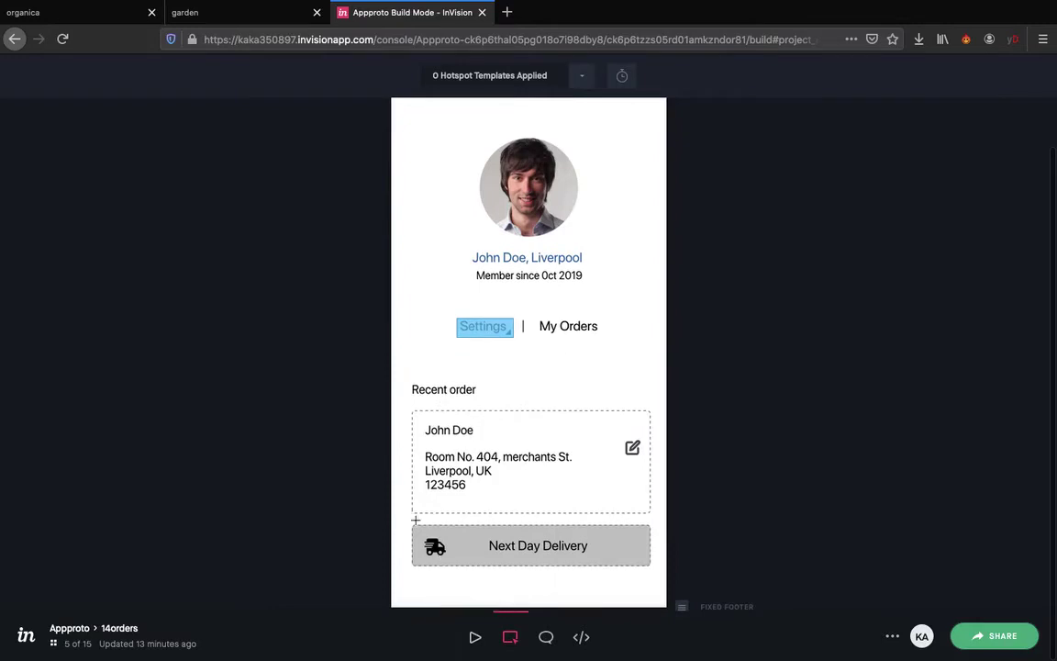
Add a hotspot over the recent order's edit icon, linked to 4Delivery Address with a Dissolve transition, and save it
left_click_drag(621, 440, 641, 457)
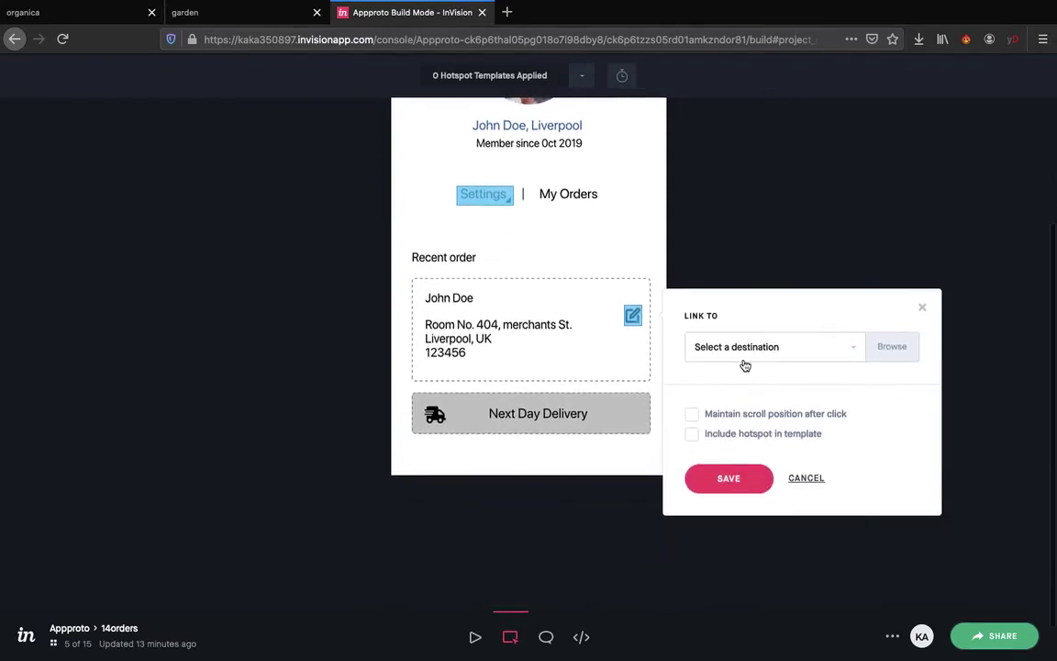
left_click(749, 352)
scroll(760, 543, "down", 5)
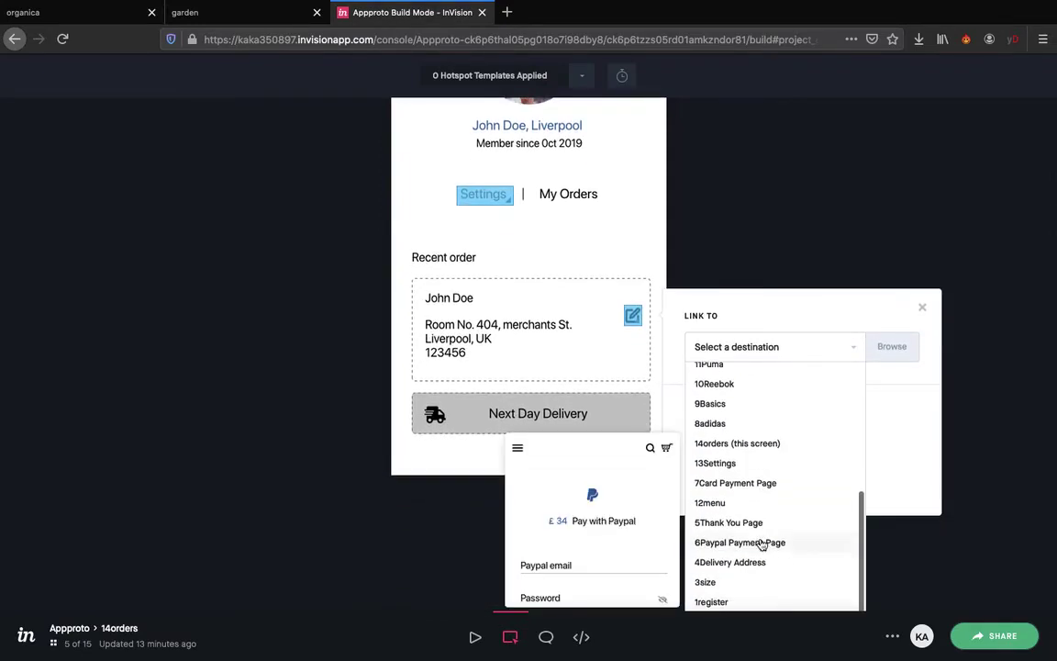
scroll(714, 503, "down", 2)
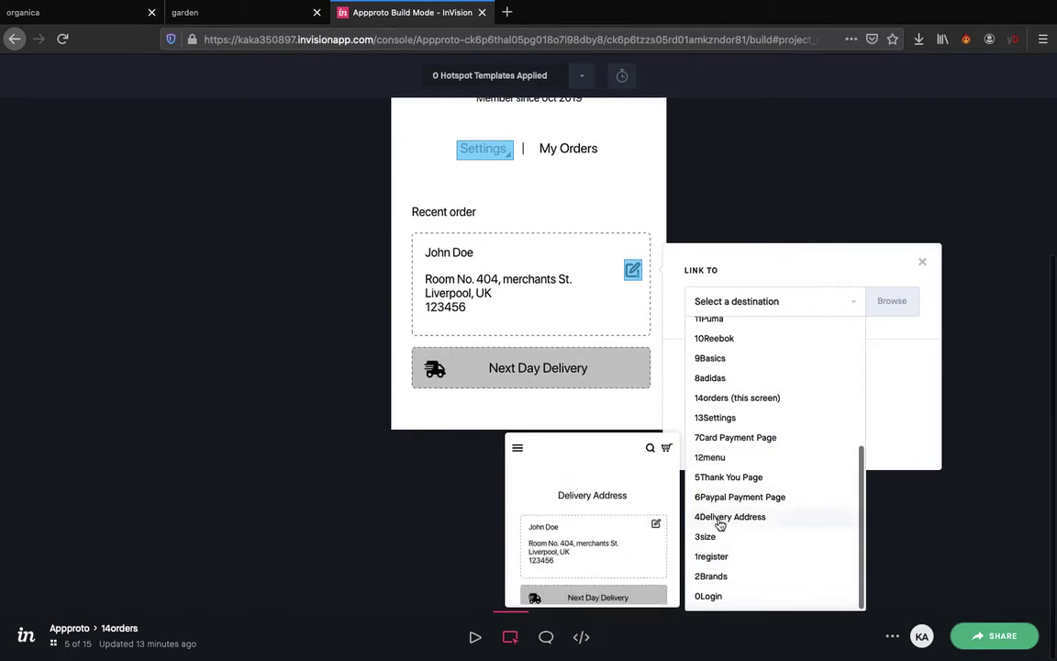
left_click(720, 519)
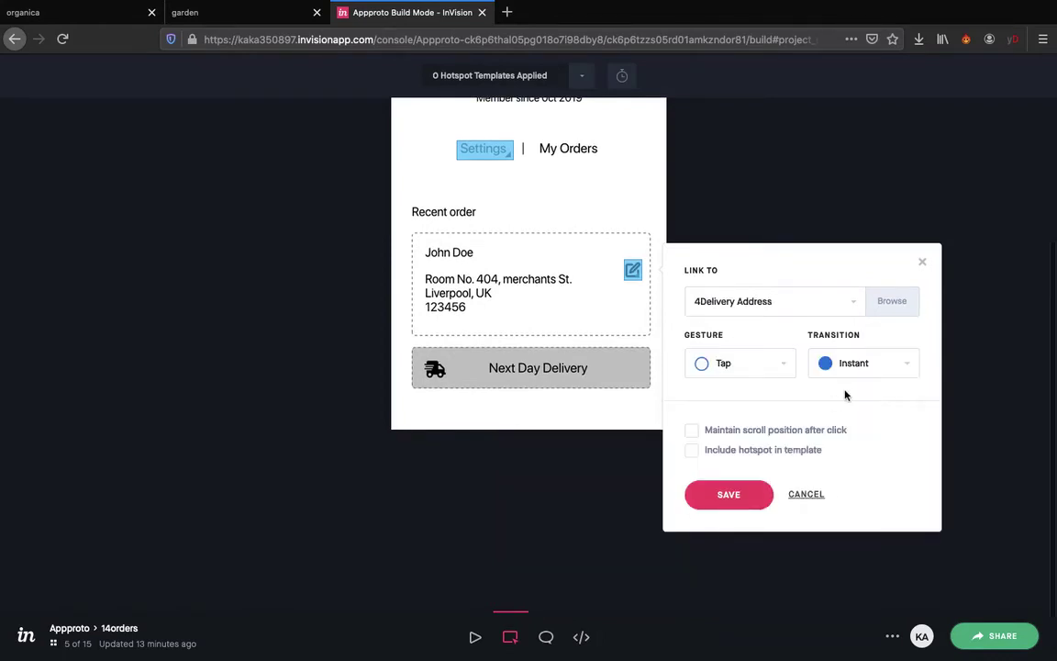
left_click(864, 365)
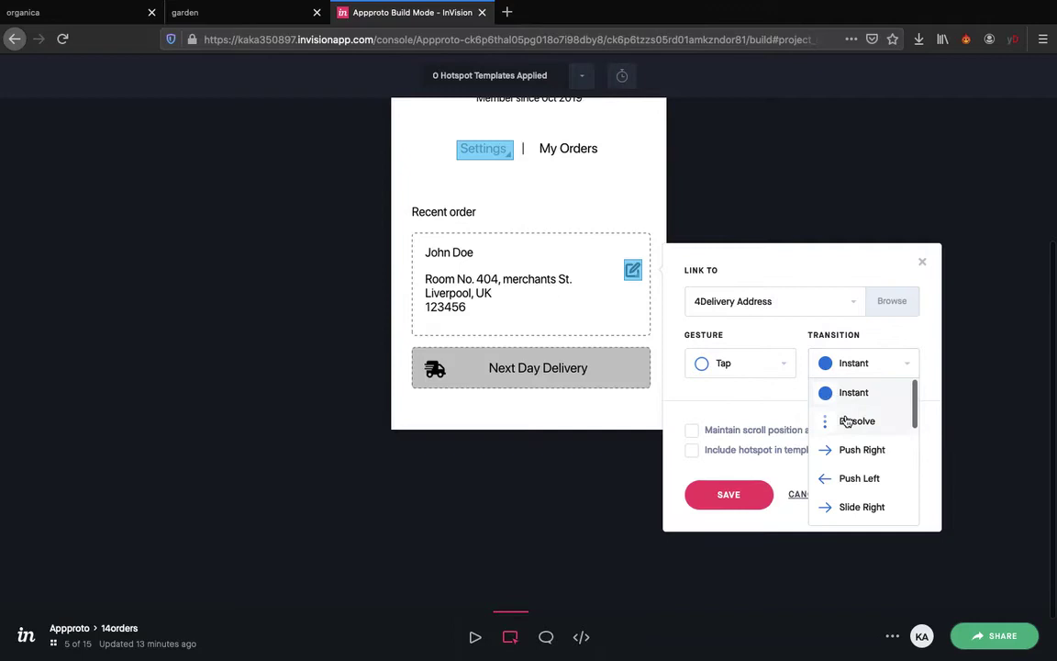
left_click(845, 420)
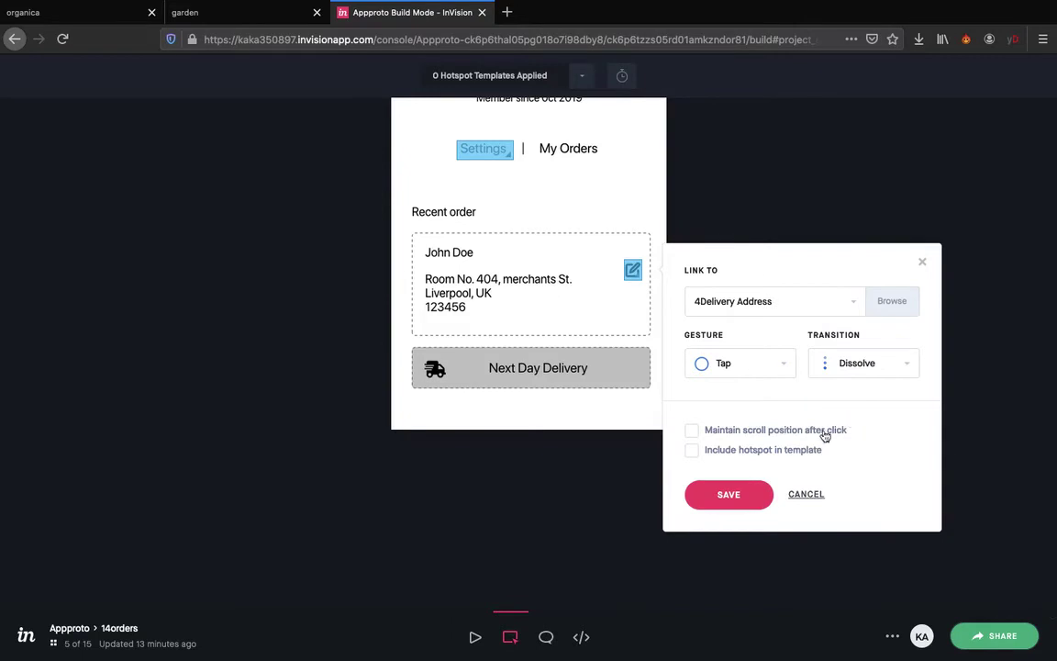
left_click(743, 499)
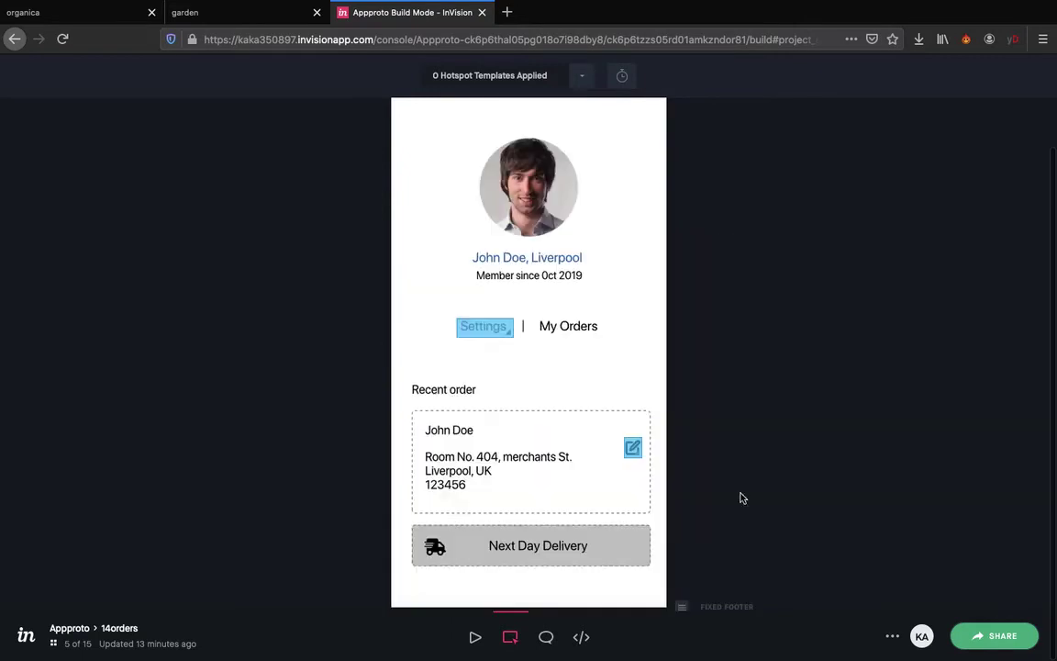
Advance to the 13Settings screen in the prototype preview and open that screen in build mode
left_click(474, 637)
left_click(833, 429)
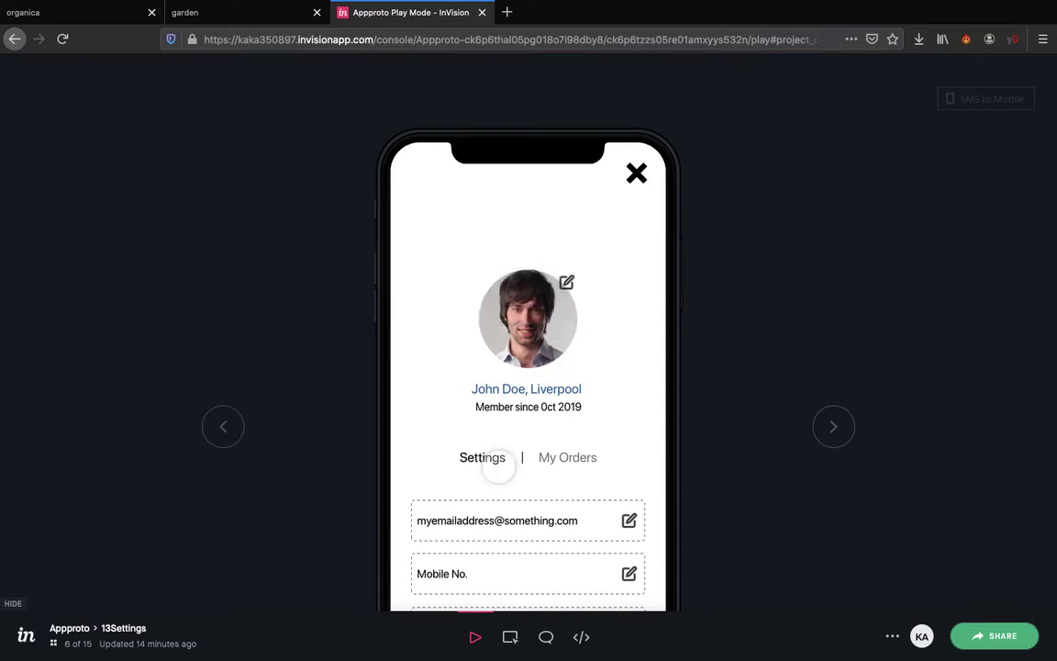
mouse_move(516, 650)
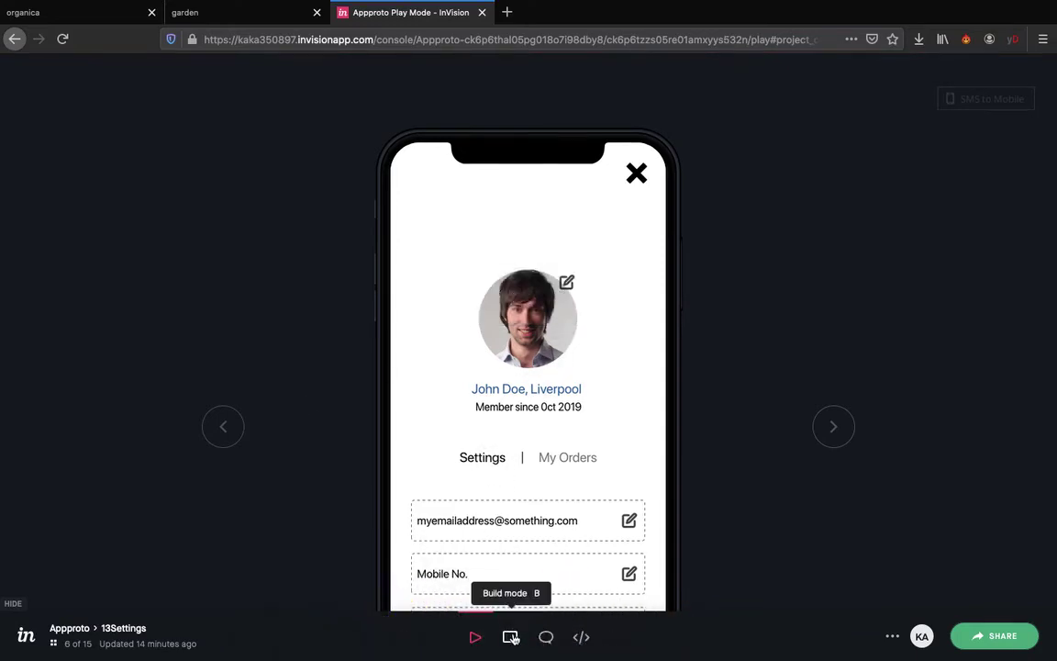
left_click(511, 636)
Add a hotspot over the close icon on the settings screen, linked to 2Brands with a Pop transition, and save it
left_click_drag(623, 130, 651, 158)
left_click(773, 175)
scroll(752, 385, "down", 5)
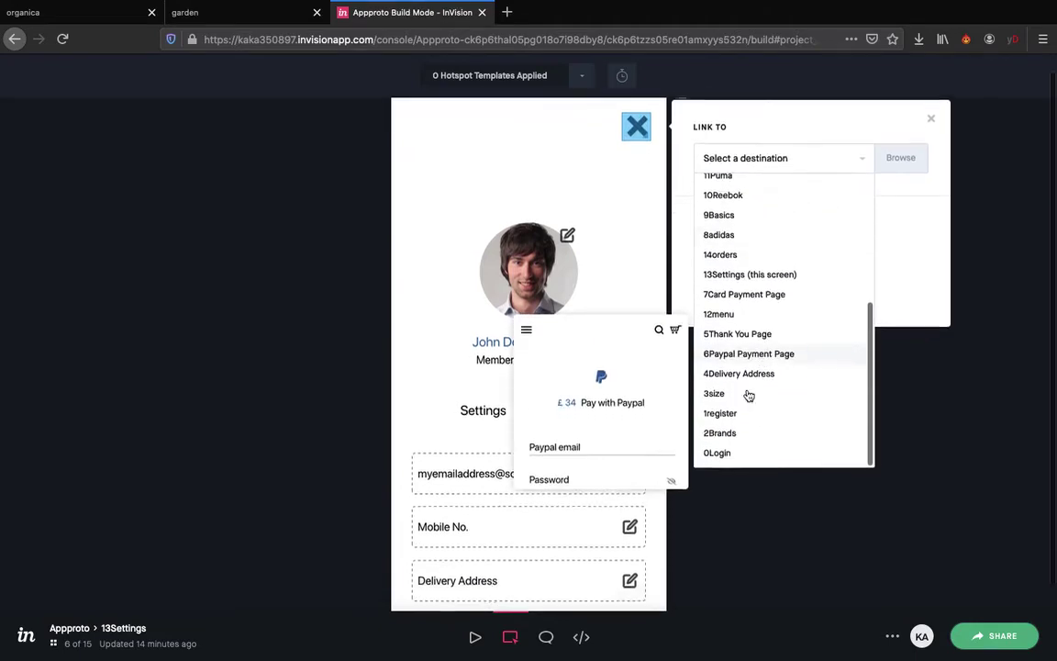
left_click(721, 376)
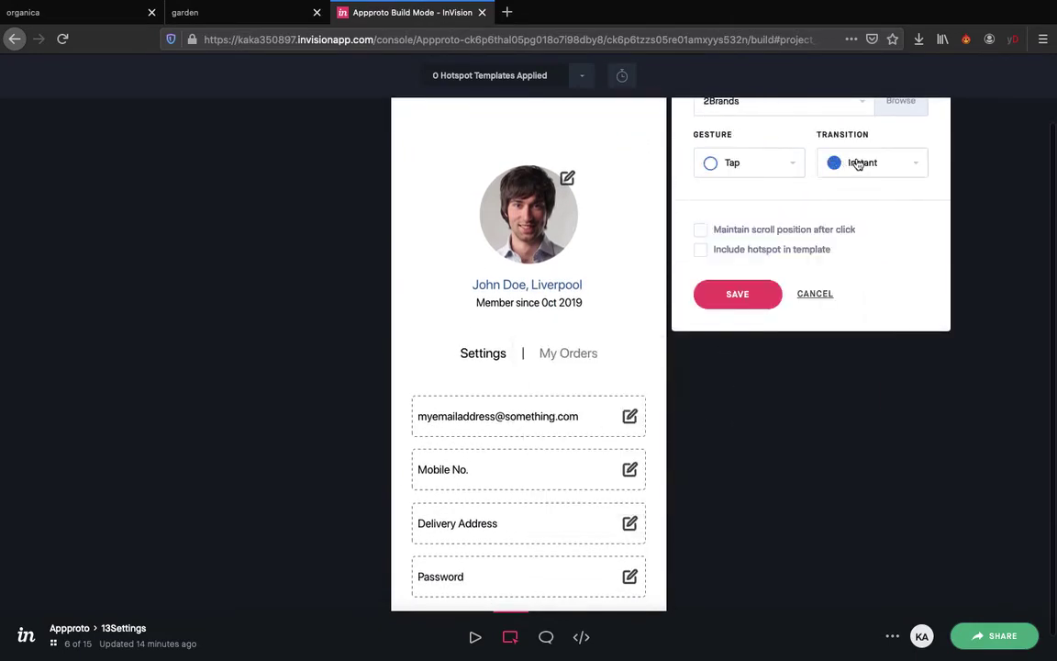
left_click(860, 161)
scroll(856, 230, "down", 1)
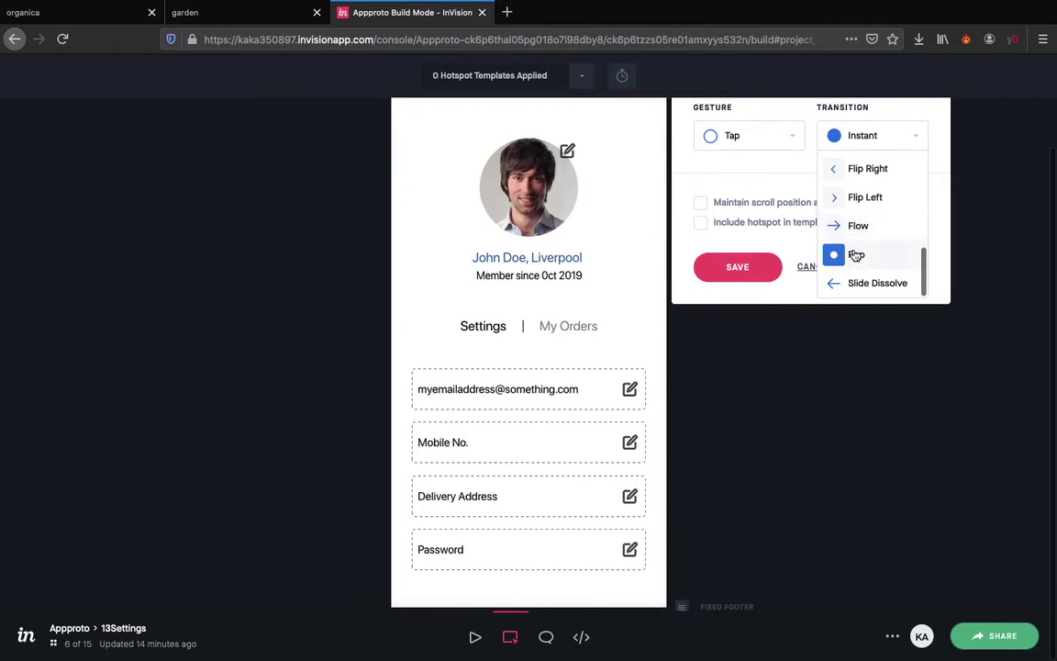
left_click(856, 255)
left_click(734, 248)
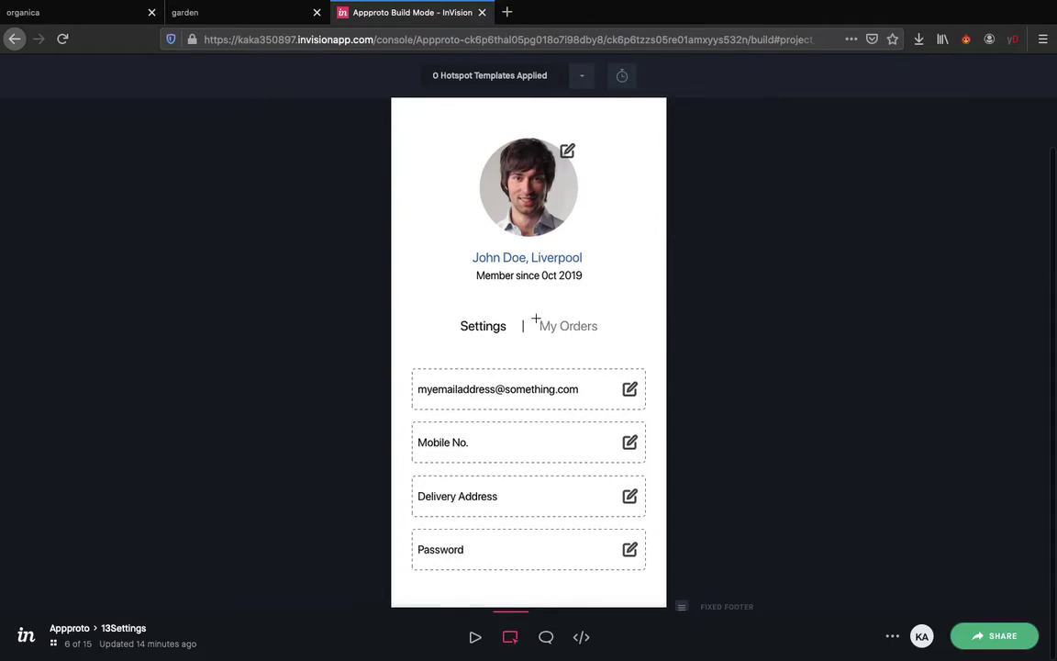
Add a hotspot over the My Orders label on the settings screen, linked to 4Delivery Address with a Dissolve transition, and save it
left_click_drag(536, 318, 601, 335)
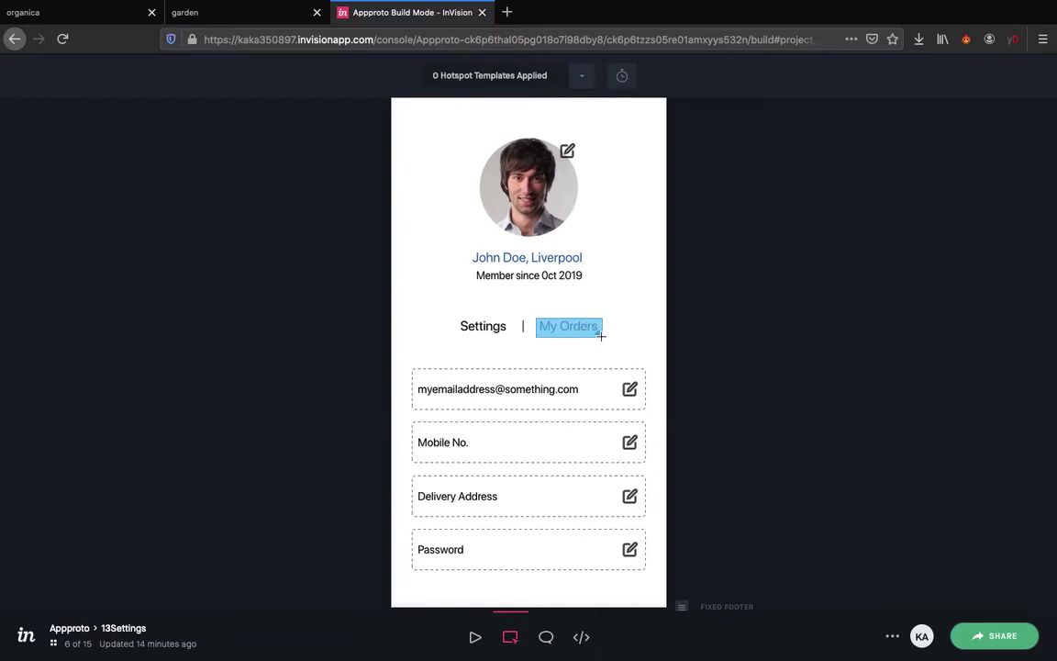
left_click(662, 346)
scroll(725, 439, "down", 5)
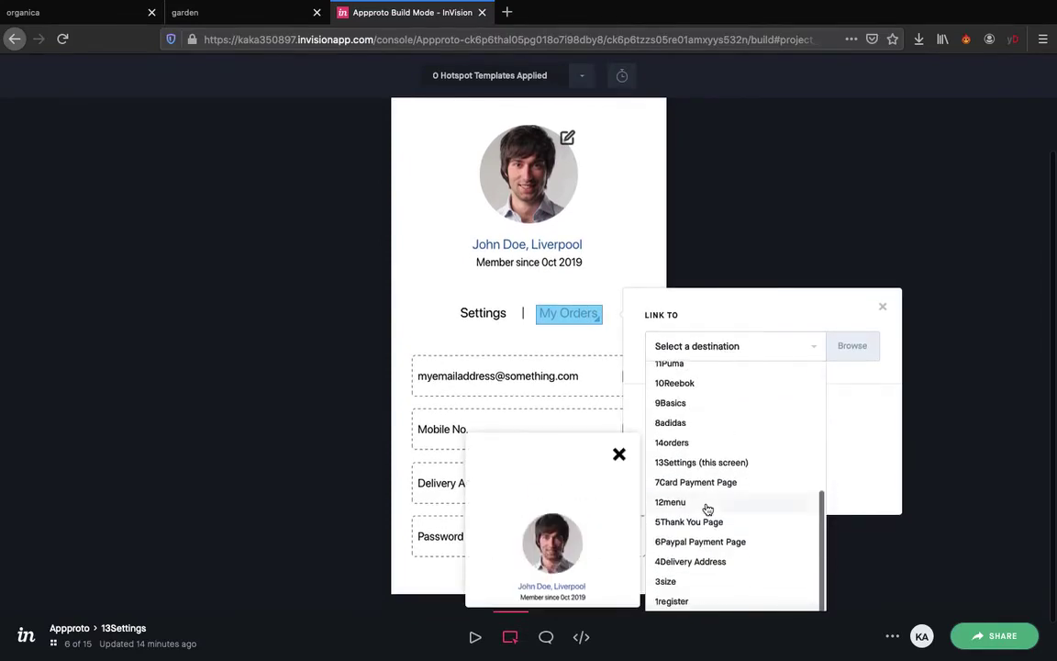
scroll(688, 495, "down", 2)
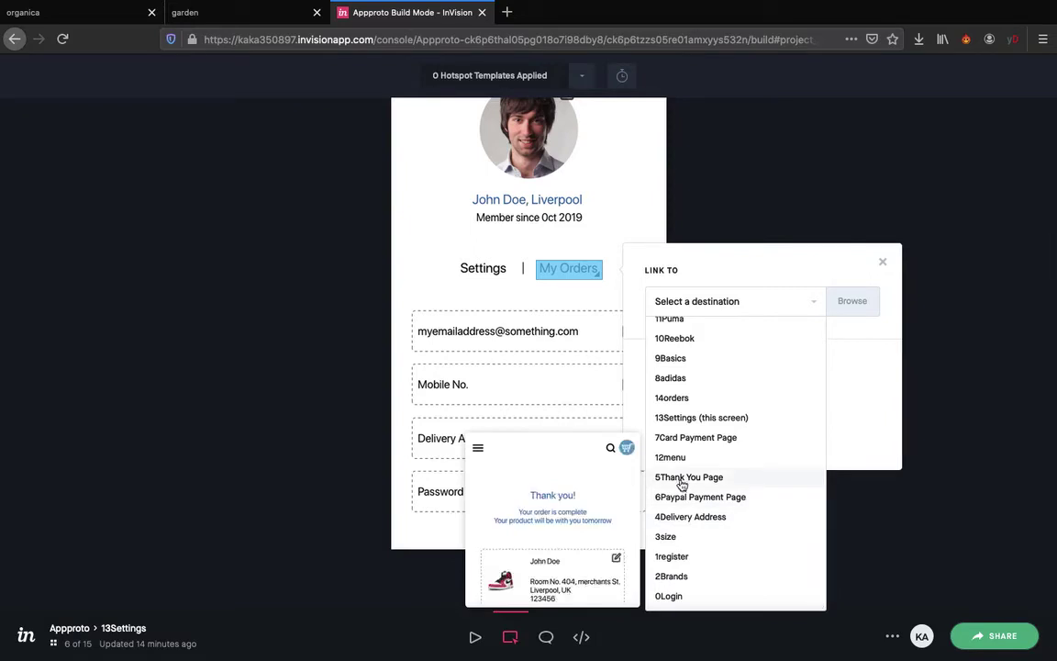
scroll(682, 486, "up", 3)
scroll(681, 490, "down", 2)
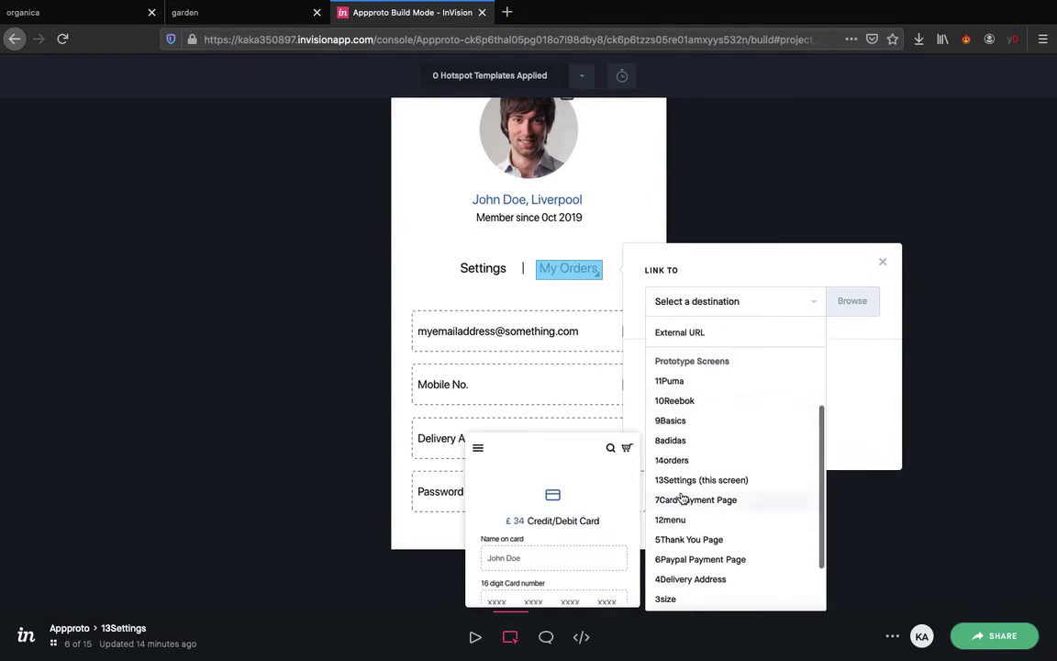
scroll(681, 500, "down", 3)
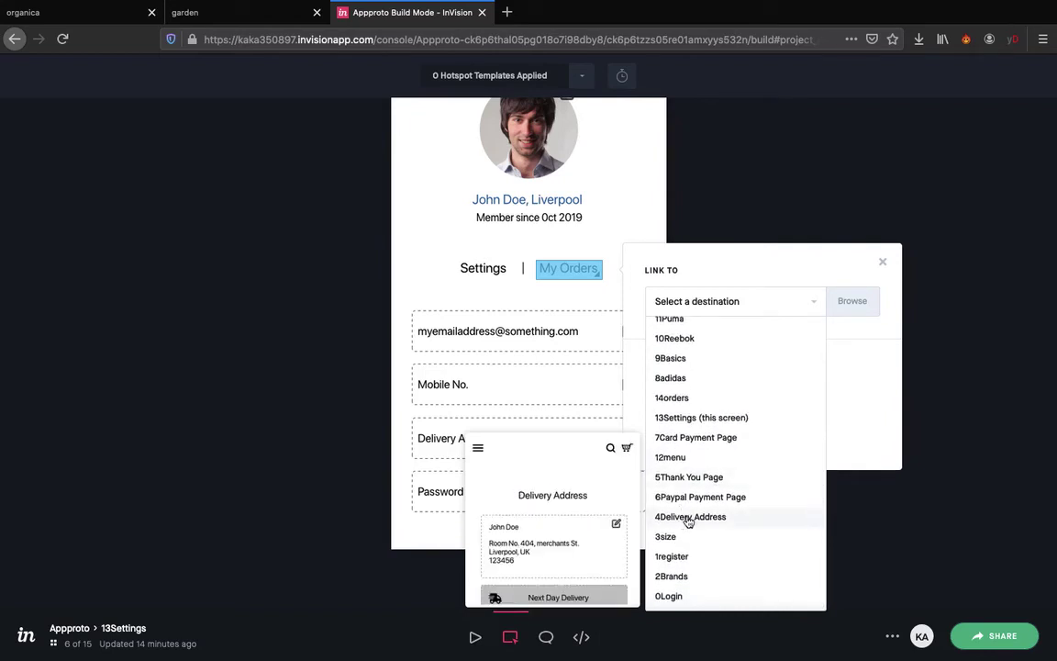
left_click(689, 516)
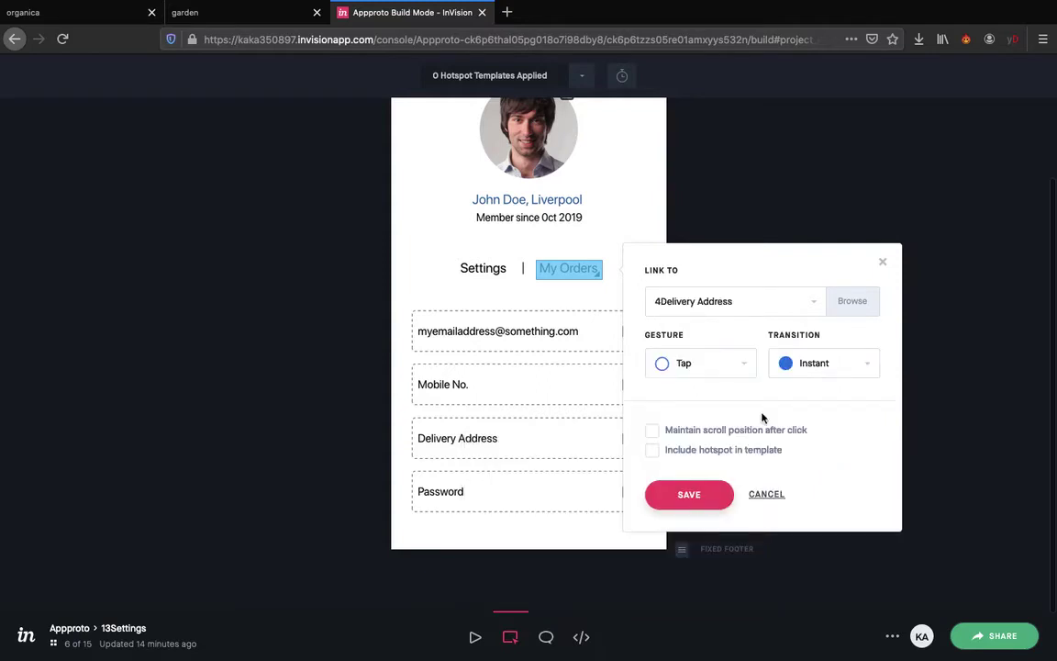
left_click(814, 366)
left_click(816, 420)
left_click(688, 495)
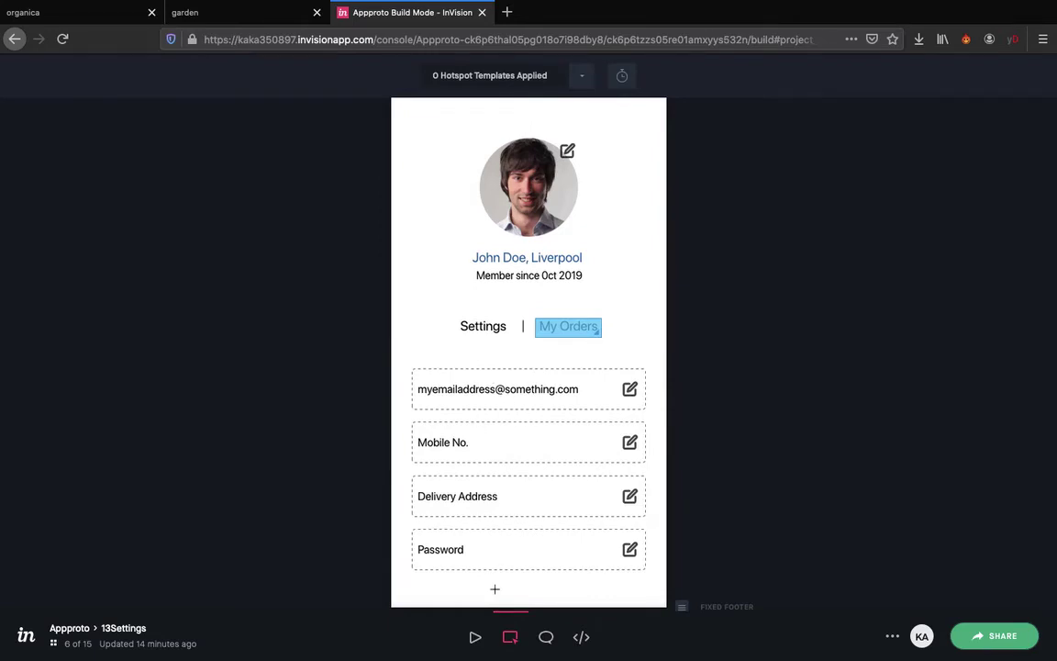
Preview the prototype and advance to the 7Card Payment Page screen
left_click(475, 636)
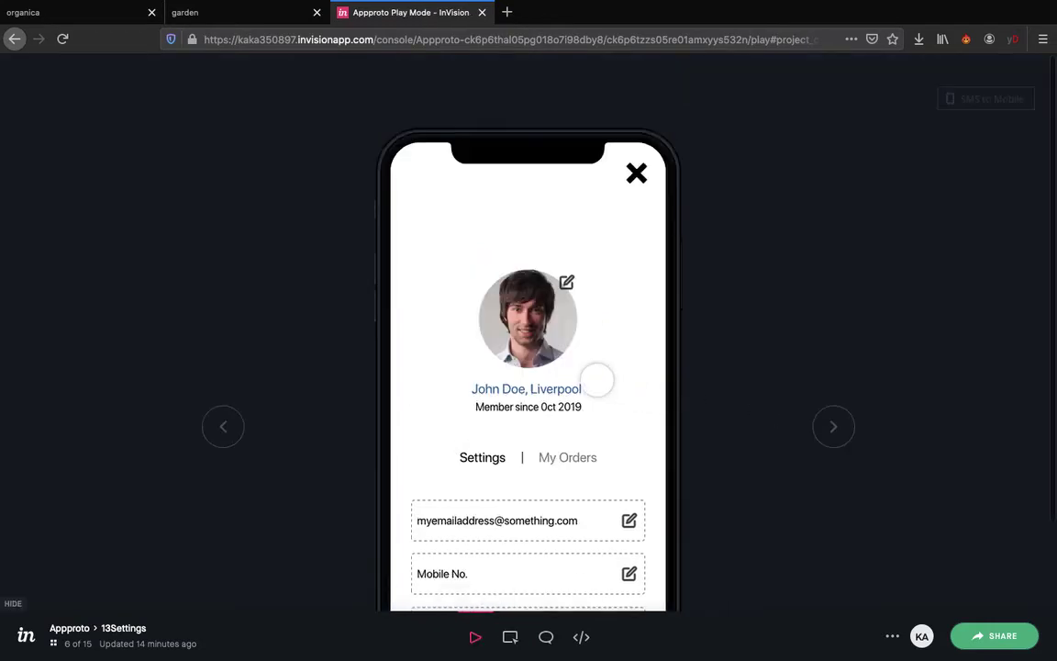
scroll(597, 379, "down", 4)
left_click(835, 265)
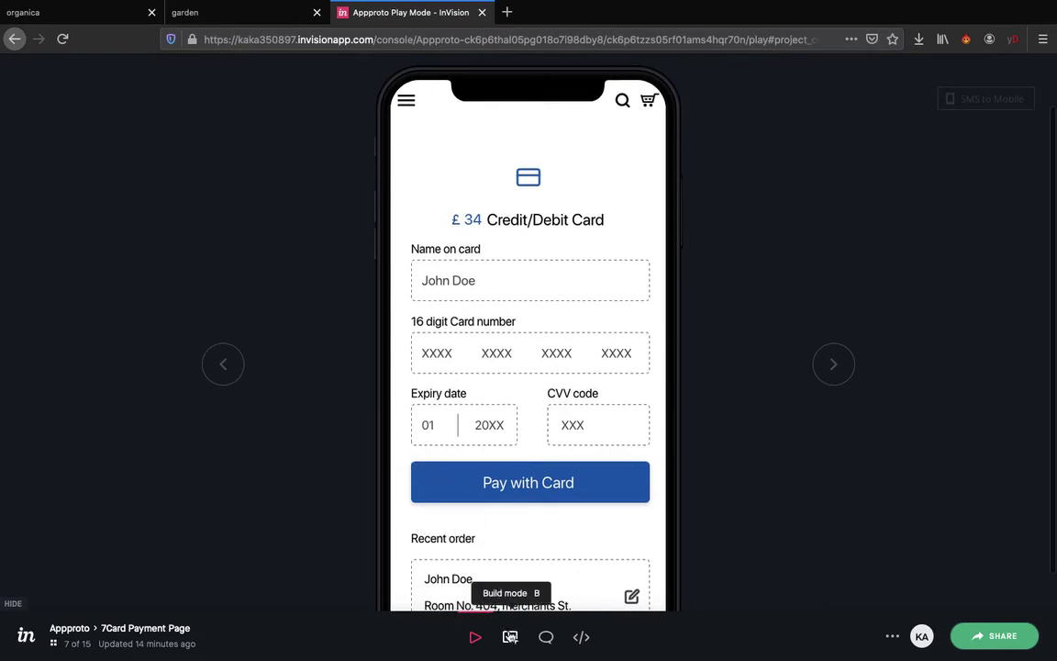
In build mode, add a hotspot over the card payment screen's hamburger icon, linked to 12menu with a Dissolve transition, and save it
left_click(510, 636)
left_click_drag(397, 124, 422, 145)
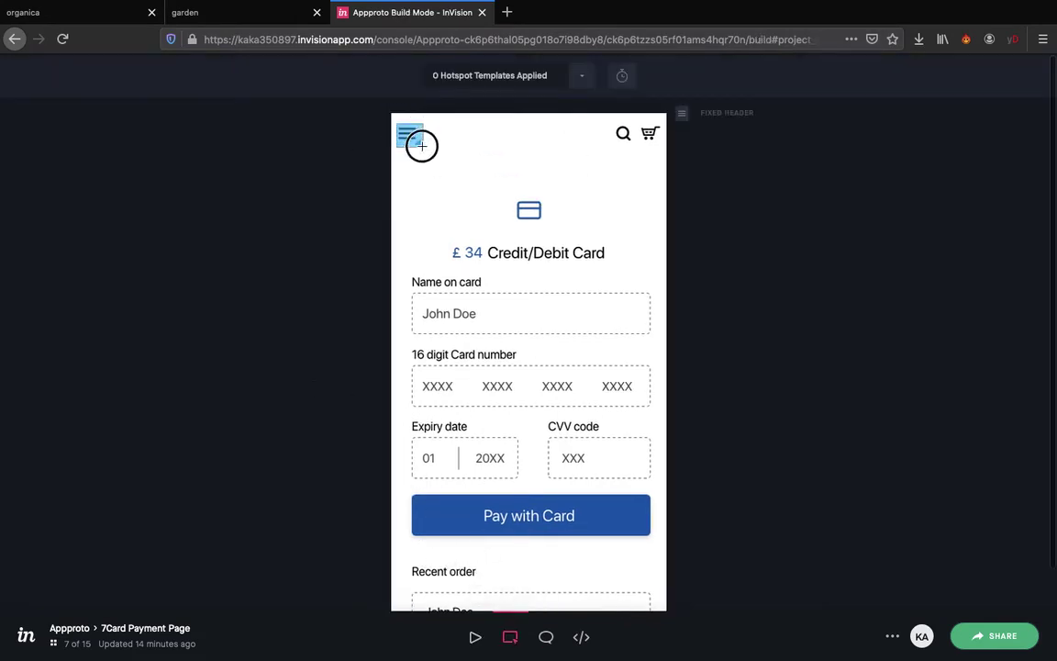
left_click(625, 168)
scroll(575, 384, "down", 3)
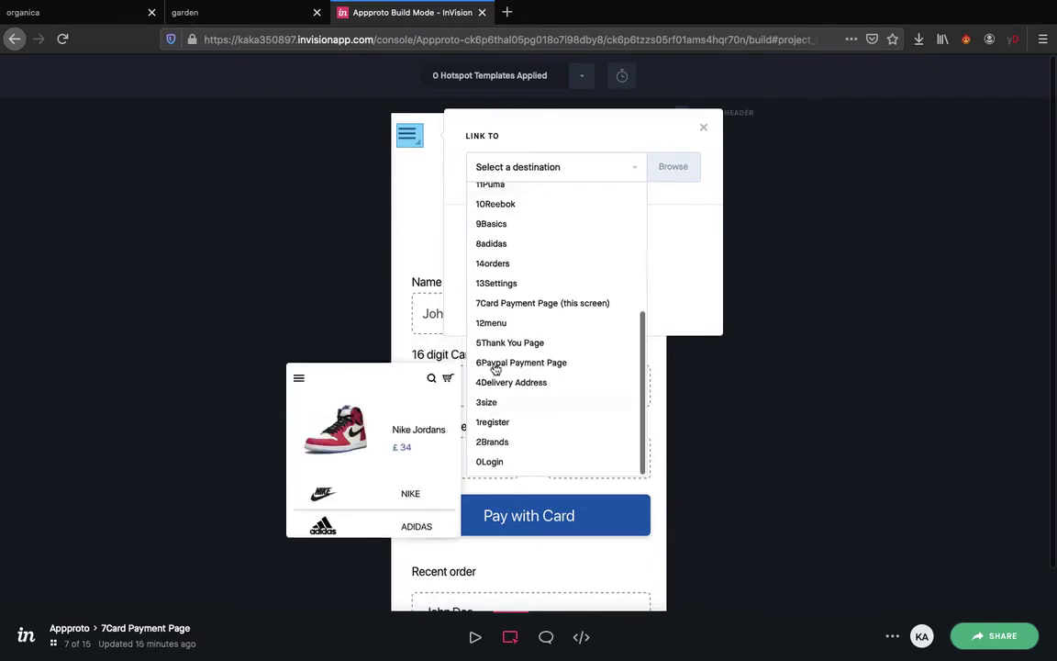
left_click(500, 325)
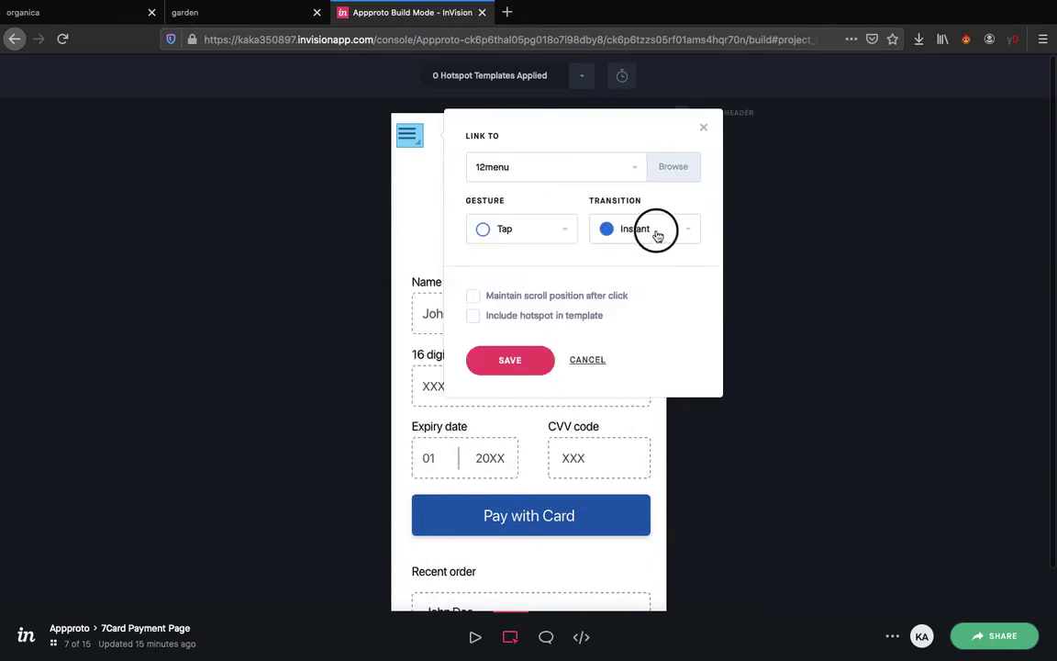
left_click(657, 236)
scroll(628, 290, "up", 3)
left_click(628, 289)
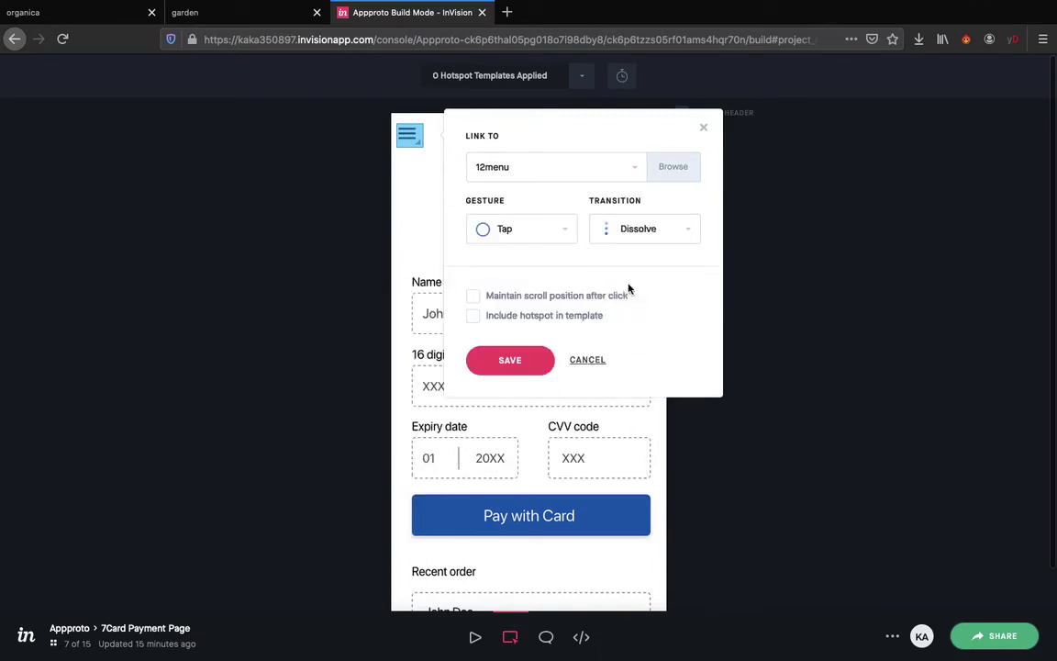
left_click(510, 360)
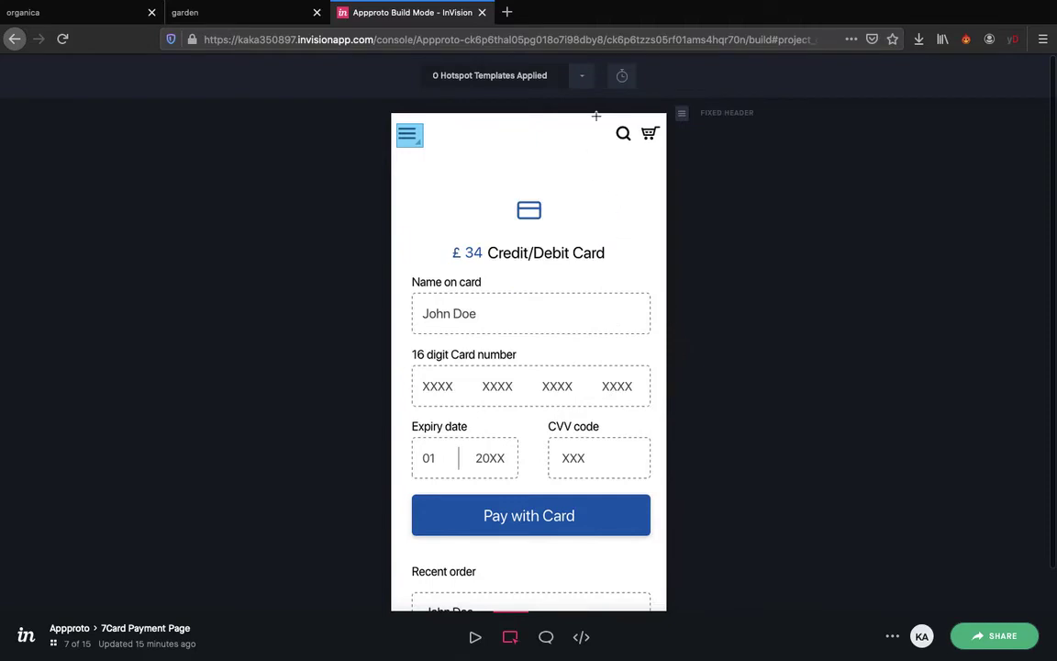
Add a hotspot over the search icon on the card payment screen, linked to 2Brands with a Dissolve transition, and save it
left_click_drag(610, 126, 635, 143)
left_click(745, 168)
scroll(737, 367, "down", 5)
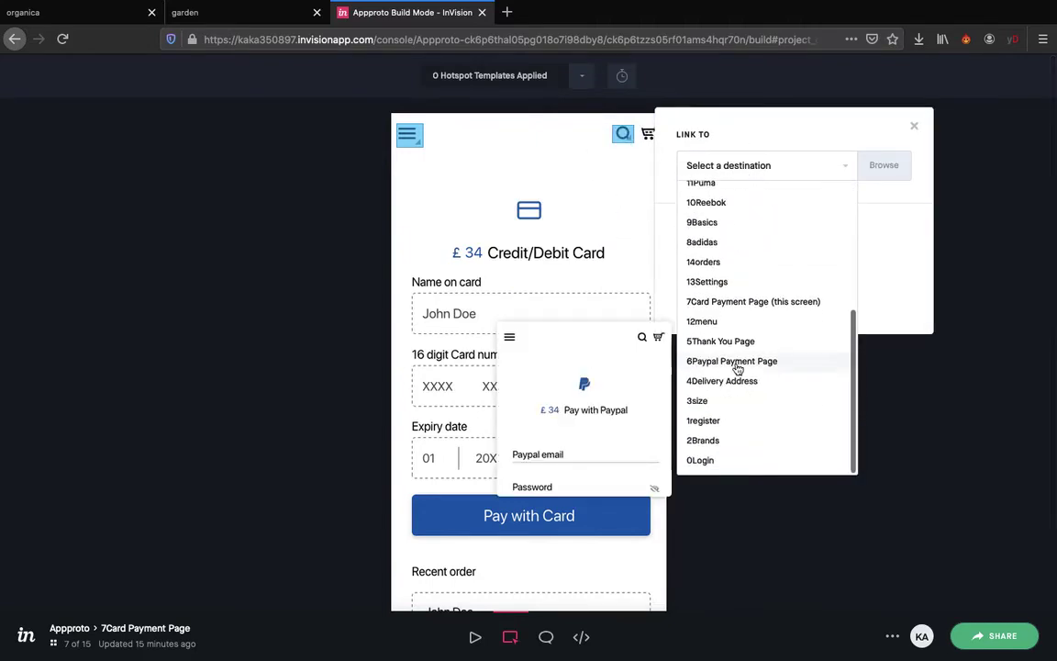
left_click(704, 440)
left_click(849, 225)
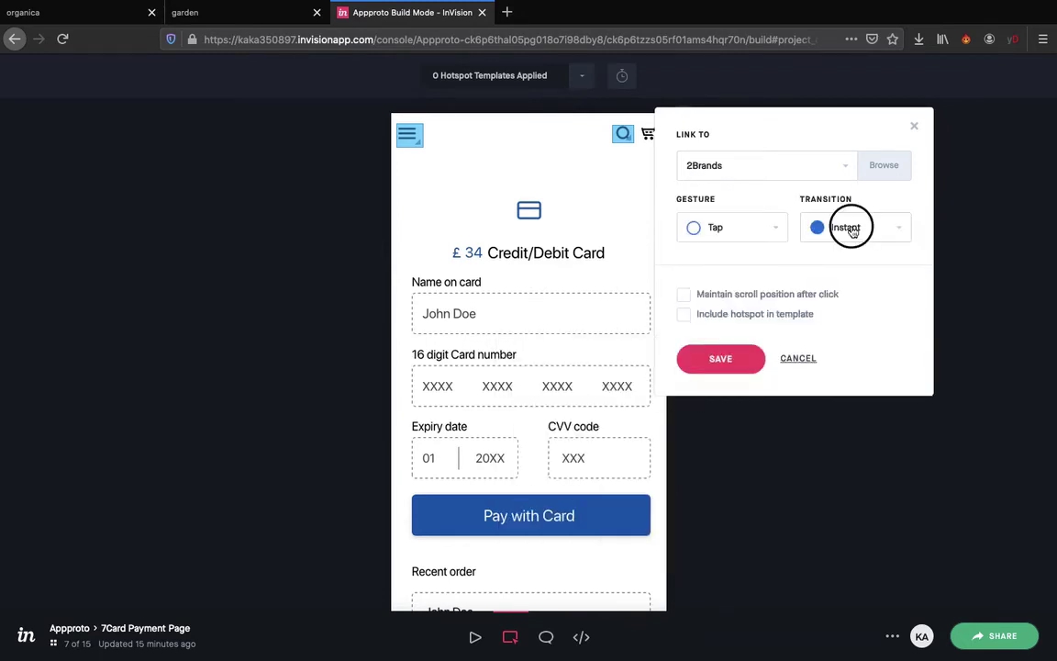
left_click(838, 286)
left_click(740, 365)
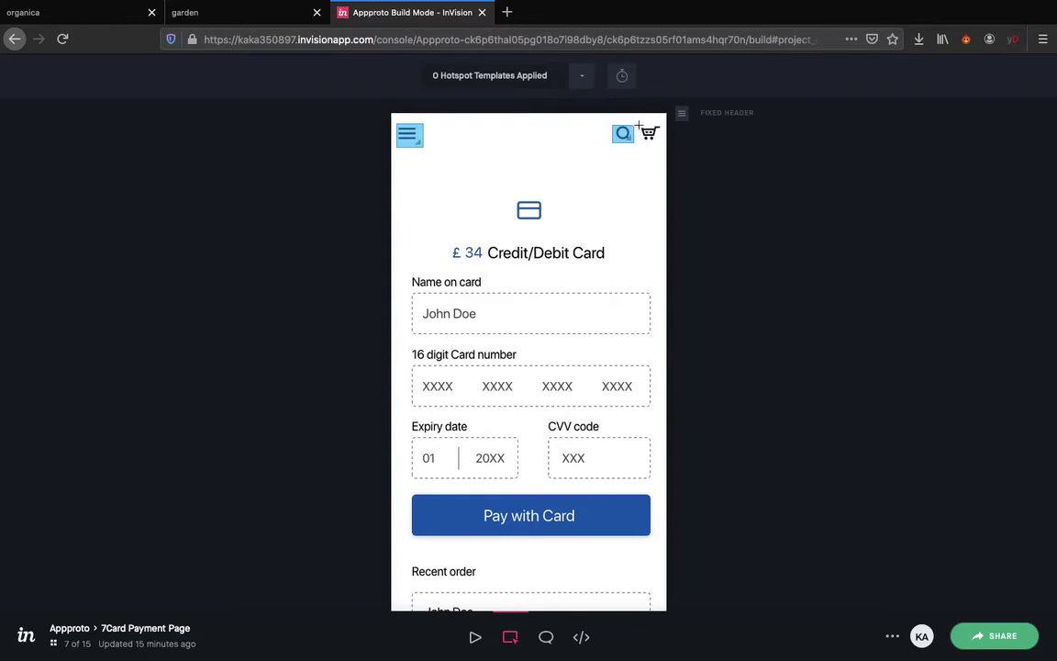
Add a hotspot over the cart icon on the card payment screen, linked to 7Card Payment Page with a Dissolve transition, and save it
left_click_drag(639, 125, 660, 144)
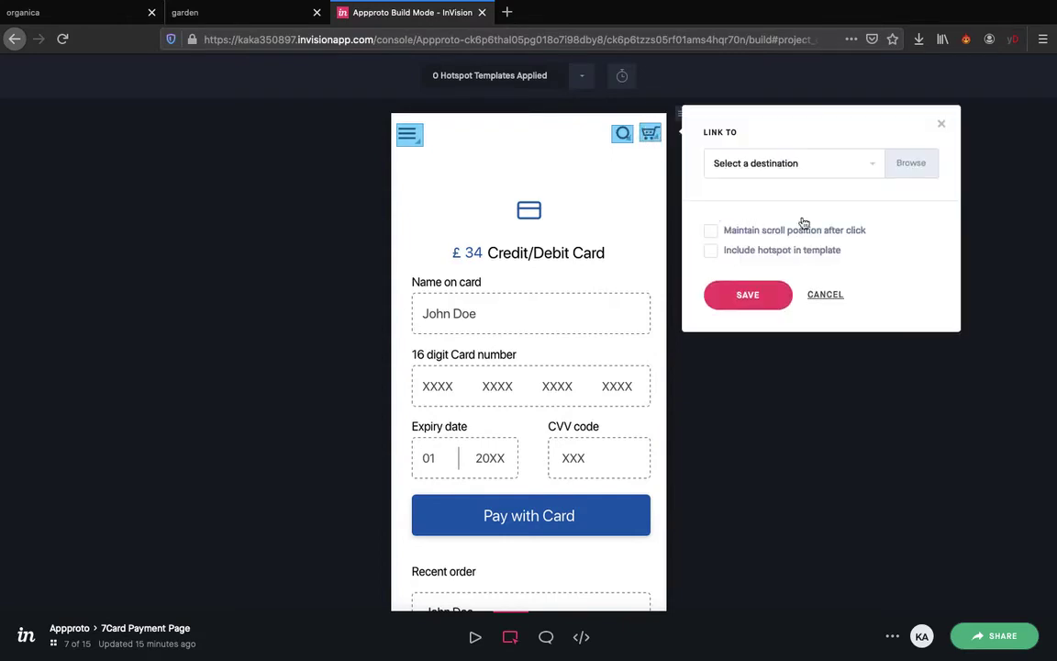
left_click(810, 166)
scroll(755, 379, "down", 5)
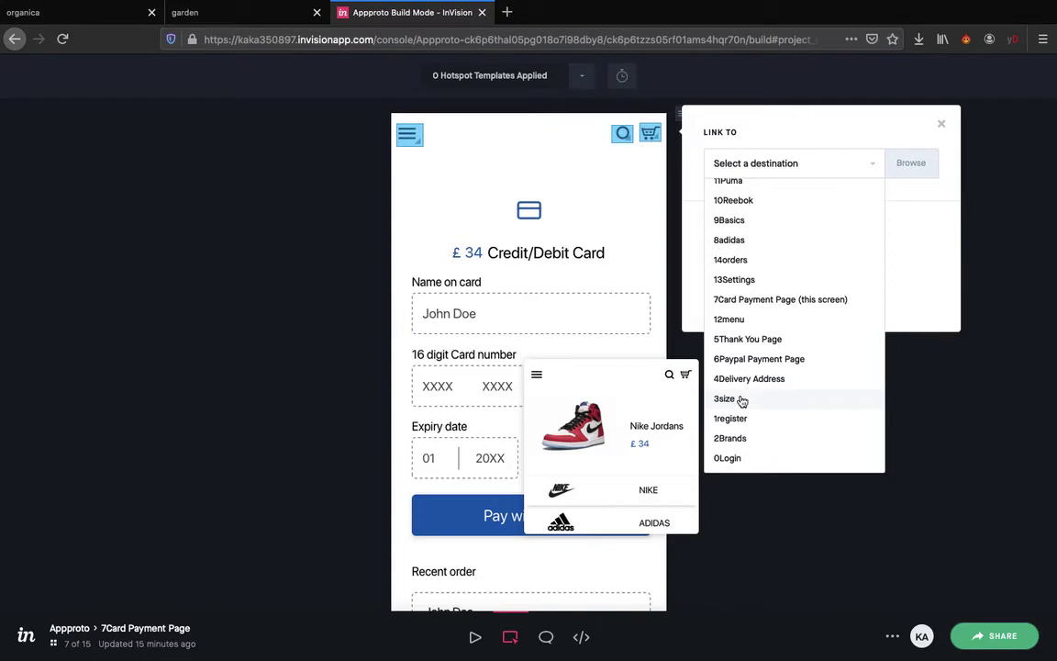
left_click(741, 301)
left_click(868, 229)
left_click(868, 278)
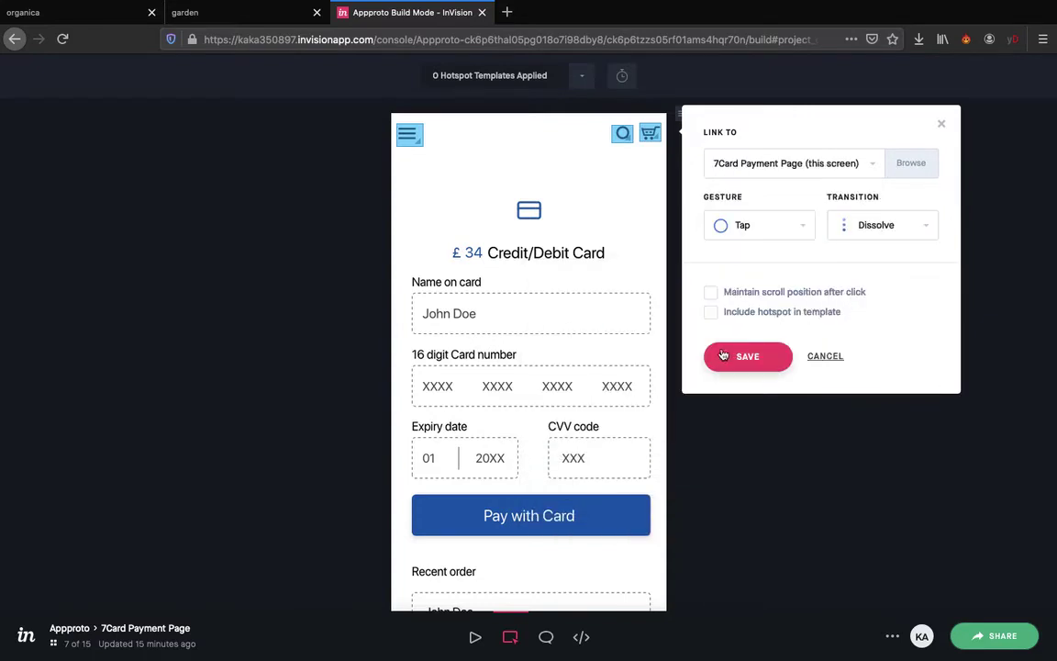
left_click(667, 322)
Add a hotspot over the Pay with Card button, linked to 5Thank You Page with a Dissolve transition, and save it
scroll(569, 337, "down", 2)
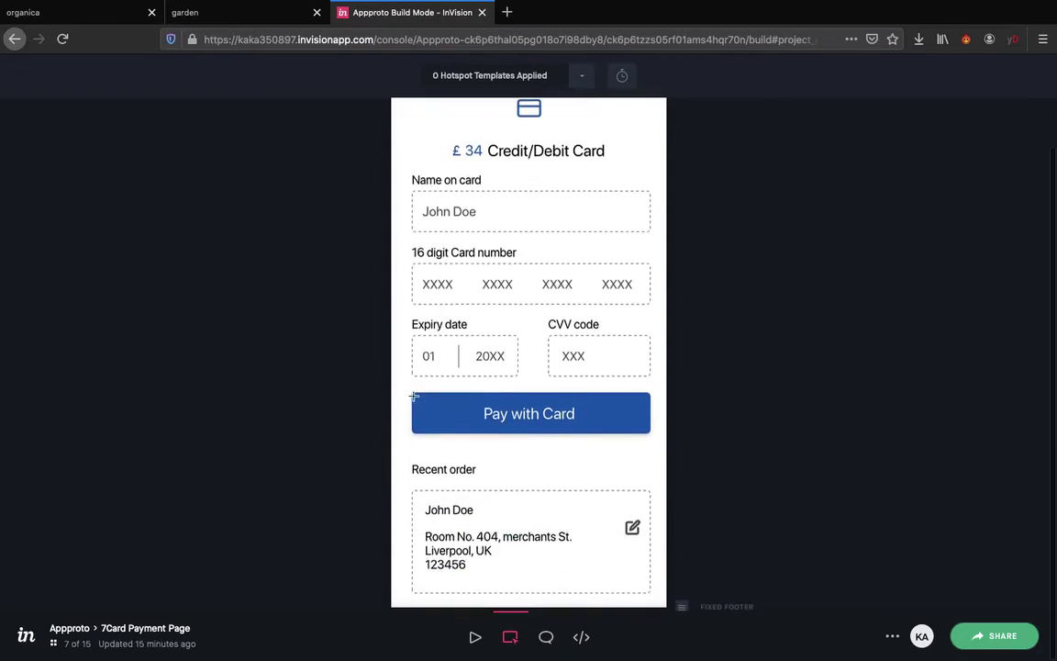
left_click_drag(407, 389, 653, 434)
left_click(761, 363)
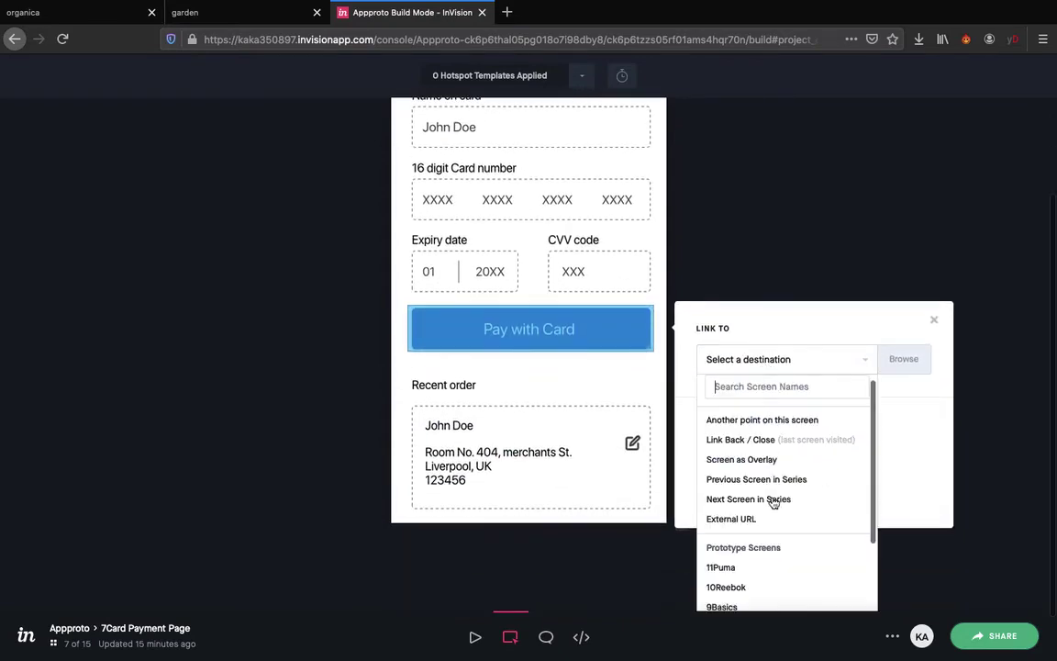
scroll(768, 501, "down", 3)
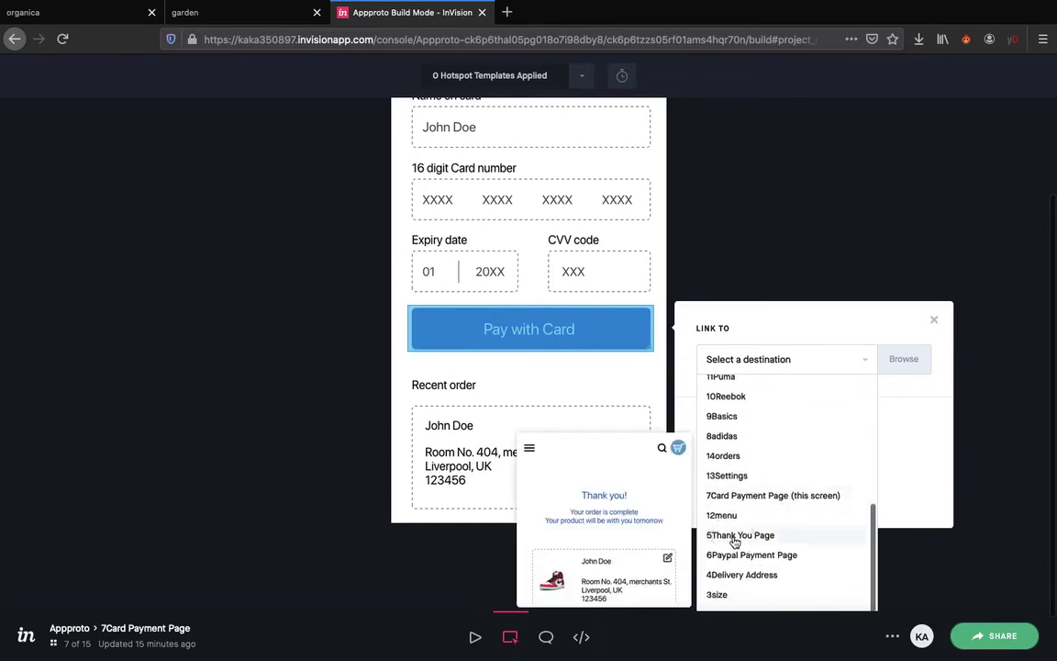
left_click(731, 537)
left_click(868, 431)
left_click(853, 480)
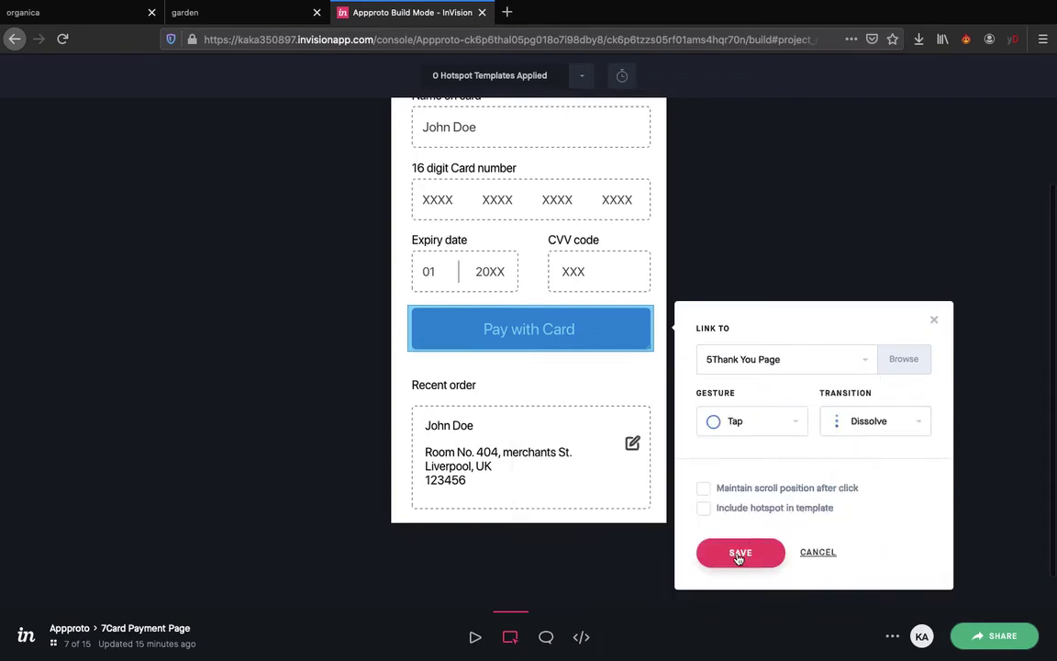
left_click(740, 551)
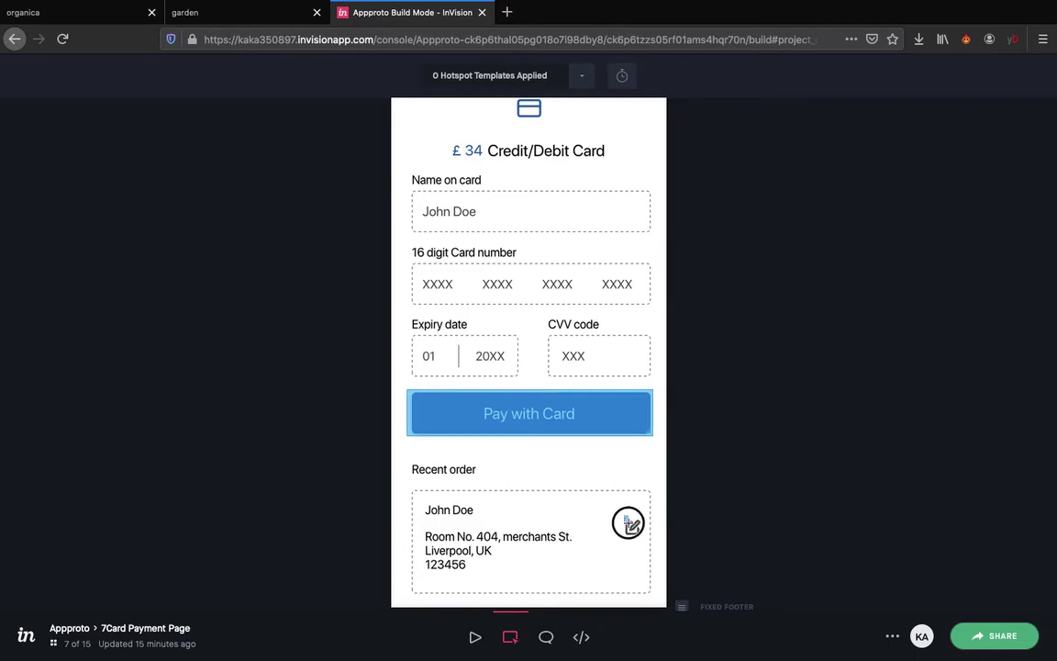
Add a hotspot over the edit icon in the Recent order box, linked to 14orders with a Dissolve transition, and save it
left_click_drag(629, 523, 638, 535)
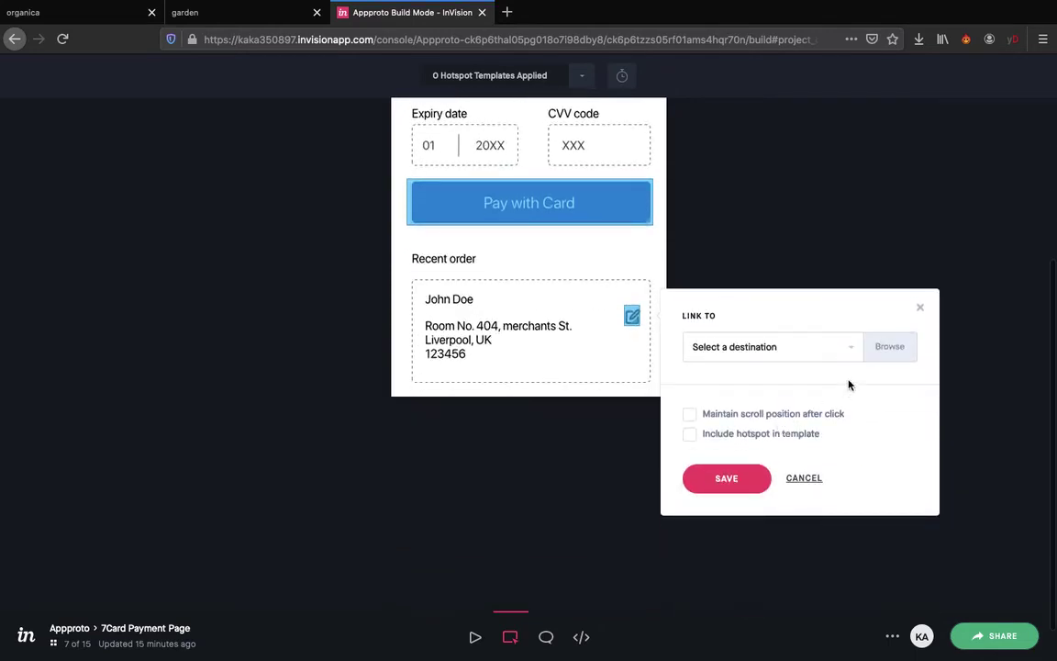
left_click(844, 349)
scroll(767, 509, "down", 3)
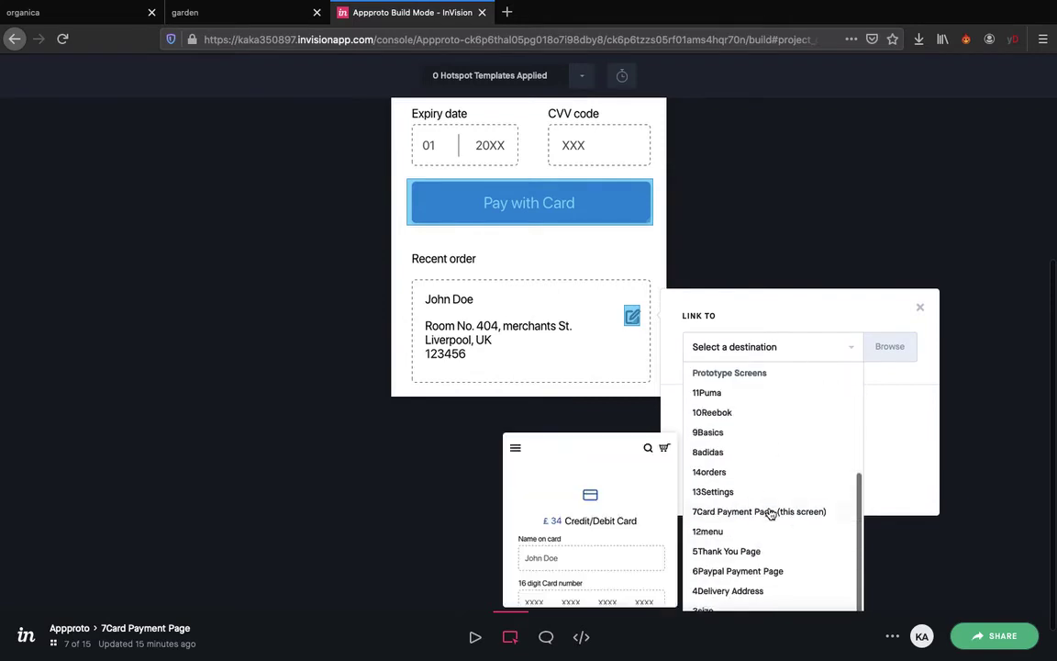
left_click(725, 473)
left_click(851, 407)
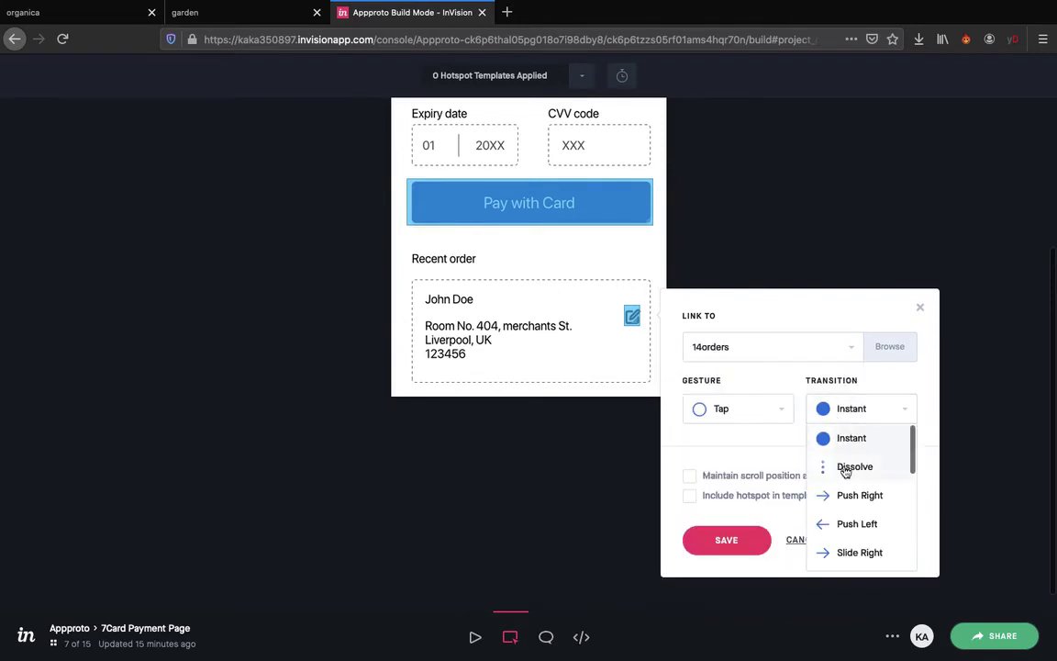
left_click(788, 467)
left_click(726, 539)
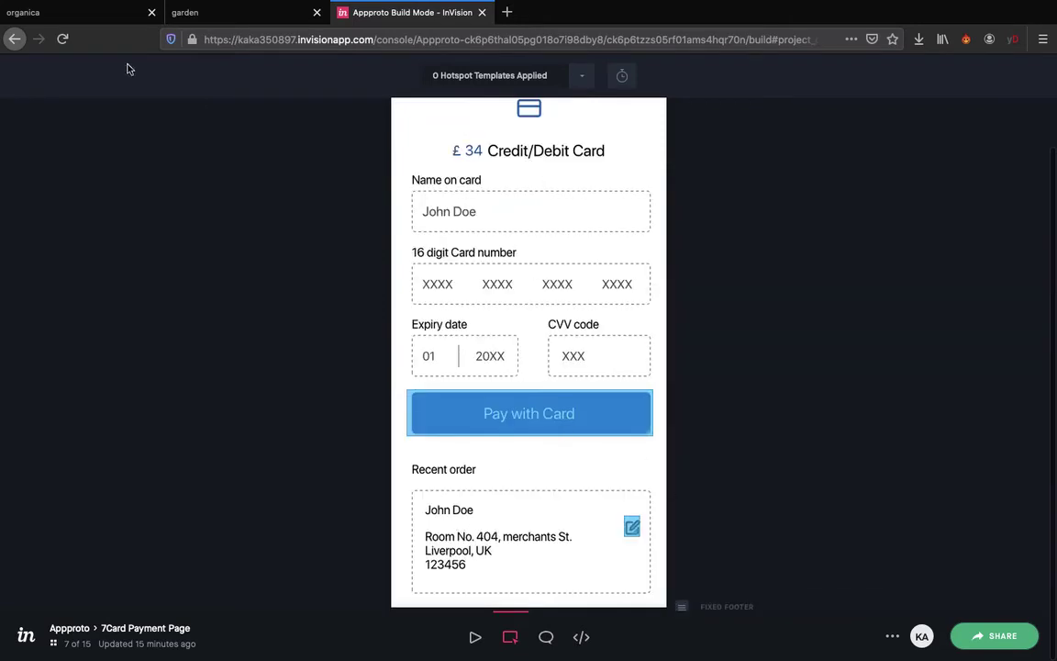
Advance to the 12menu screen in the prototype preview and open that screen in build mode
left_click(475, 637)
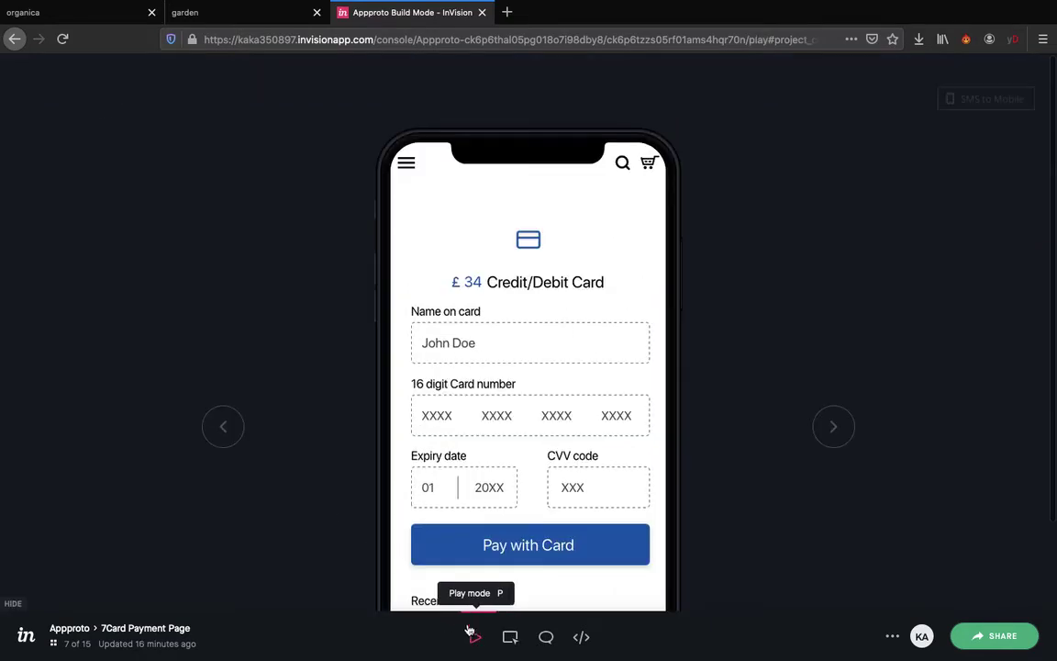
left_click(836, 426)
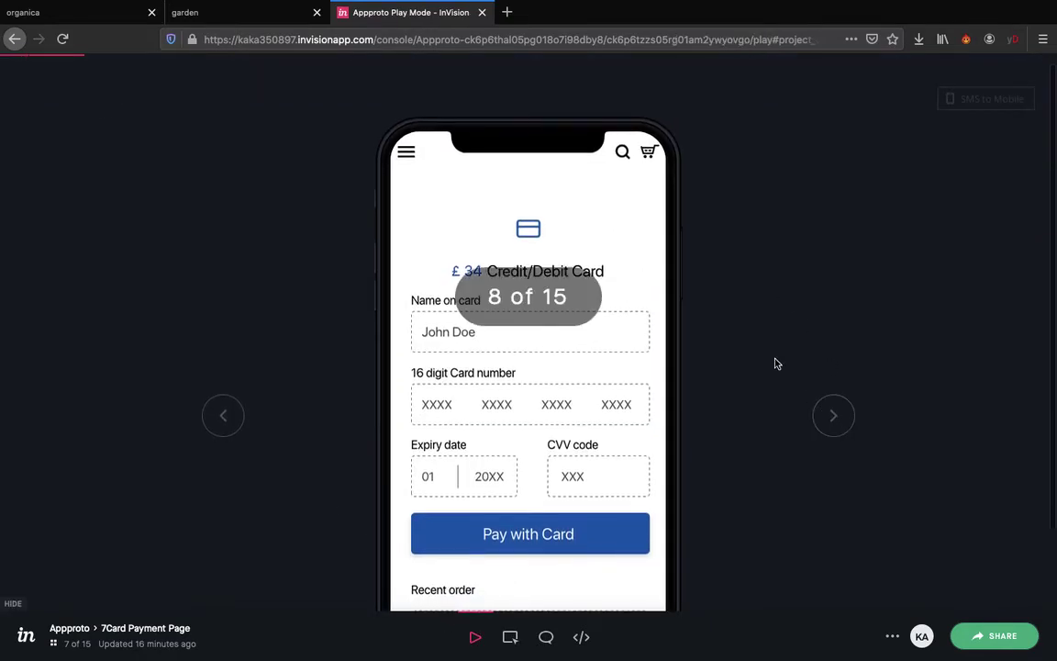
scroll(413, 412, "down", 1)
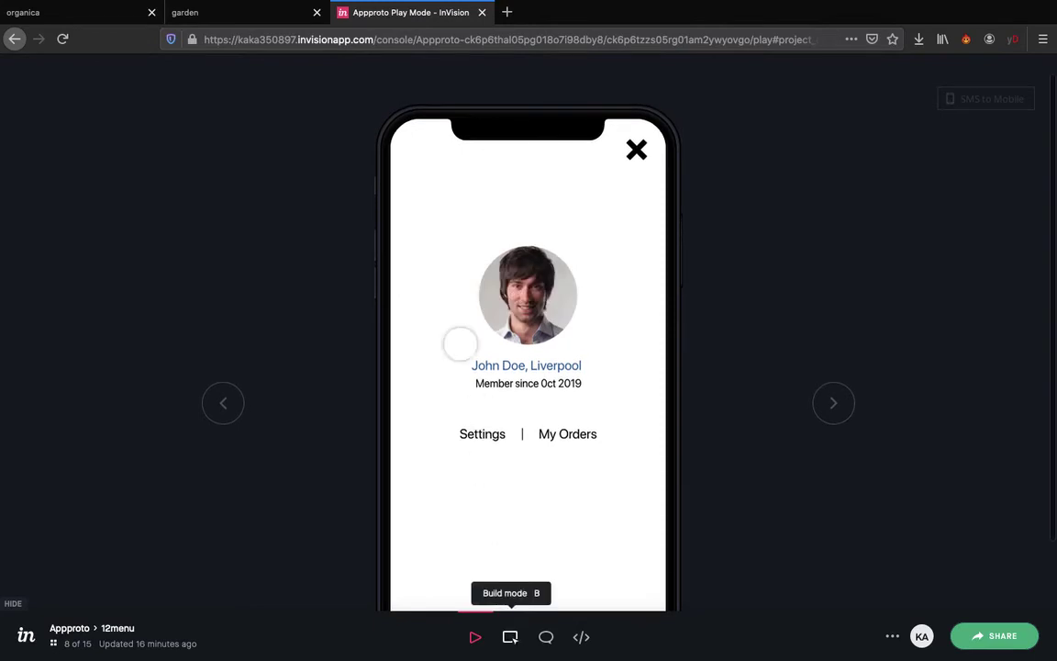
left_click(510, 636)
Add a hotspot over the close icon on the menu screen, linked to 2Brands with a Pop transition, and save it
left_click_drag(618, 128, 656, 159)
left_click(754, 179)
scroll(744, 385, "down", 5)
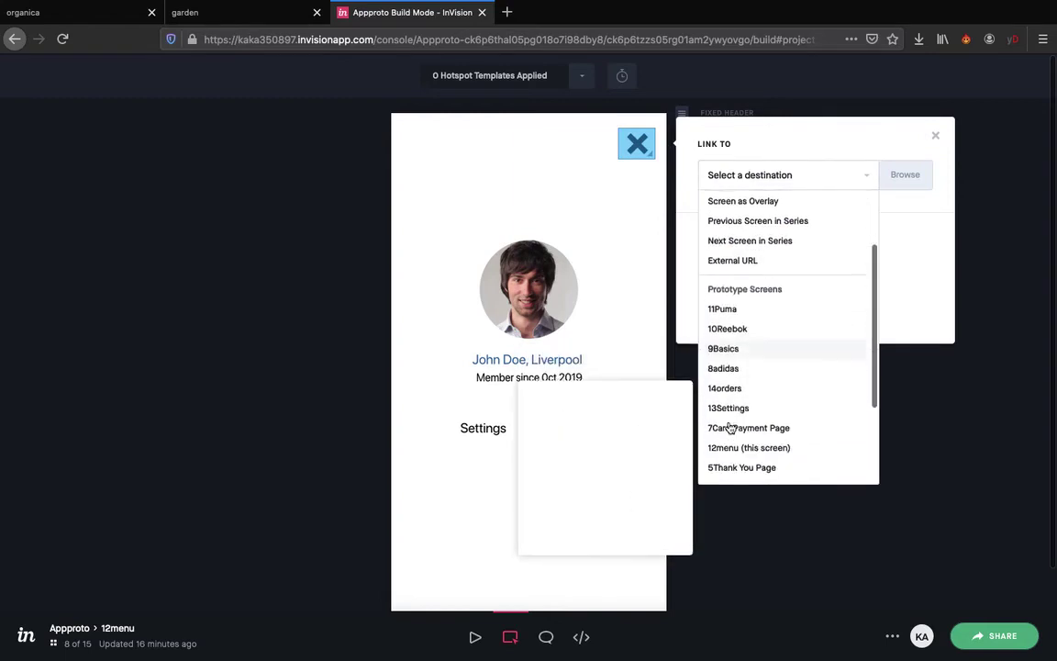
left_click(723, 447)
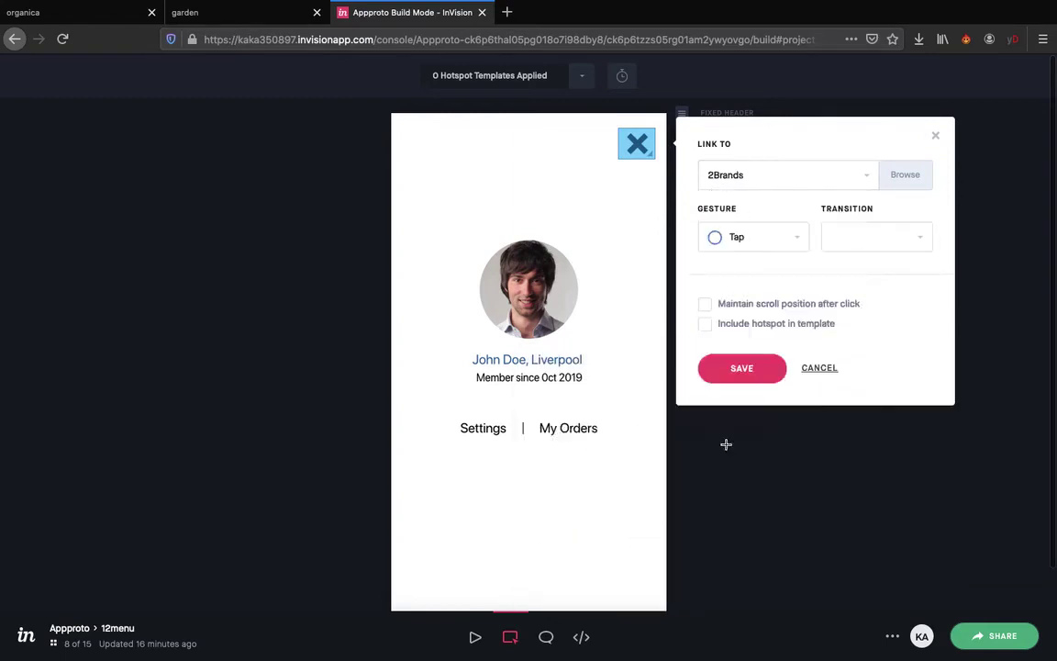
left_click(872, 241)
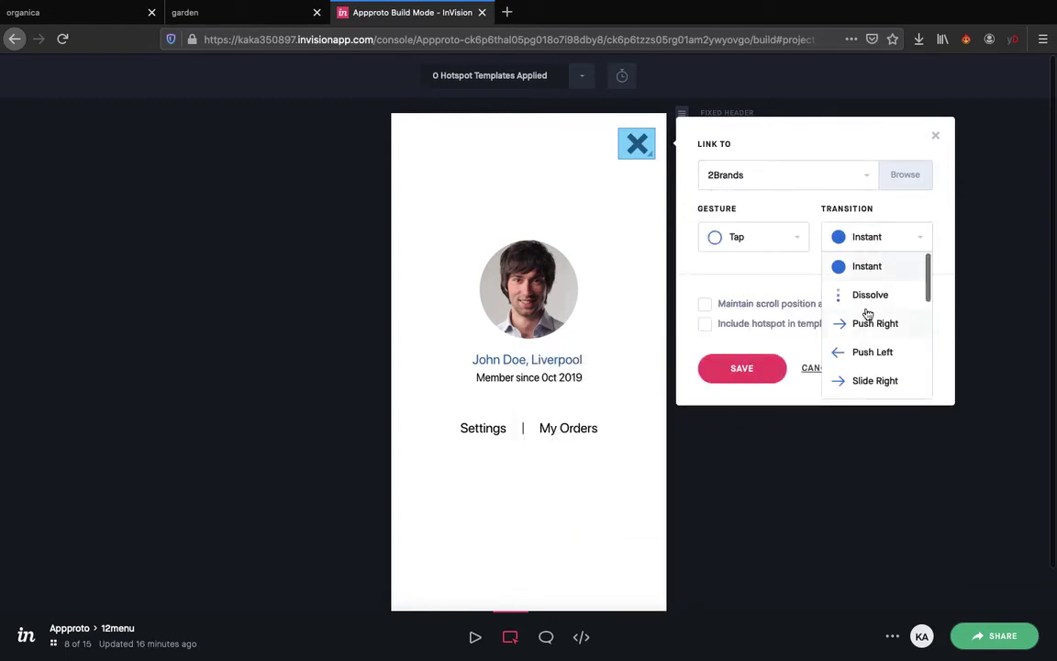
scroll(867, 313, "down", 5)
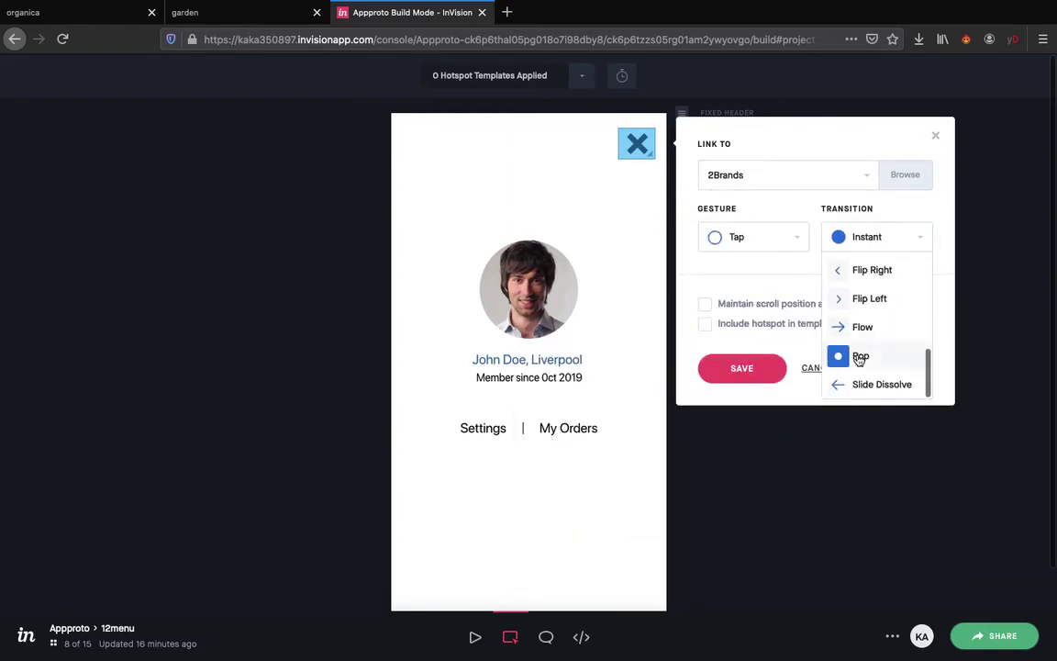
left_click(862, 354)
left_click(743, 346)
Add a hotspot over the Settings label on the menu screen, linked to 13Settings with a Dissolve transition, and save it
scroll(427, 437, "down", 2)
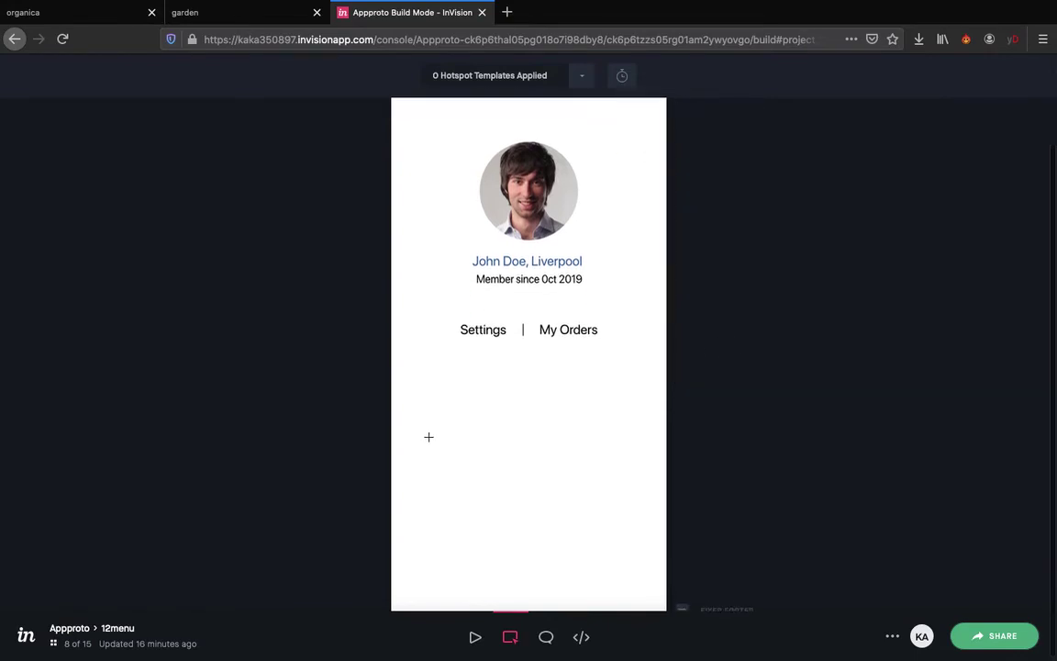
left_click_drag(456, 319, 510, 333)
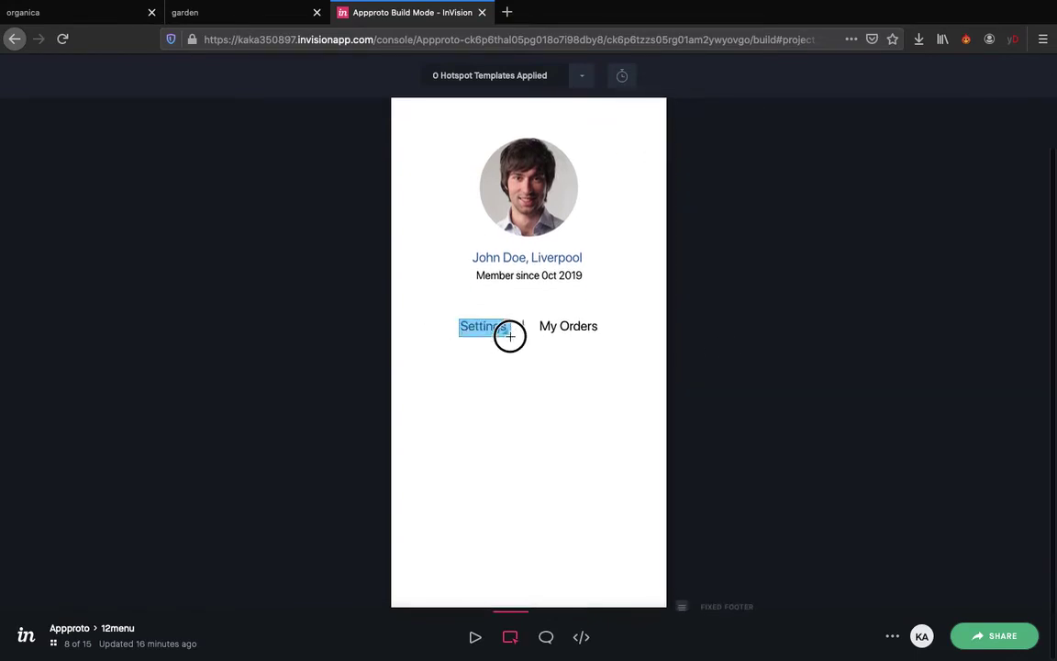
left_click(650, 360)
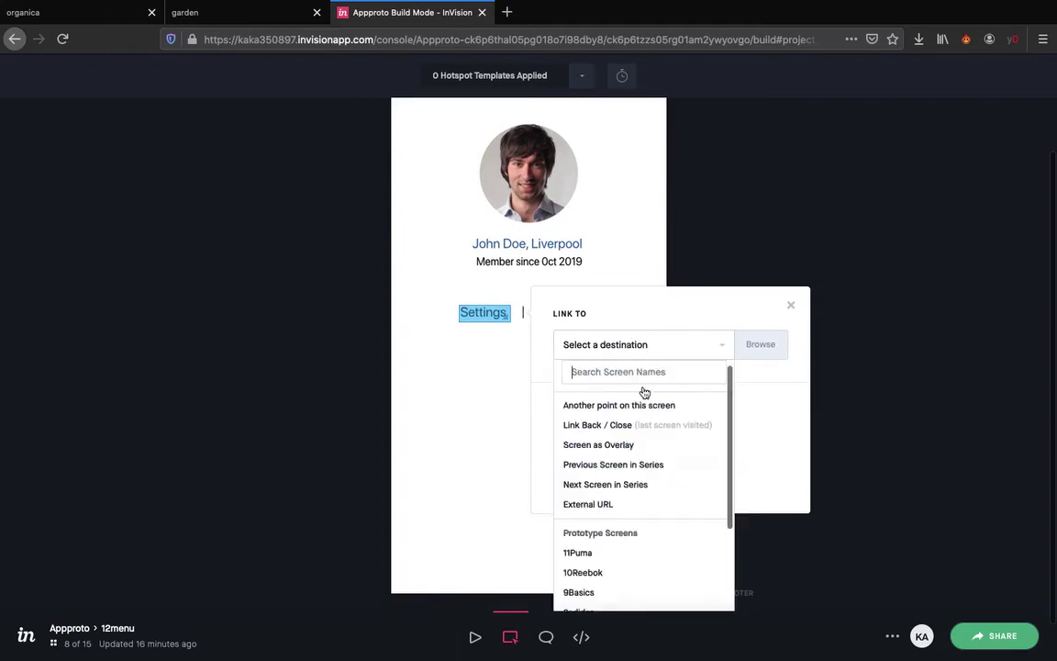
scroll(637, 459, "down", 5)
left_click(584, 461)
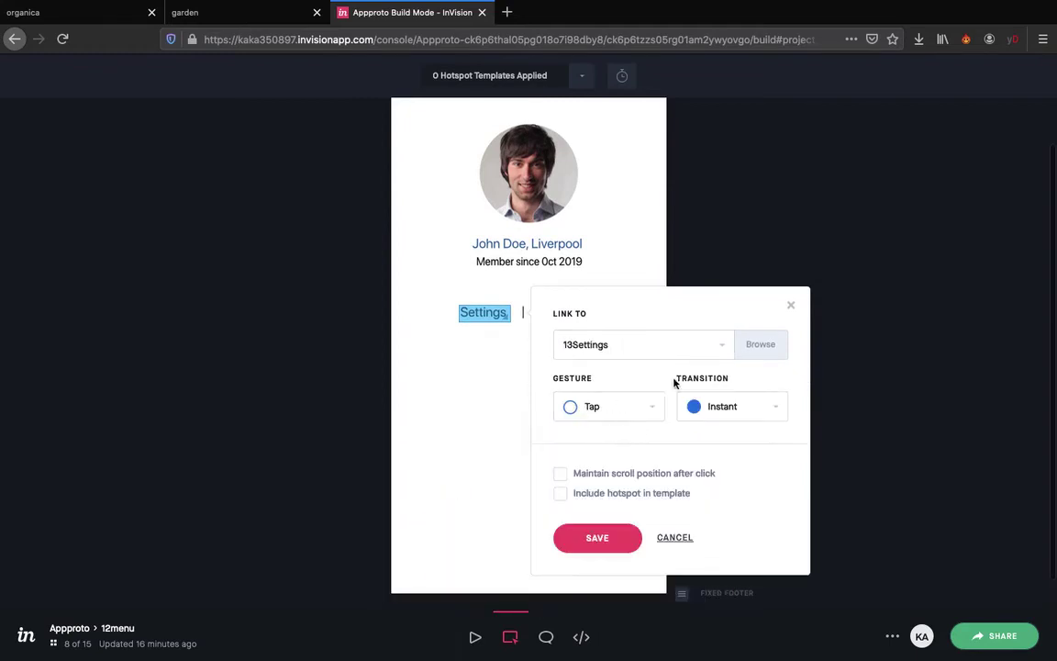
left_click(720, 406)
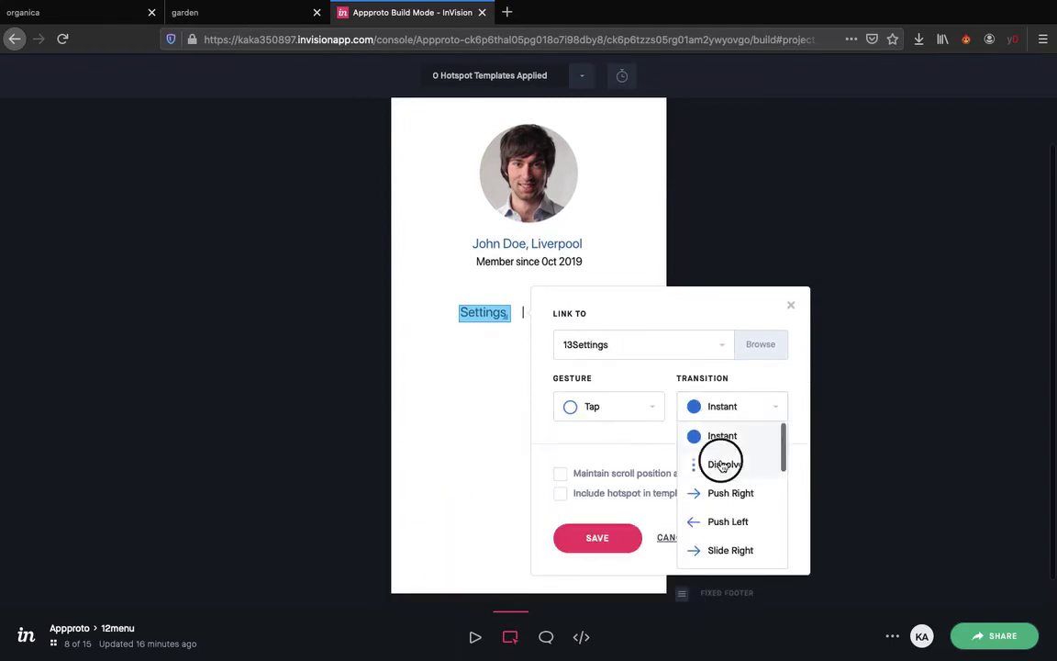
left_click(722, 465)
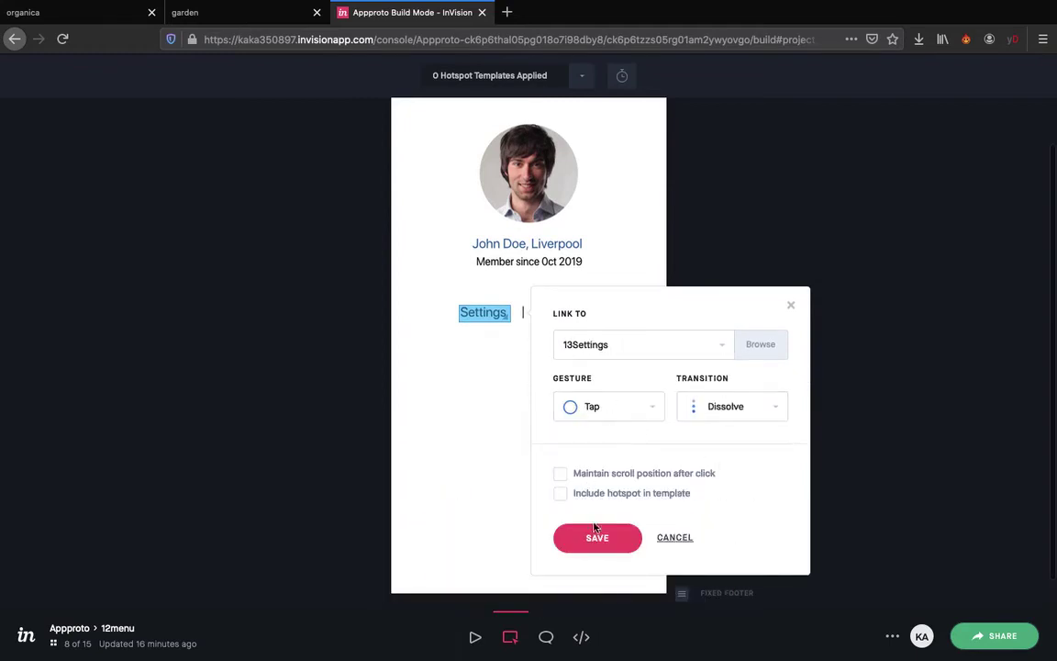
left_click(595, 537)
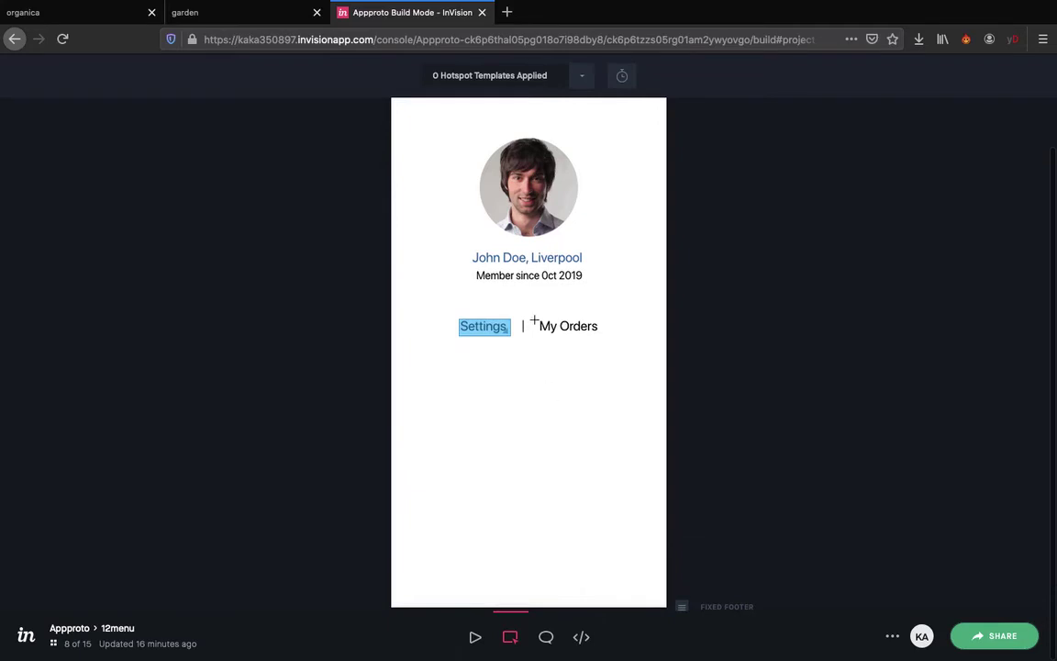
Add a hotspot over the My Orders label, linked to 14orders with a Dissolve transition, save it, and re-save the Settings hotspot
left_click_drag(534, 318, 603, 337)
left_click(739, 349)
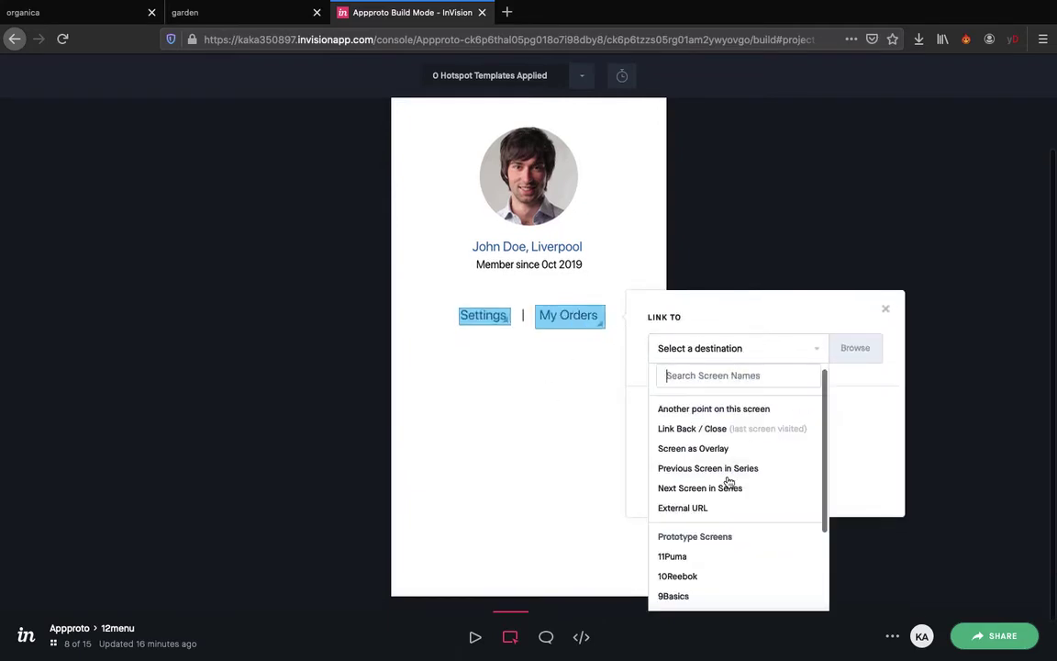
scroll(715, 535, "down", 3)
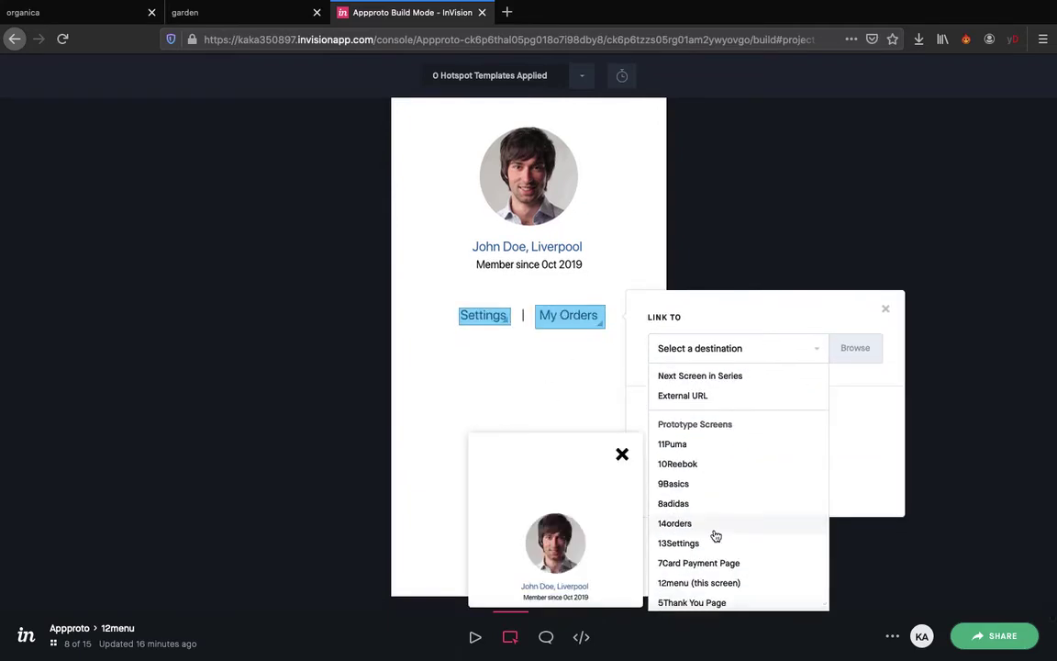
scroll(715, 539, "down", 1)
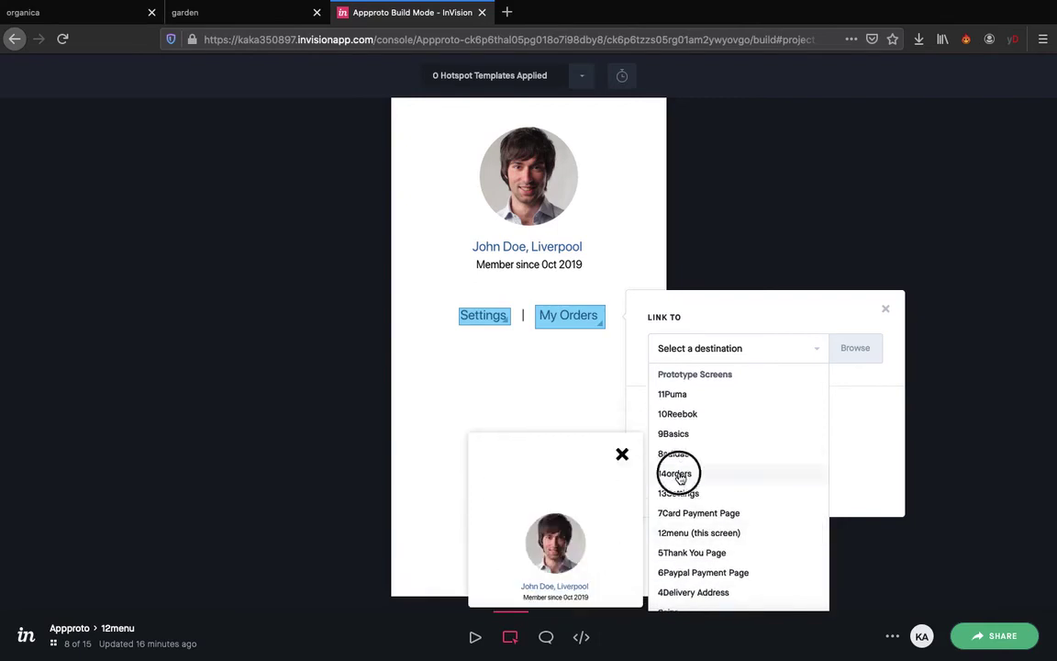
left_click(679, 471)
left_click(814, 412)
left_click(810, 469)
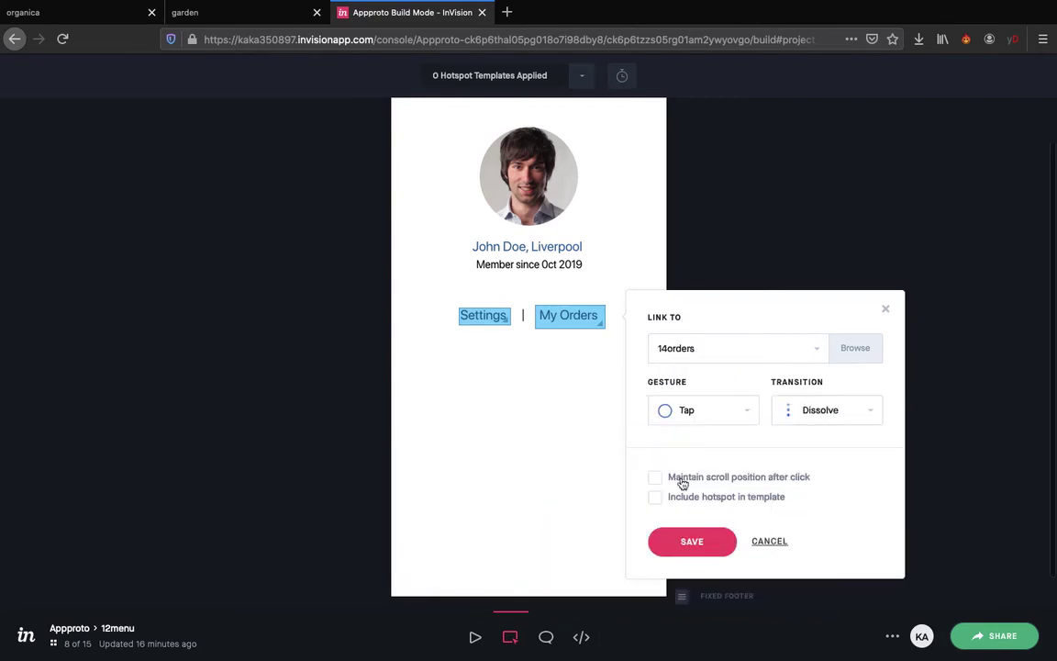
left_click(688, 540)
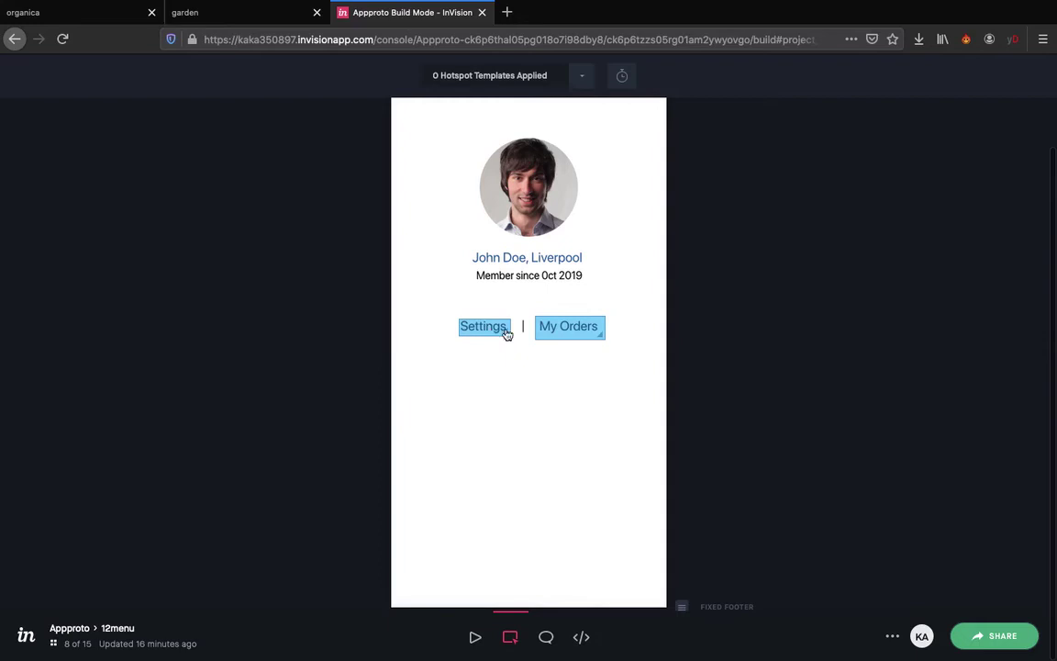
left_click(507, 334)
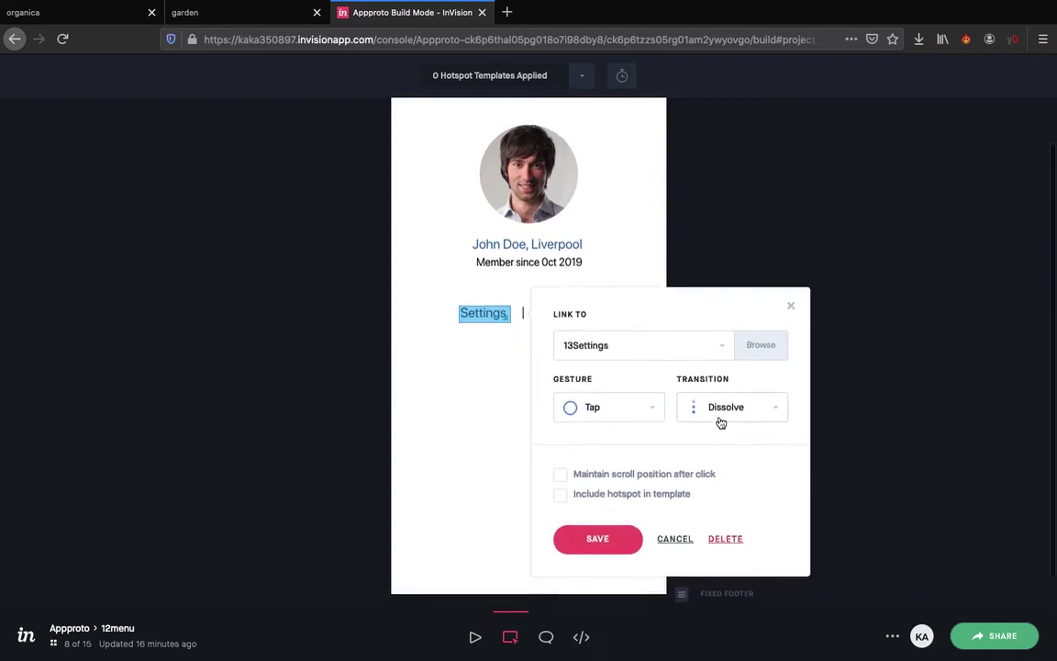
left_click(592, 532)
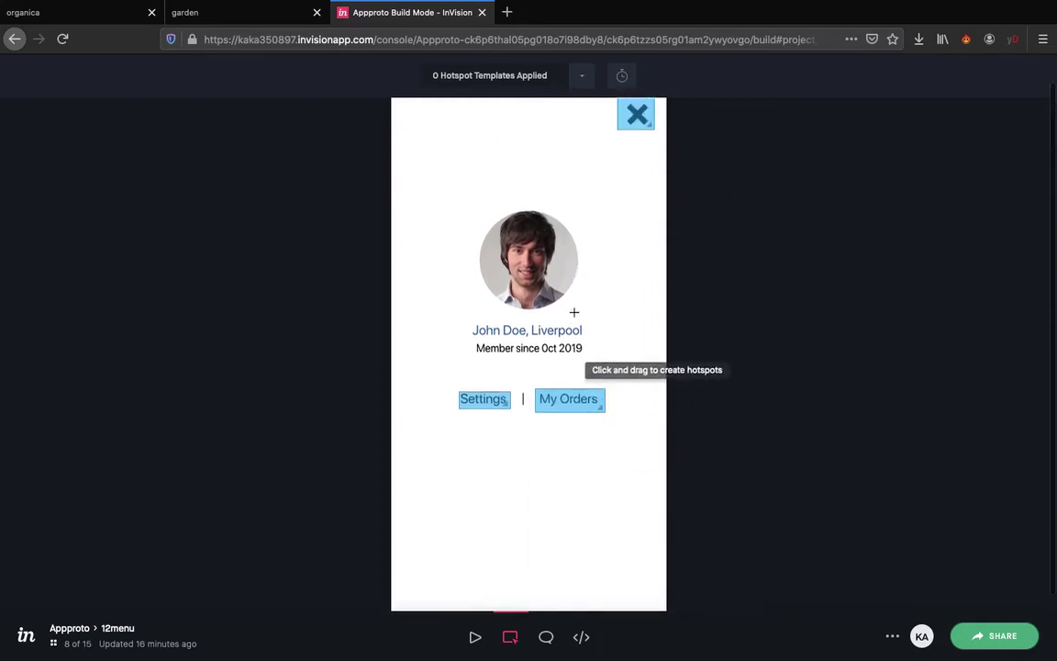
Advance to the 5Thank You Page screen in the prototype preview and open that screen in build mode
left_click(475, 635)
left_click(833, 435)
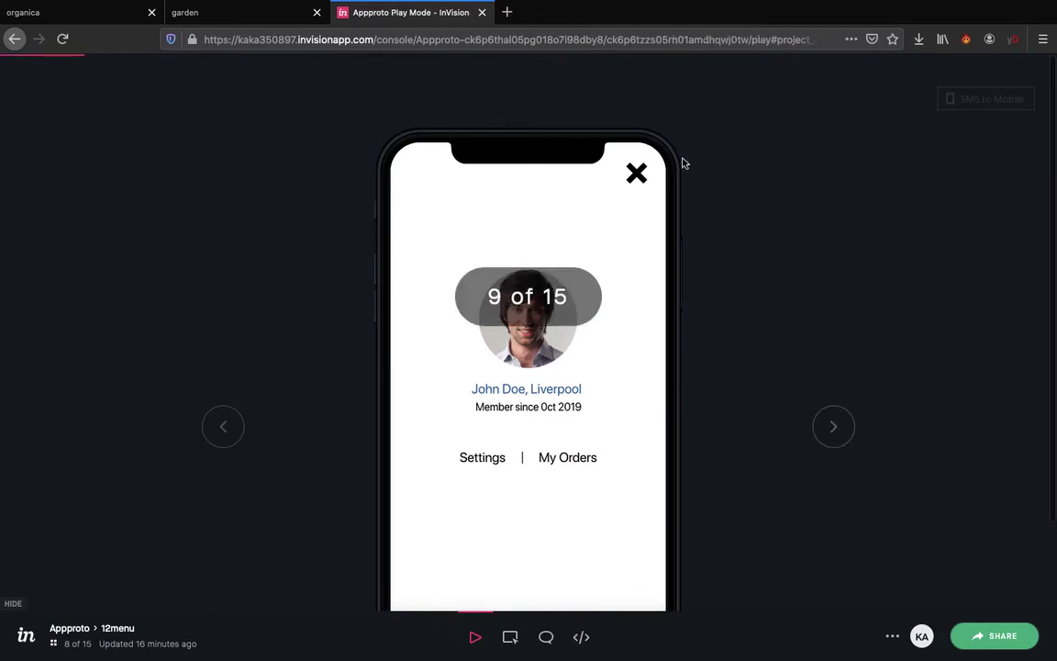
left_click(512, 640)
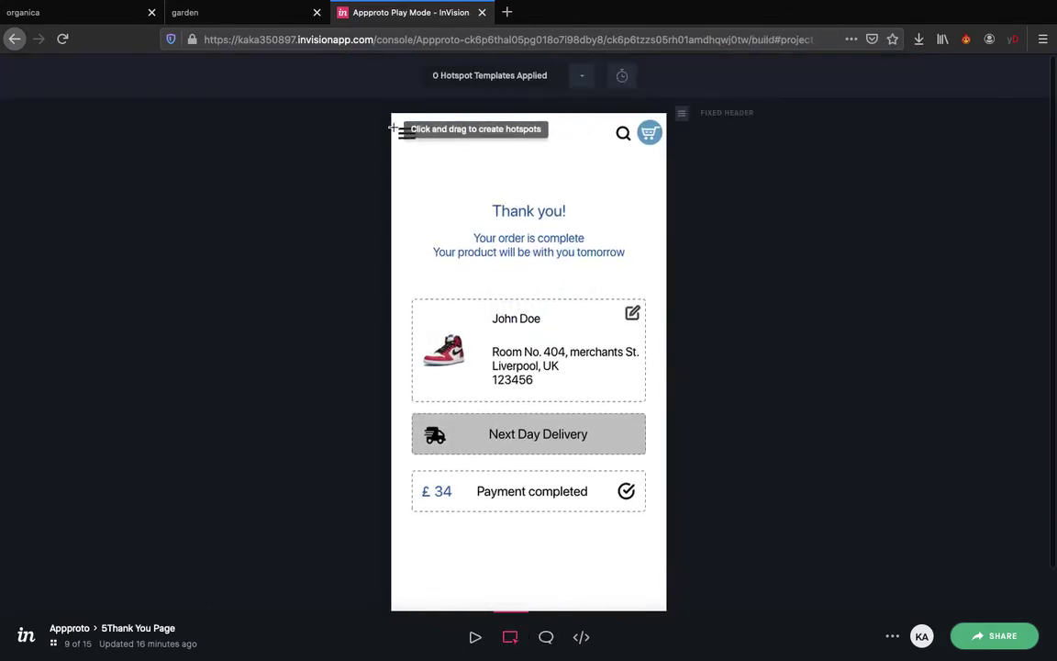
Add a hotspot over the menu icon on the Thank You screen, linked to 12menu with a Dissolve transition, and save it
left_click_drag(413, 136, 422, 145)
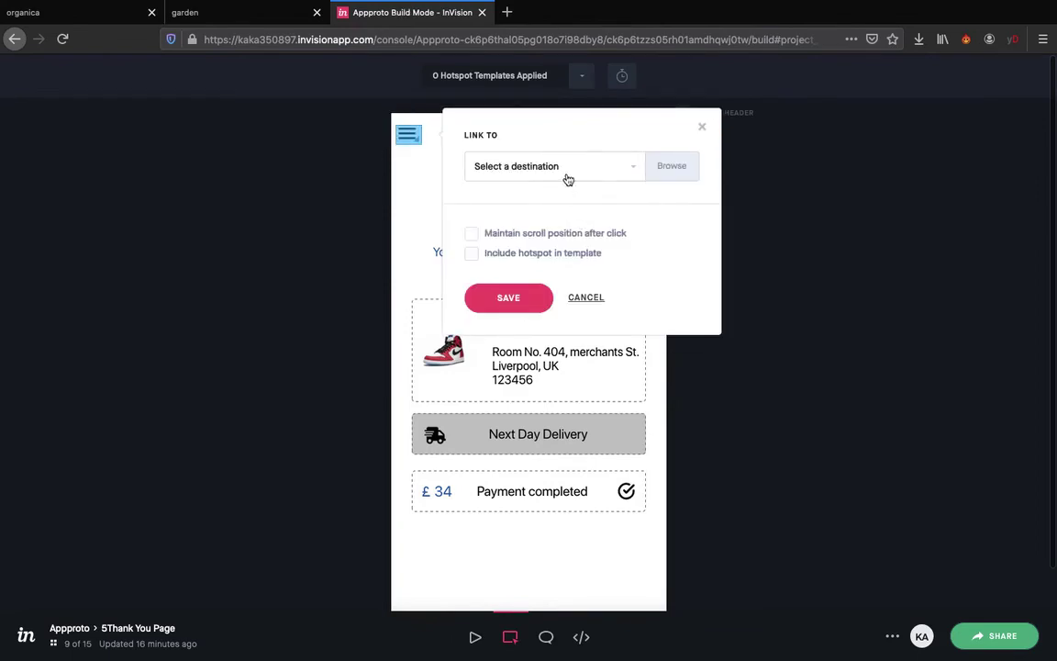
left_click(568, 180)
scroll(516, 399, "down", 5)
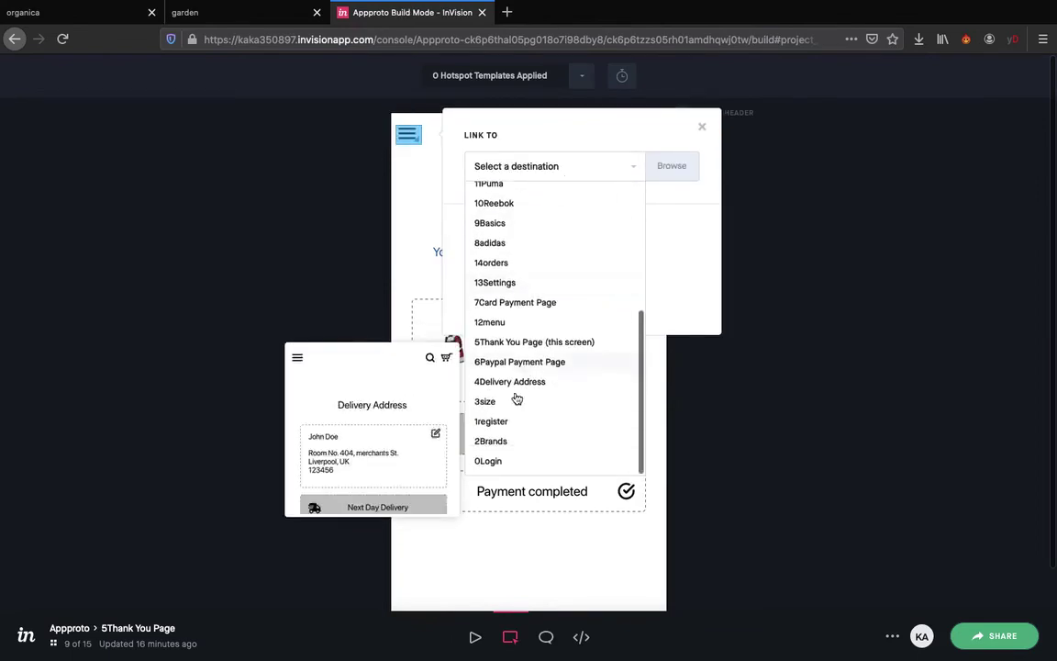
left_click(488, 324)
left_click(639, 231)
scroll(614, 294, "up", 5)
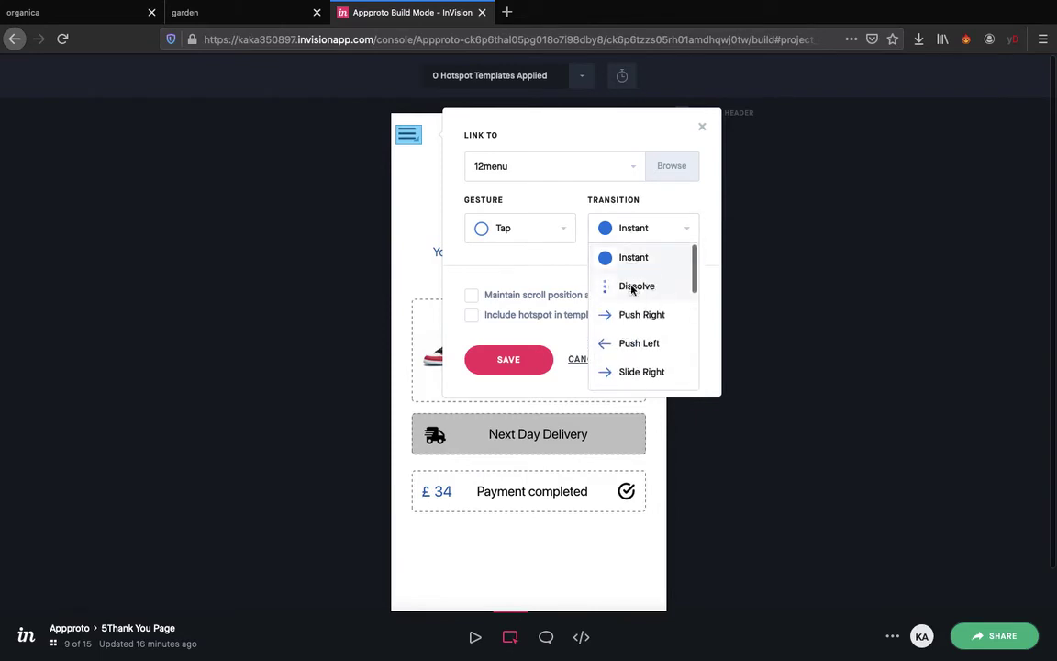
left_click(631, 287)
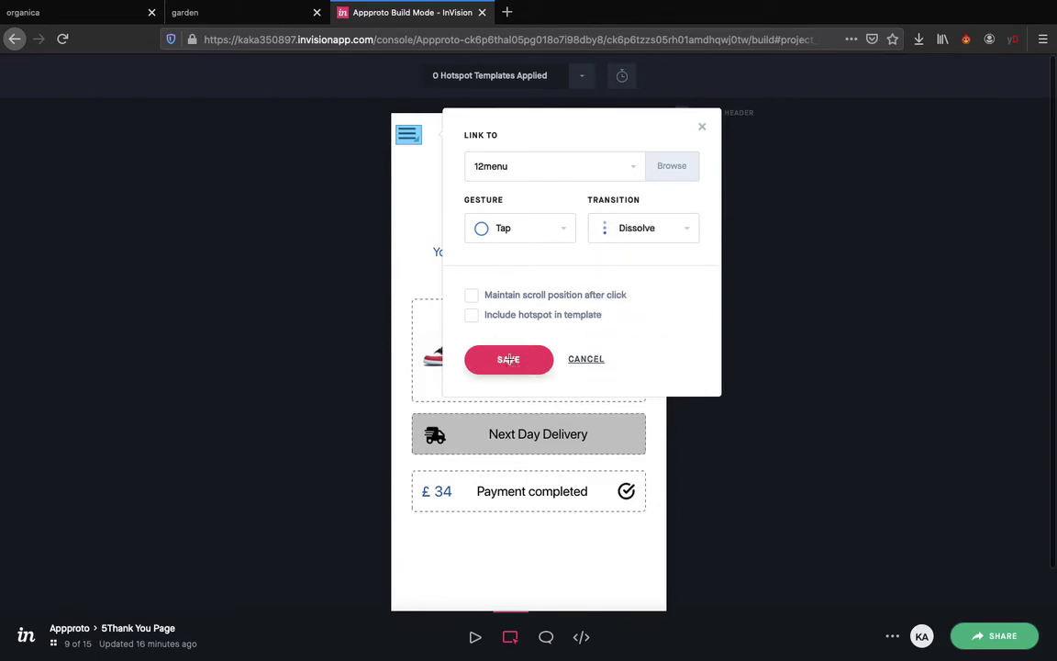
left_click(500, 357)
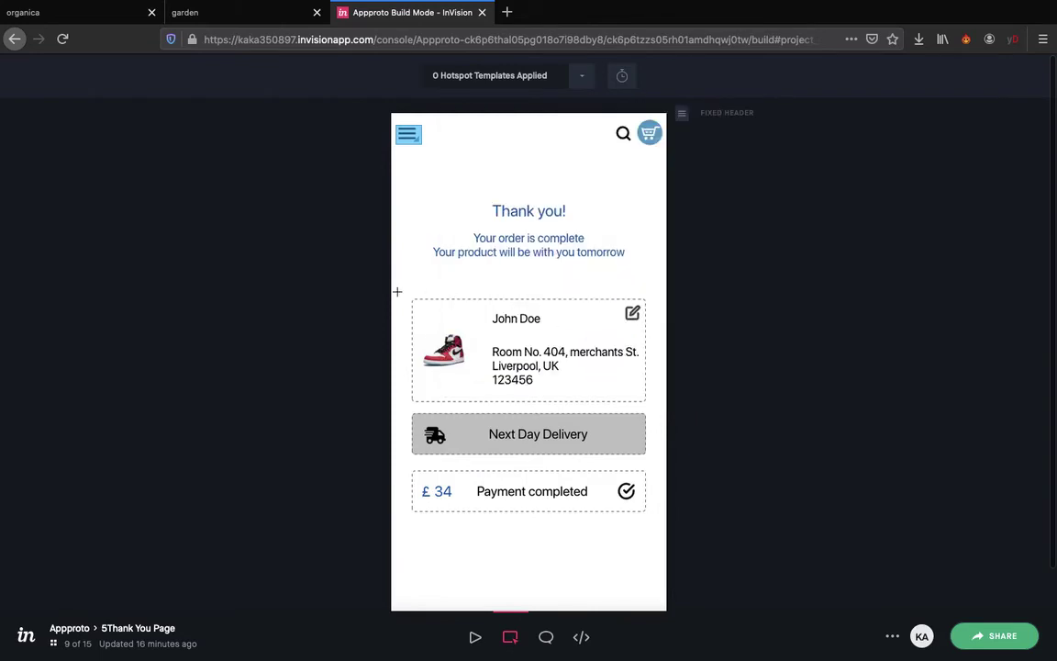
Add a hotspot over the search icon on the Thank You screen, linked to 2Brands with a Dissolve transition, and save it
left_click(624, 135)
left_click_drag(641, 155, 633, 119)
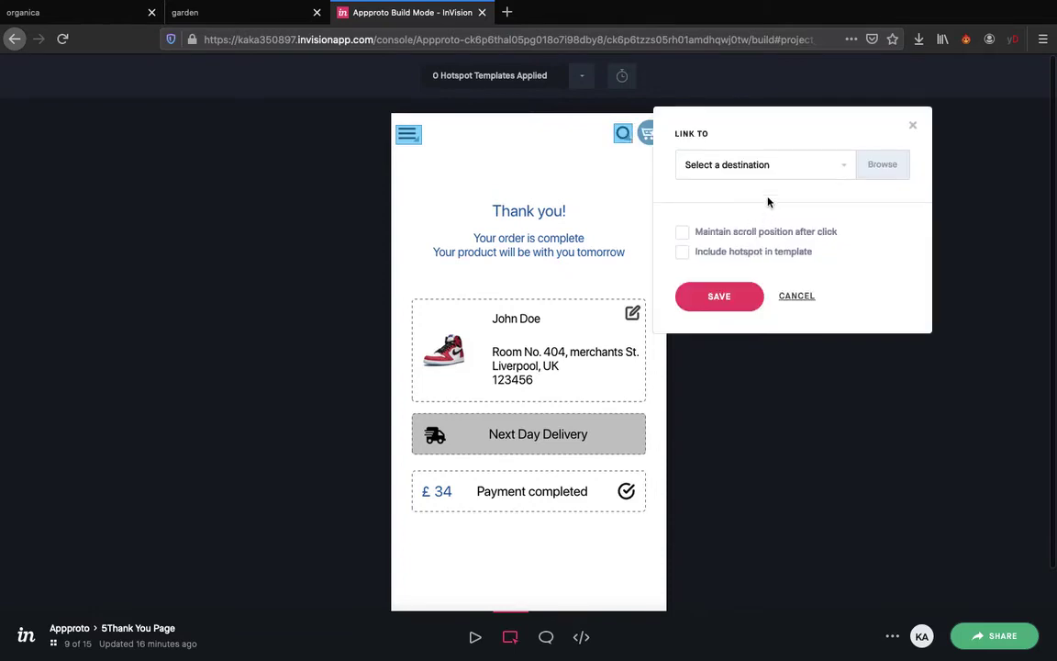
left_click(772, 171)
scroll(761, 345, "down", 6)
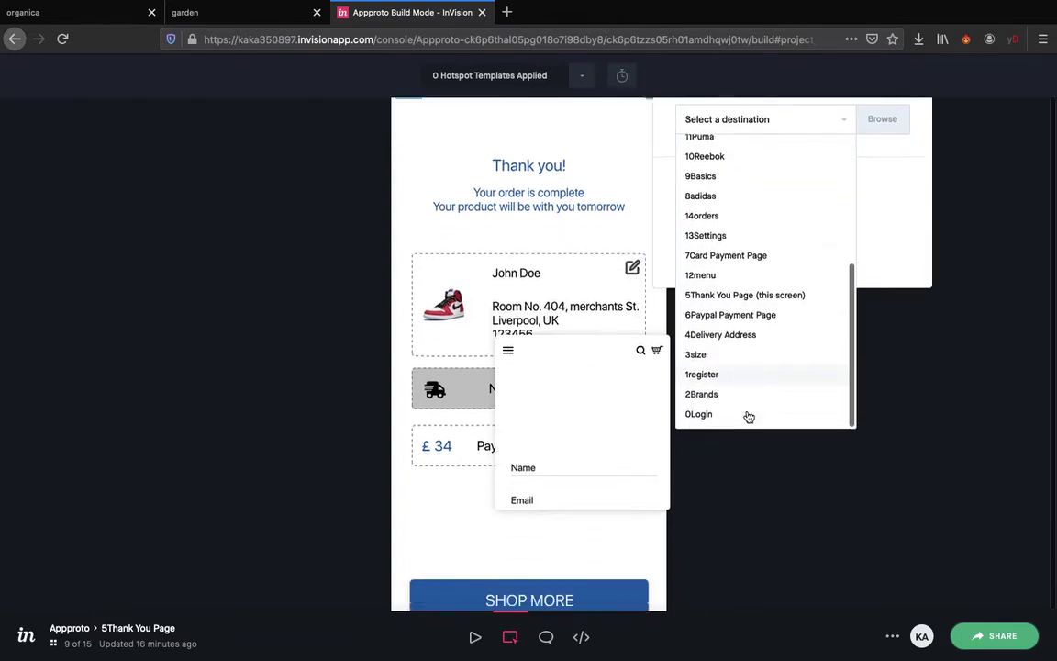
left_click(708, 338)
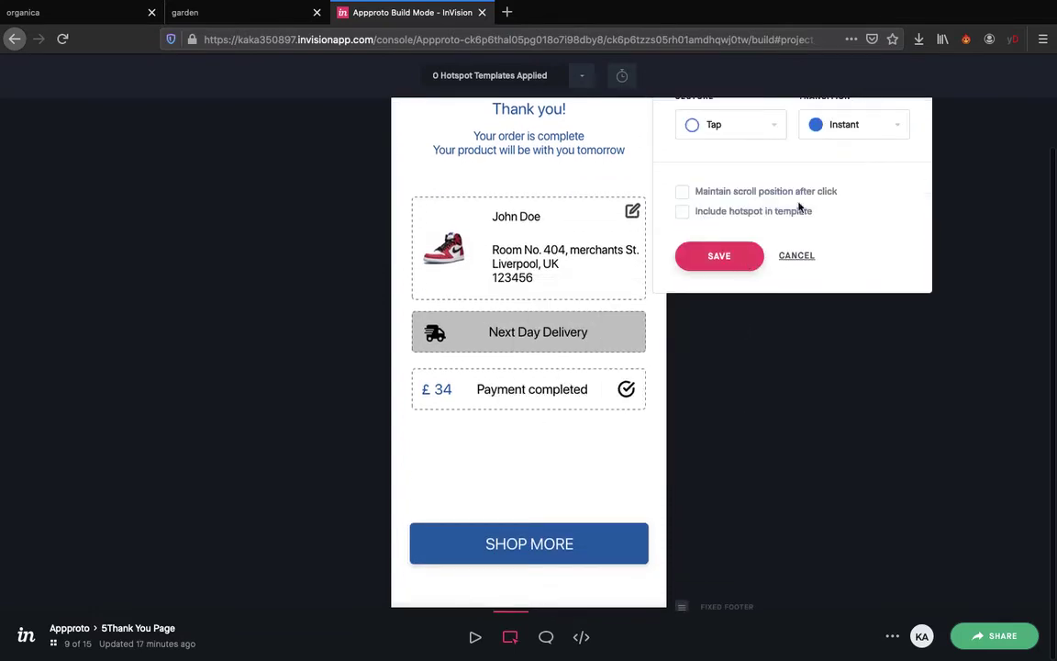
left_click(848, 130)
left_click(839, 182)
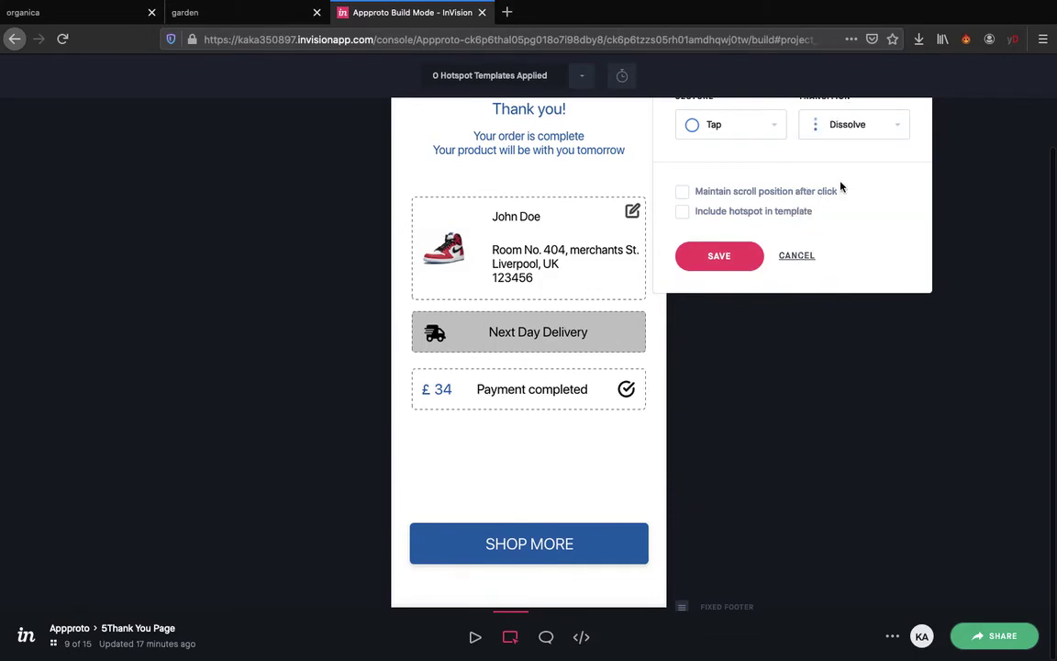
left_click(706, 265)
Add a hotspot over the edit icon in the delivery address box, linked to 2Brands with a Dissolve transition, and save it
scroll(452, 247, "up", 3)
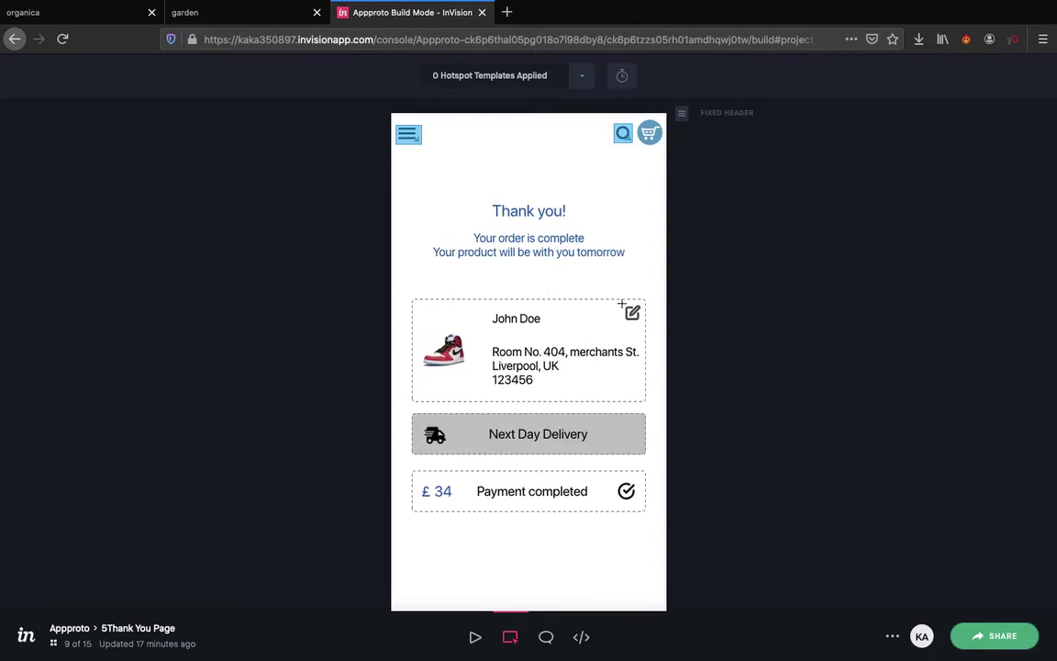
left_click_drag(621, 303, 638, 319)
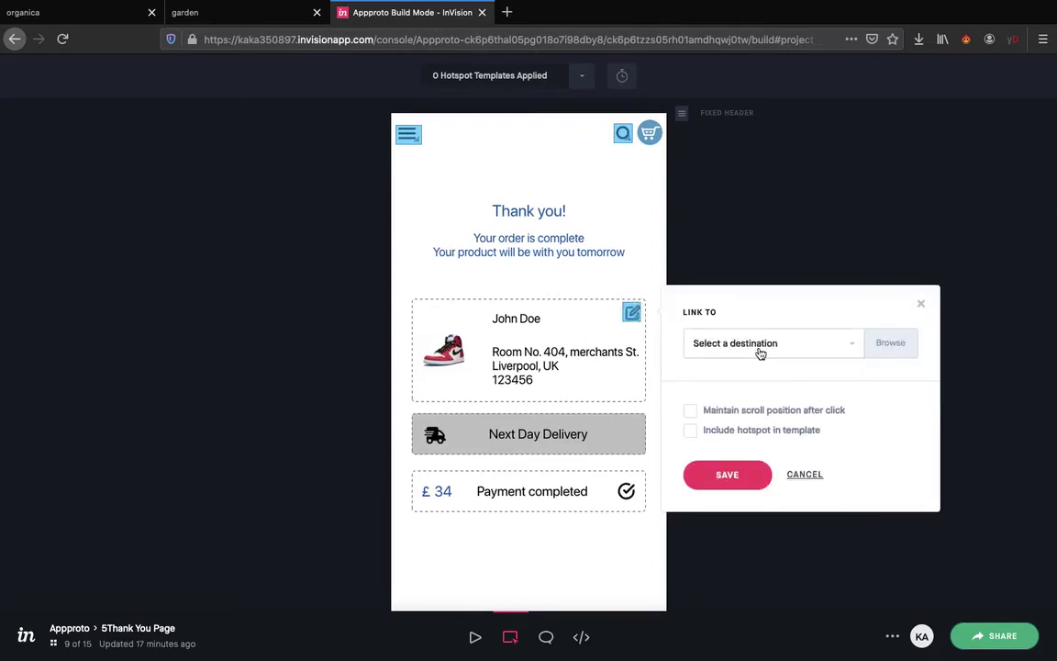
left_click(759, 352)
scroll(767, 454, "down", 5)
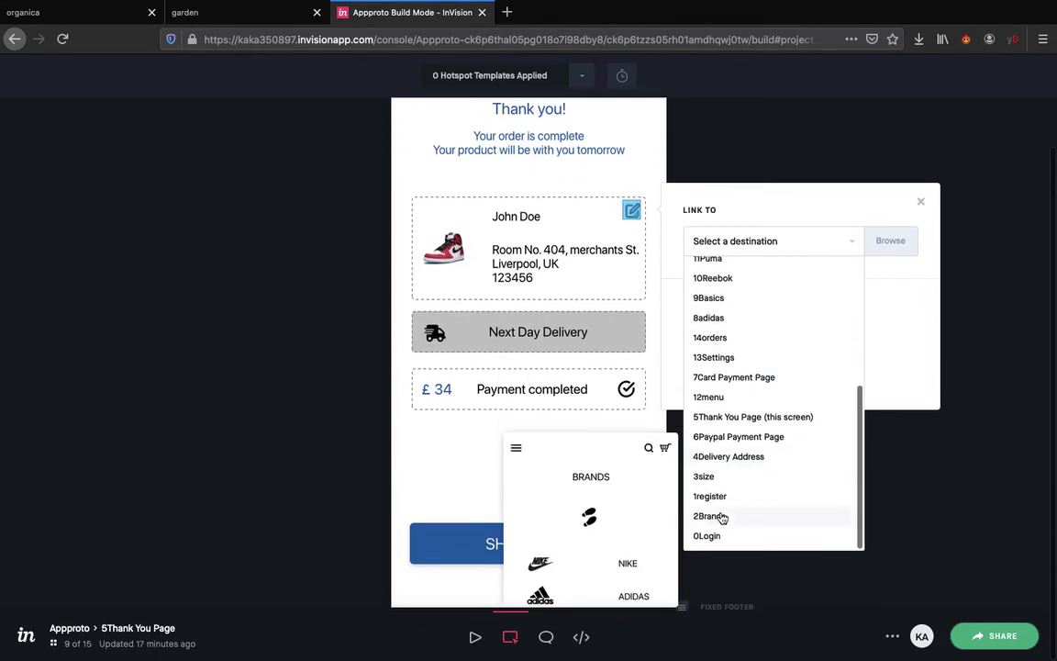
left_click(719, 515)
left_click(877, 305)
left_click(854, 367)
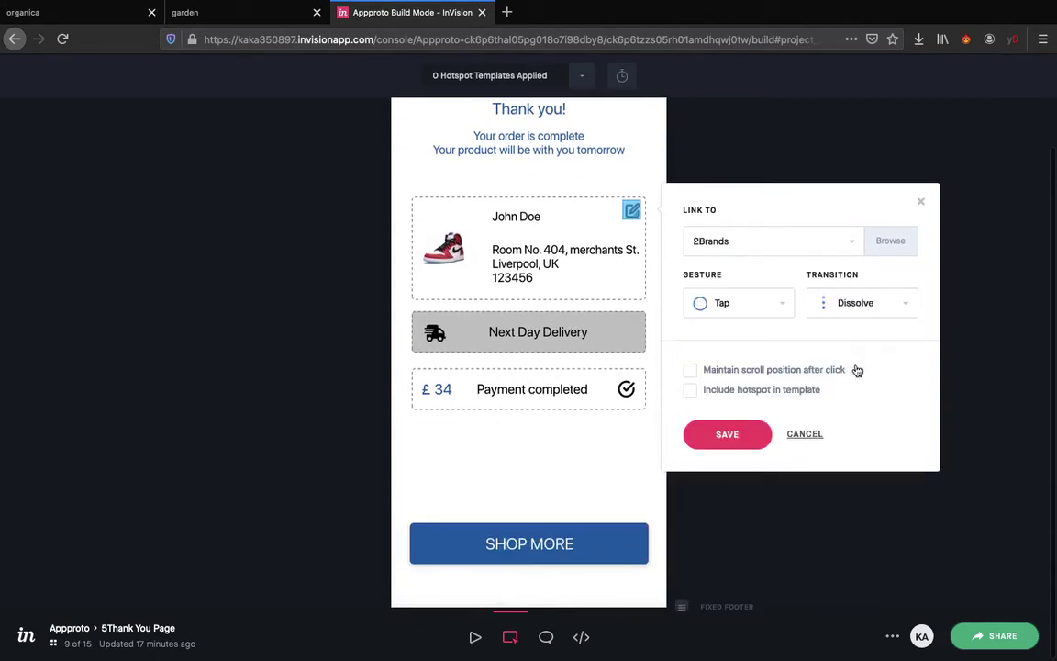
left_click(732, 434)
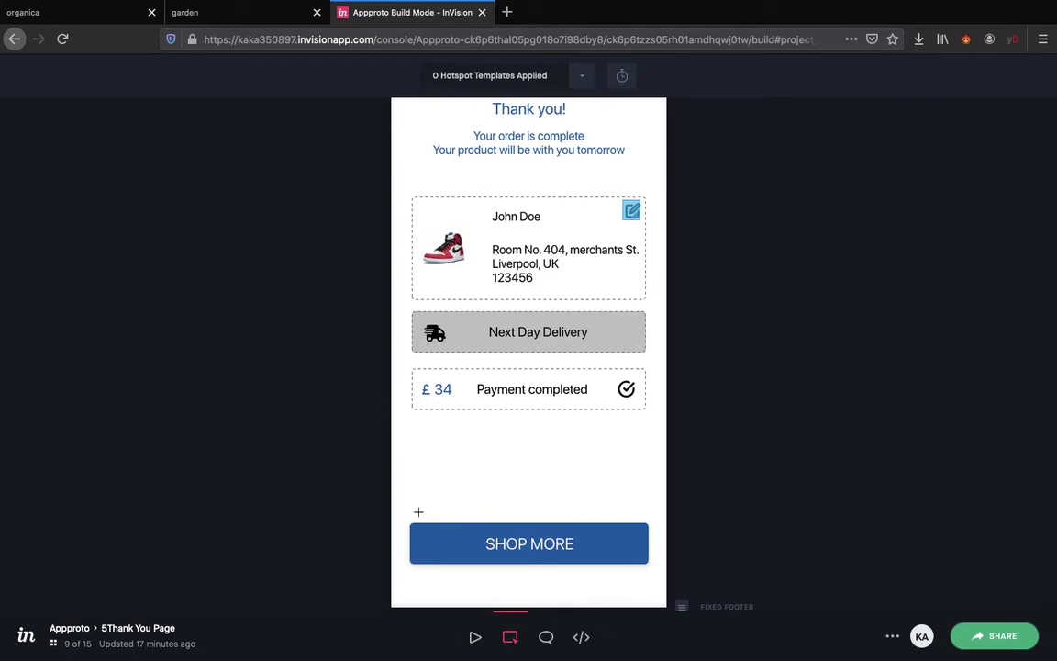
Add a hotspot over the SHOP MORE button, linked to 2Brands with a Dissolve transition, and save it
left_click_drag(409, 516, 656, 563)
left_click(767, 361)
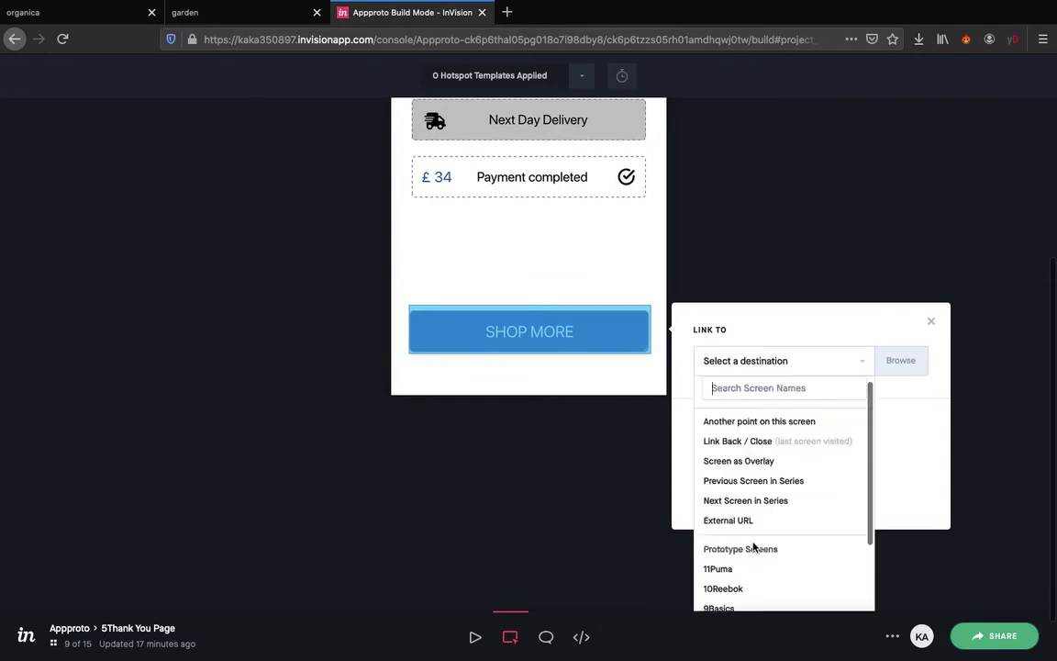
scroll(697, 545, "down", 5)
scroll(734, 569, "down", 2)
left_click(722, 575)
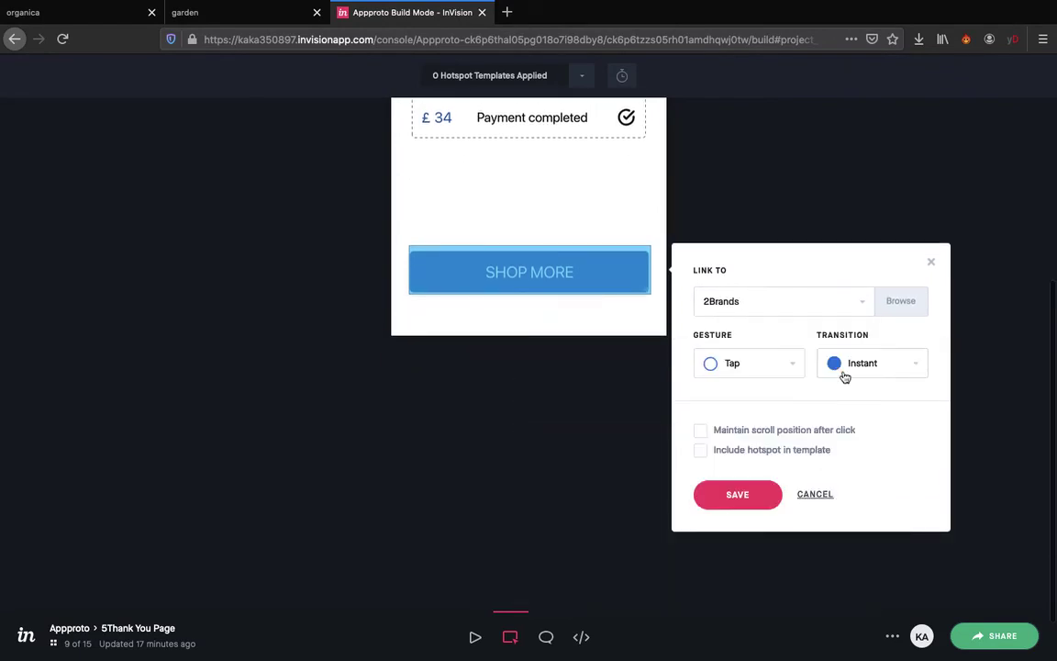
left_click(867, 365)
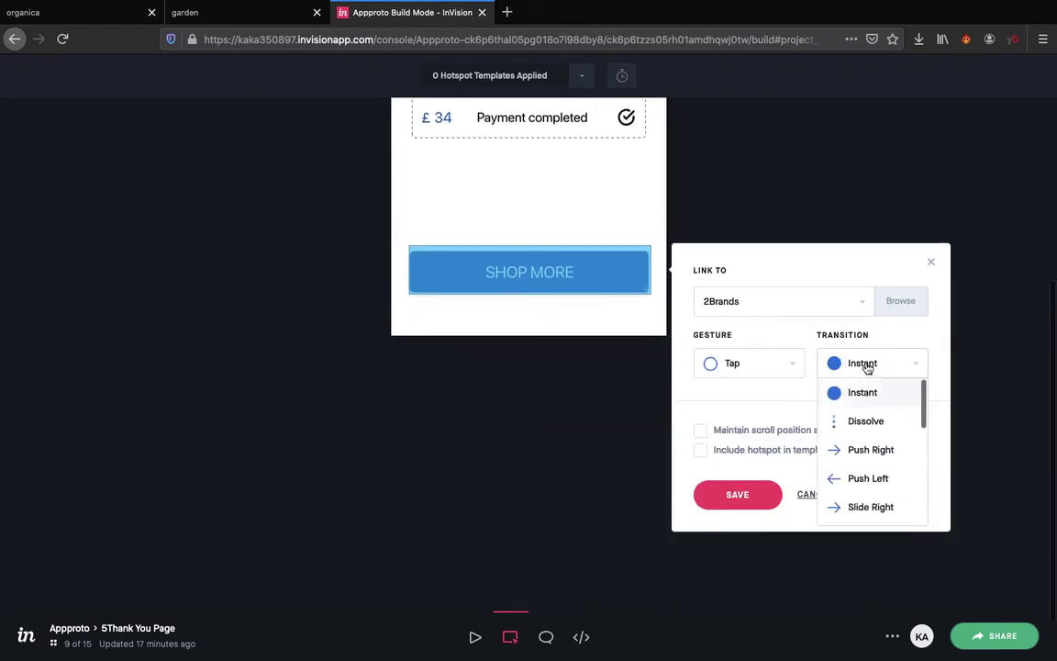
left_click(867, 422)
left_click(747, 500)
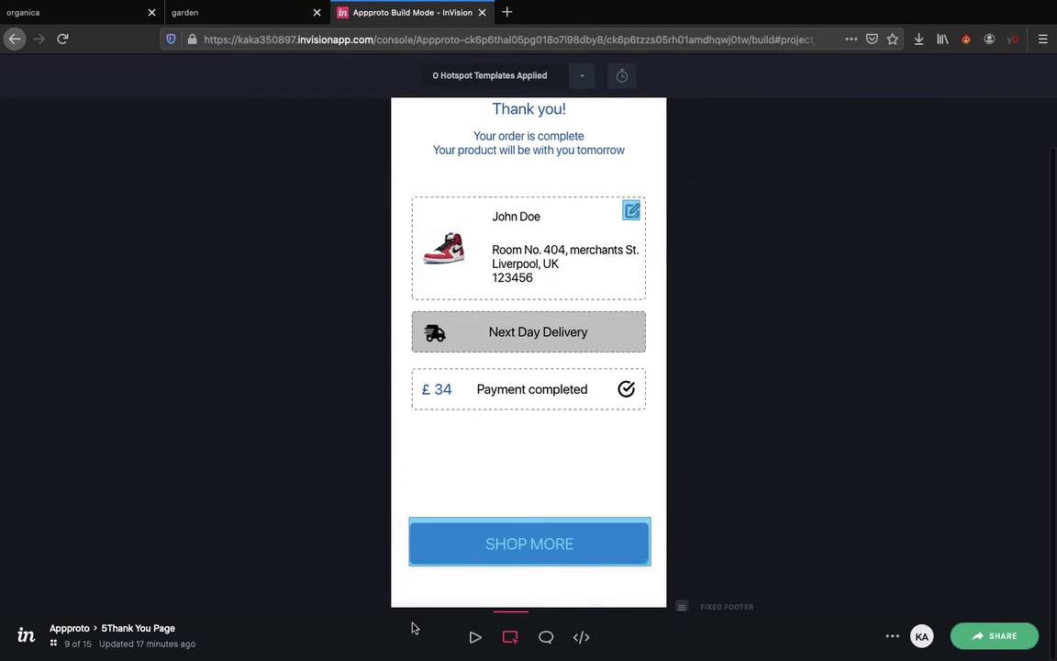
Advance to the 6Paypal Payment Page screen in the prototype preview and open that screen in build mode
left_click(475, 636)
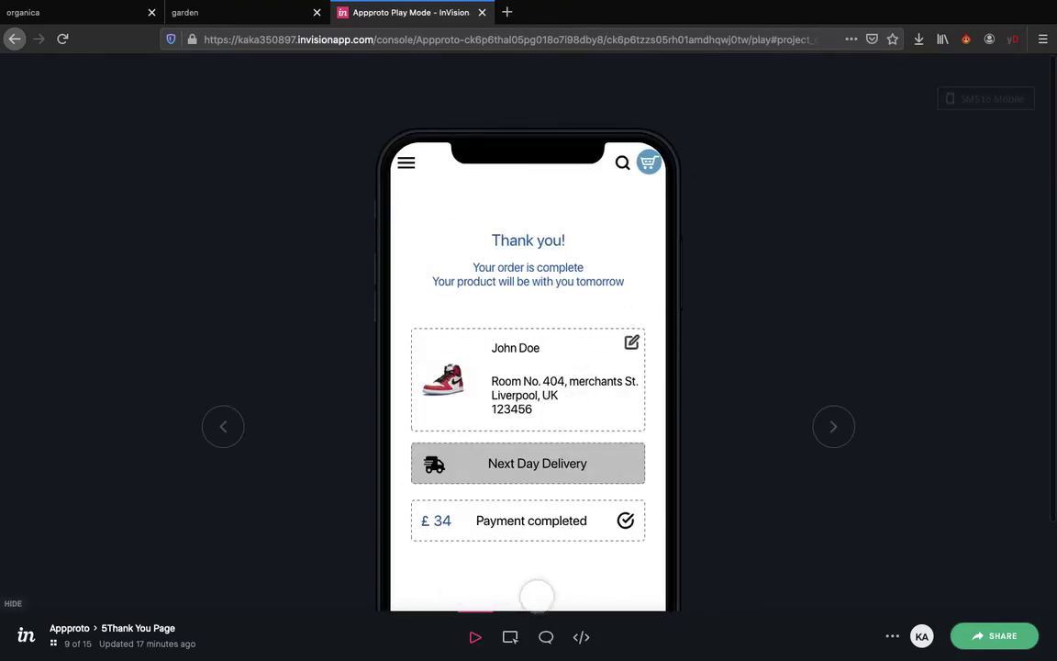
left_click(510, 636)
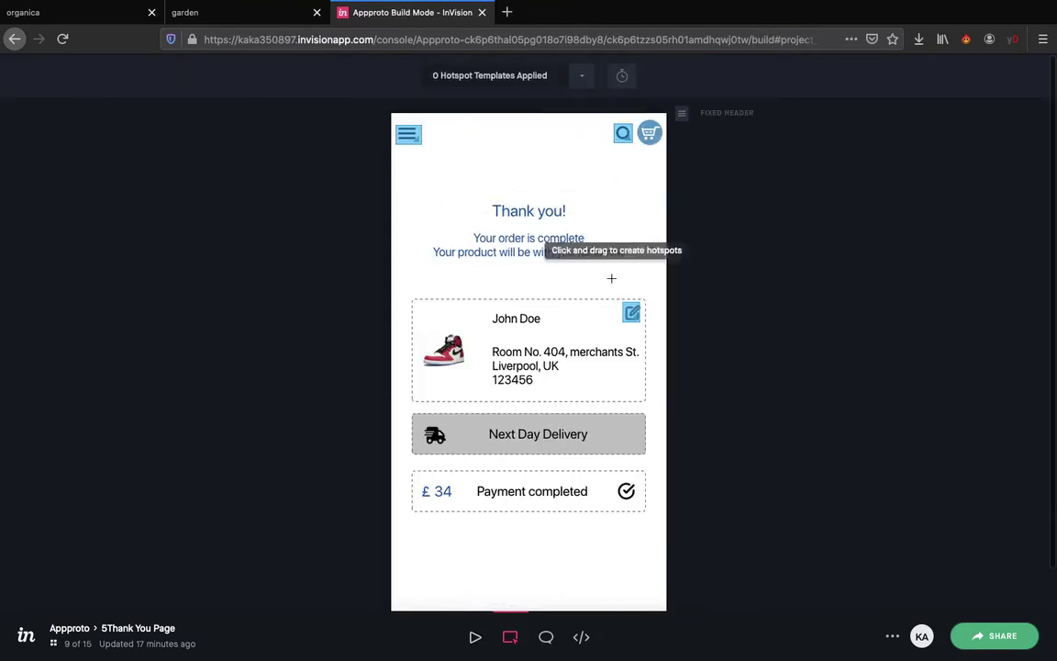
left_click(475, 636)
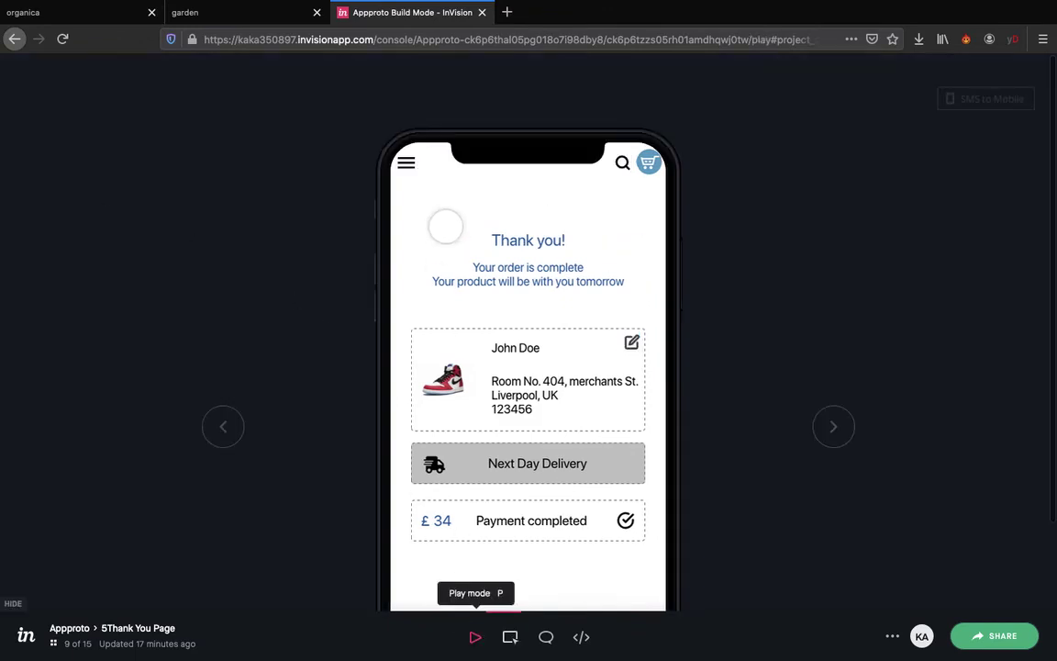
left_click(817, 428)
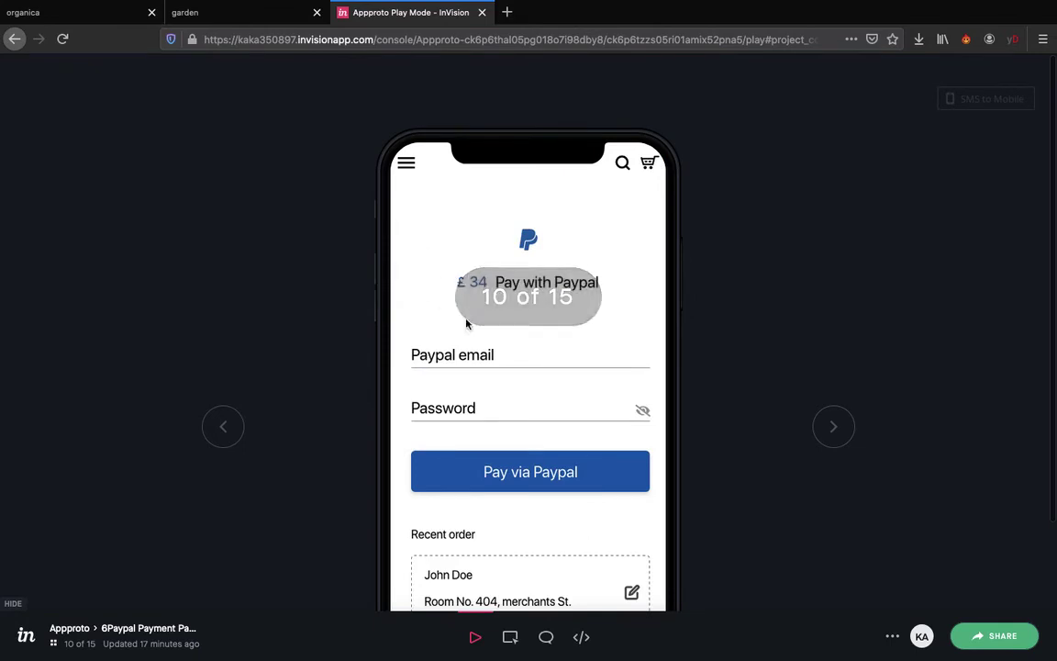
left_click(510, 635)
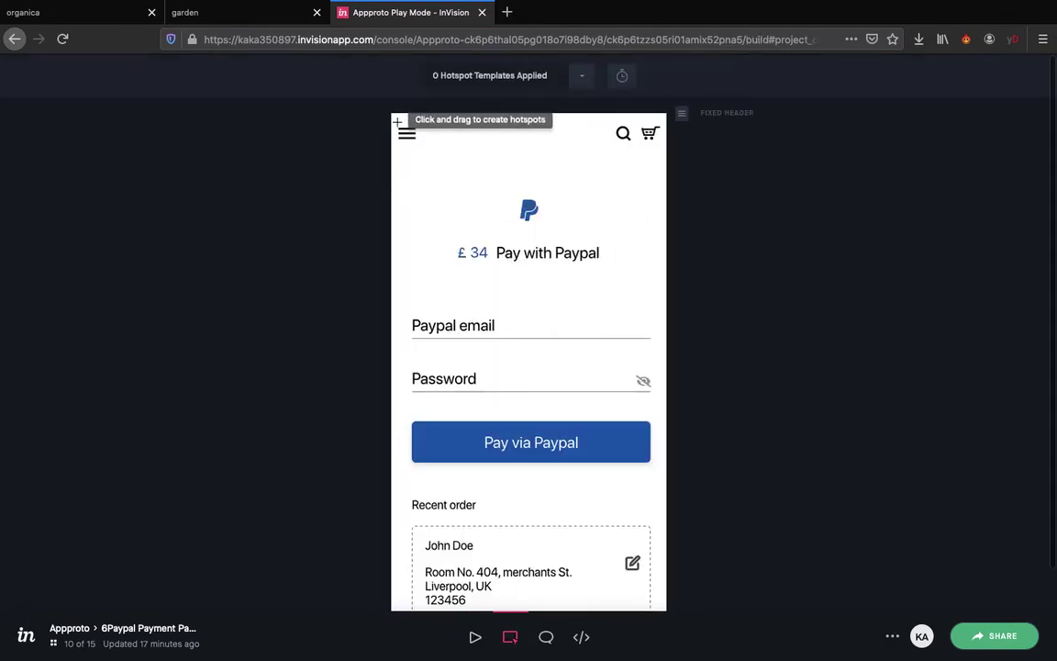
Add a hotspot over the menu icon on the Paypal payment screen, linked to 12menu with a Dissolve transition, and save it
left_click_drag(398, 120, 419, 144)
left_click(560, 176)
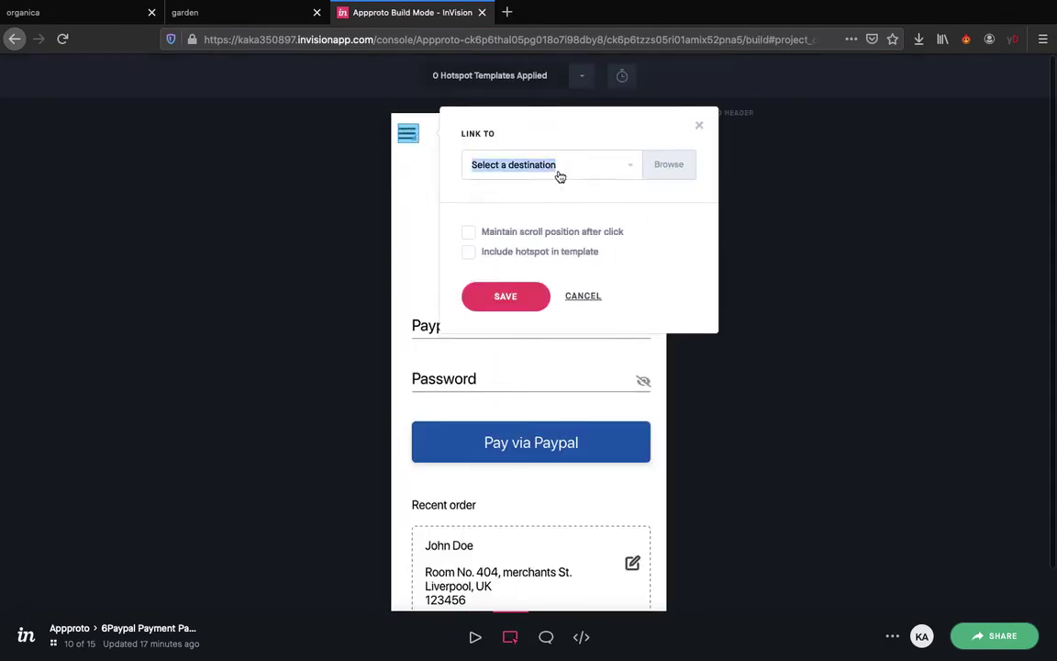
left_click(599, 168)
scroll(500, 449, "down", 3)
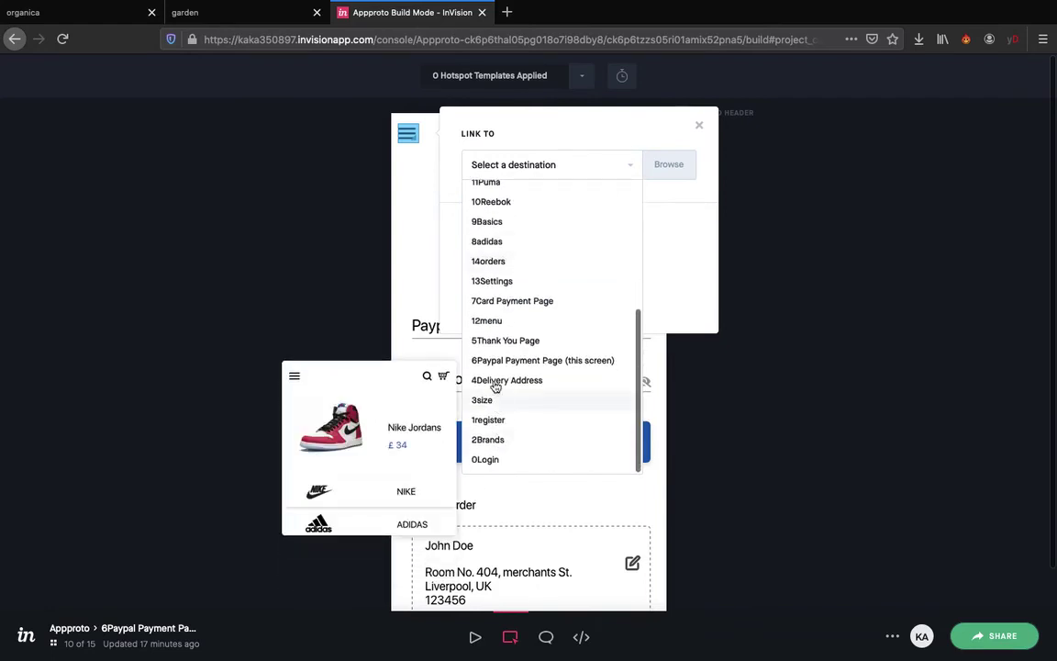
left_click(490, 318)
left_click(668, 226)
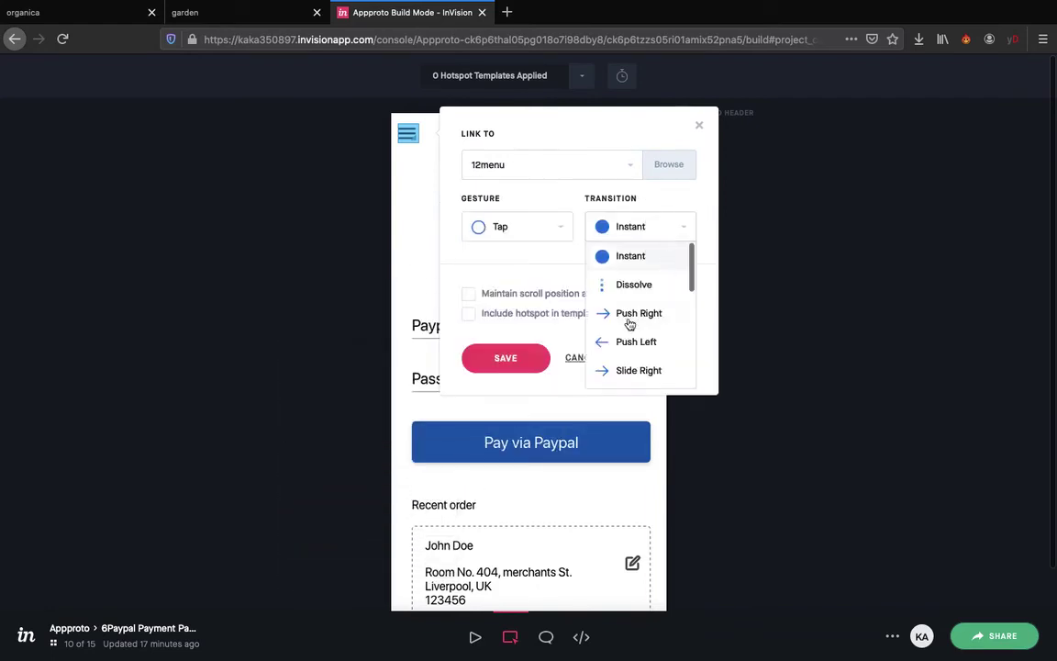
left_click(626, 279)
left_click(504, 356)
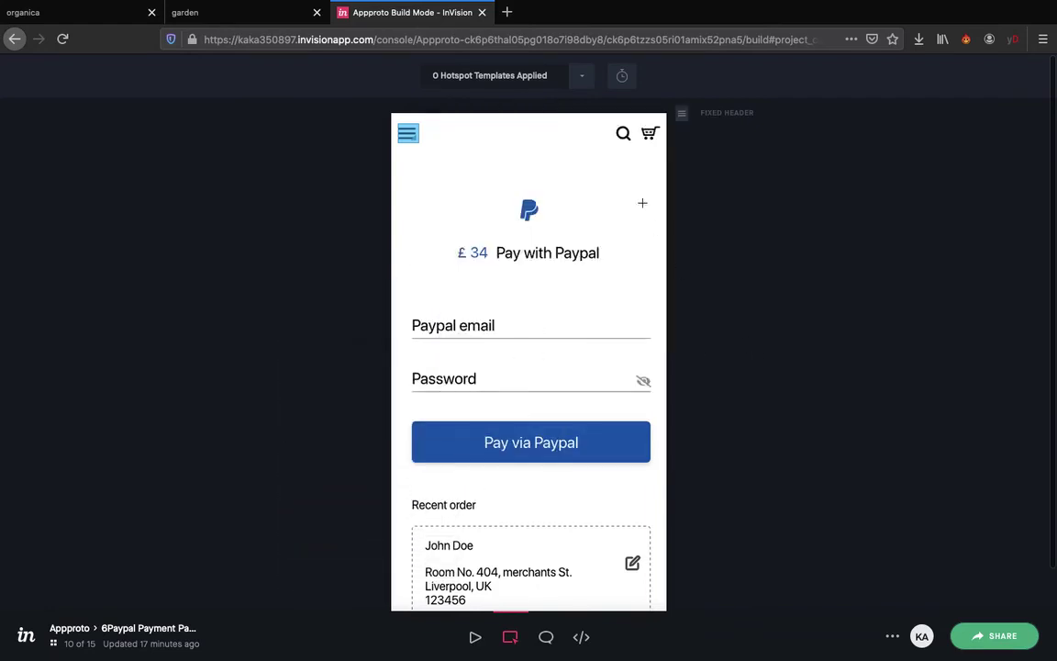
Add a hotspot over the search icon on the Paypal payment screen, linked to 2Brands with a Dissolve transition, and save it
left_click_drag(623, 134, 632, 142)
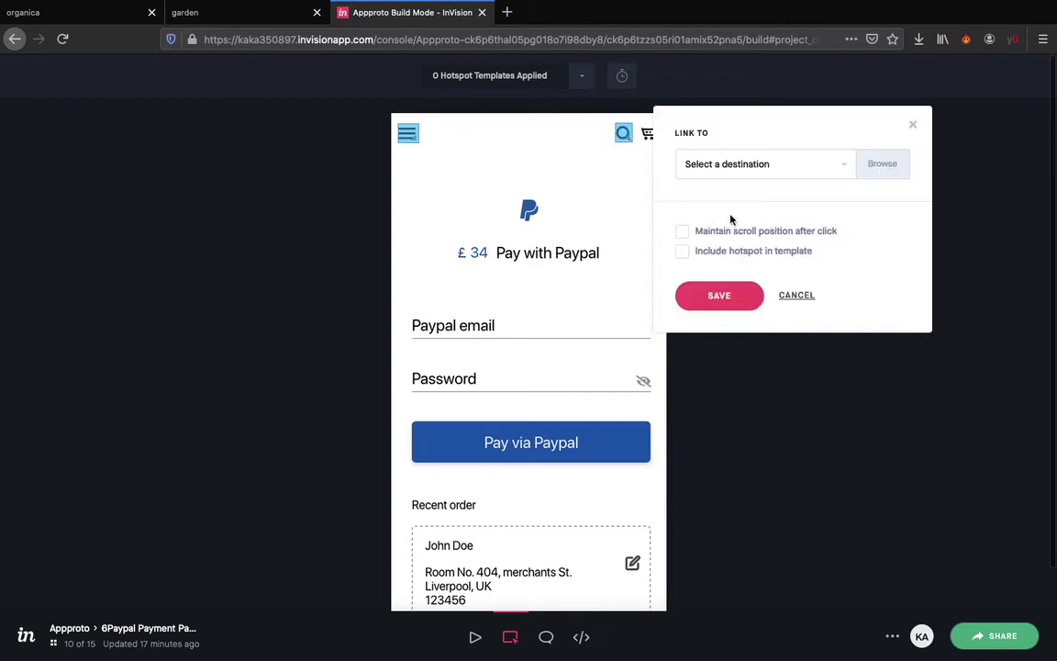
left_click(775, 166)
scroll(757, 371, "down", 5)
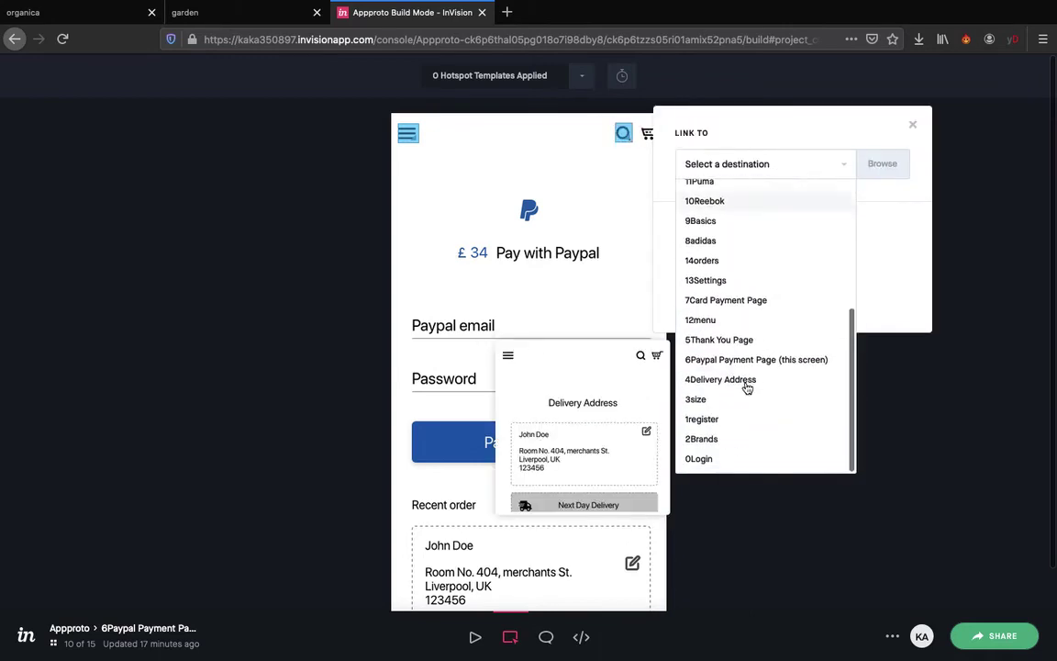
left_click(701, 439)
left_click(844, 222)
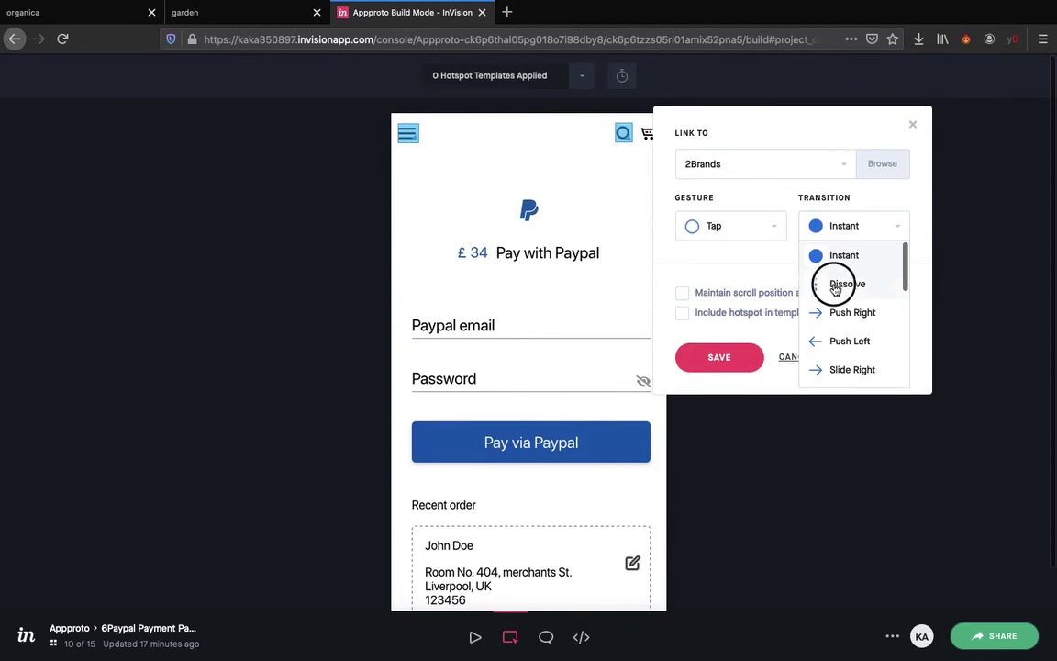
left_click(813, 283)
left_click(711, 362)
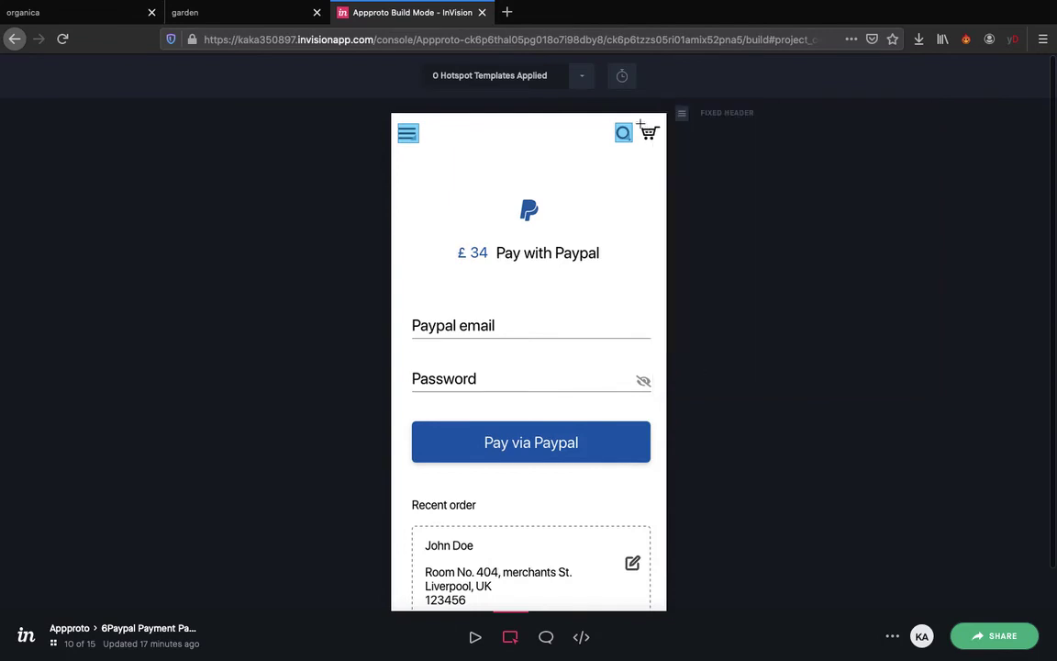
Add a hotspot over the cart icon, linked to 7Card Payment Page with a Dissolve transition, and save it
left_click_drag(651, 134, 659, 140)
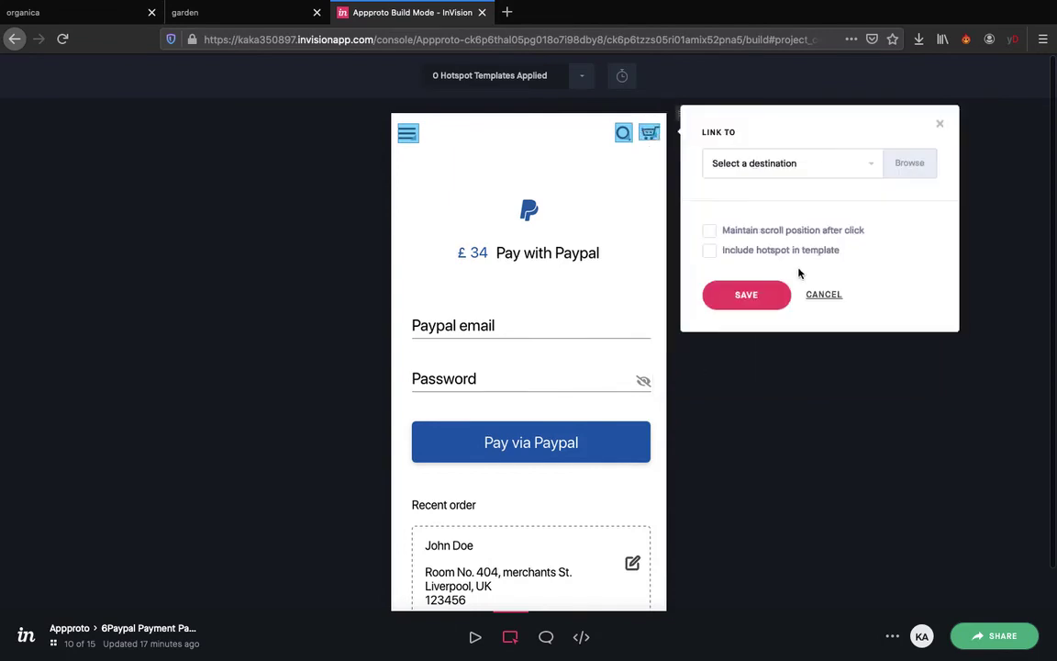
left_click(817, 164)
scroll(785, 385, "down", 2)
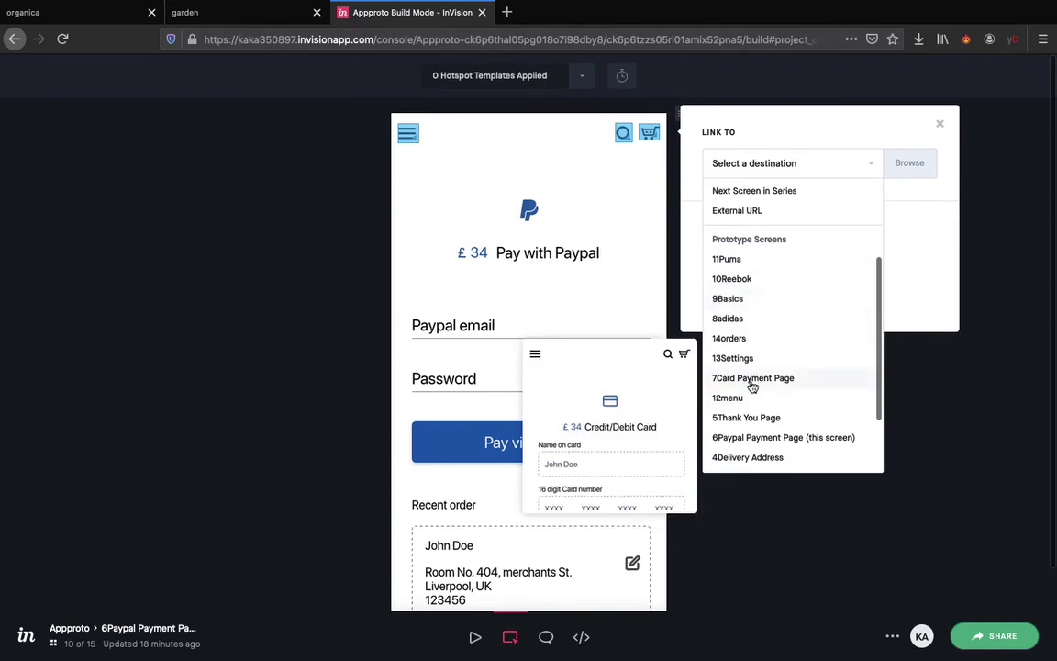
left_click(752, 378)
left_click(893, 229)
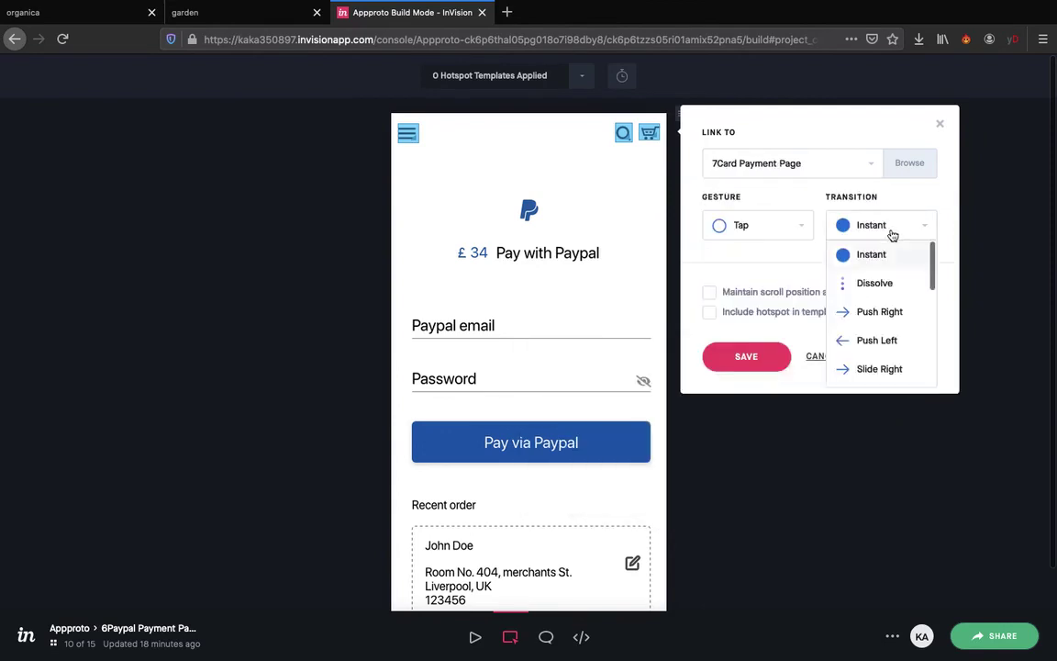
left_click(874, 285)
left_click(746, 356)
Add a hotspot over the Pay via Paypal button, linked to 6Paypal Payment Page (this screen) with a Dissolve transition, and save it
scroll(463, 318, "down", 2)
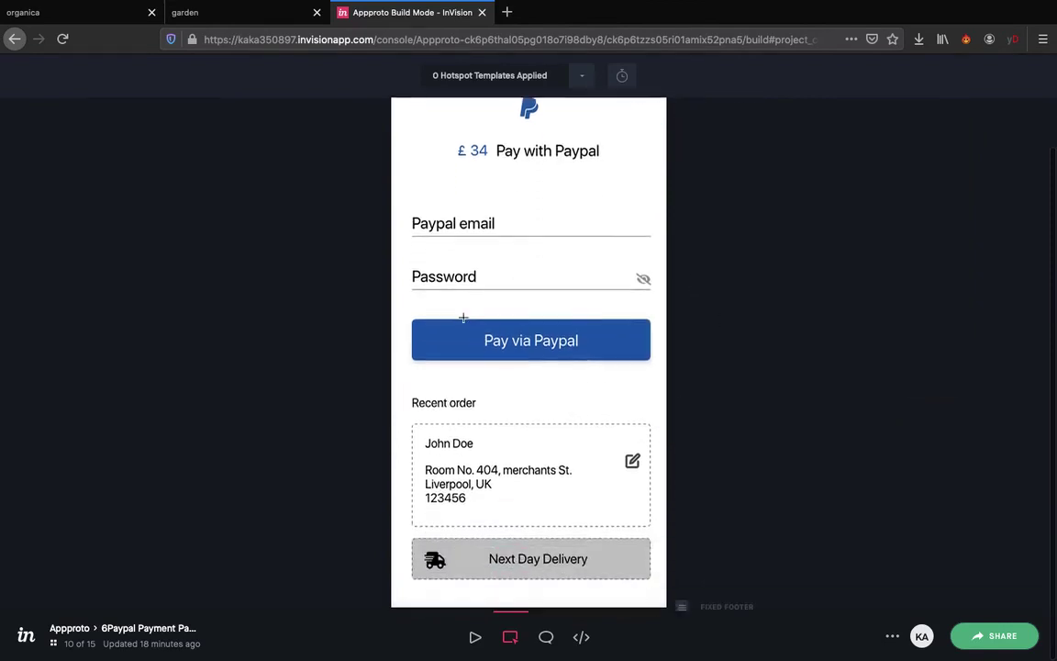
left_click_drag(410, 317, 651, 364)
left_click(776, 352)
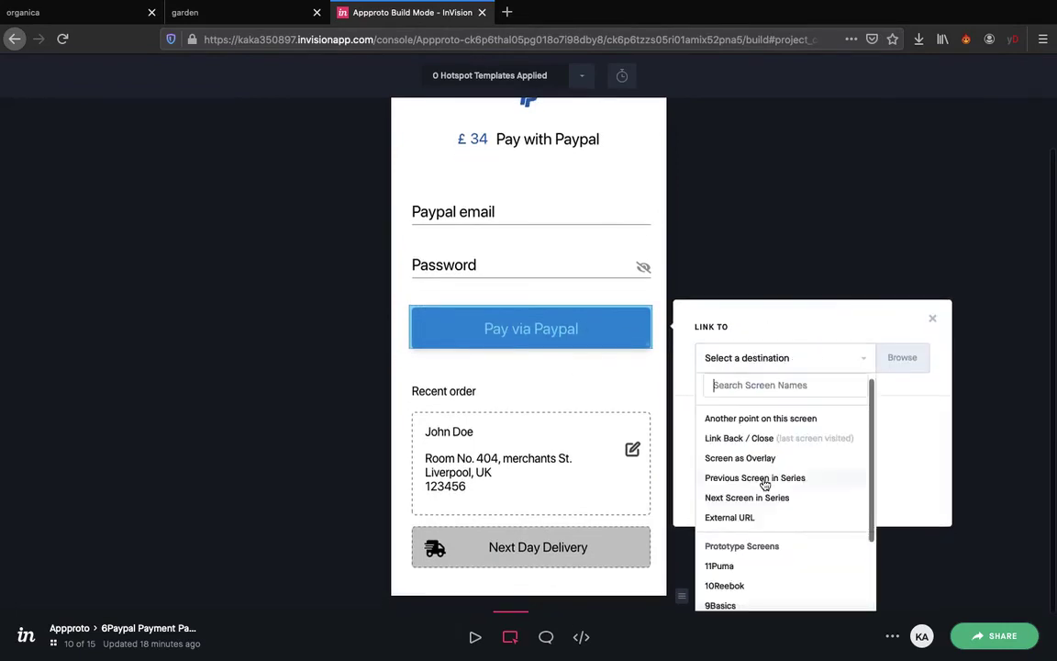
scroll(762, 482, "down", 3)
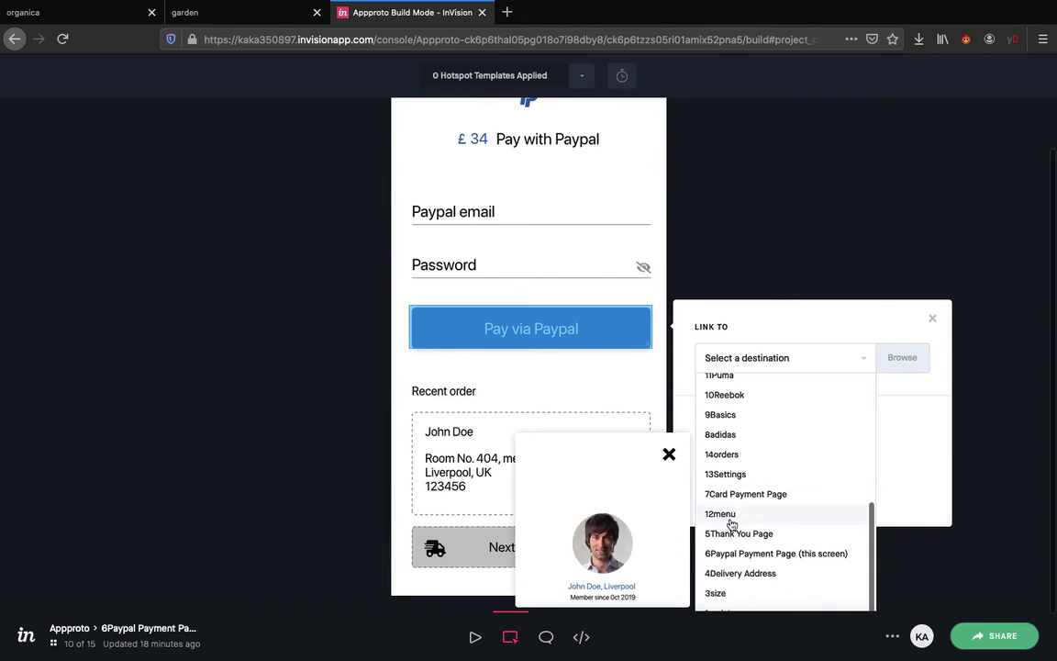
scroll(733, 519, "down", 2)
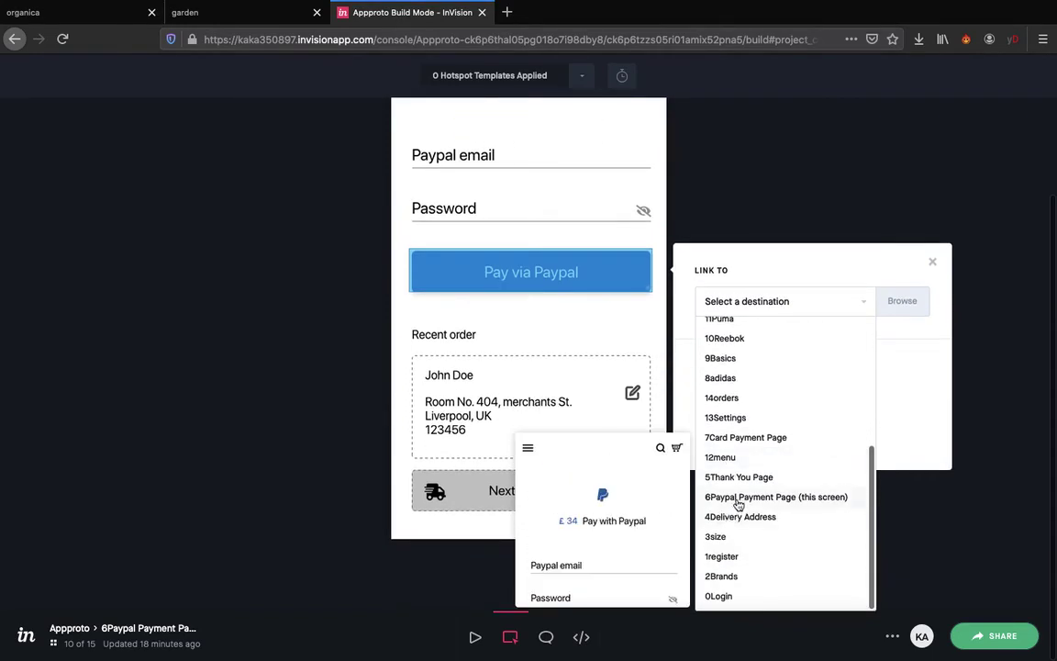
left_click(738, 497)
left_click(887, 369)
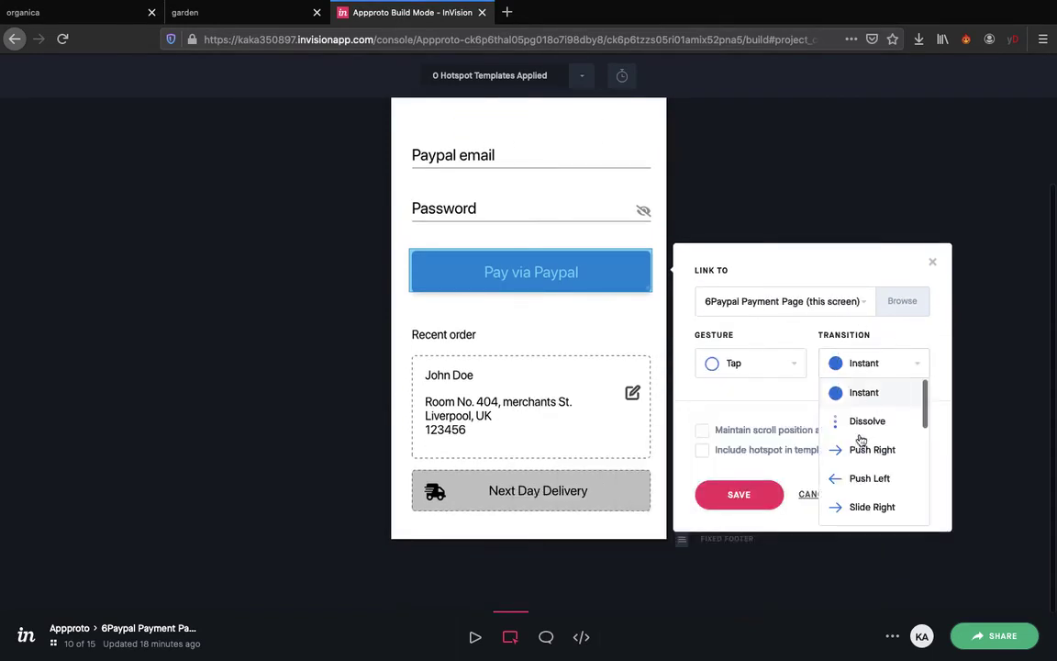
left_click(864, 422)
left_click(739, 497)
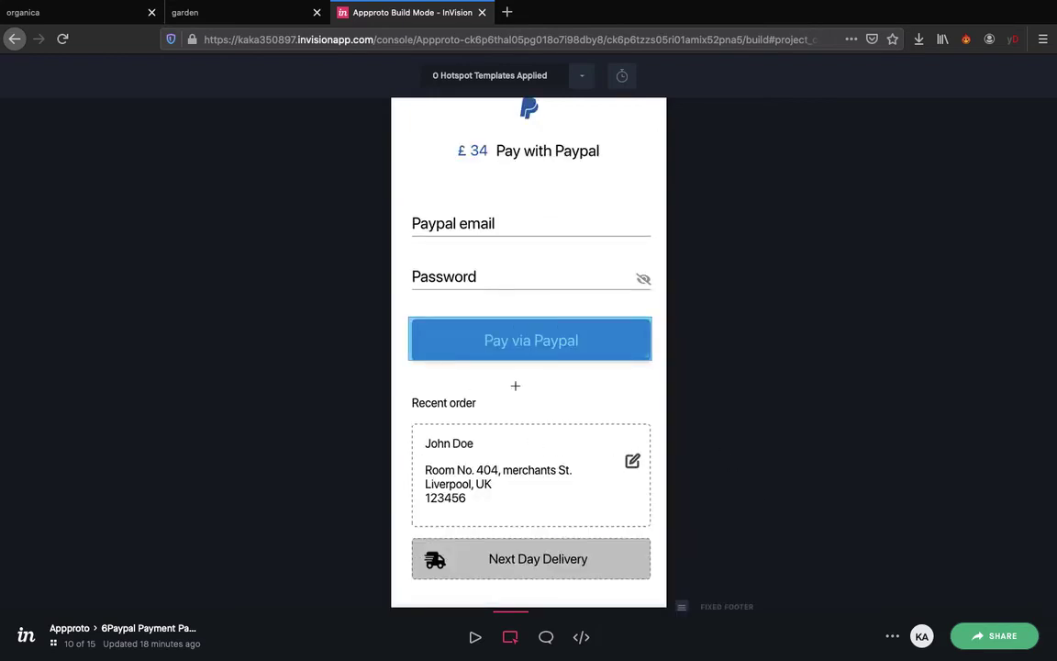
Add a hotspot over the edit icon in the recent order box, linked to 4Delivery Address with a Dissolve transition, and save it
left_click_drag(624, 454, 641, 465)
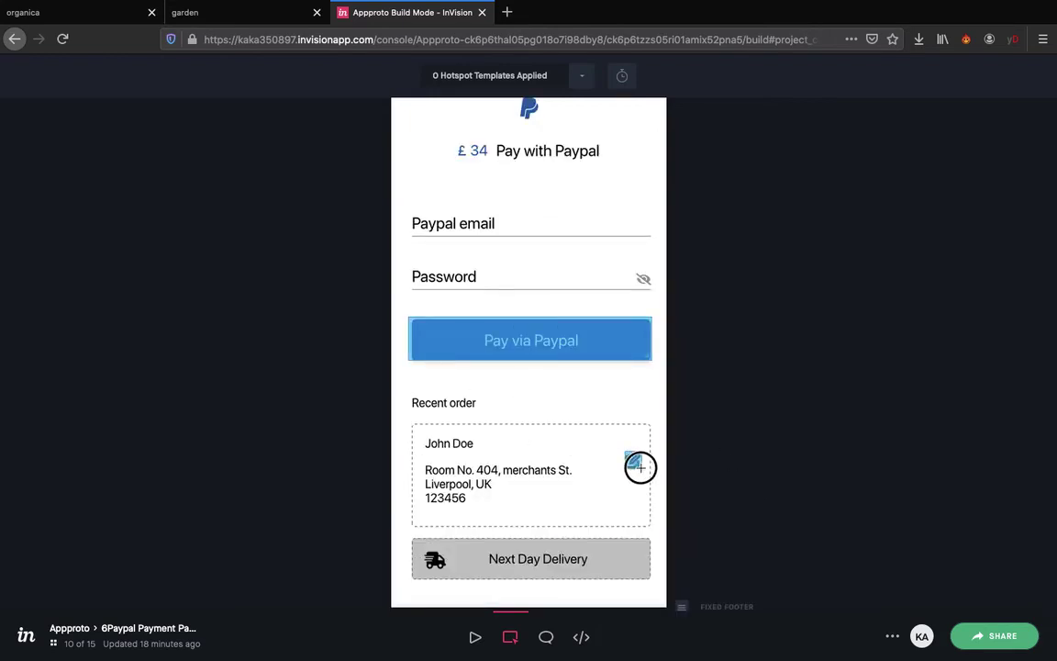
left_click(764, 356)
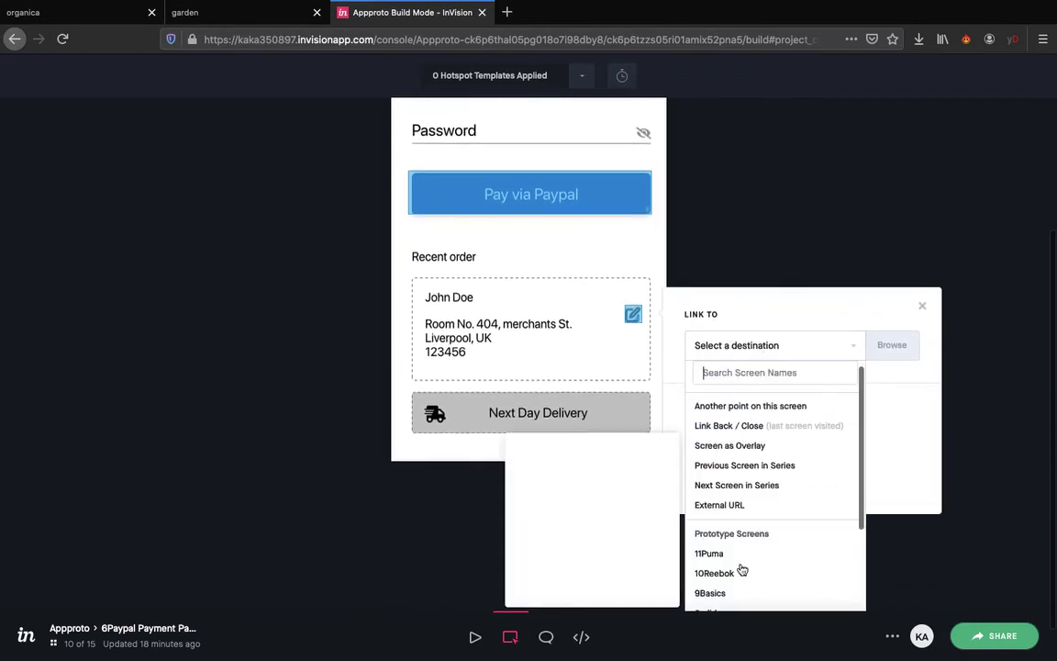
scroll(750, 509, "down", 4)
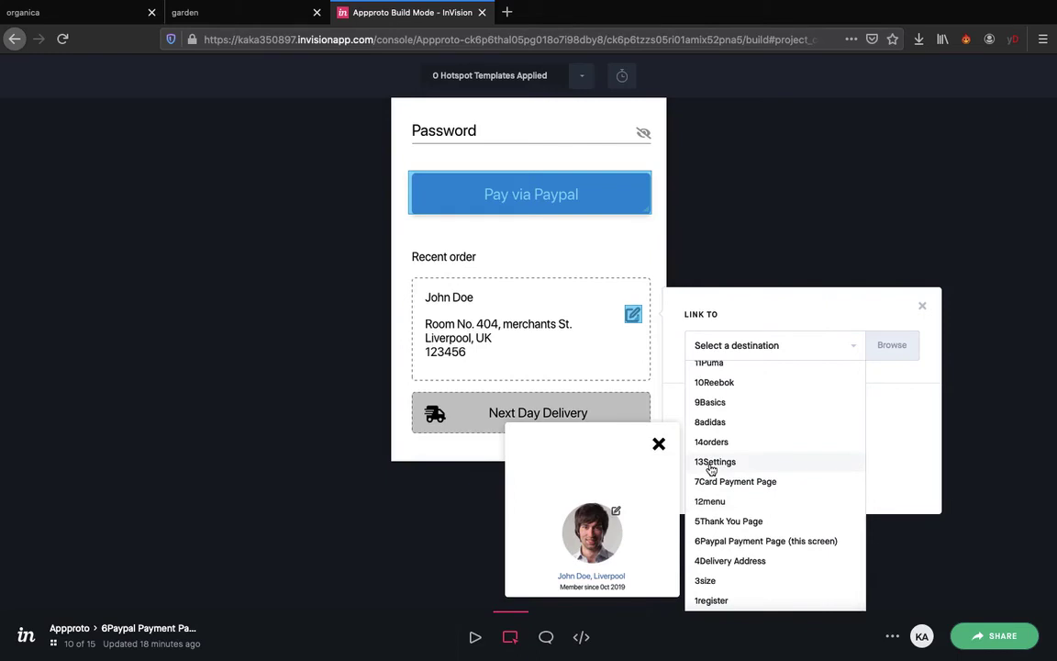
left_click(712, 463)
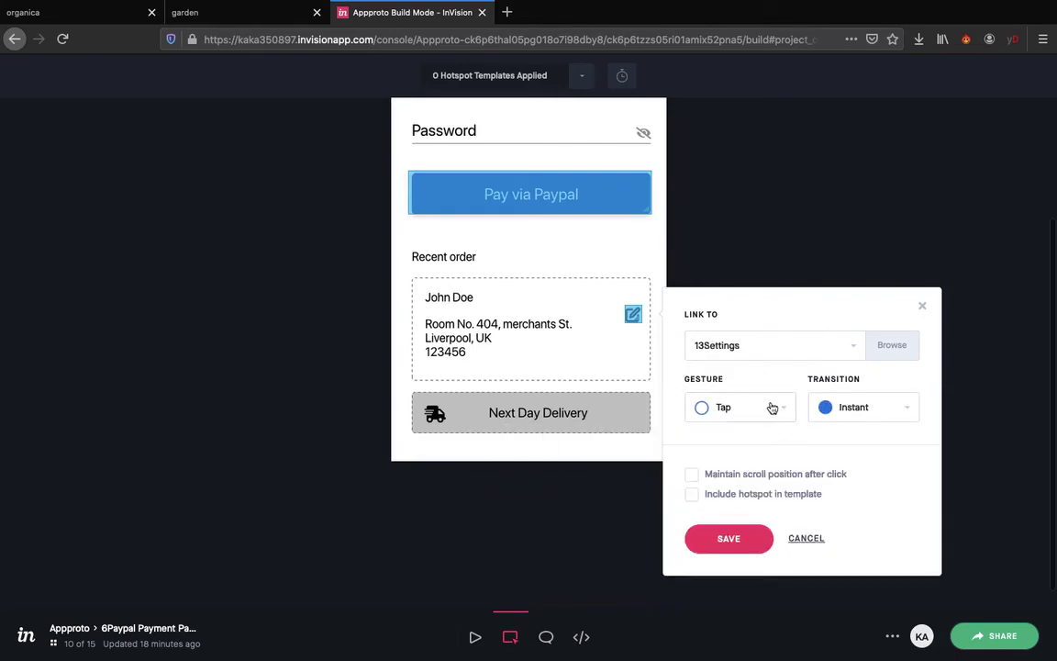
left_click(750, 346)
scroll(730, 540, "down", 5)
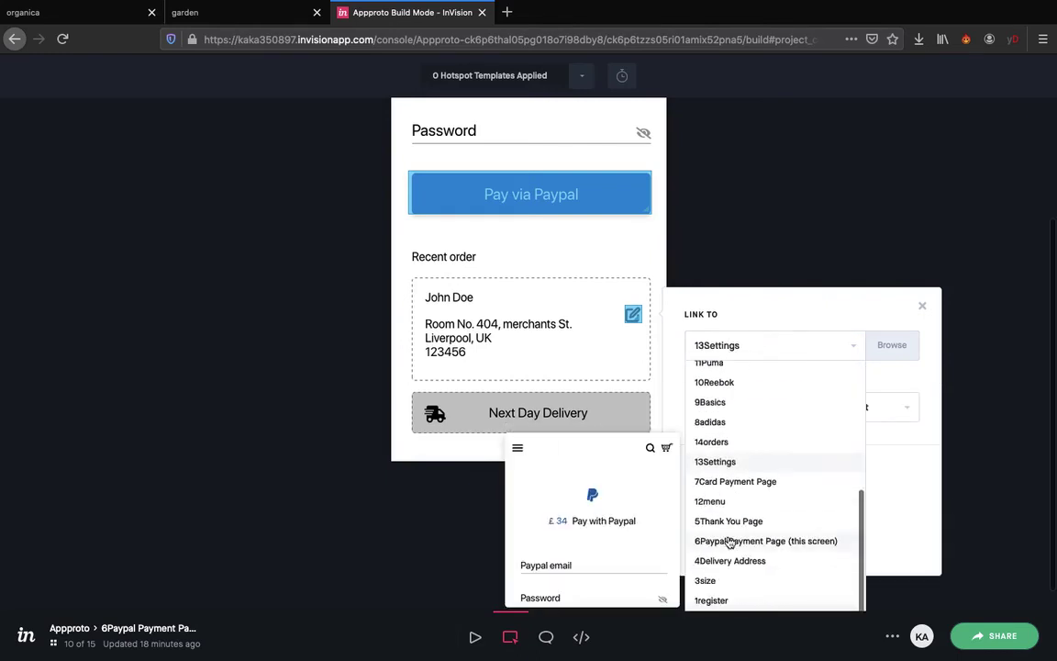
scroll(703, 538, "down", 1)
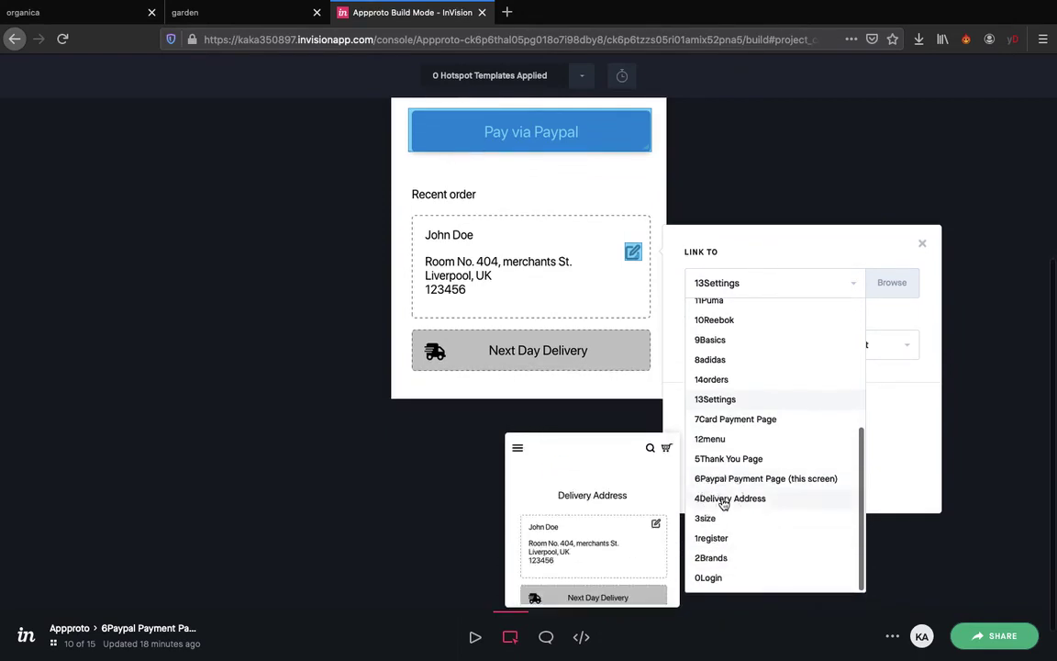
left_click(720, 498)
left_click(858, 345)
left_click(852, 401)
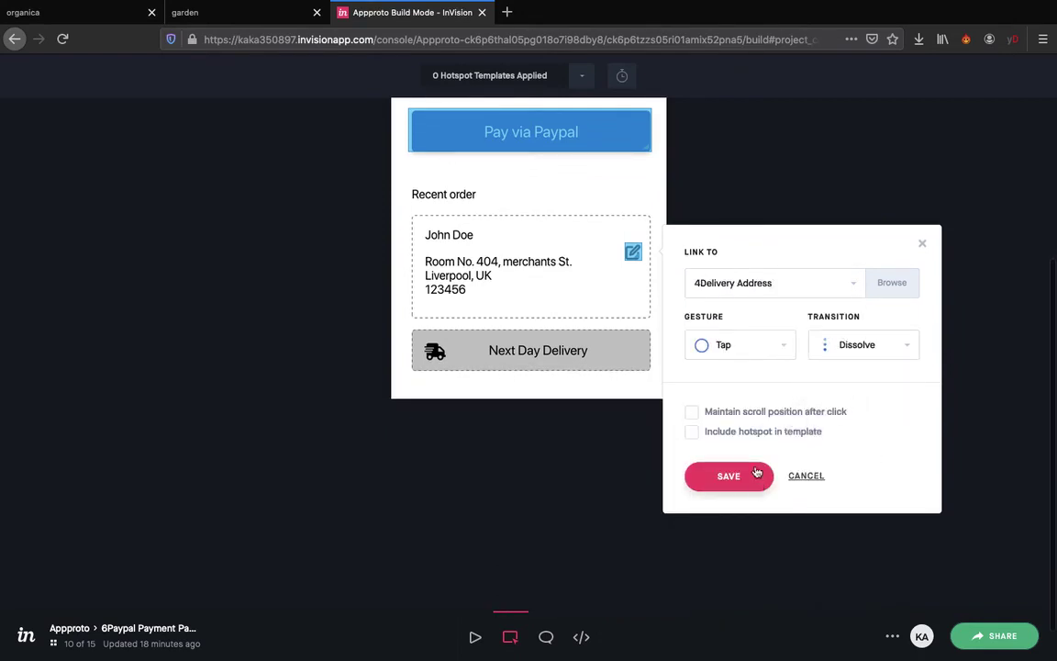
left_click(725, 474)
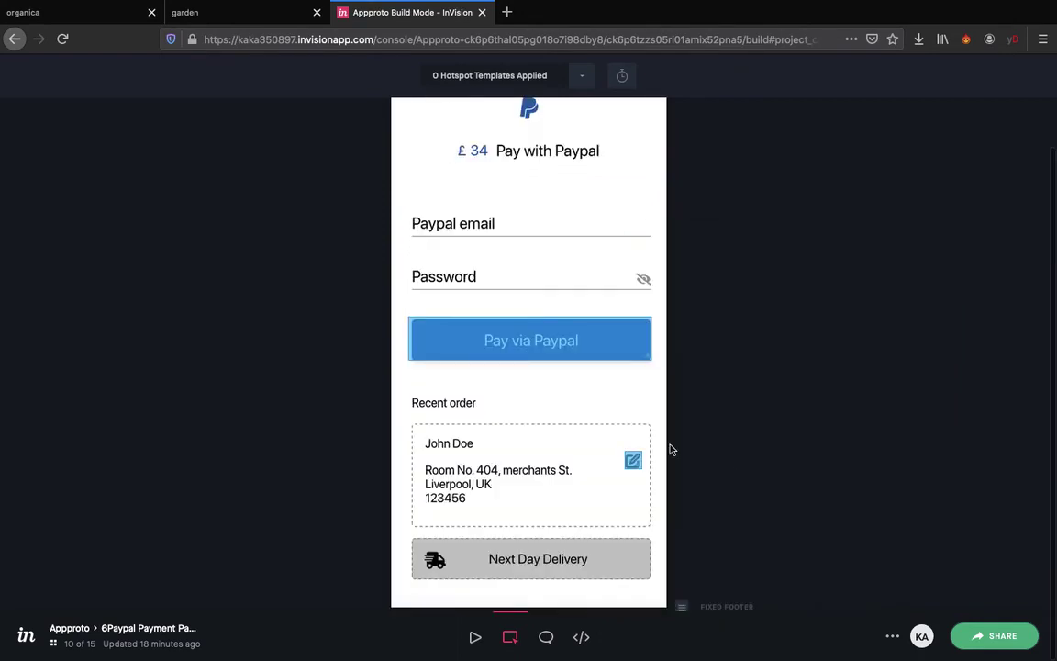
Advance to the 4Delivery Address screen and add a saved hotspot over its menu icon, linked to 12menu with a Dissolve transition
left_click(476, 637)
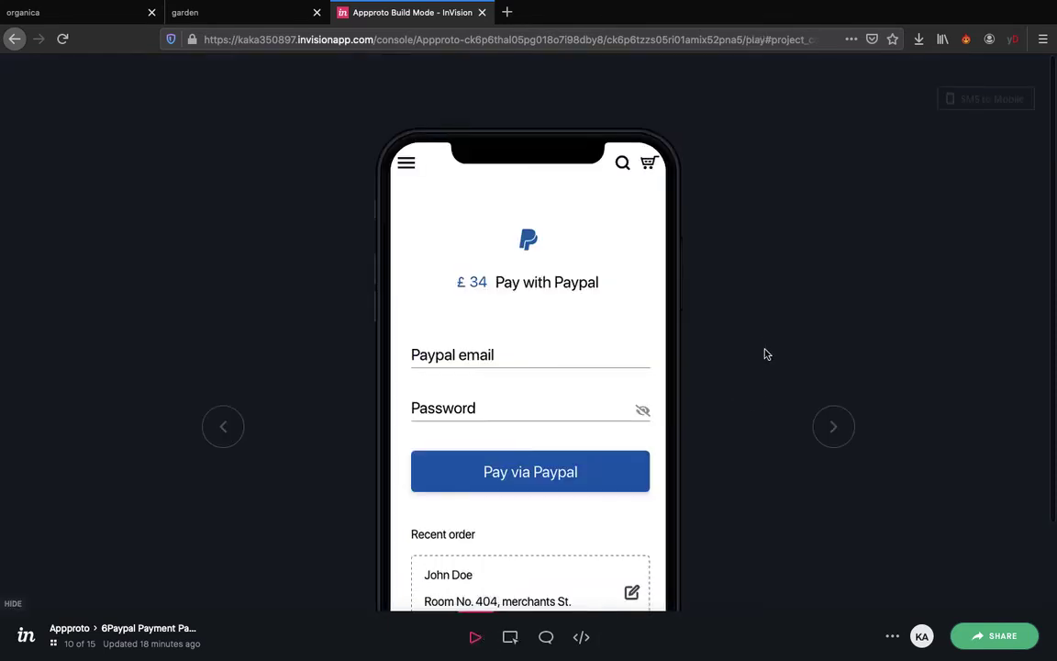
left_click(833, 429)
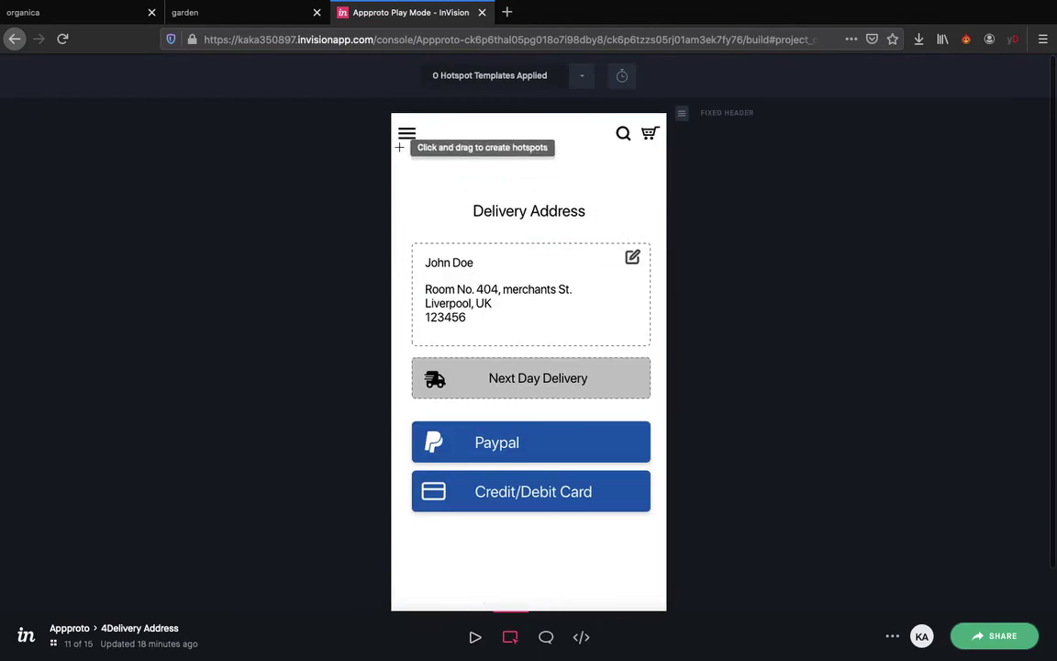
left_click_drag(398, 126, 422, 144)
left_click(493, 165)
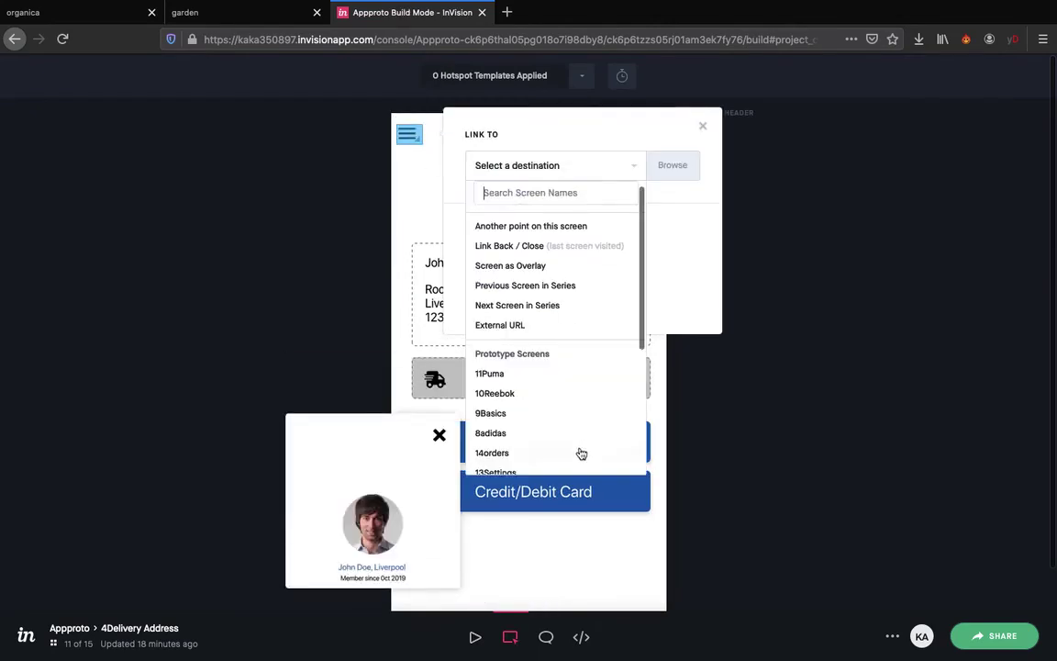
scroll(490, 401, "down", 3)
left_click(492, 401)
left_click(649, 228)
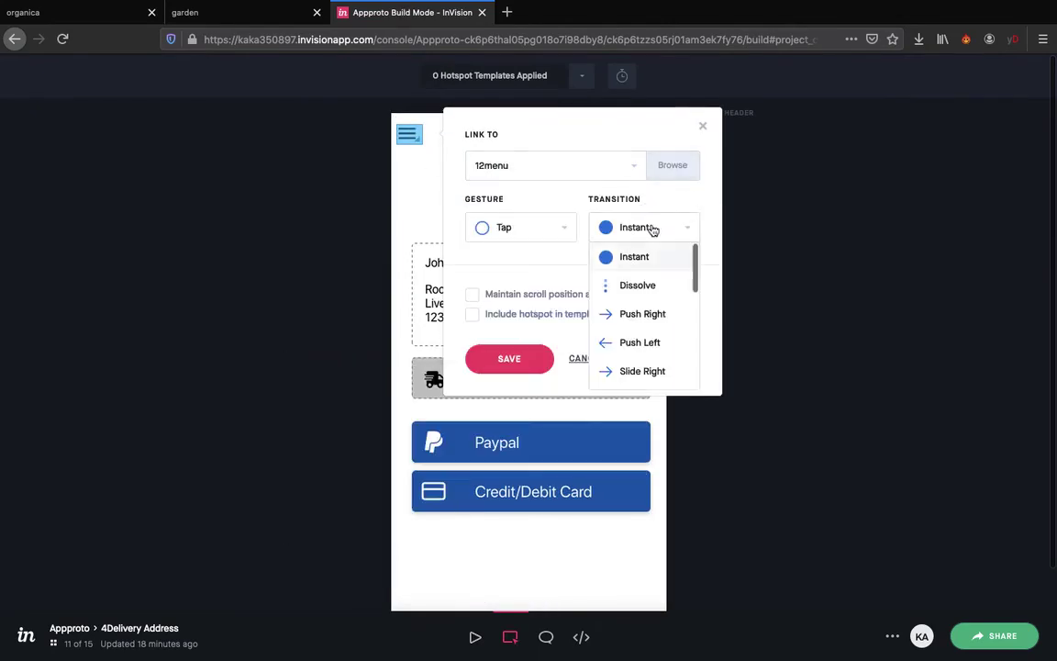
left_click(637, 287)
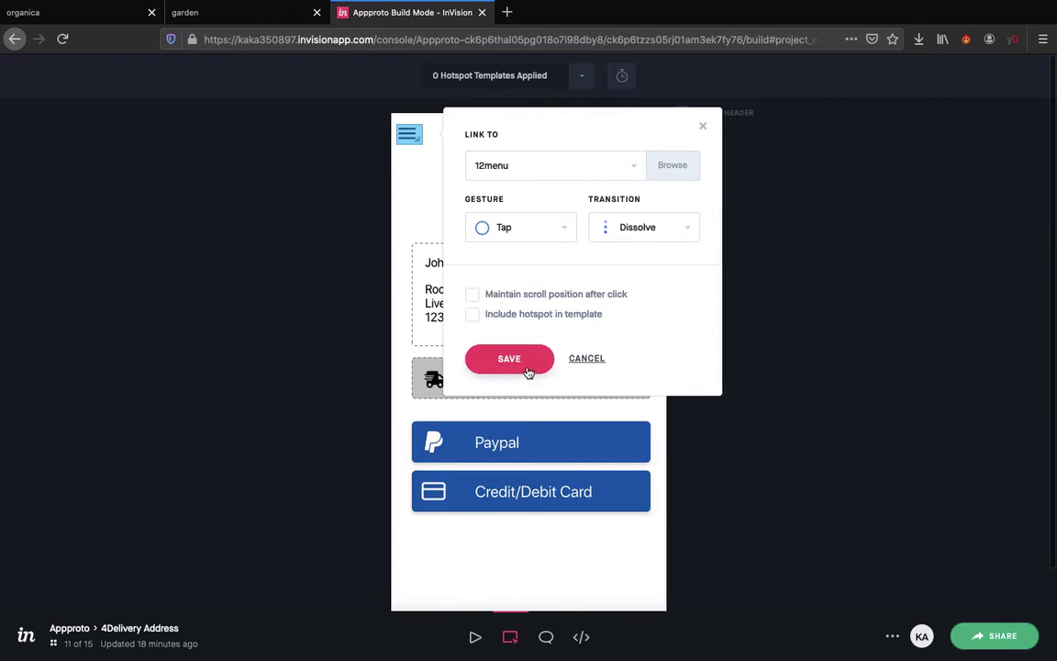
left_click(529, 368)
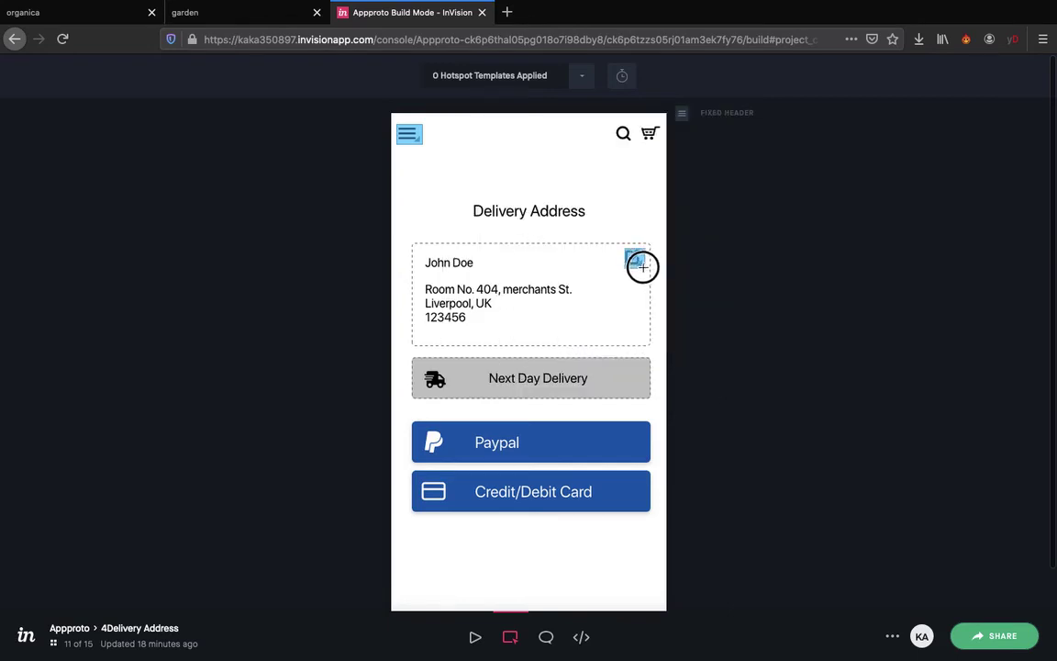
Add a hotspot over the edit icon in the address box, linked to 4Delivery Address (this screen) with a Dissolve transition, and save it
left_click_drag(642, 266, 642, 266)
left_click(748, 289)
scroll(757, 475, "down", 1)
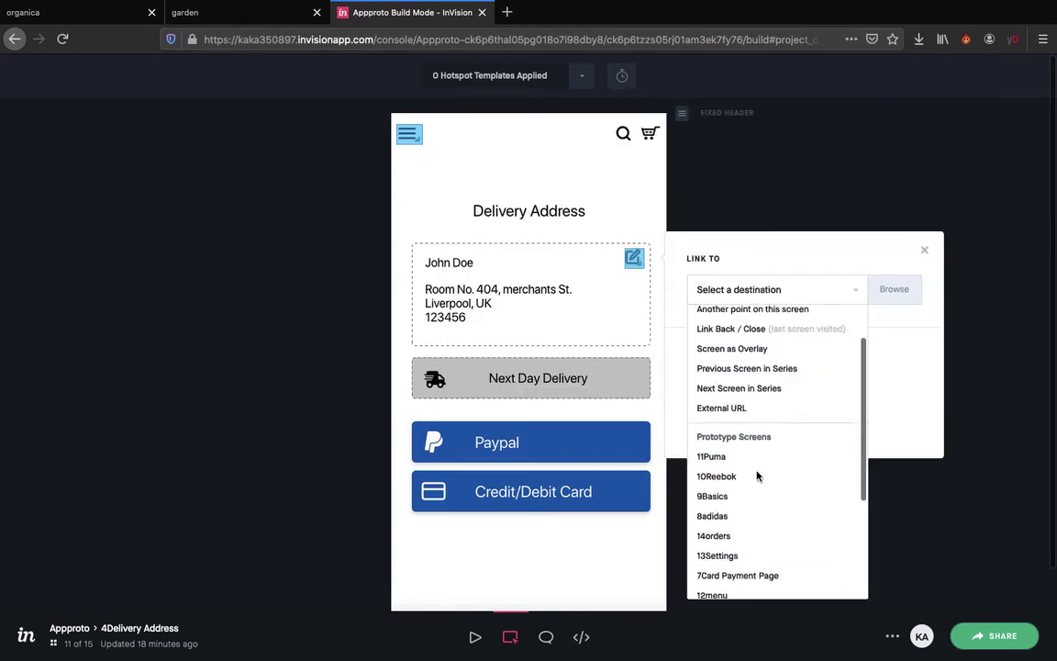
scroll(757, 476, "down", 3)
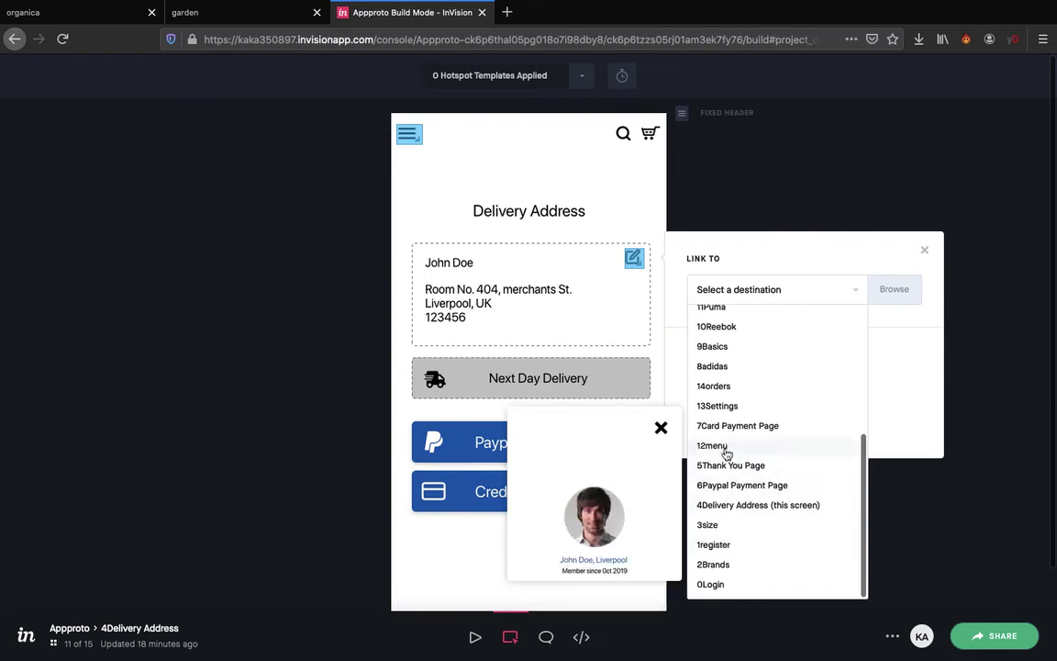
scroll(725, 452, "down", 1)
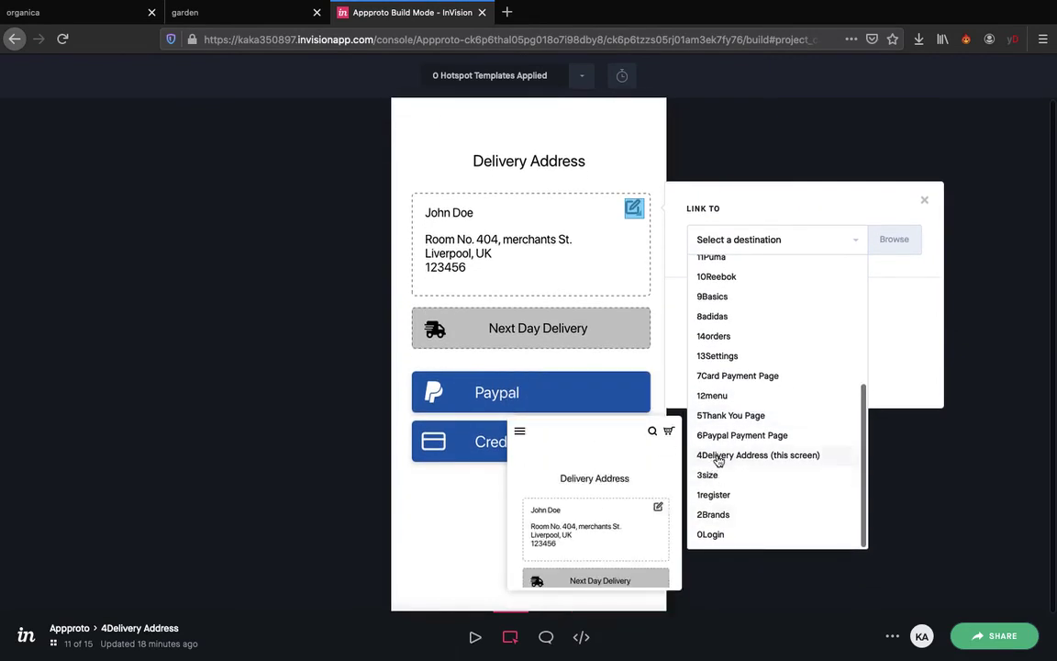
left_click(717, 456)
left_click(849, 298)
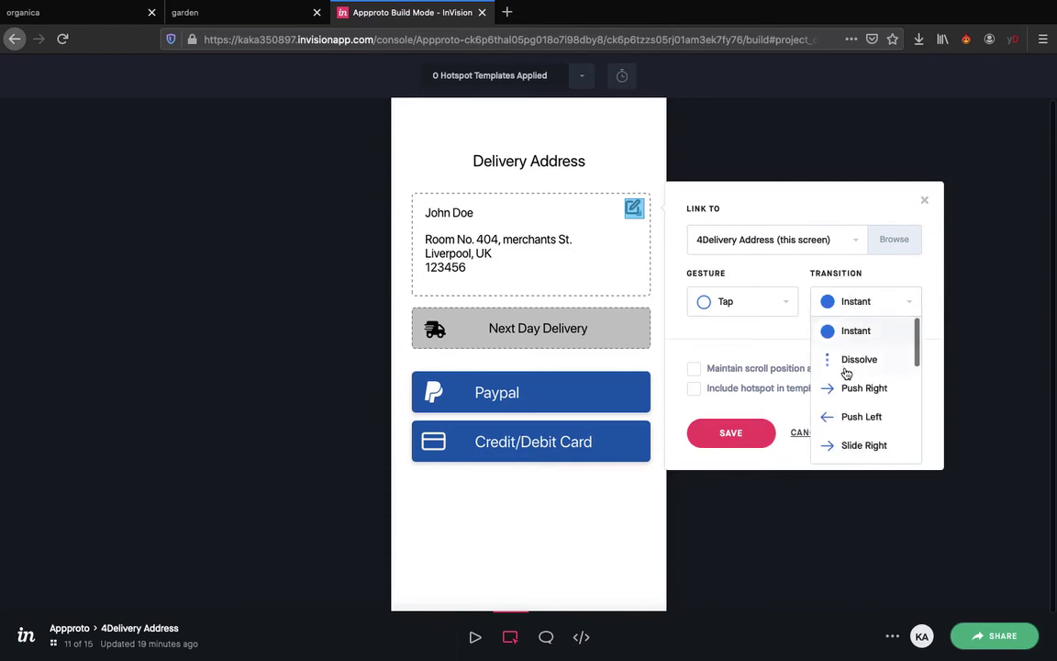
left_click(854, 362)
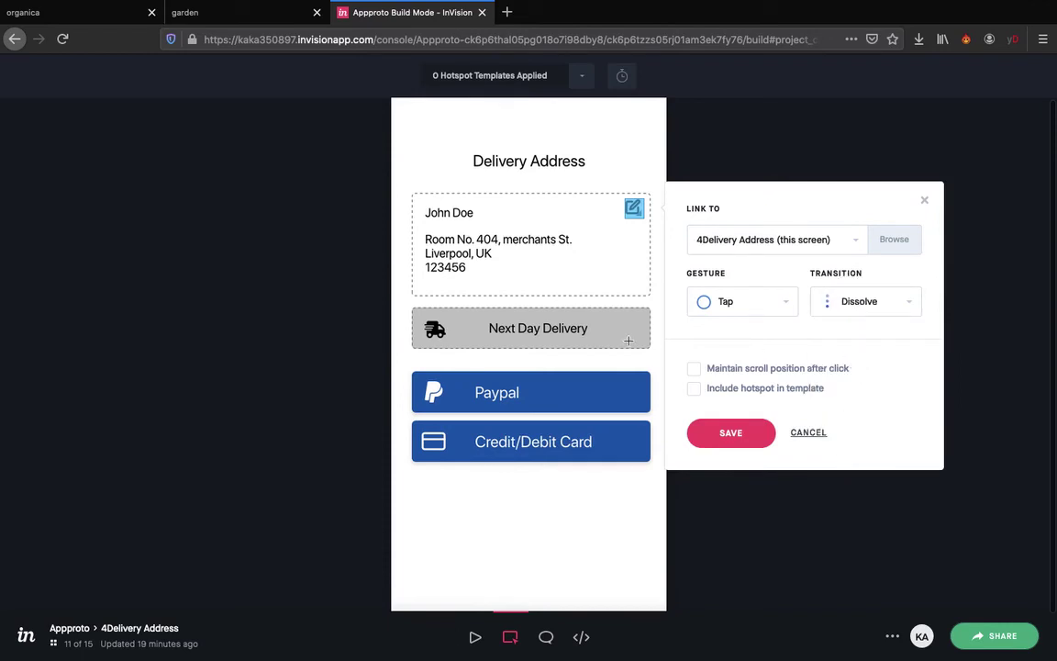
left_click(731, 434)
Add a hotspot over the Paypal button, linked to 6Paypal Payment Page with a Dissolve transition, and save it
left_click_drag(409, 370, 651, 414)
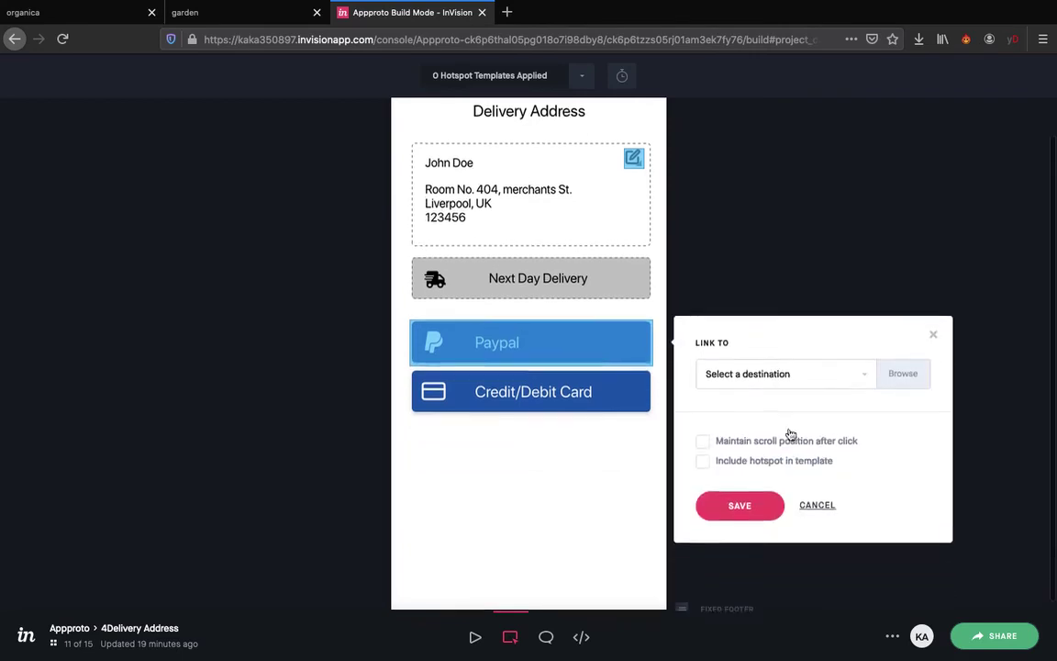
left_click(746, 358)
scroll(746, 514, "down", 5)
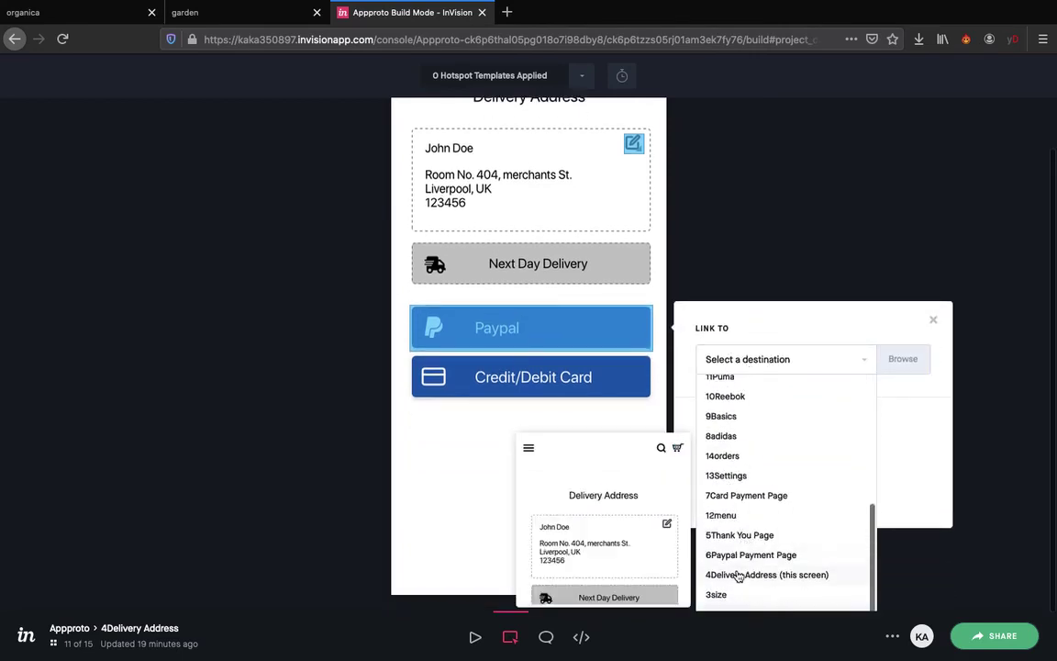
left_click(739, 555)
left_click(851, 421)
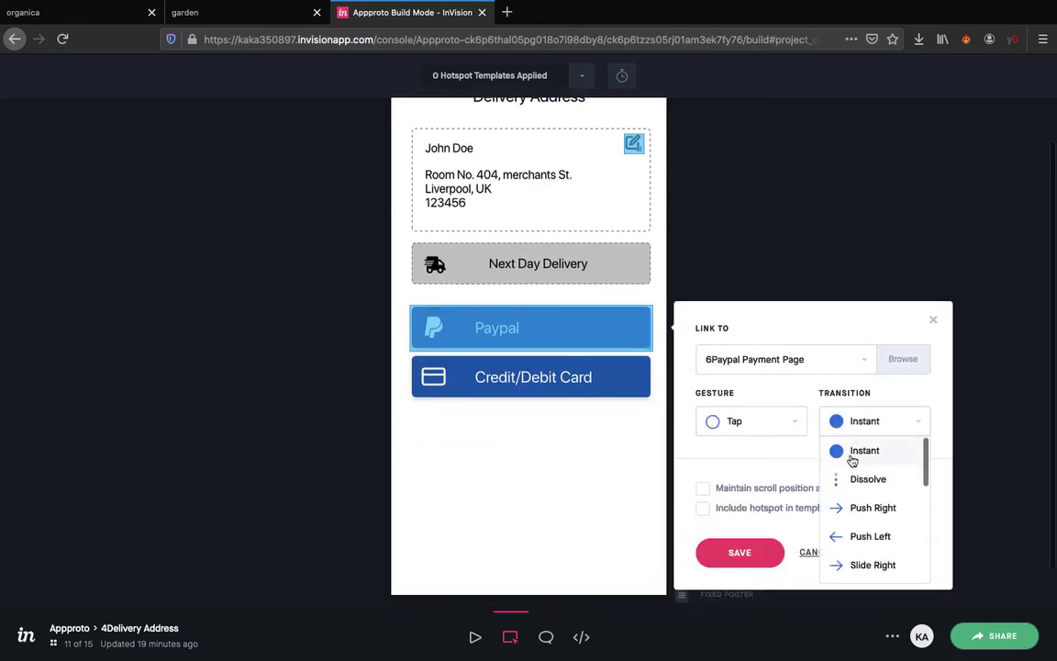
left_click(856, 479)
left_click(383, 384)
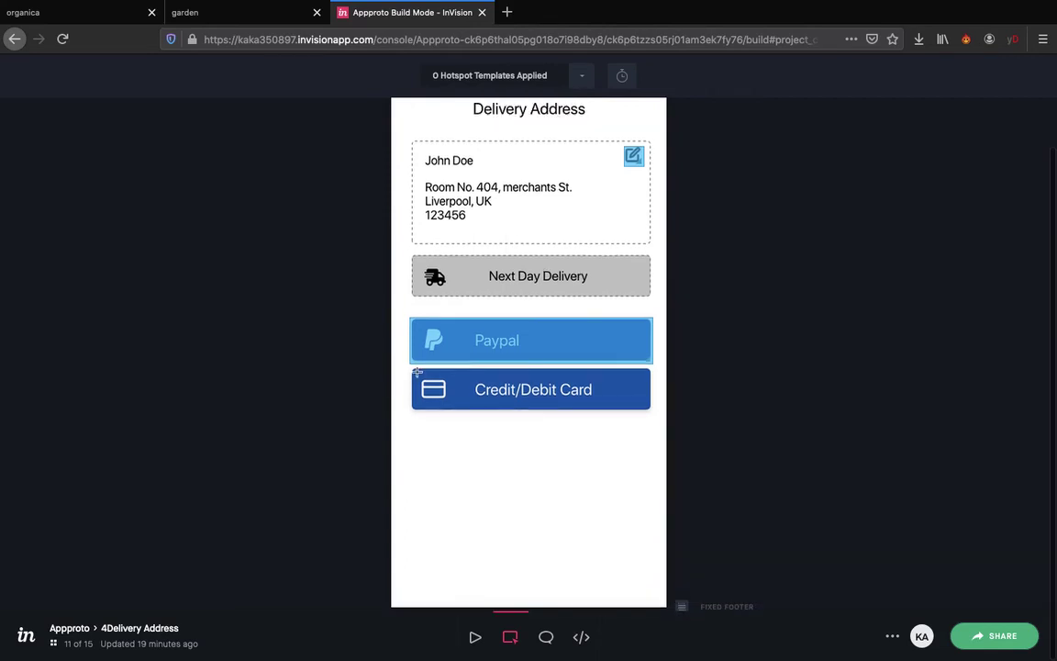
Add a hotspot over the Credit/Debit Card button, linked to 7Card Payment Page with a Dissolve transition, and save it
left_click_drag(411, 366, 652, 408)
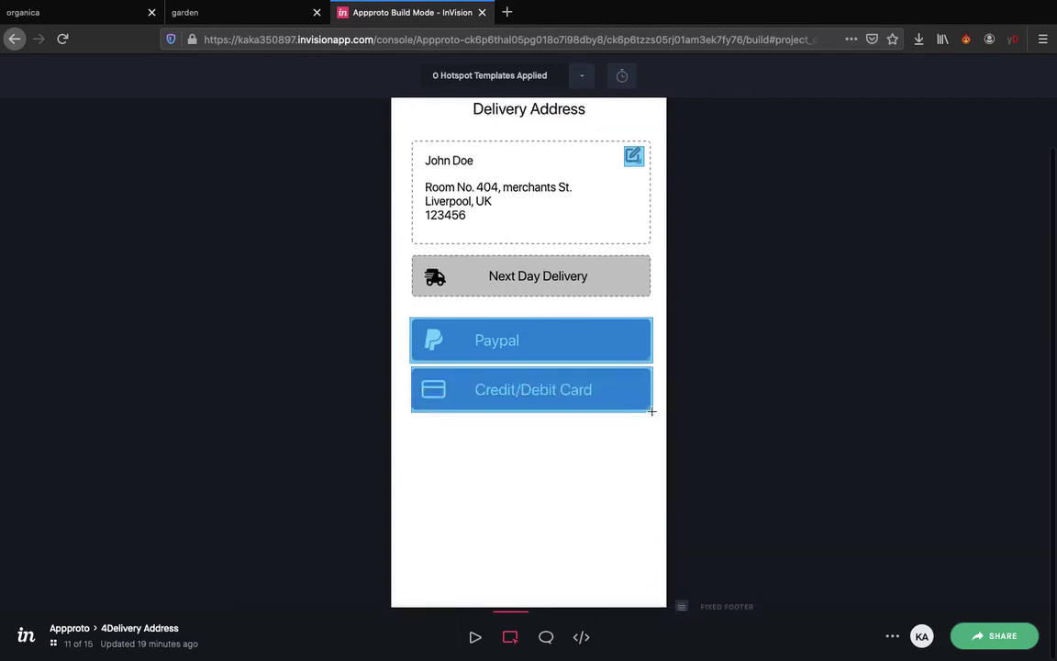
left_click(769, 358)
scroll(769, 529, "down", 3)
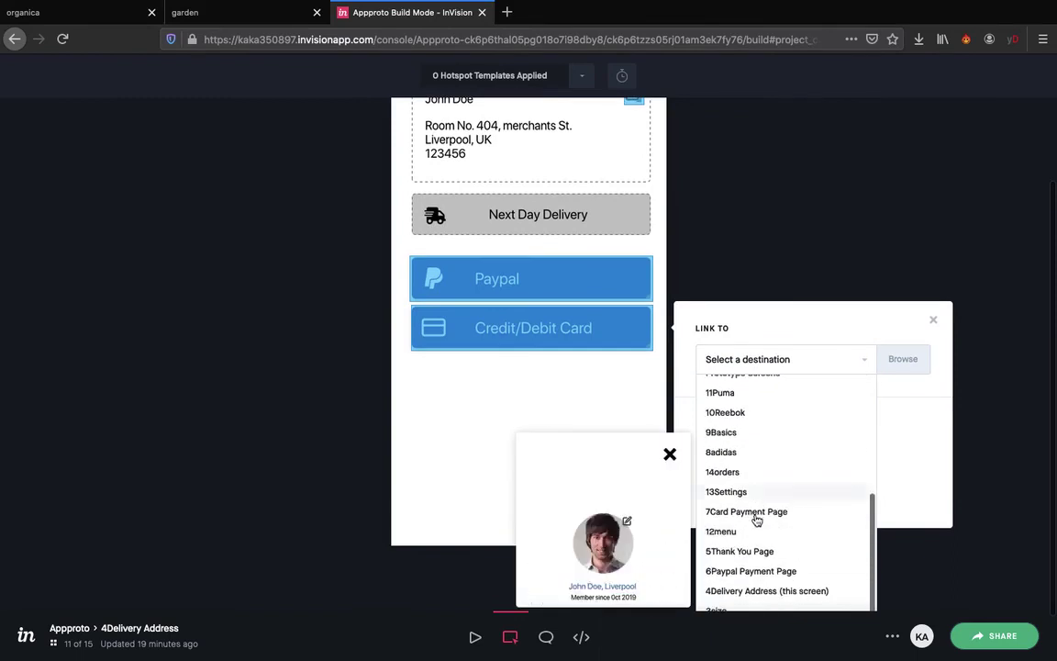
left_click(750, 512)
left_click(846, 420)
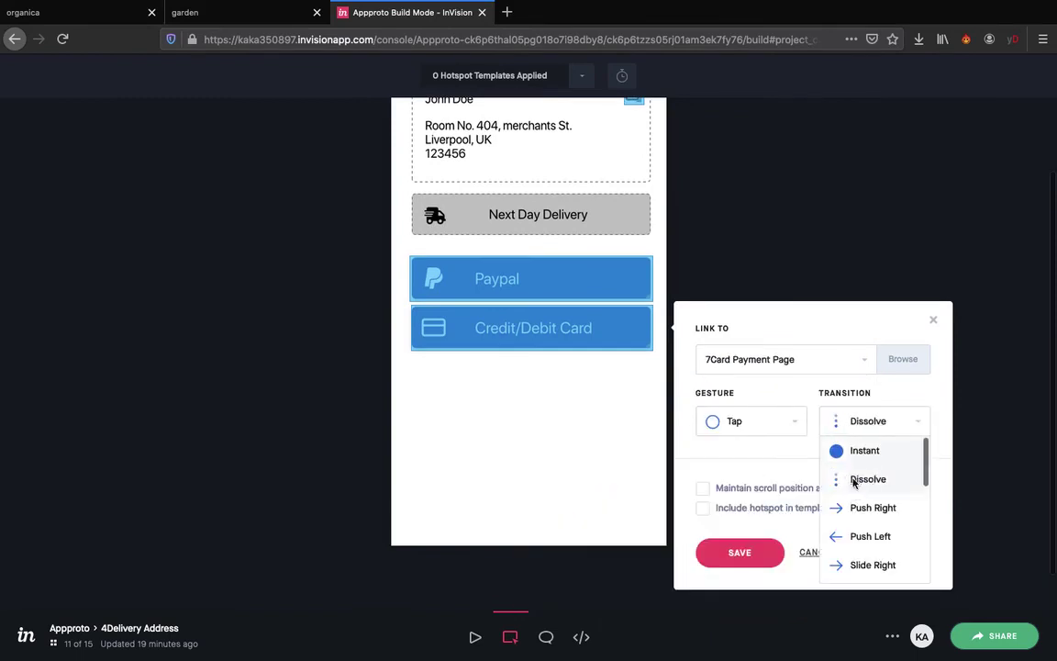
left_click(853, 479)
left_click(740, 552)
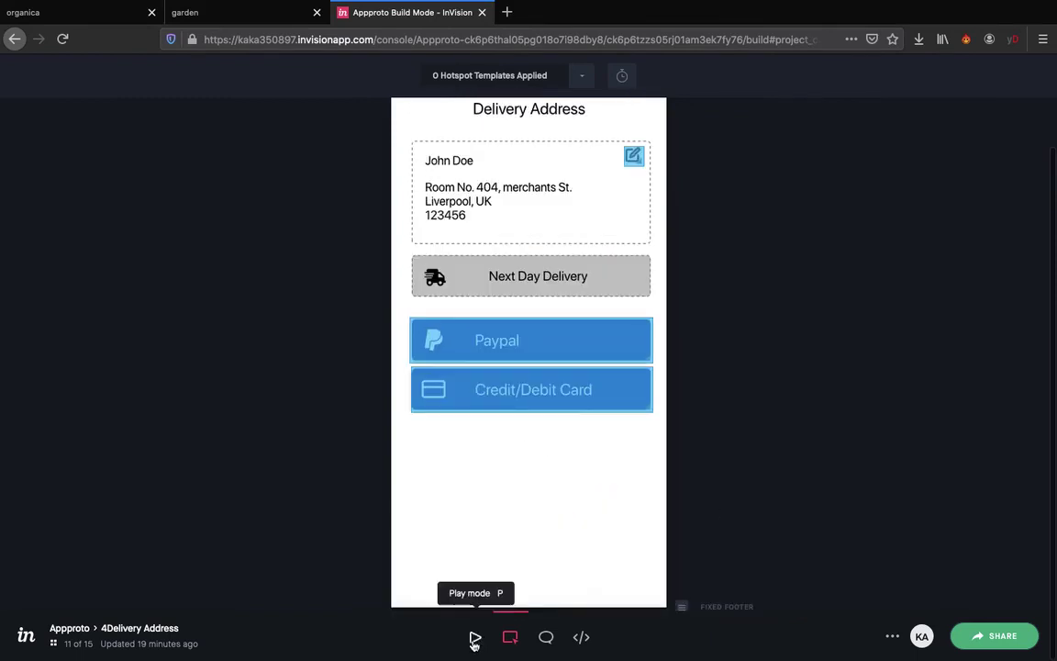
Advance to the 3size screen in play mode and reopen it in build mode
key("p")
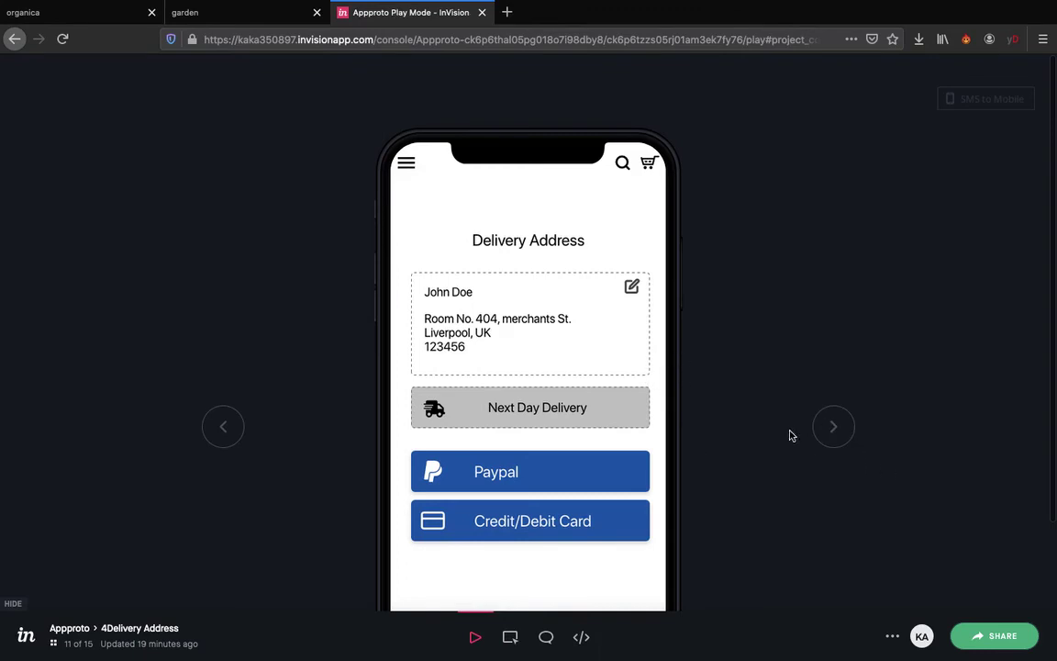
left_click(830, 427)
scroll(302, 189, "down", 1)
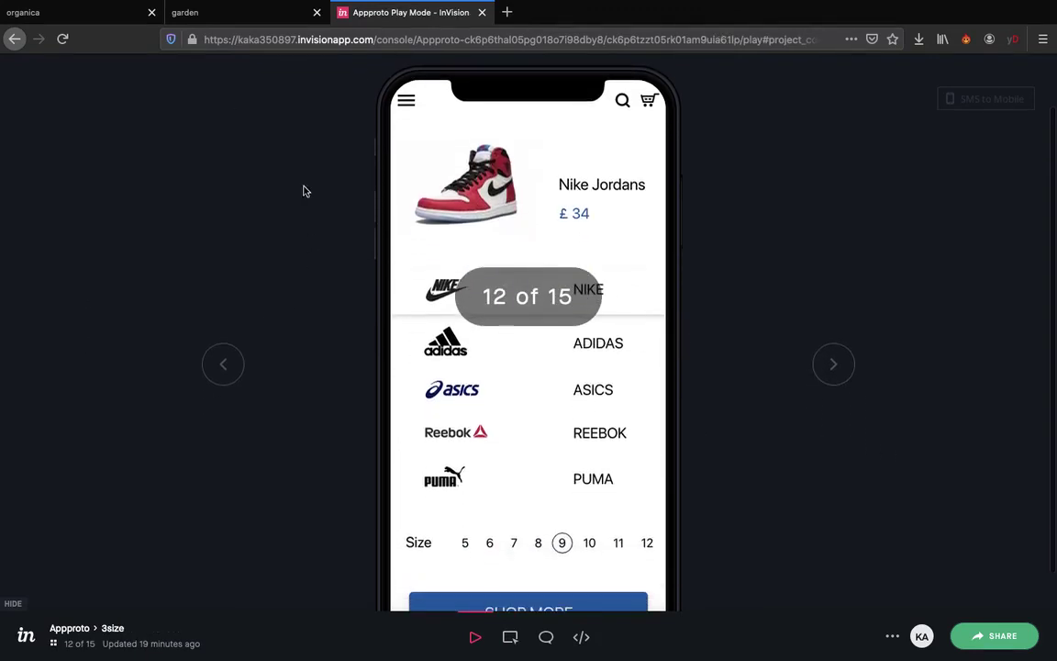
left_click(509, 636)
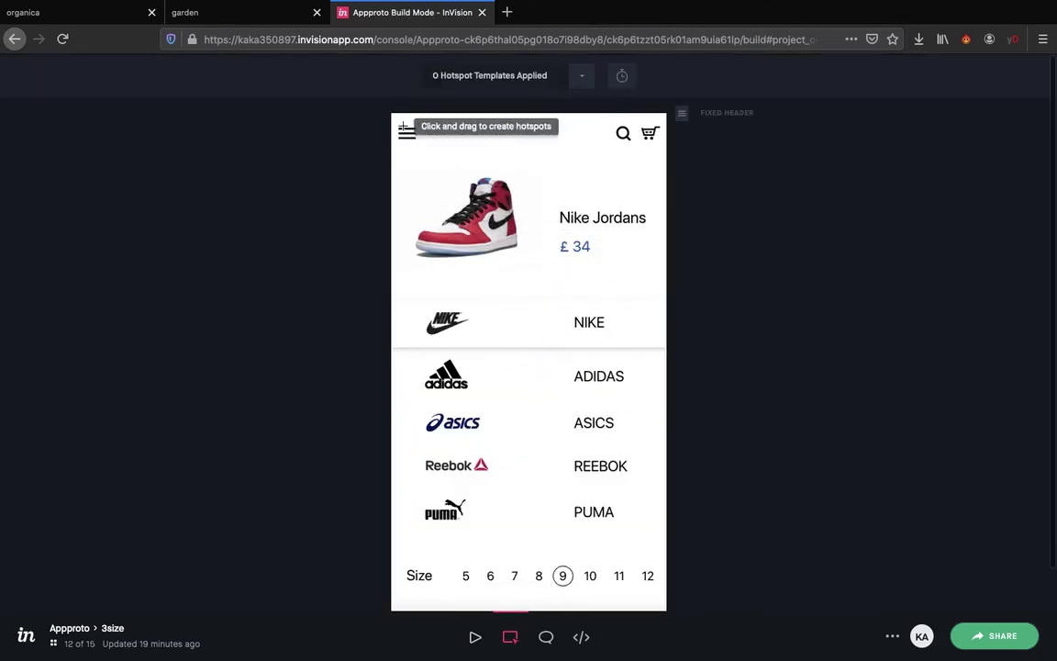
Add a hotspot over the menu icon on the 3size screen, linked to 12menu with a Dissolve transition, and save it
left_click_drag(394, 124, 419, 144)
left_click(466, 159)
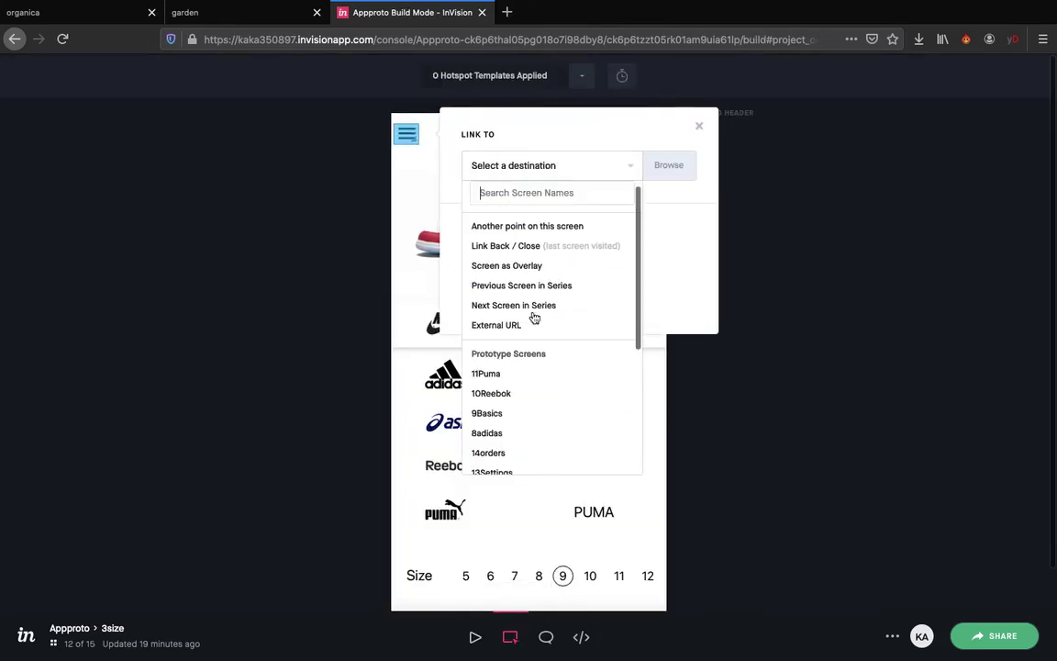
scroll(510, 423, "down", 3)
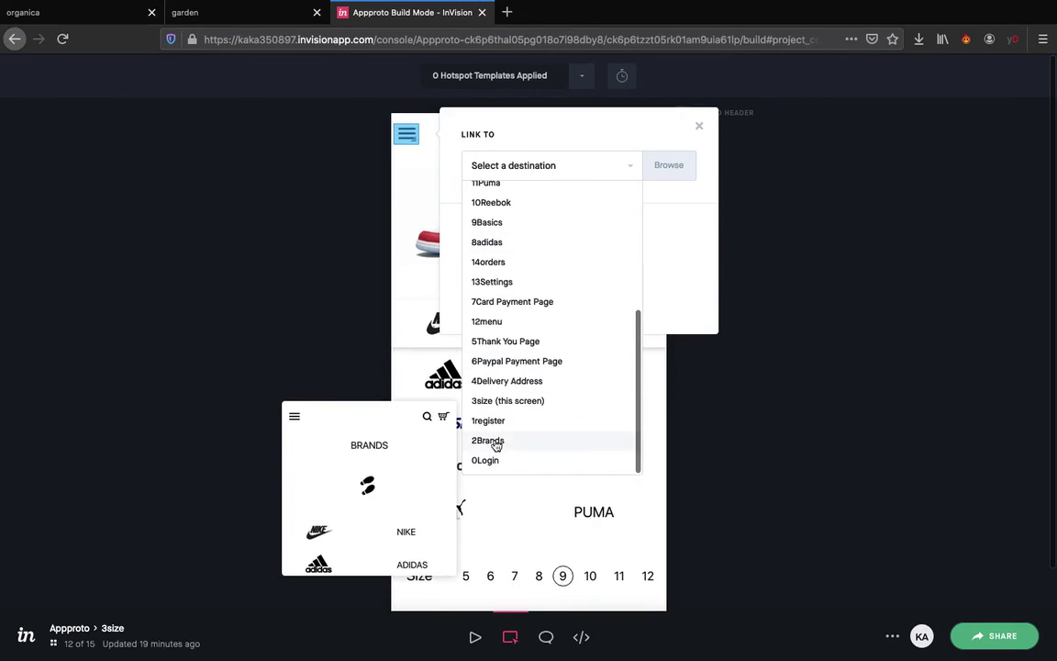
left_click(488, 322)
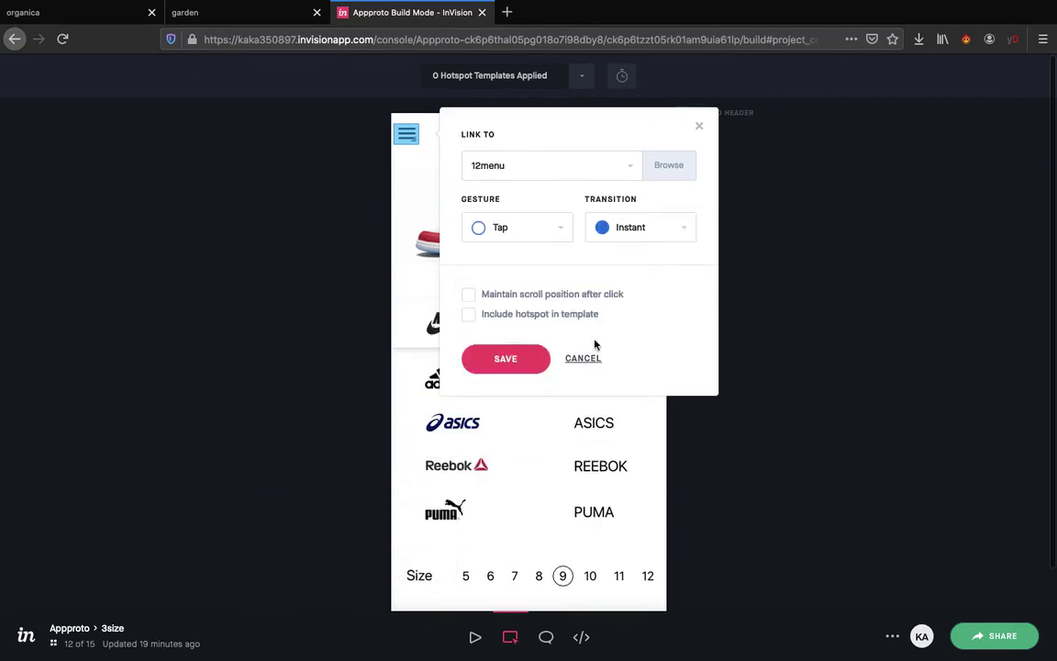
left_click(635, 229)
left_click(632, 285)
left_click(504, 359)
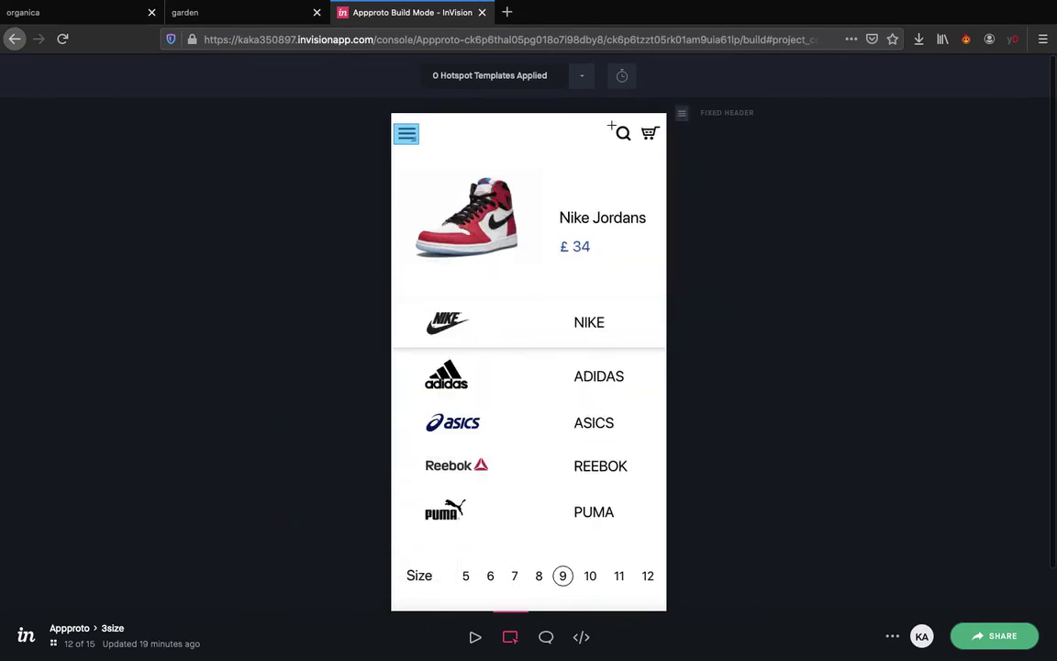
Add a hotspot over the search icon, linked to 2Brands with a Dissolve transition, and save it
left_click_drag(630, 138, 631, 140)
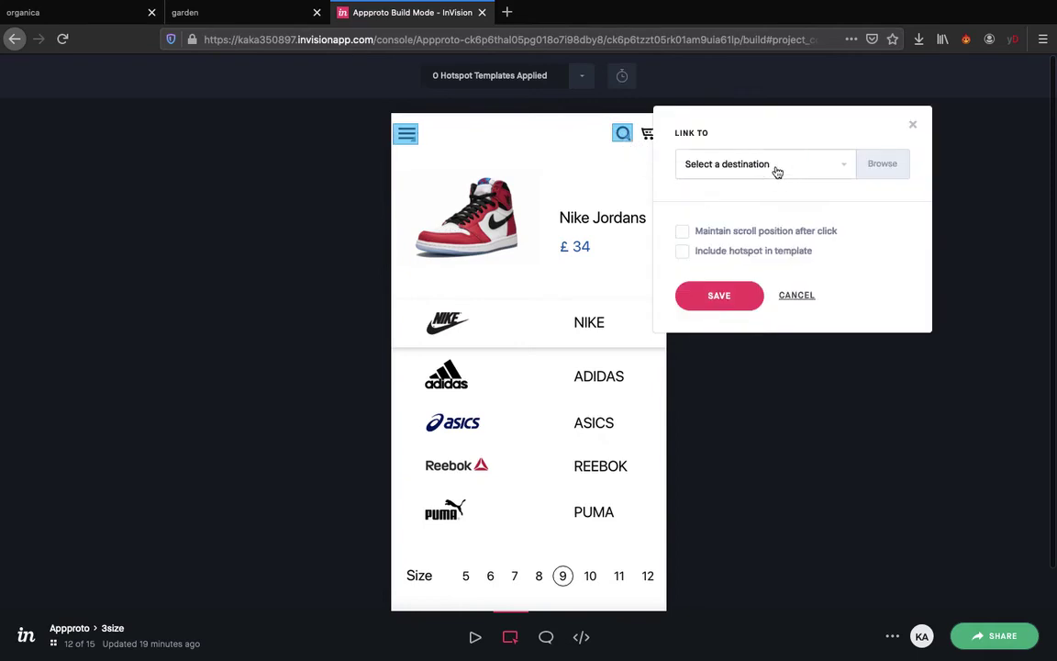
left_click(777, 172)
scroll(715, 401, "down", 5)
left_click(706, 438)
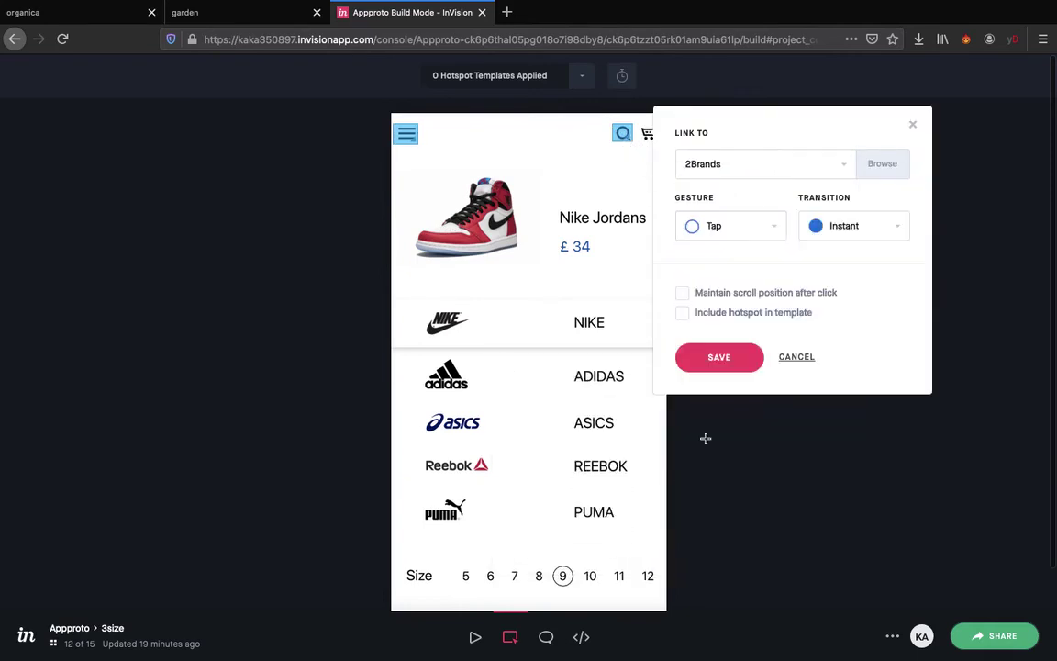
left_click(871, 220)
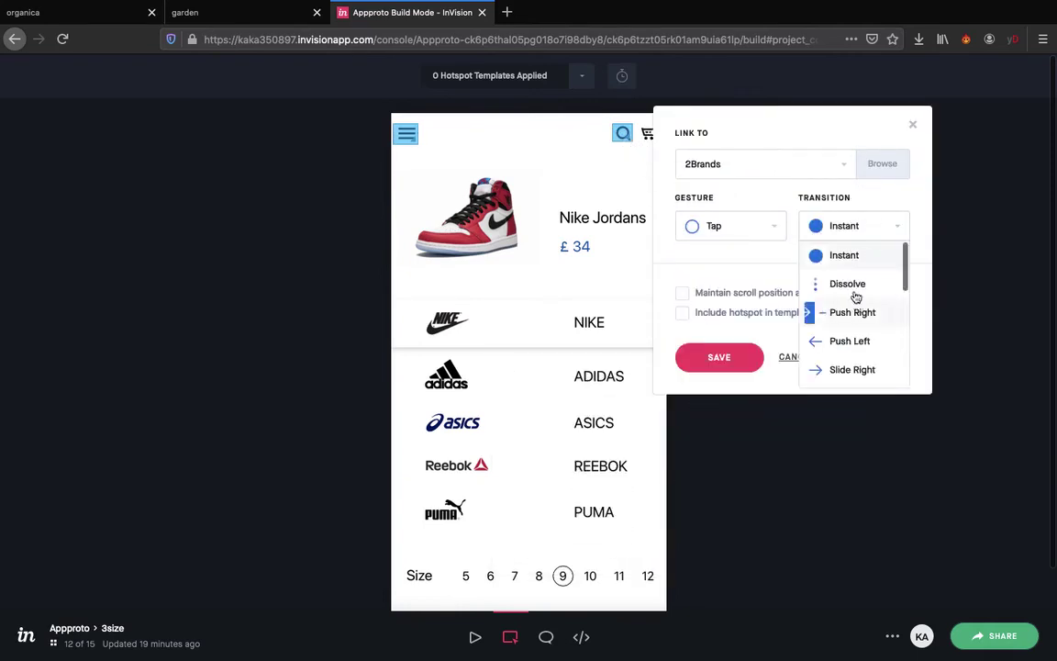
left_click(853, 290)
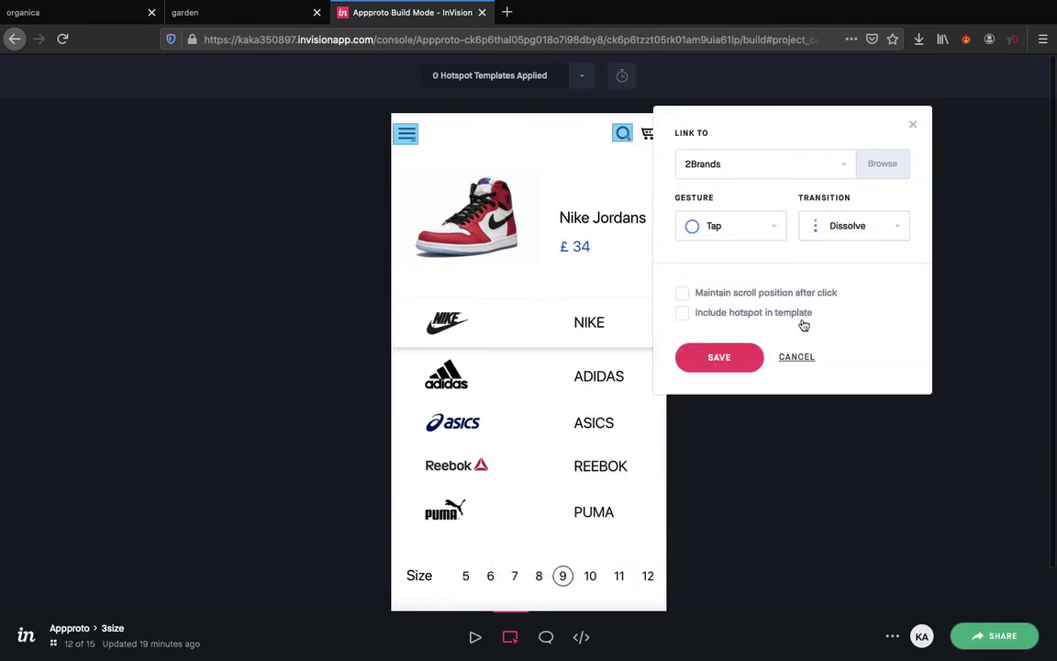
left_click(705, 357)
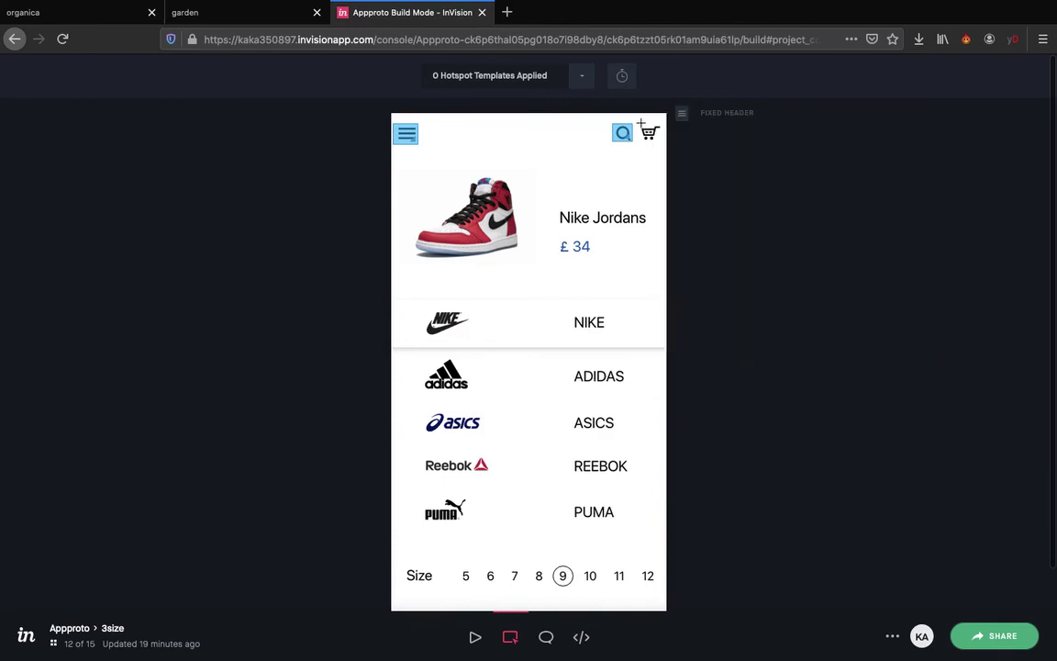
Add a hotspot over the cart icon on the 3size screen, linked to 7Card Payment Page with a Dissolve transition, and save it
left_click_drag(641, 122, 657, 137)
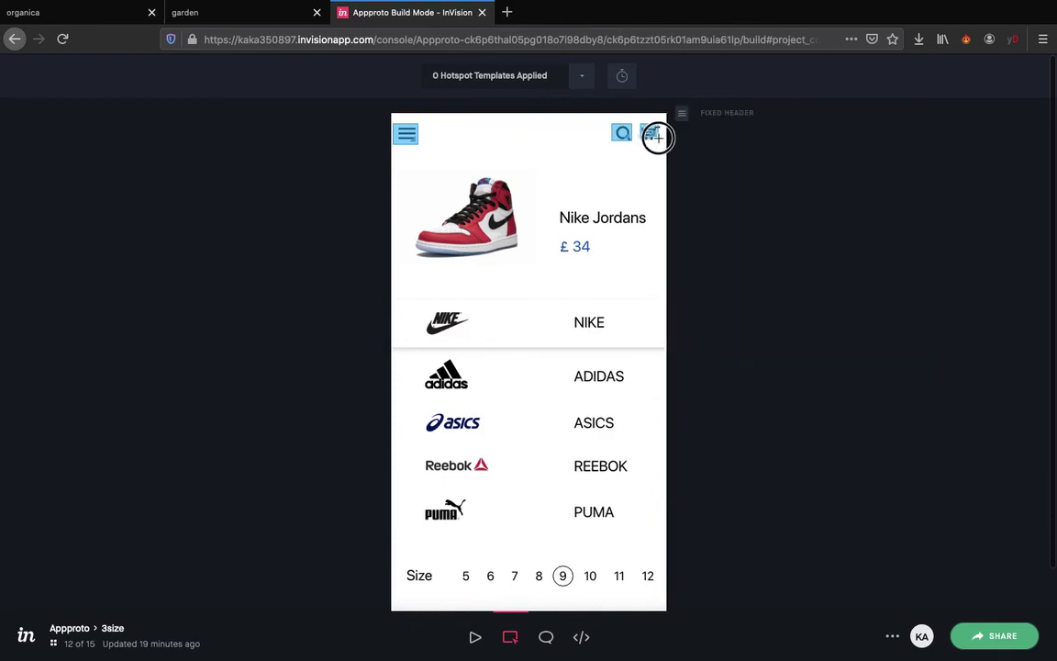
left_click(820, 171)
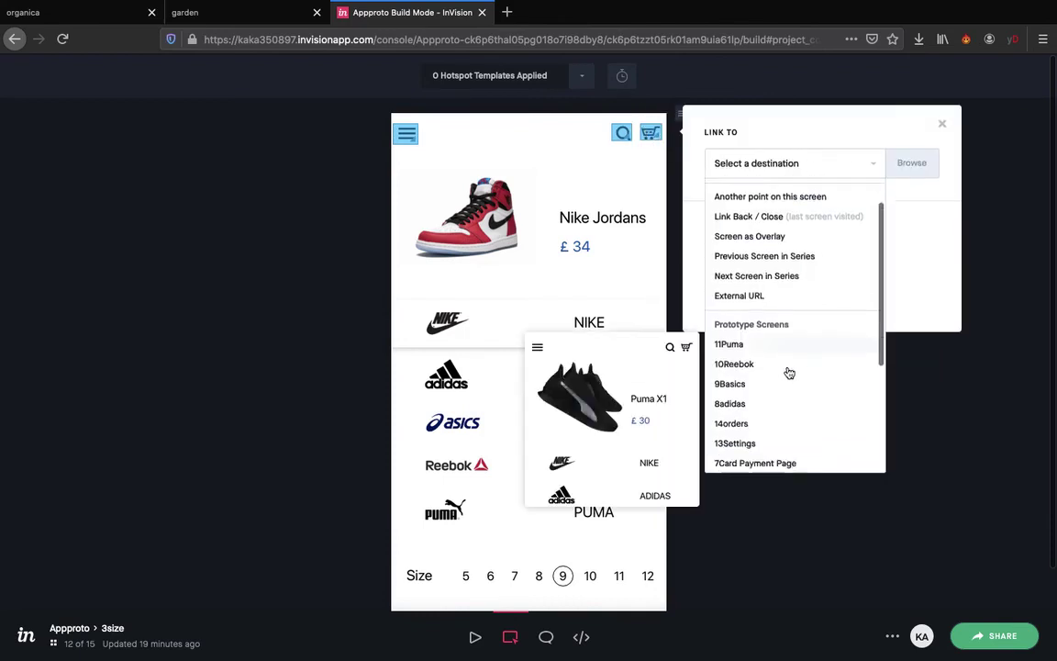
scroll(780, 349, "down", 3)
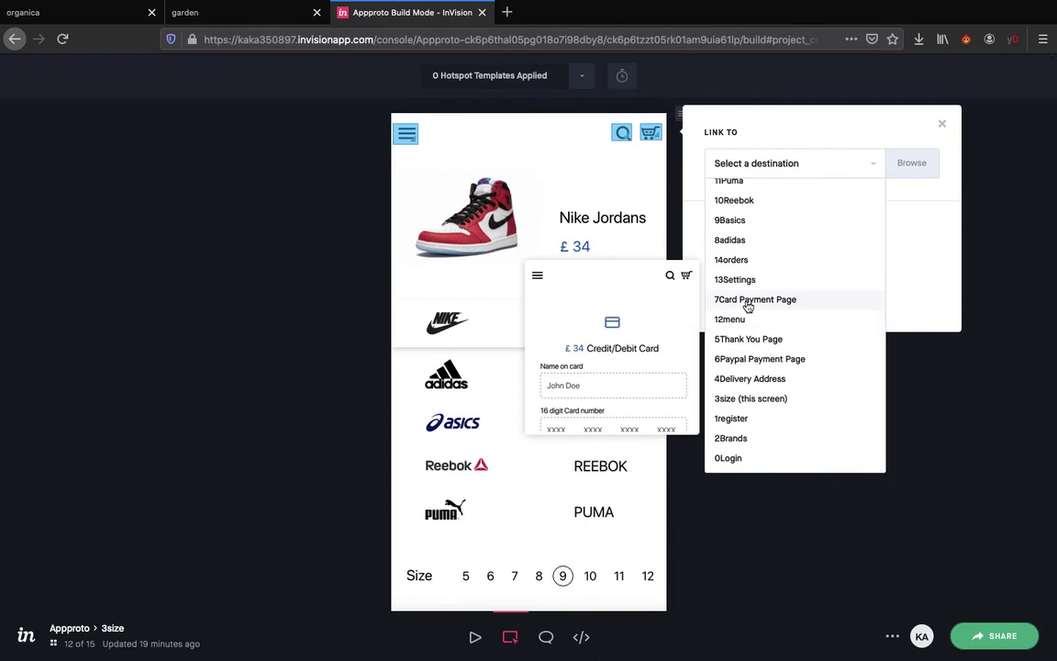
left_click(749, 302)
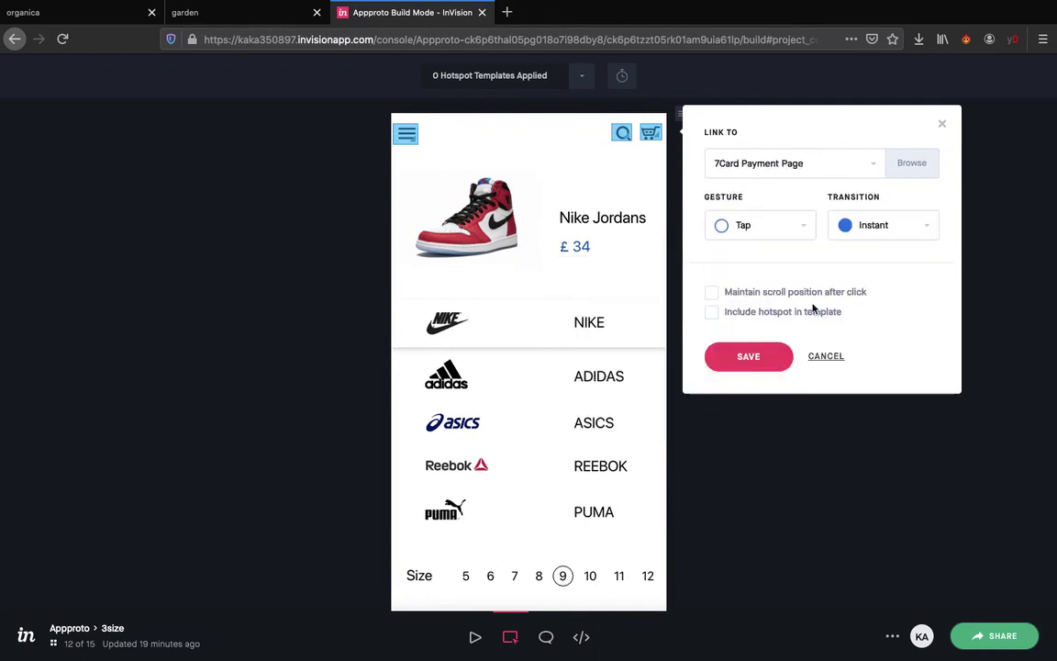
left_click(872, 225)
left_click(864, 278)
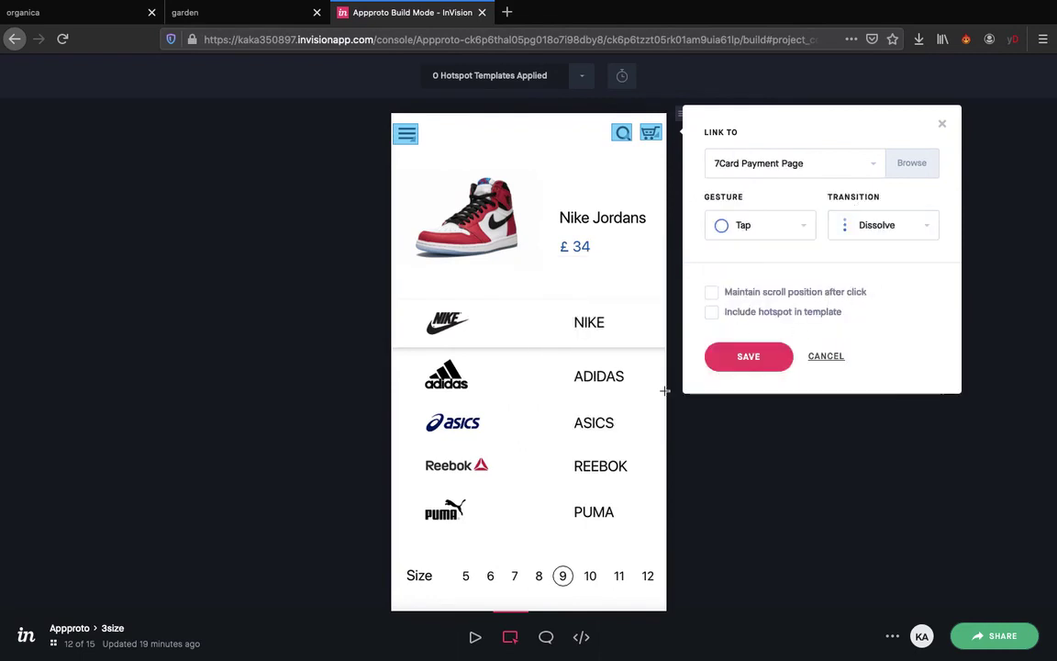
left_click(725, 368)
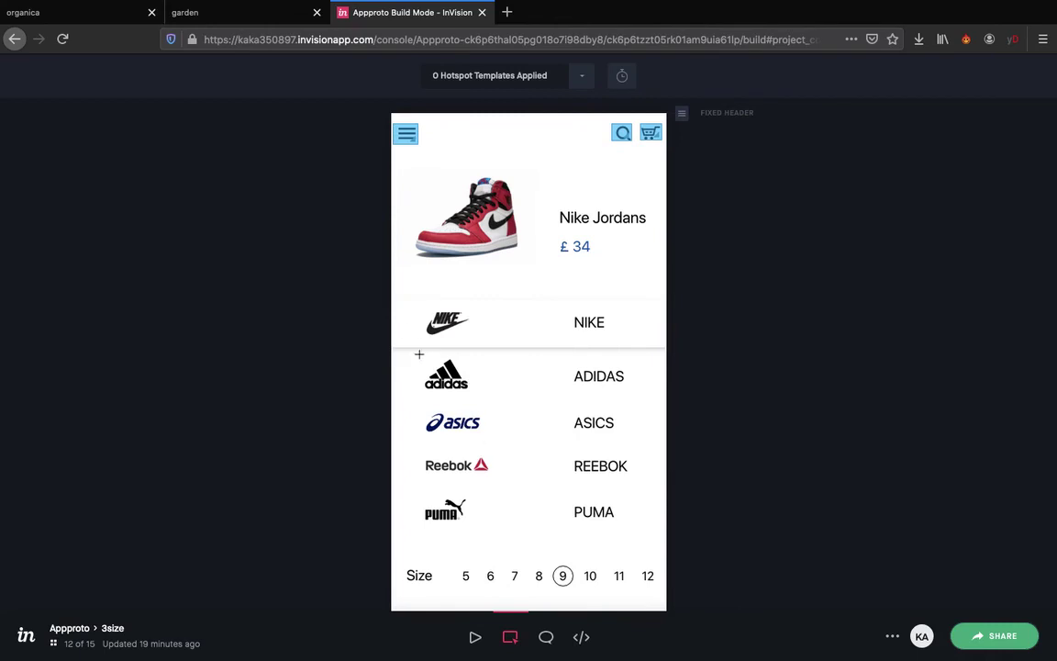
Add a hotspot over the ADIDAS row on the 3size screen, linked to 8adidas with a Dissolve transition, and save it
left_click_drag(405, 350, 645, 400)
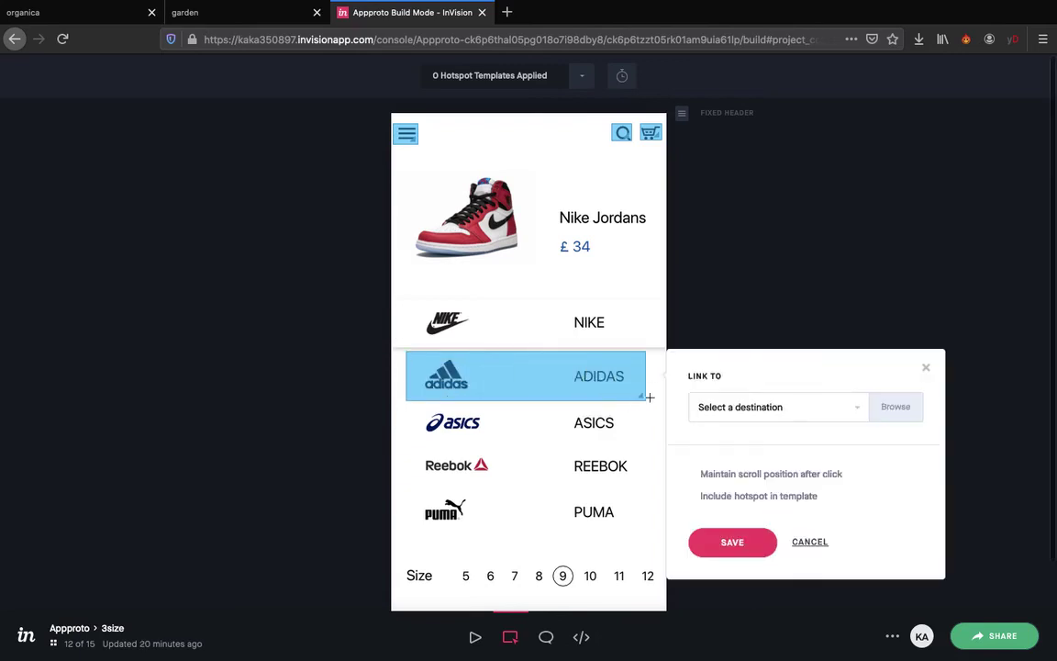
scroll(793, 378, "down", 1)
left_click(792, 374)
scroll(724, 514, "down", 6)
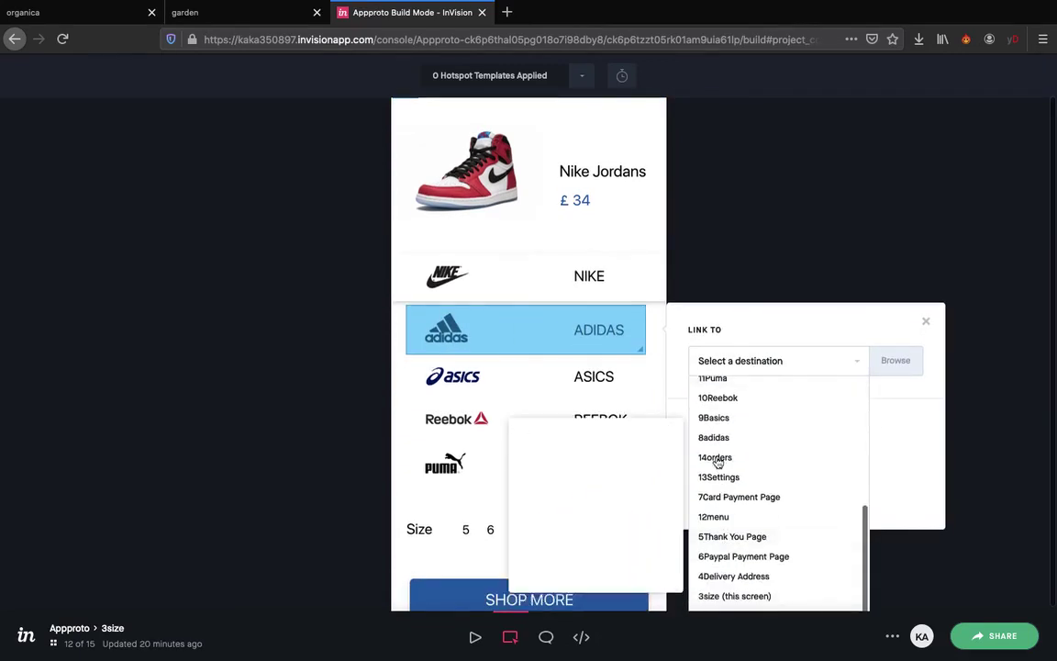
left_click(714, 438)
left_click(874, 425)
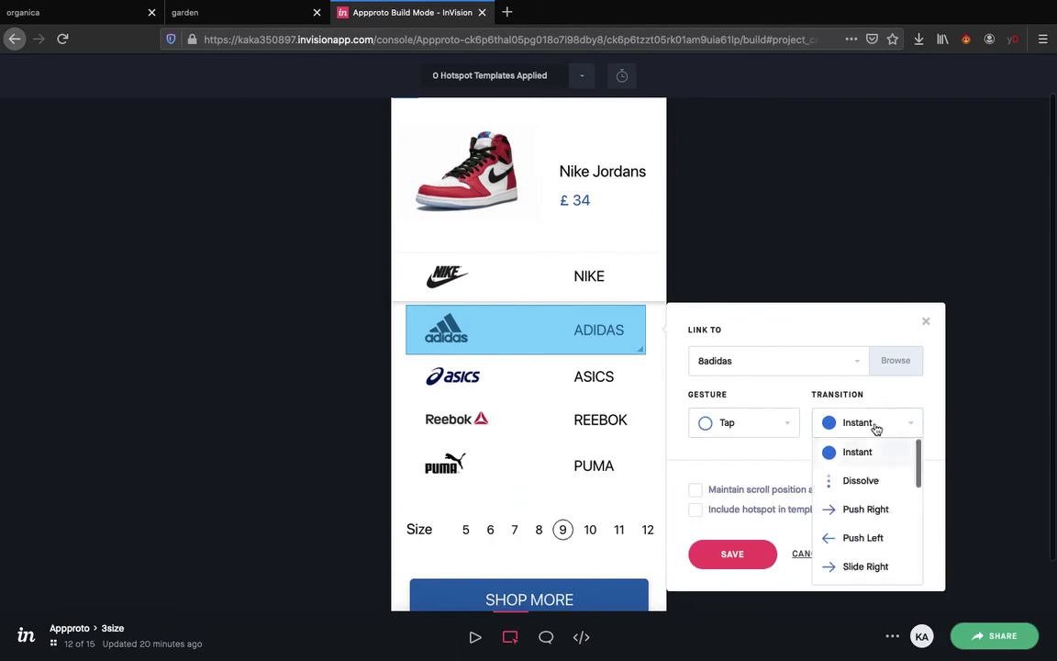
left_click(862, 479)
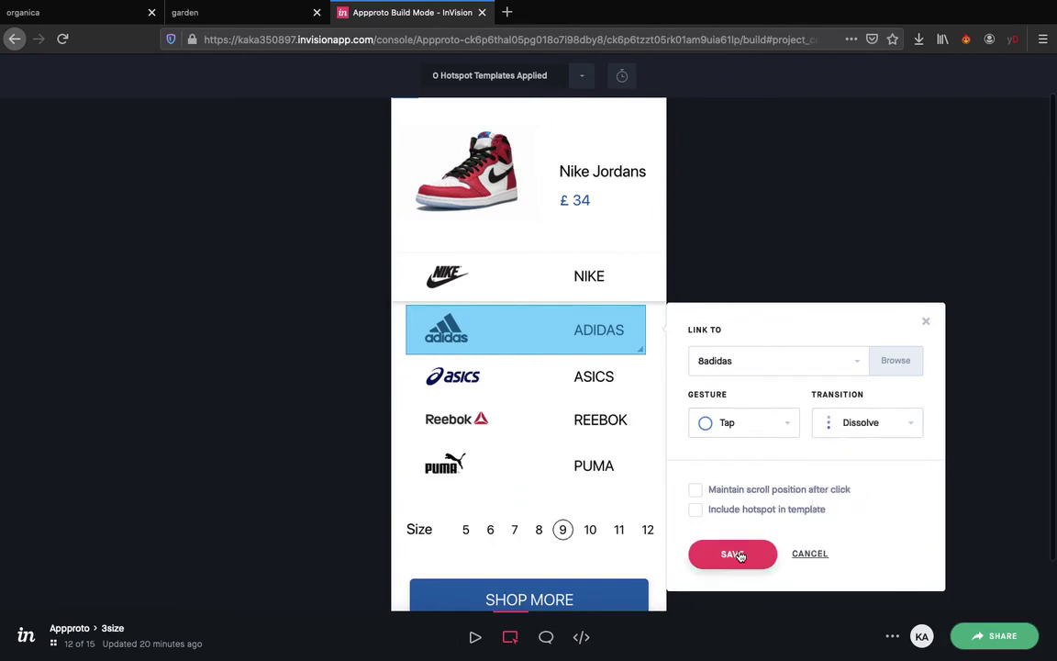
left_click(734, 554)
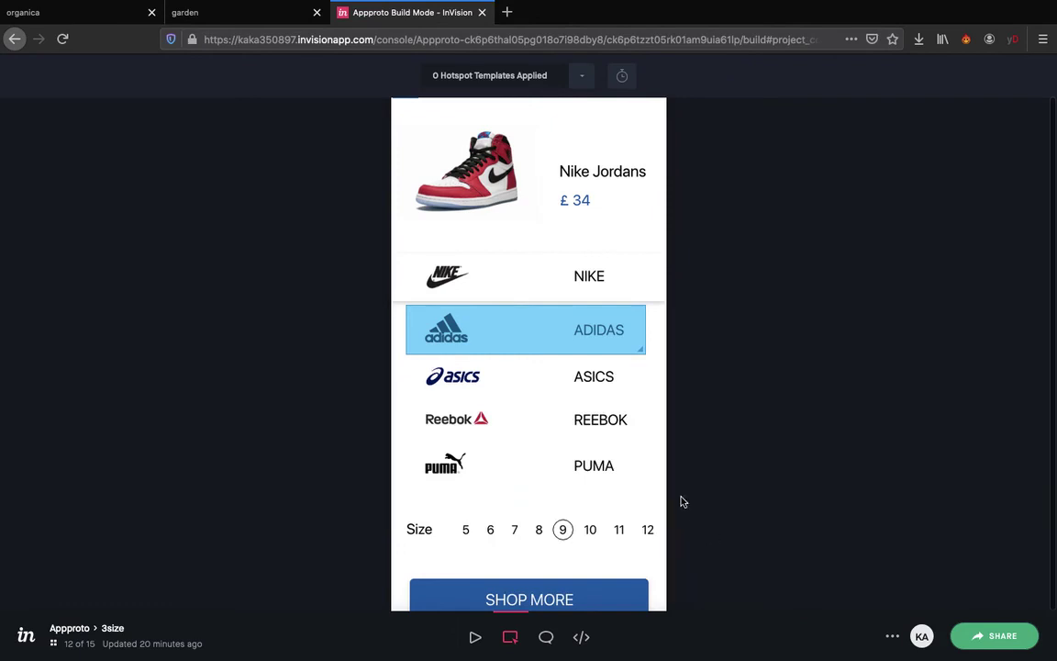
Add a hotspot over the ASICS row, linked to 9Basics with a Dissolve transition, and save it
left_click_drag(404, 358, 648, 400)
scroll(818, 383, "down", 1)
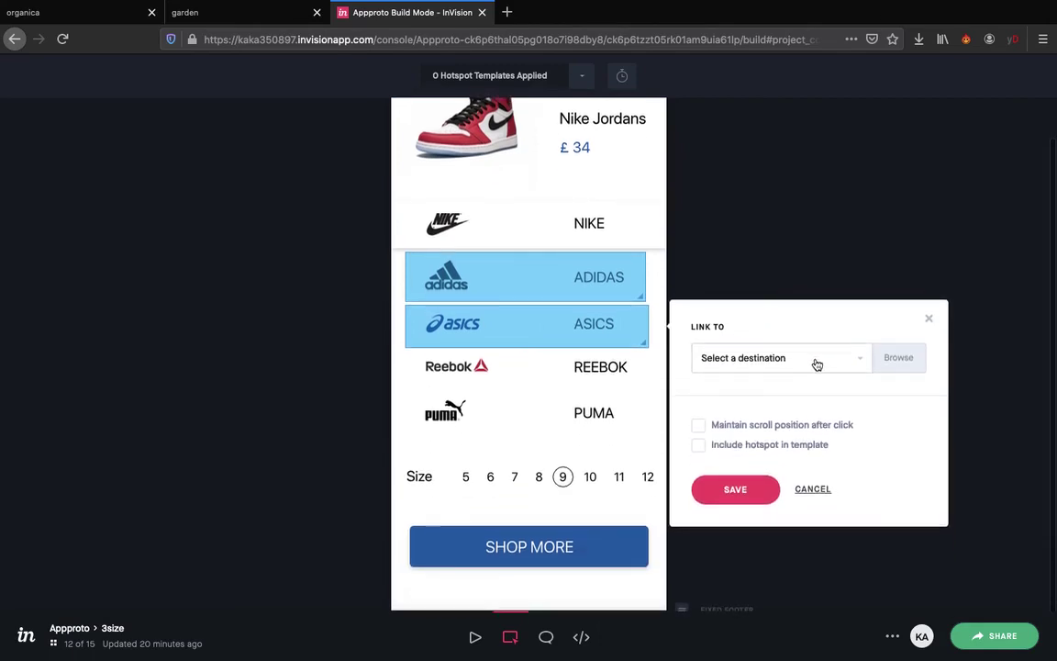
left_click(813, 360)
scroll(752, 517, "down", 1)
scroll(752, 517, "down", 1)
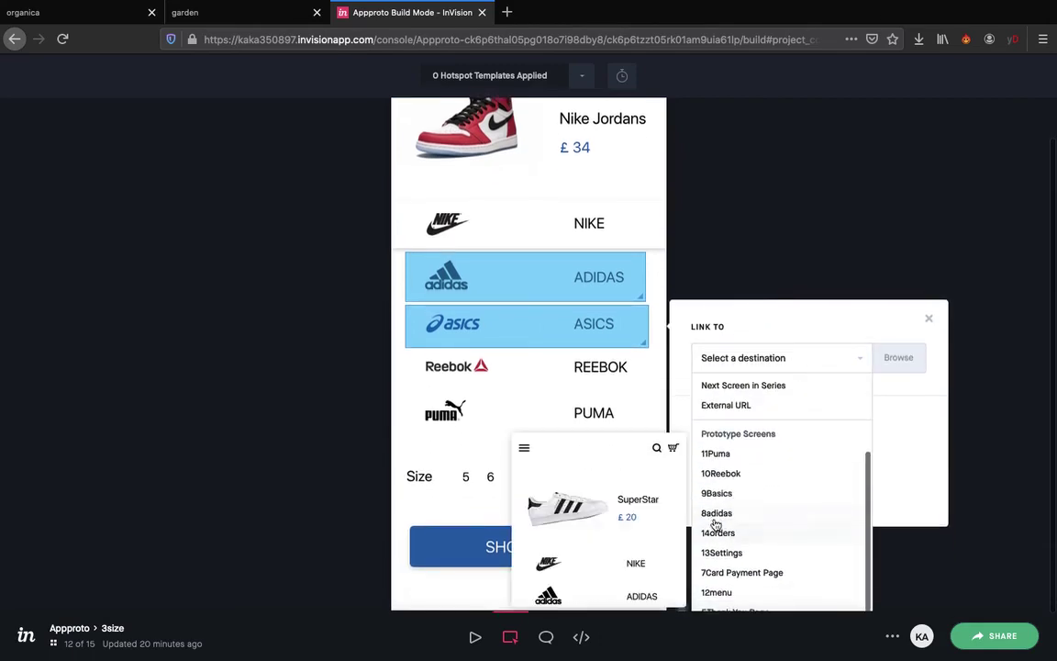
left_click(743, 491)
left_click(880, 412)
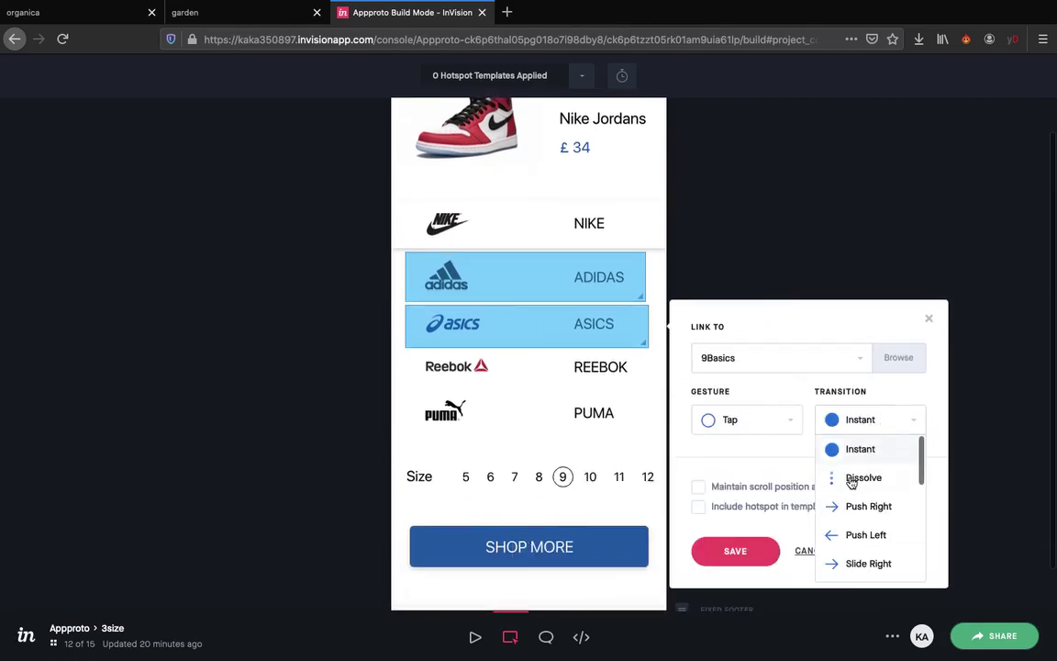
left_click(849, 475)
left_click(724, 558)
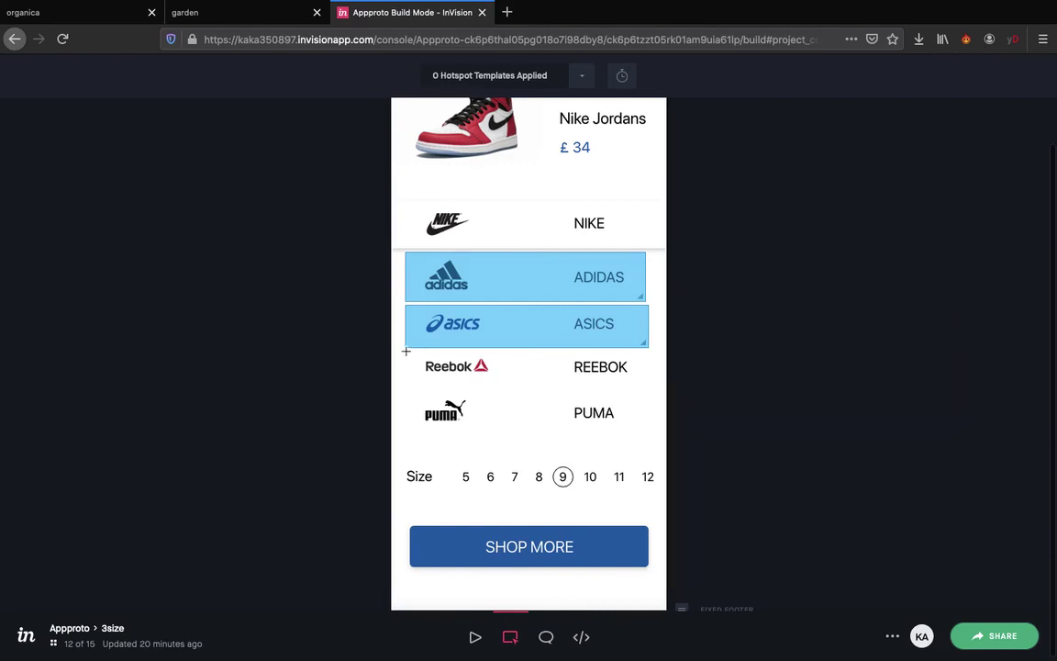
Add a hotspot over the REEBOK row, linked to 10Reebok with a Dissolve transition, and save it
left_click_drag(490, 381, 644, 389)
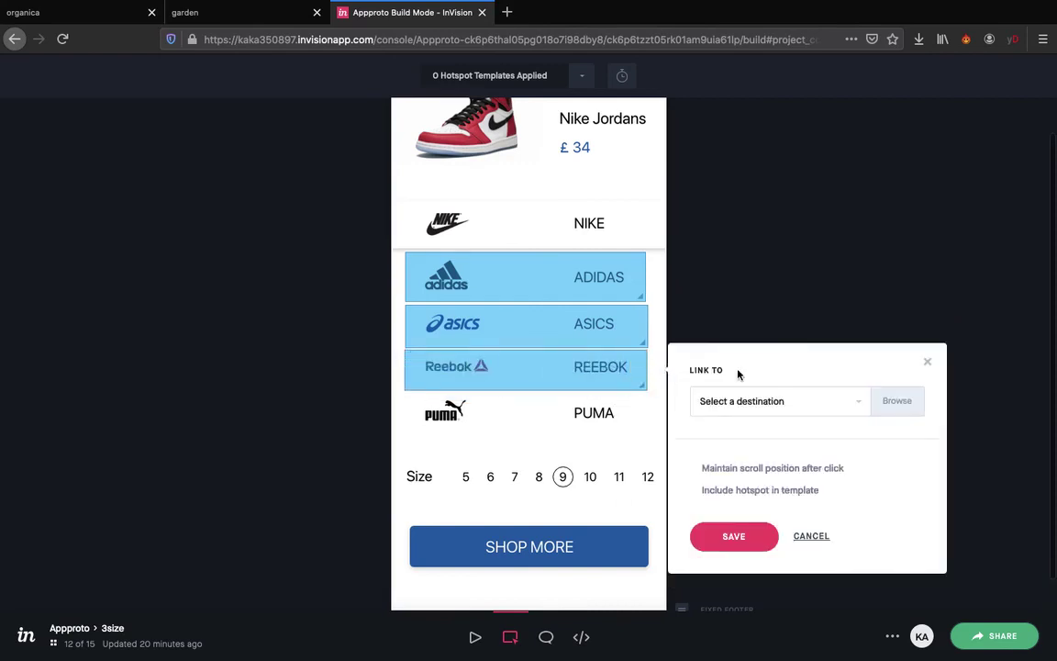
scroll(790, 373, "down", 1)
left_click(790, 372)
scroll(748, 514, "down", 5)
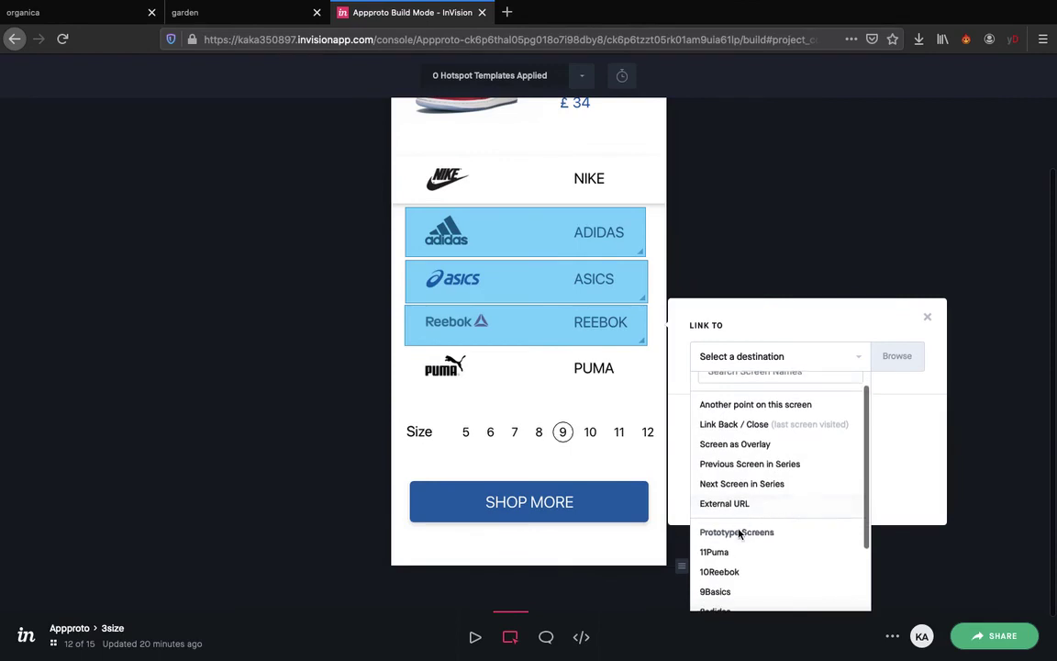
left_click(722, 408)
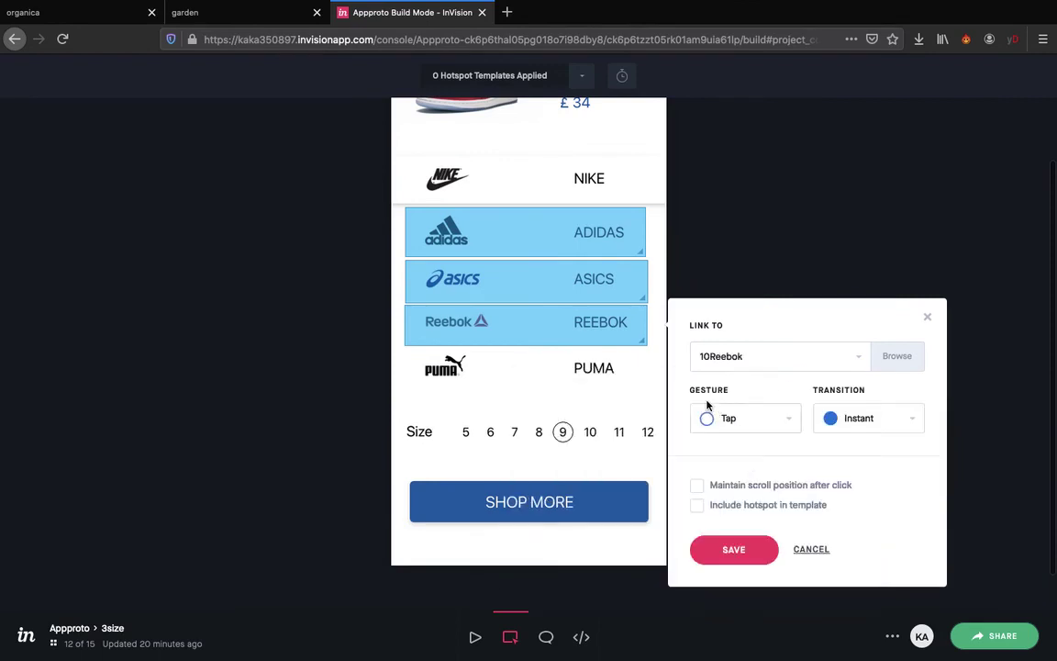
left_click(873, 422)
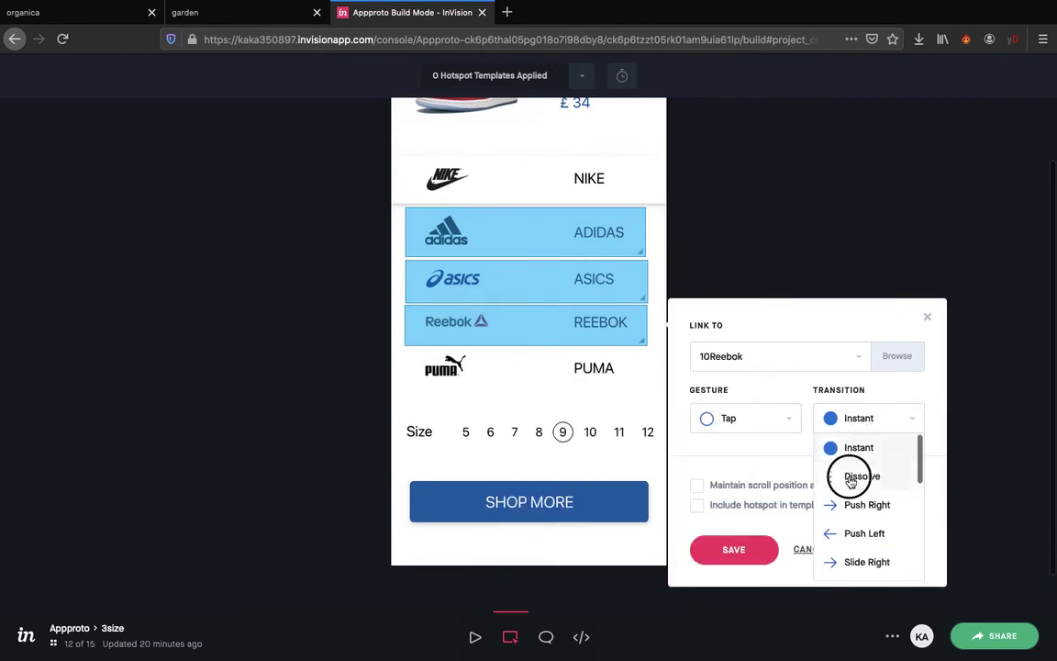
left_click(852, 478)
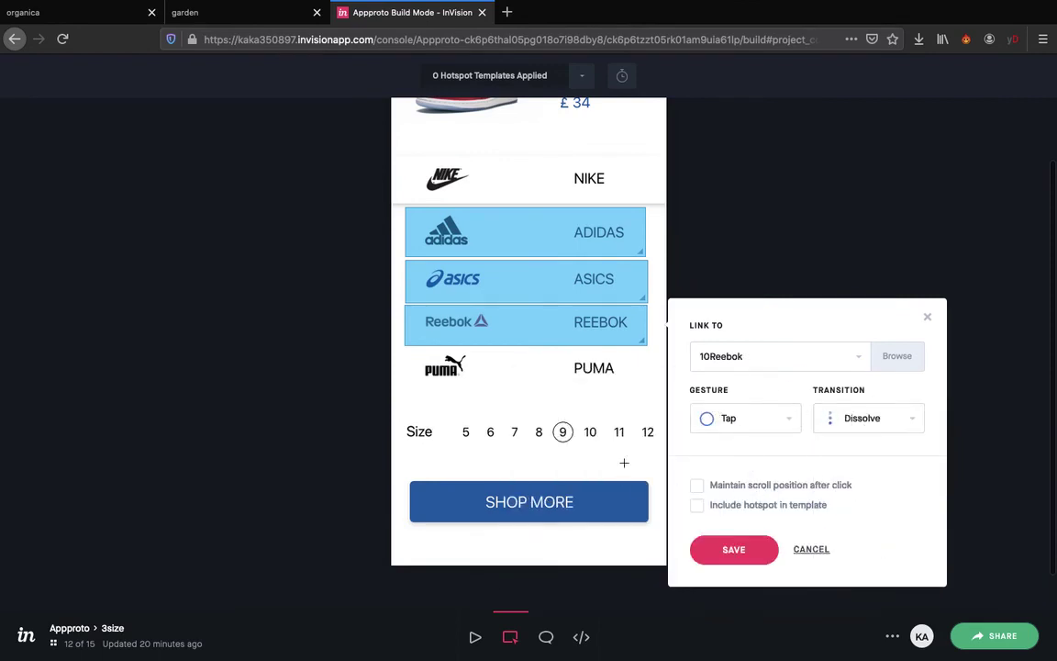
left_click(723, 554)
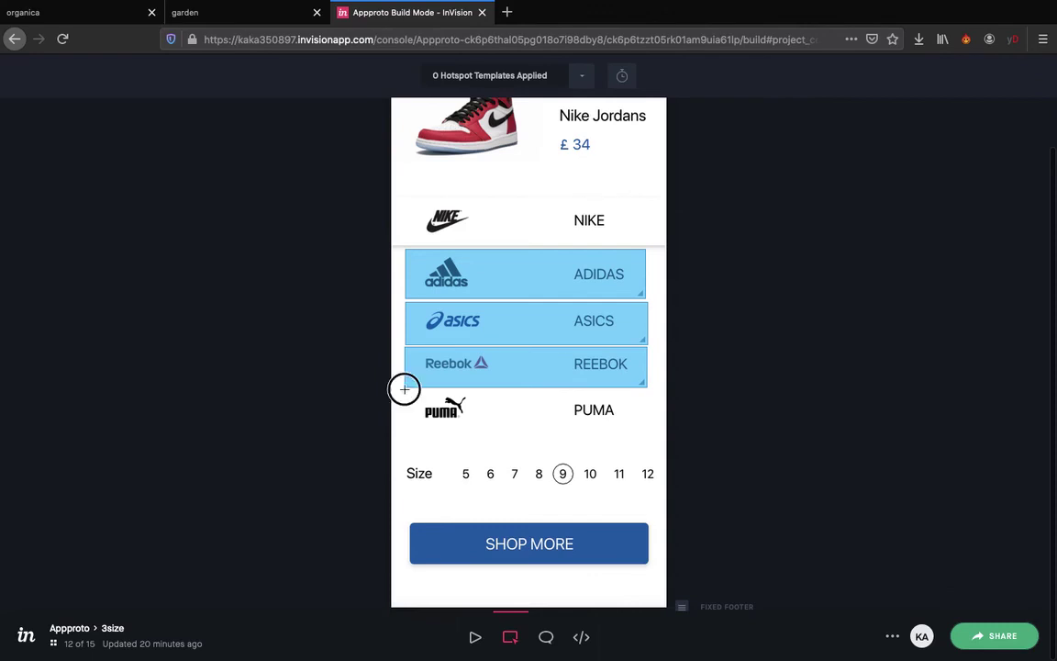
Add a hotspot over the PUMA row, linked to 11Puma with a Dissolve transition, and save it
left_click_drag(403, 389, 644, 433)
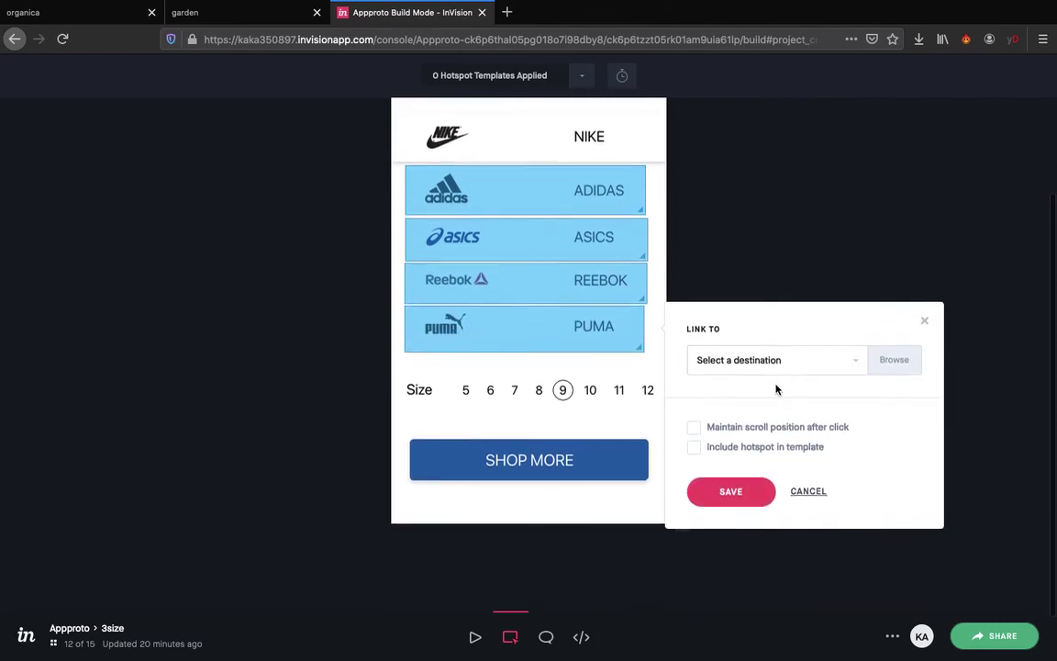
left_click(715, 359)
scroll(739, 507, "down", 3)
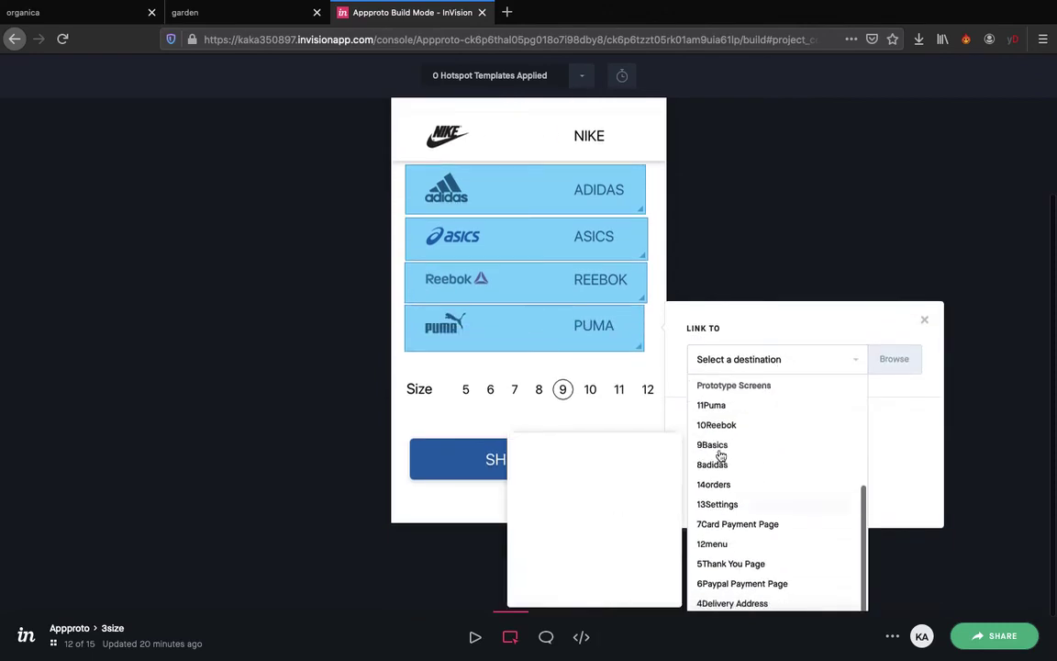
left_click(710, 406)
left_click(881, 427)
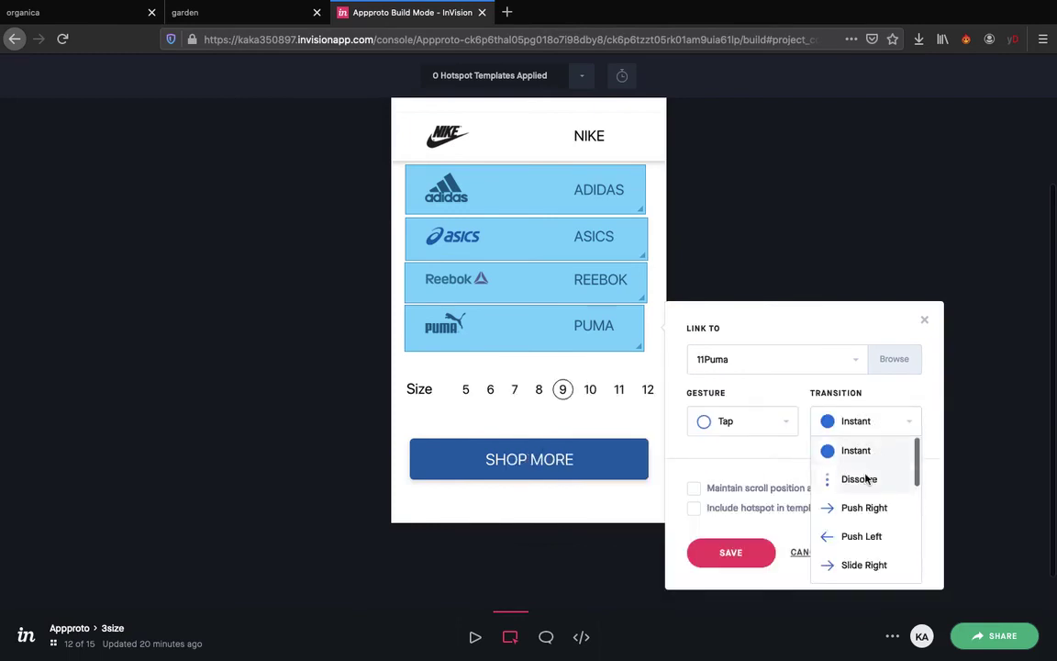
left_click(868, 479)
left_click(731, 550)
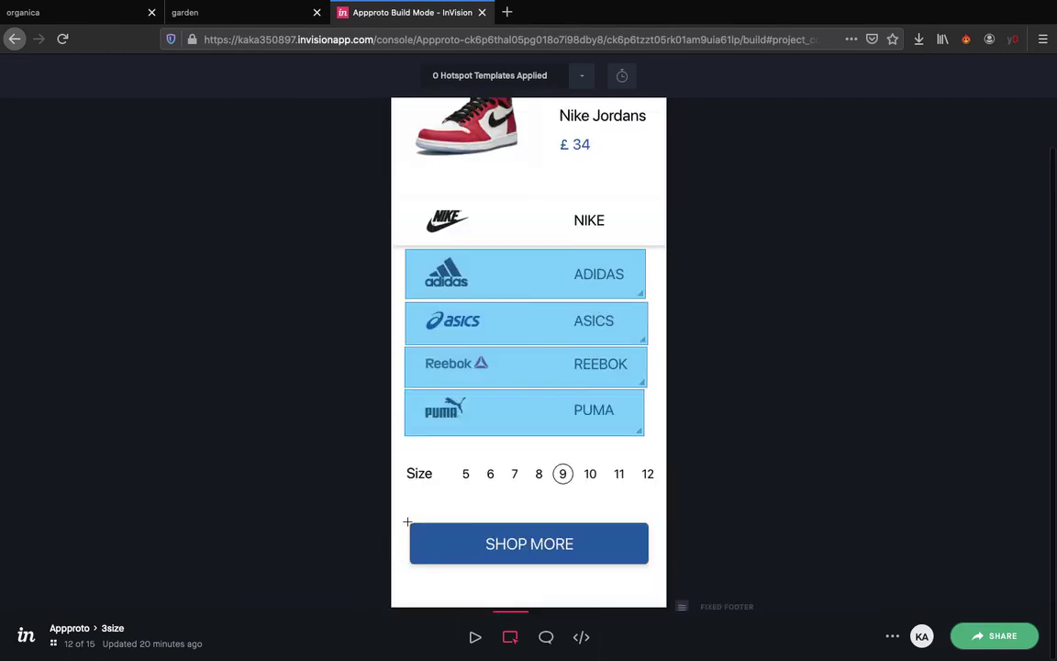
Add a hotspot over the SHOP MORE button, linked to 2Brands with a Dissolve transition, and save it
left_click_drag(407, 522, 644, 566)
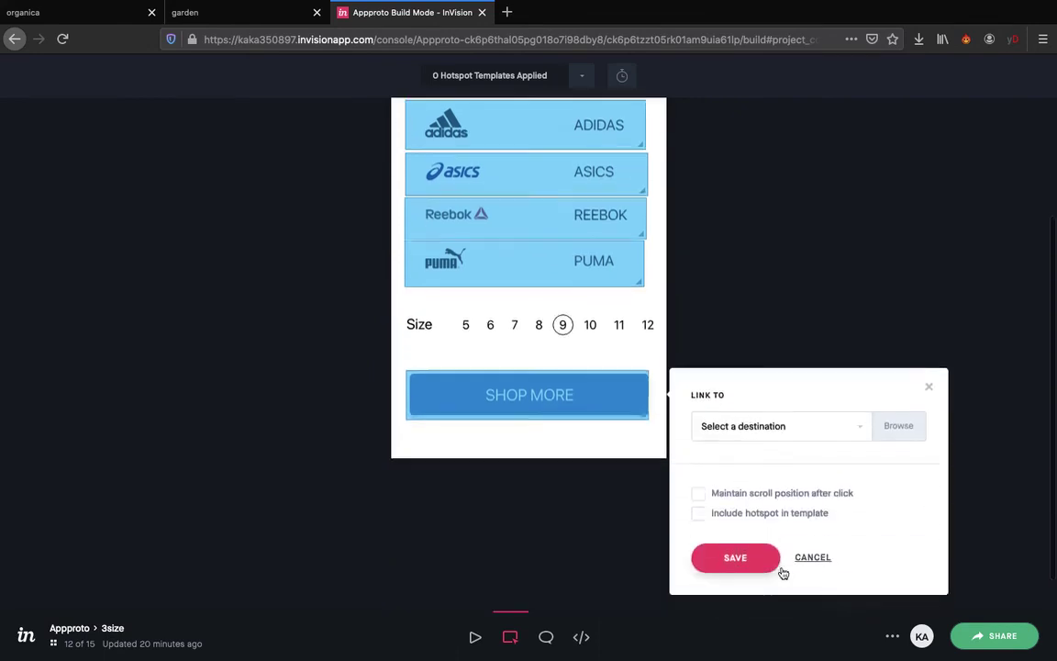
left_click(772, 363)
scroll(772, 514, "down", 5)
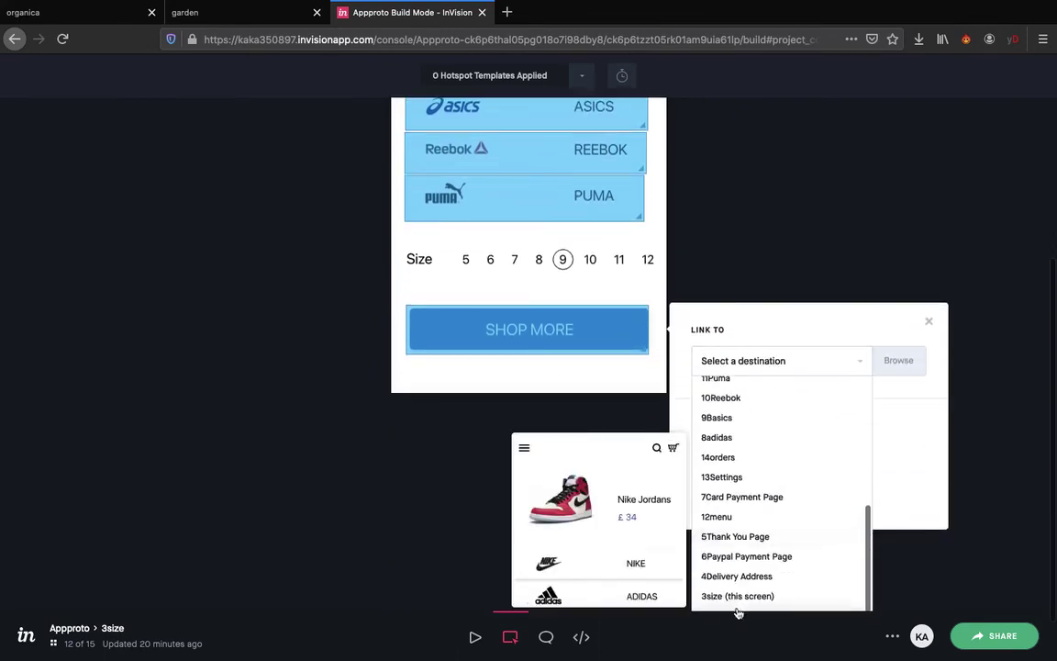
scroll(738, 613, "down", 3)
left_click(724, 576)
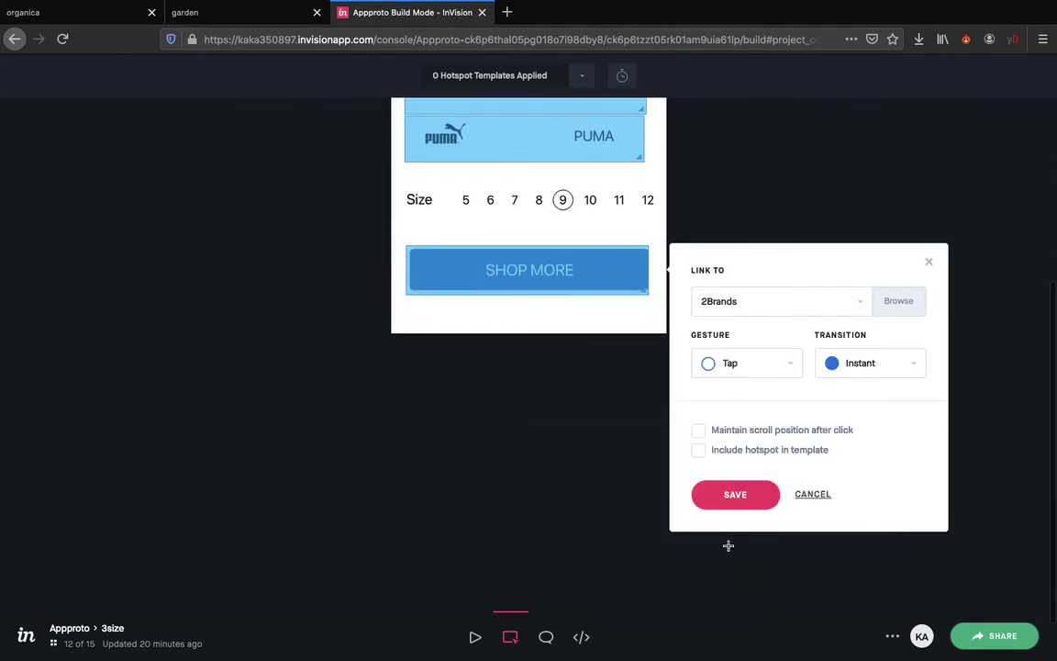
left_click(881, 366)
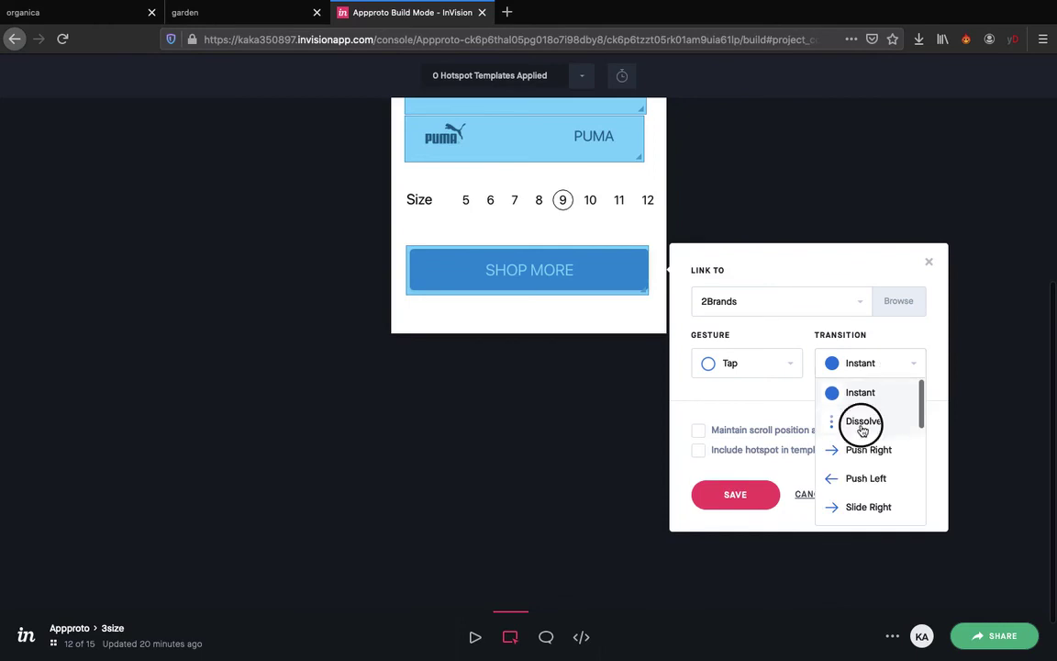
left_click(862, 423)
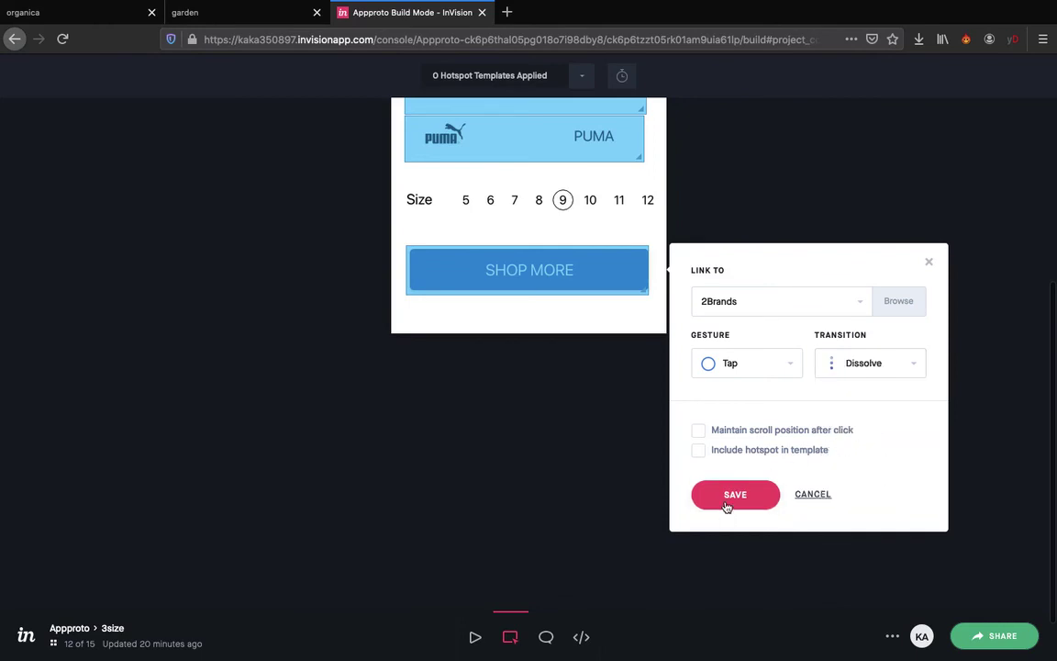
left_click(734, 494)
Advance to the 1register screen in play mode and reopen it in build mode
left_click(475, 636)
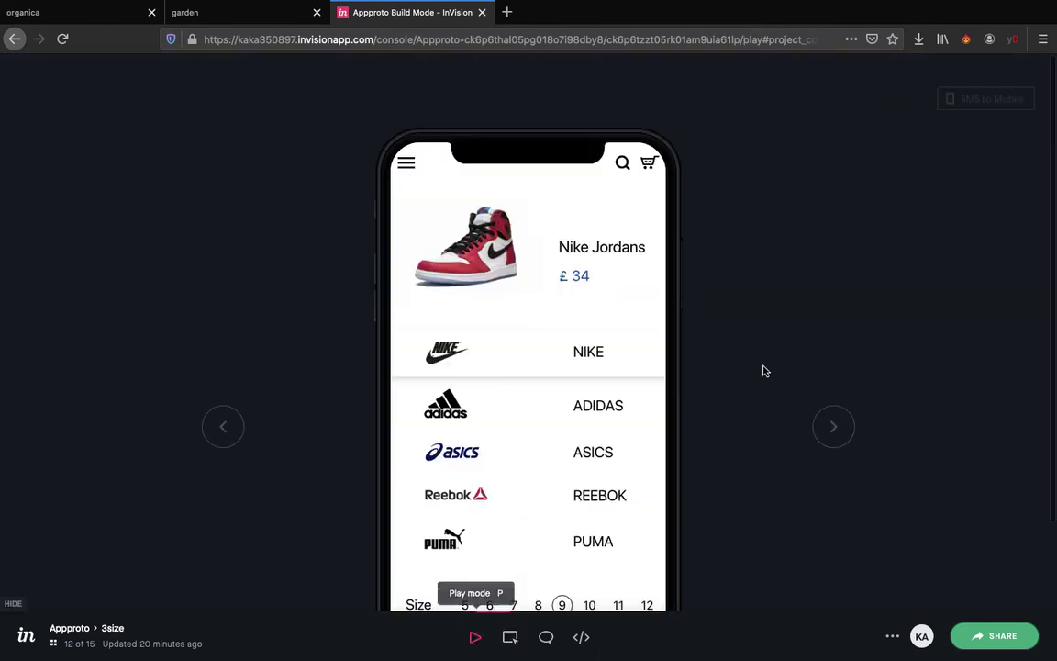
left_click(842, 425)
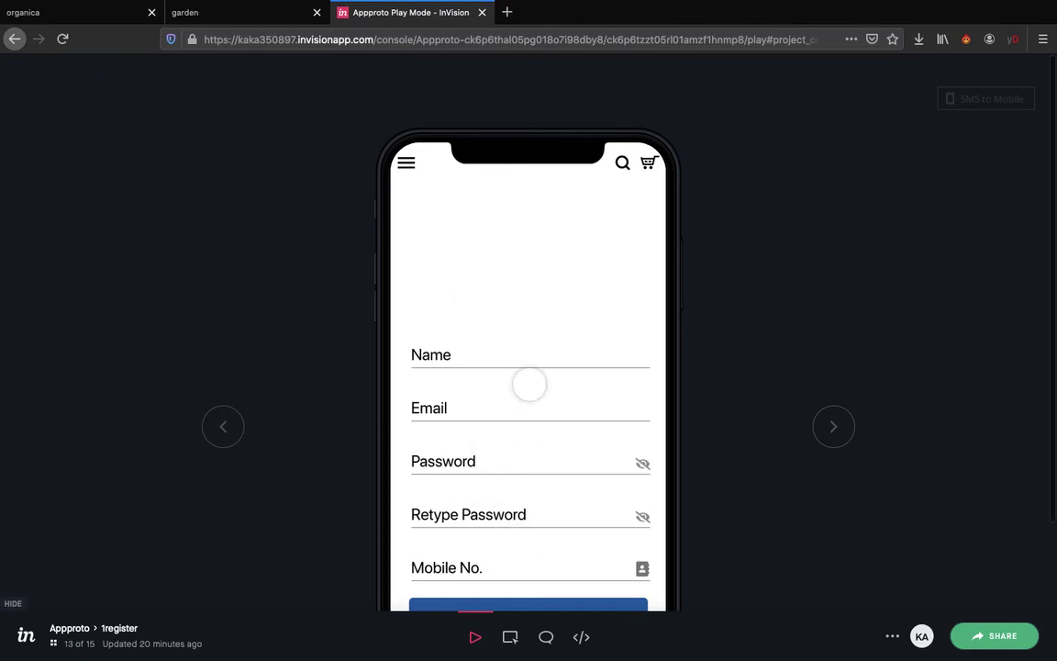
key("b")
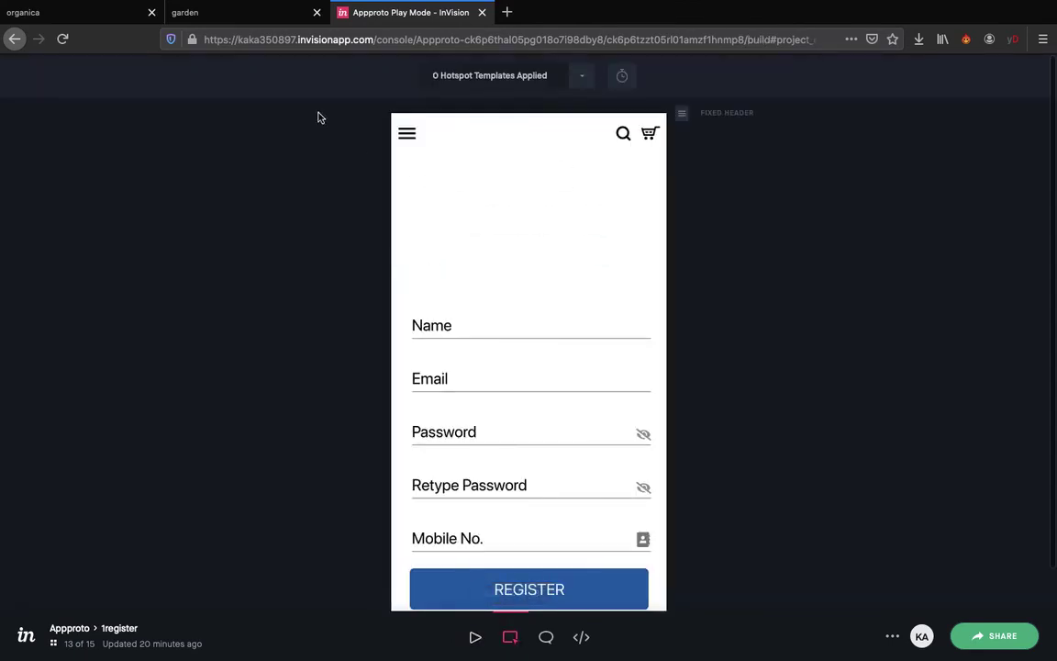
Add a hotspot over the menu icon on the 1register screen, linked to 12menu with a Dissolve transition, and save it
left_click_drag(398, 124, 432, 146)
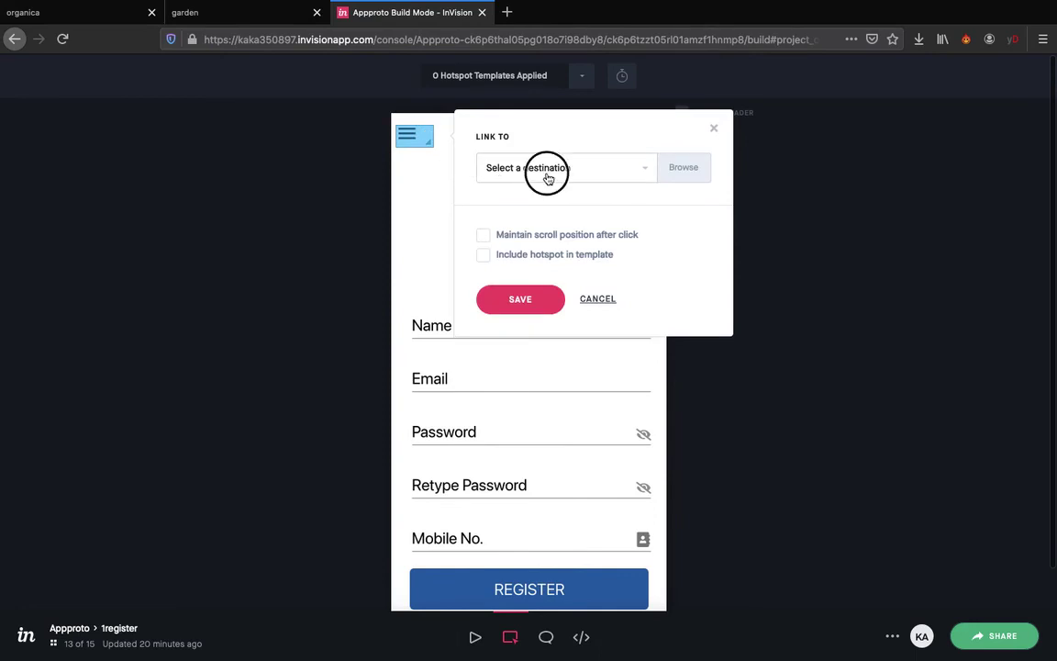
left_click(548, 175)
scroll(500, 275, "down", 5)
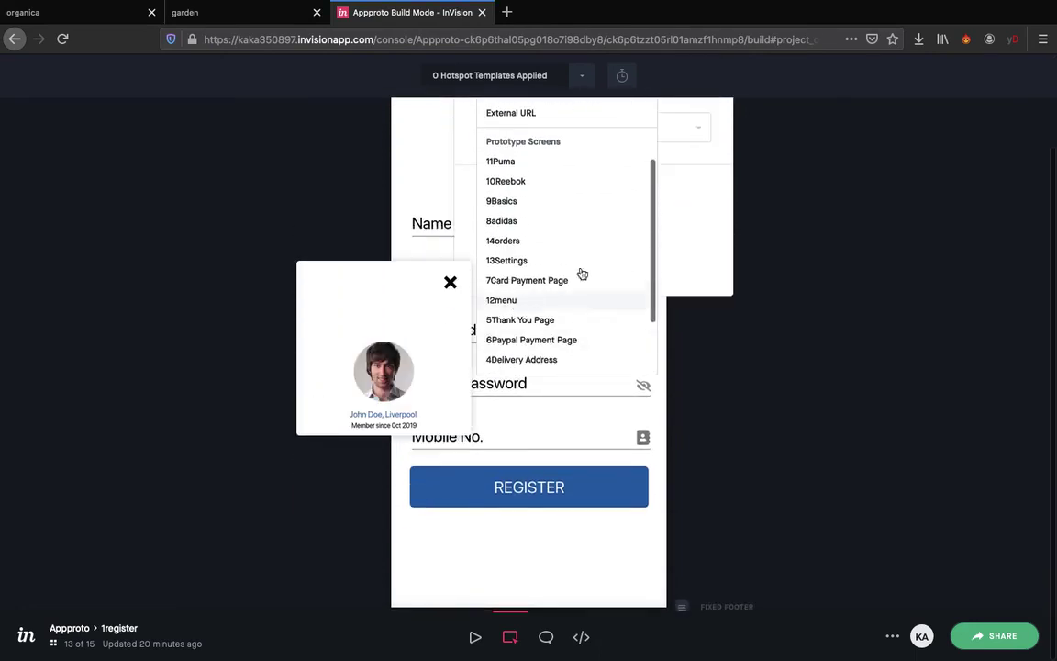
left_click(580, 298)
left_click(650, 130)
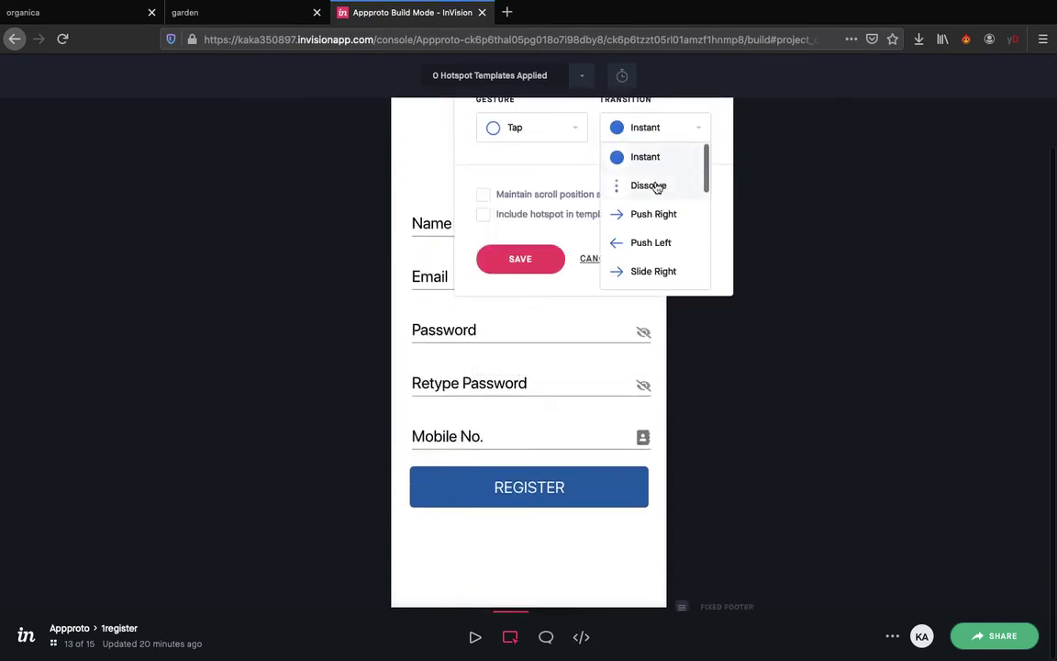
left_click(654, 185)
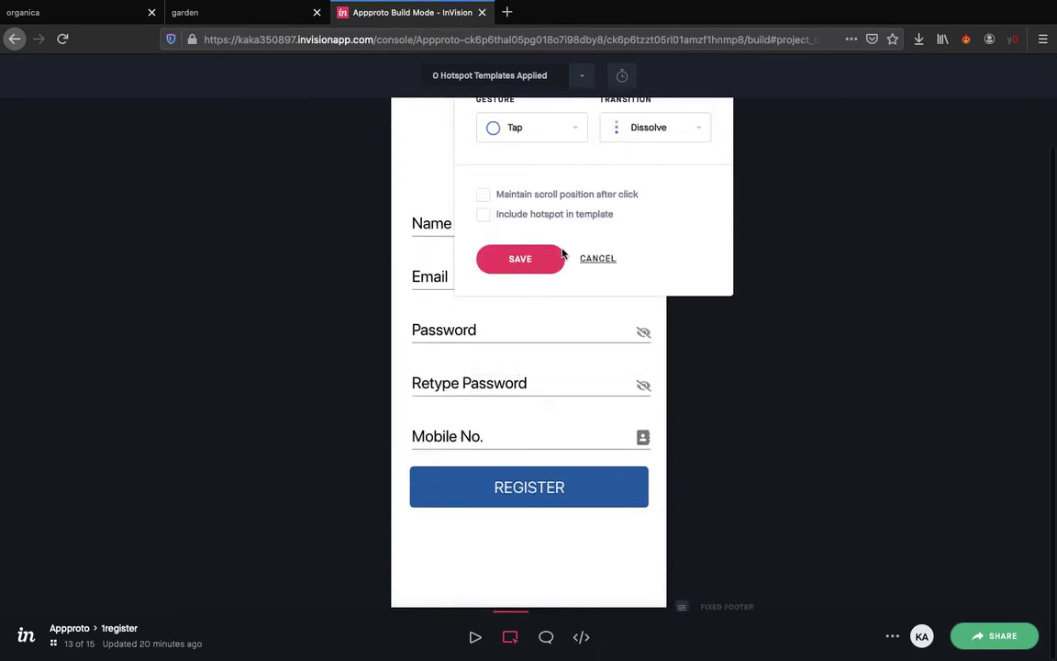
left_click(543, 260)
Add a hotspot over the search icon on the 1register screen, linked to 2Brands with a Dissolve transition, and save it
scroll(596, 229, "up", 3)
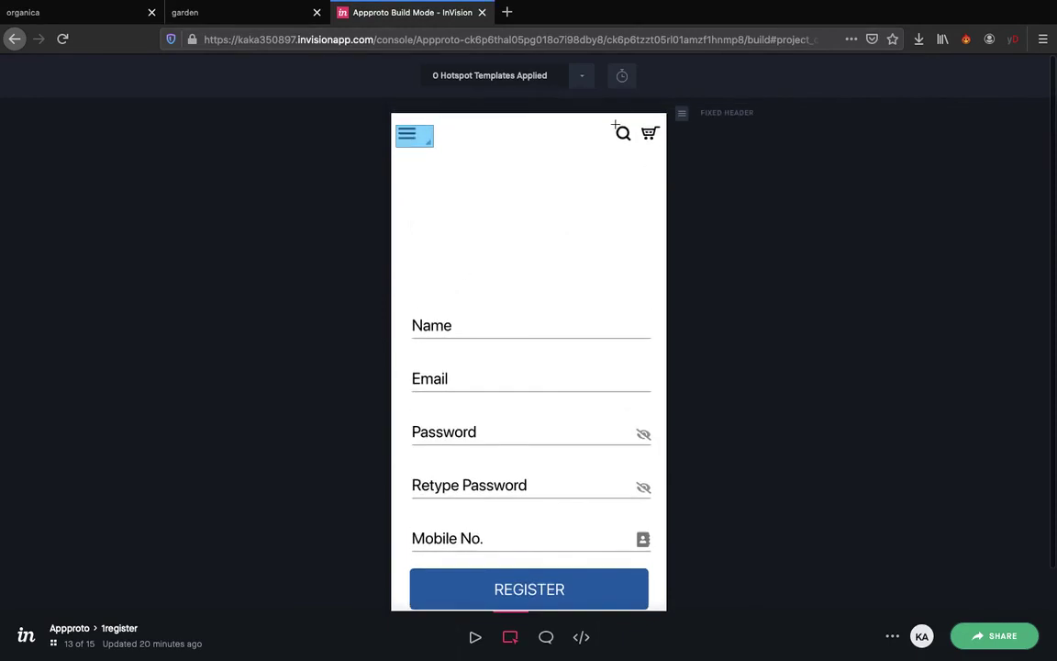
left_click_drag(630, 139, 632, 144)
left_click(707, 163)
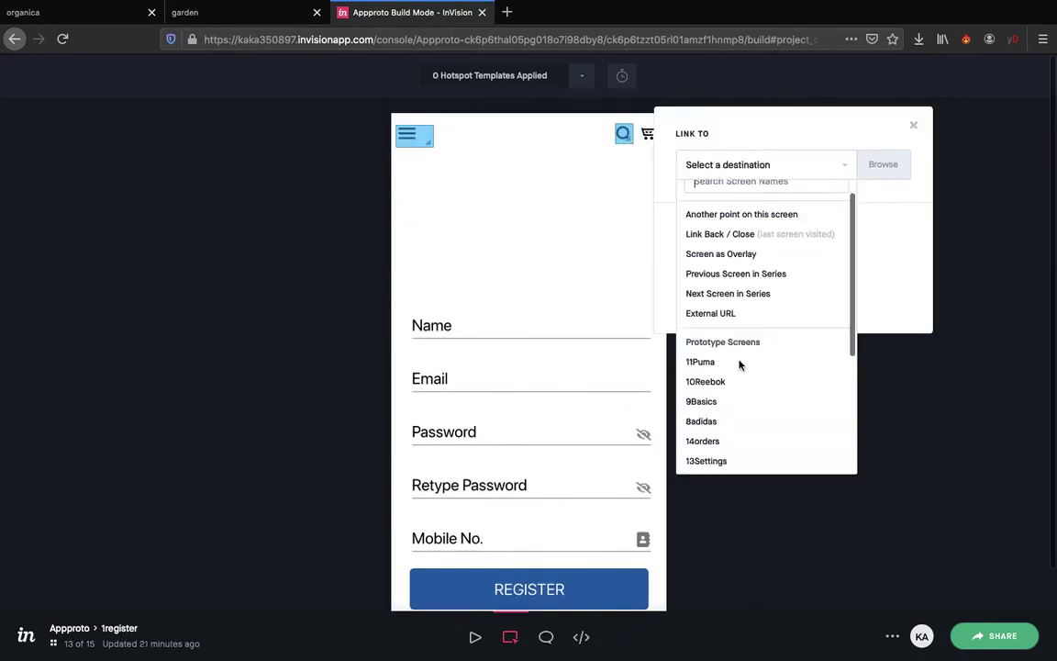
scroll(725, 404, "down", 5)
left_click(708, 440)
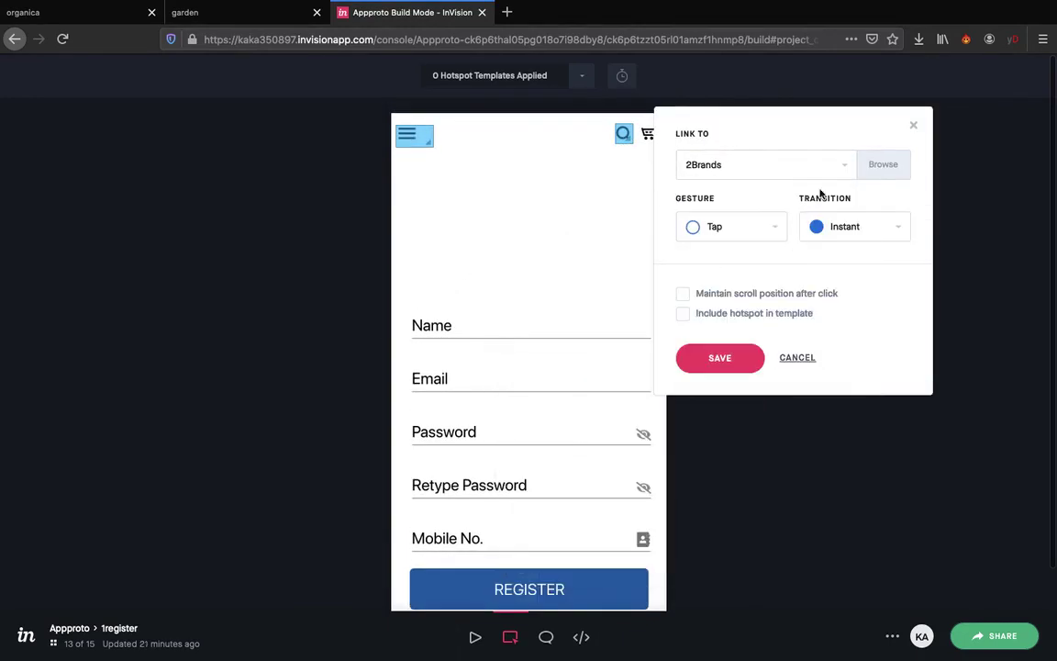
left_click(849, 230)
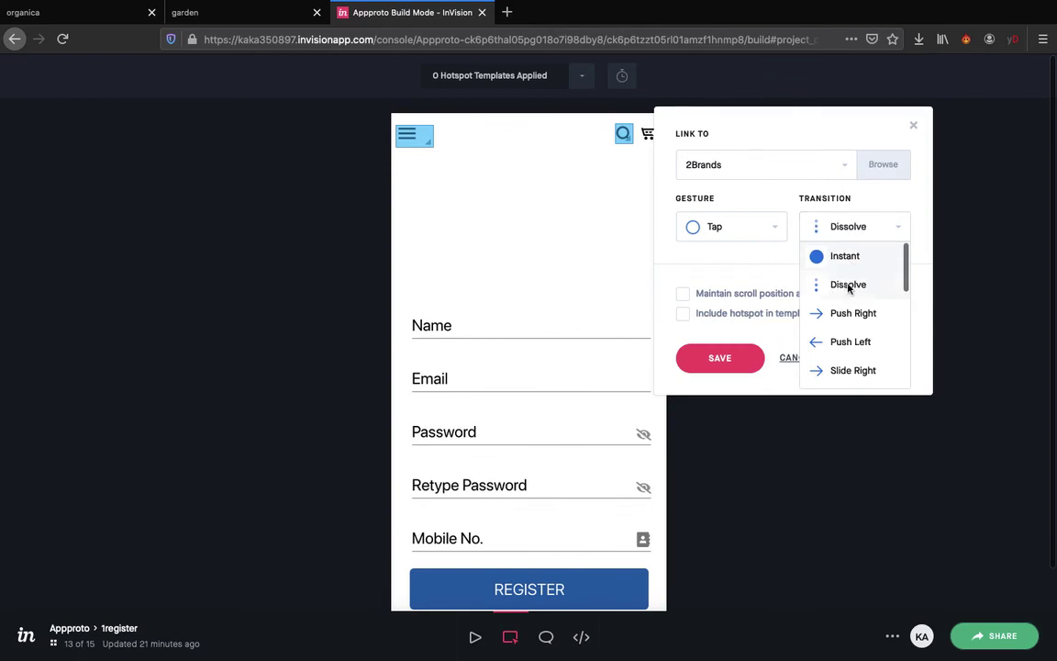
left_click(848, 285)
left_click(719, 356)
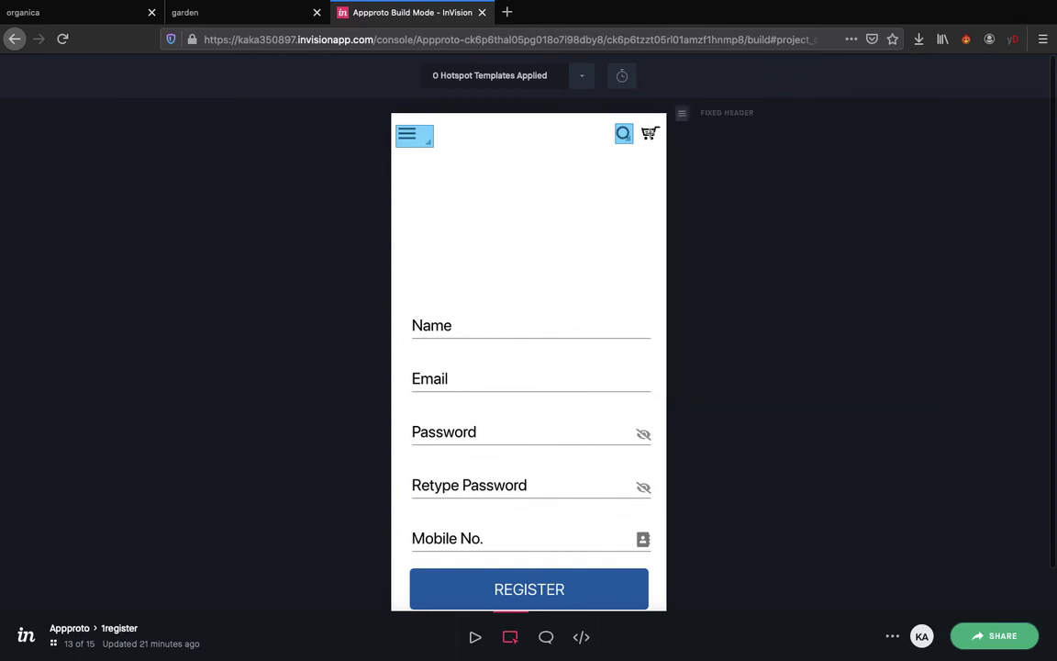
Add a hotspot over the cart icon, linked to 7Card Payment Page with a Dissolve transition, and save it
left_click_drag(656, 139, 660, 141)
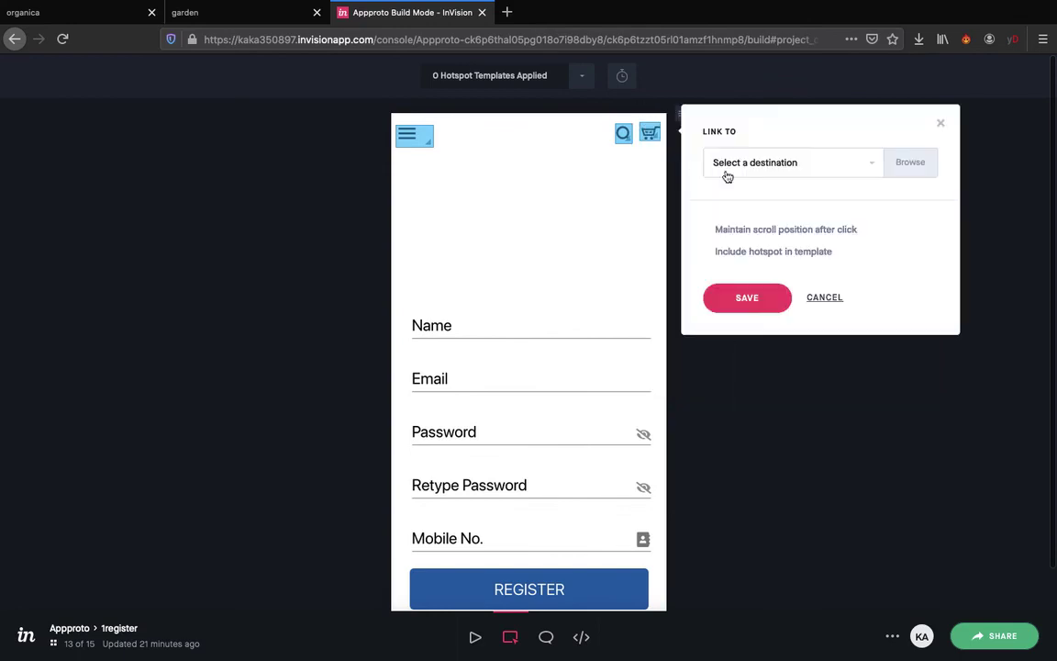
left_click(802, 162)
scroll(776, 384, "down", 2)
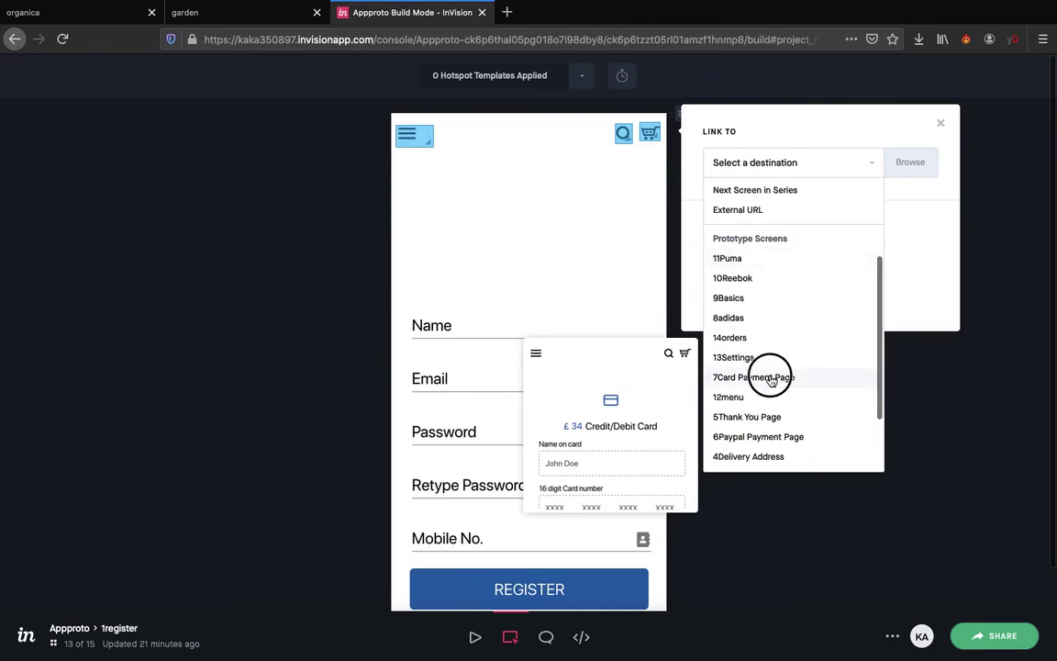
left_click(771, 378)
left_click(856, 224)
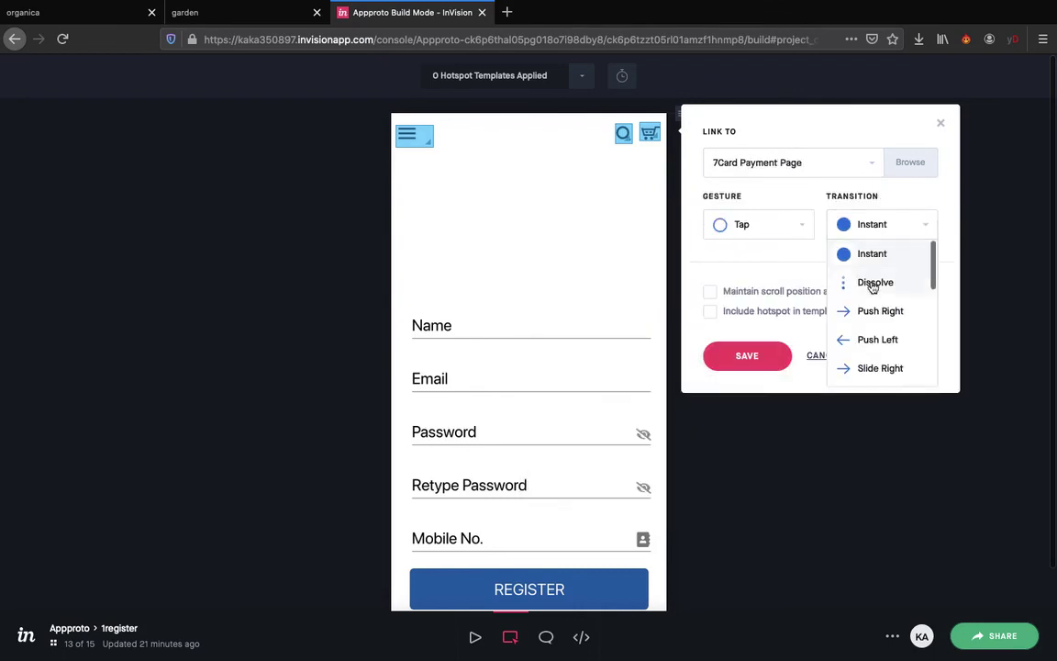
left_click(872, 286)
left_click(745, 356)
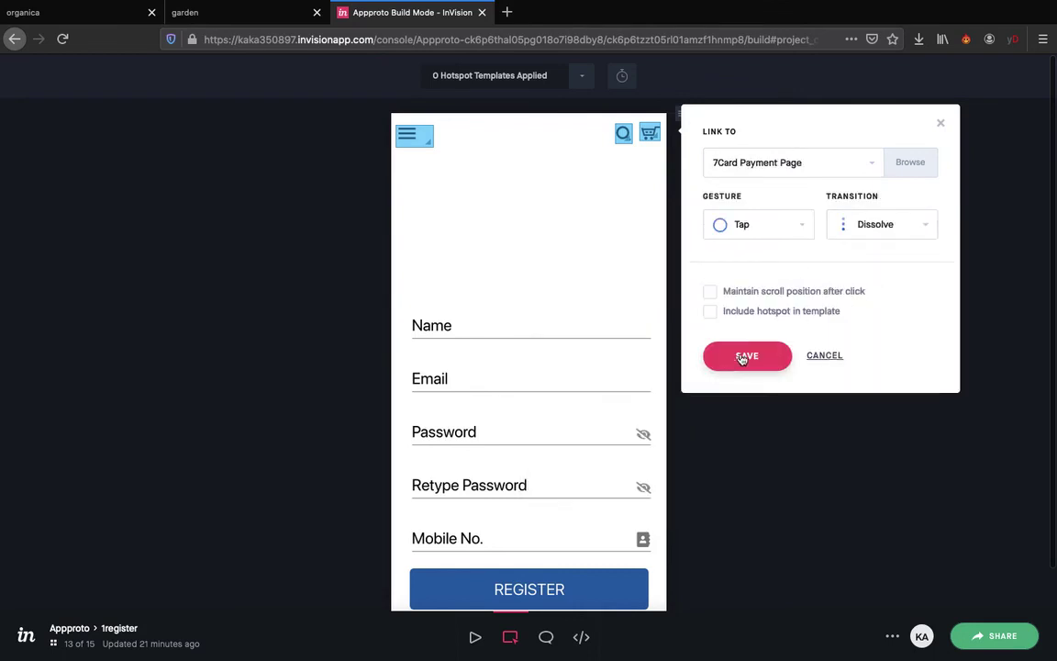
Add a hotspot over the REGISTER button, linked to 2Brands with a Dissolve transition, and save it
scroll(434, 481, "down", 2)
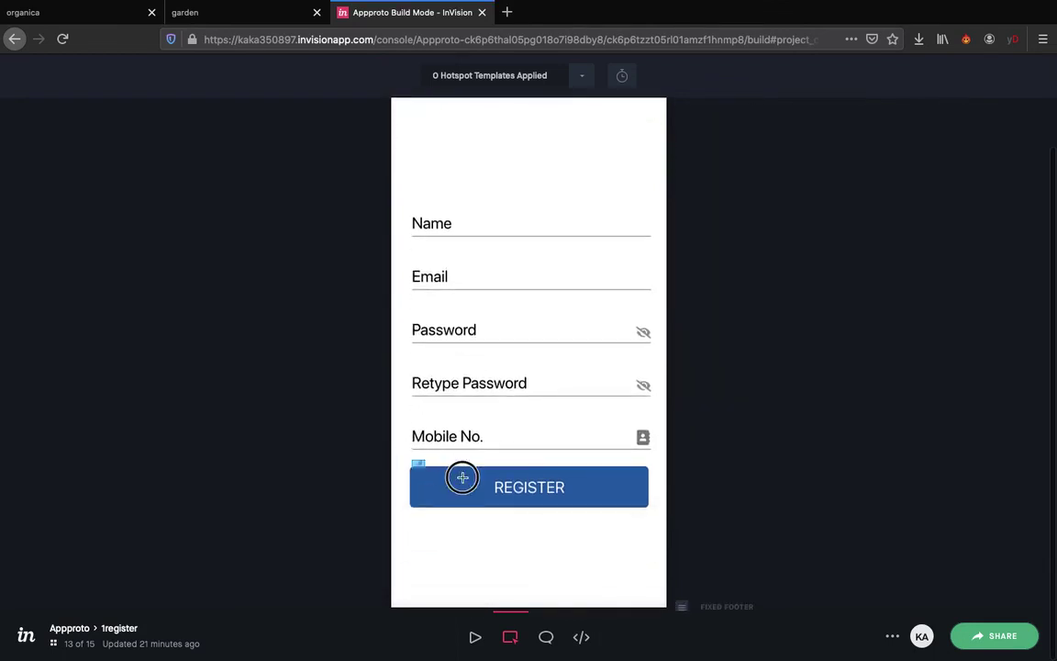
left_click_drag(462, 477, 652, 510)
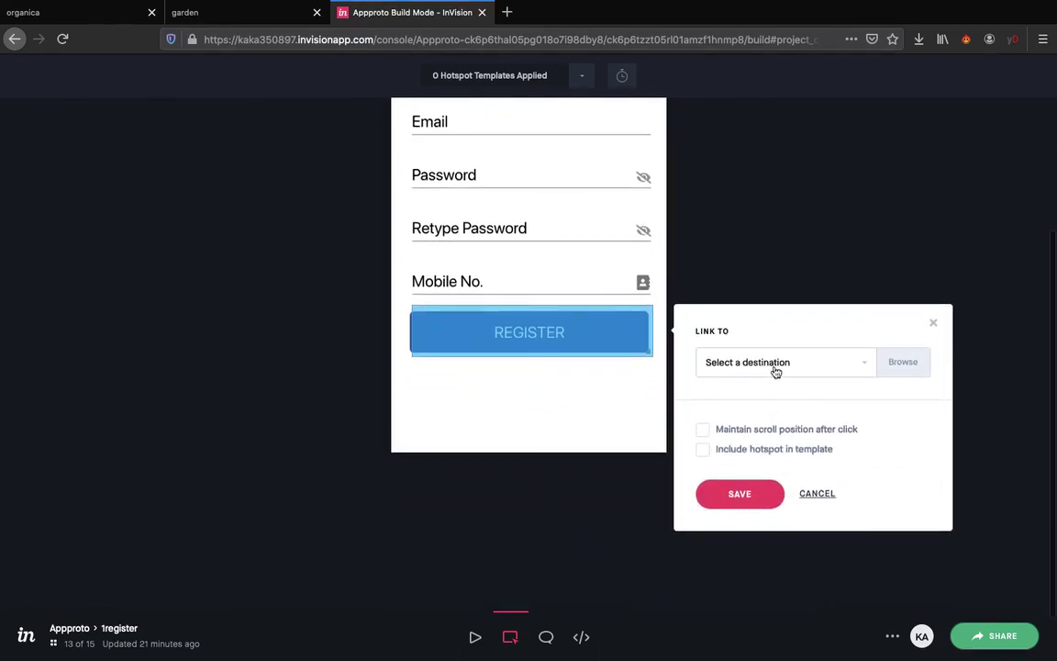
left_click(775, 371)
scroll(767, 509, "down", 5)
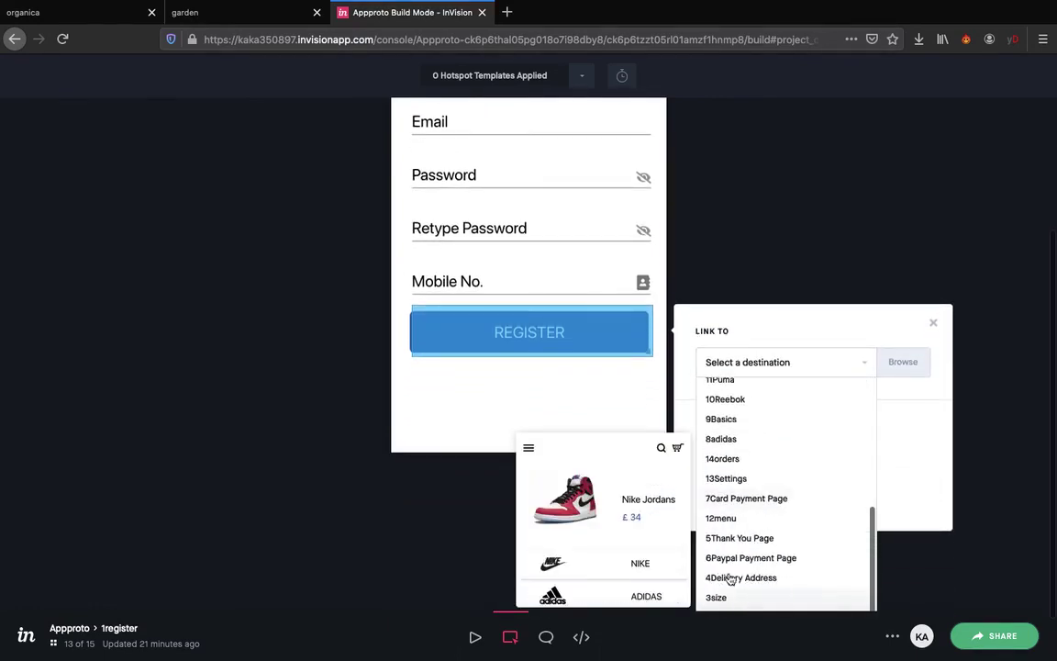
scroll(731, 578, "down", 2)
left_click(724, 574)
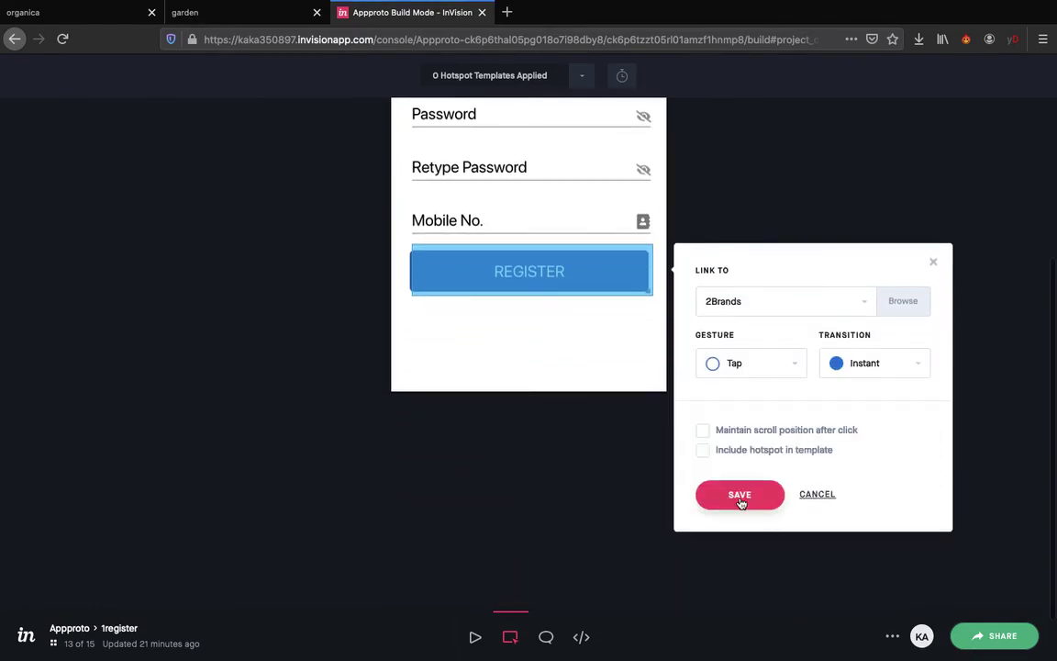
left_click(851, 368)
left_click(858, 422)
left_click(739, 494)
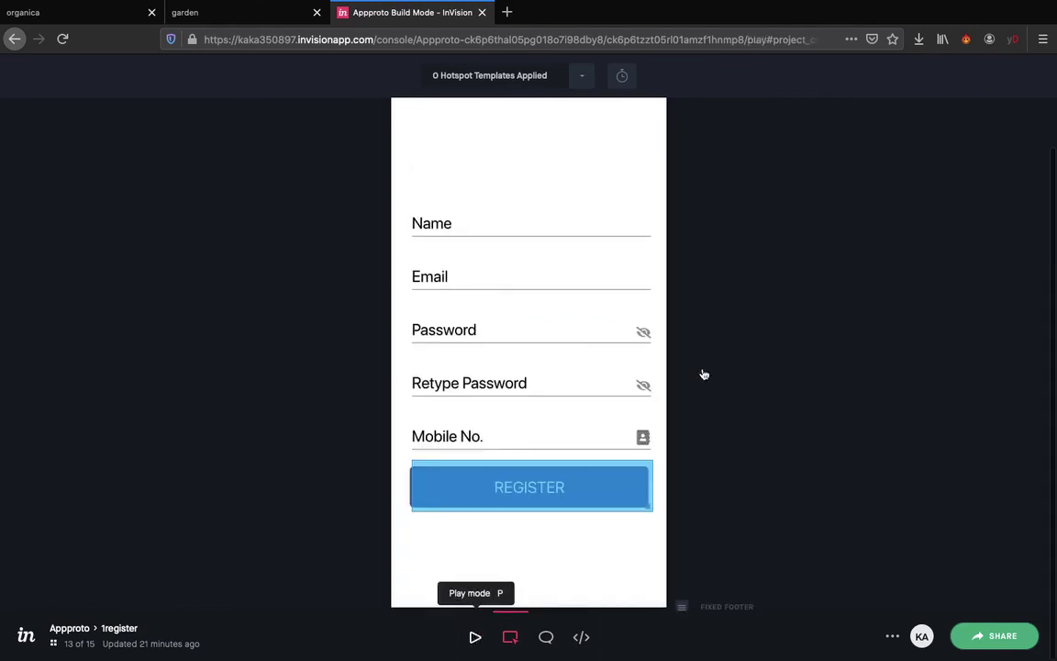
Advance to the 2Brands screen in play mode and test the Nike, Adidas, Asics, Reebok and Puma links
left_click(832, 428)
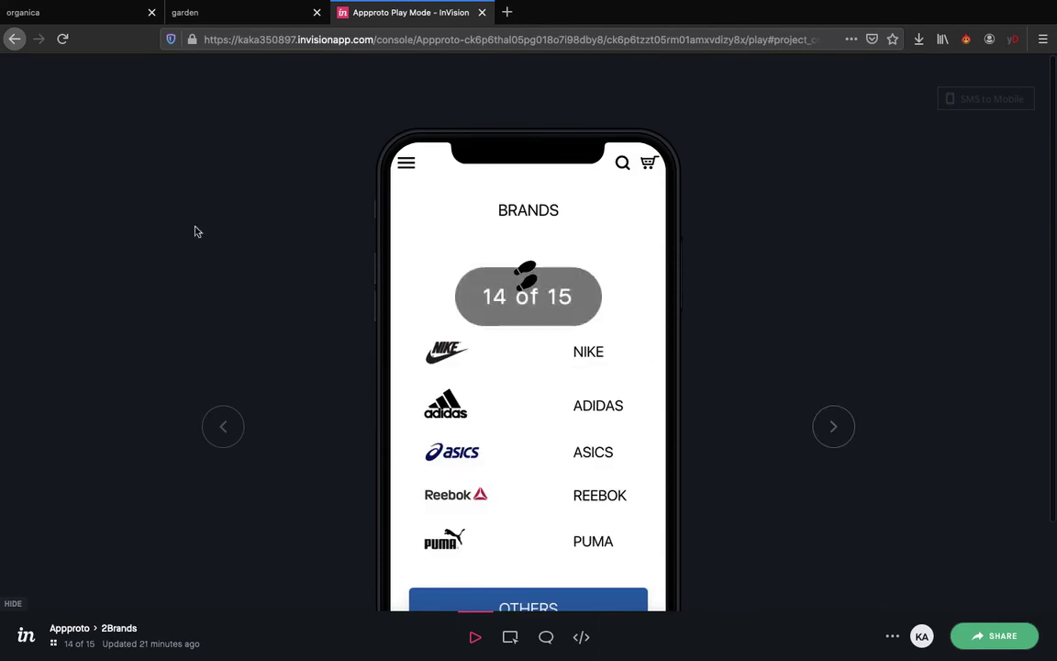
left_click(461, 243)
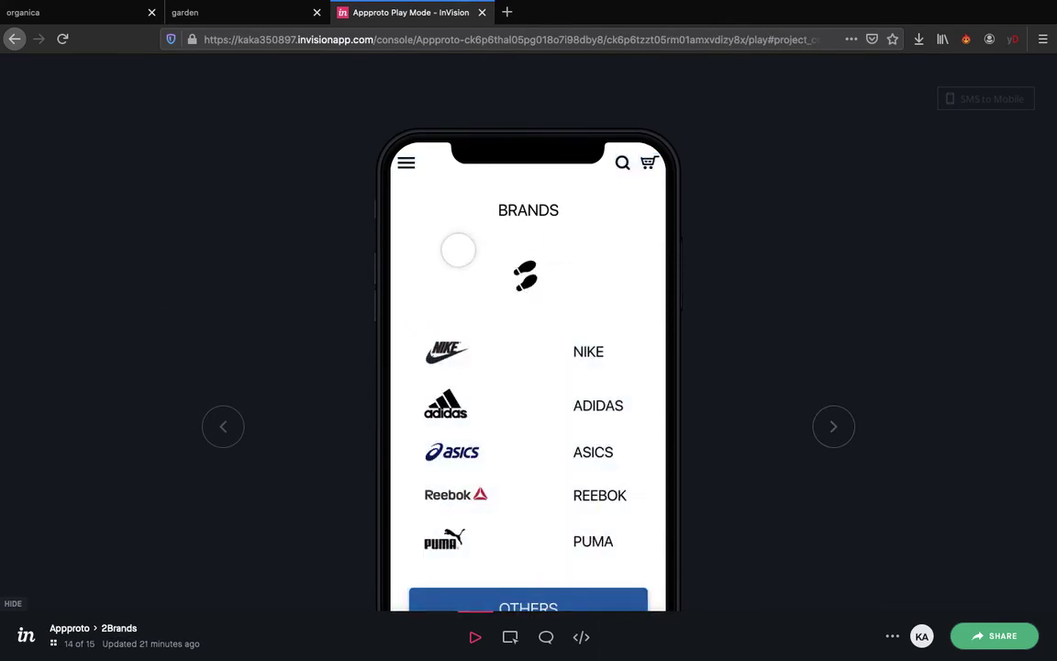
left_click(450, 354)
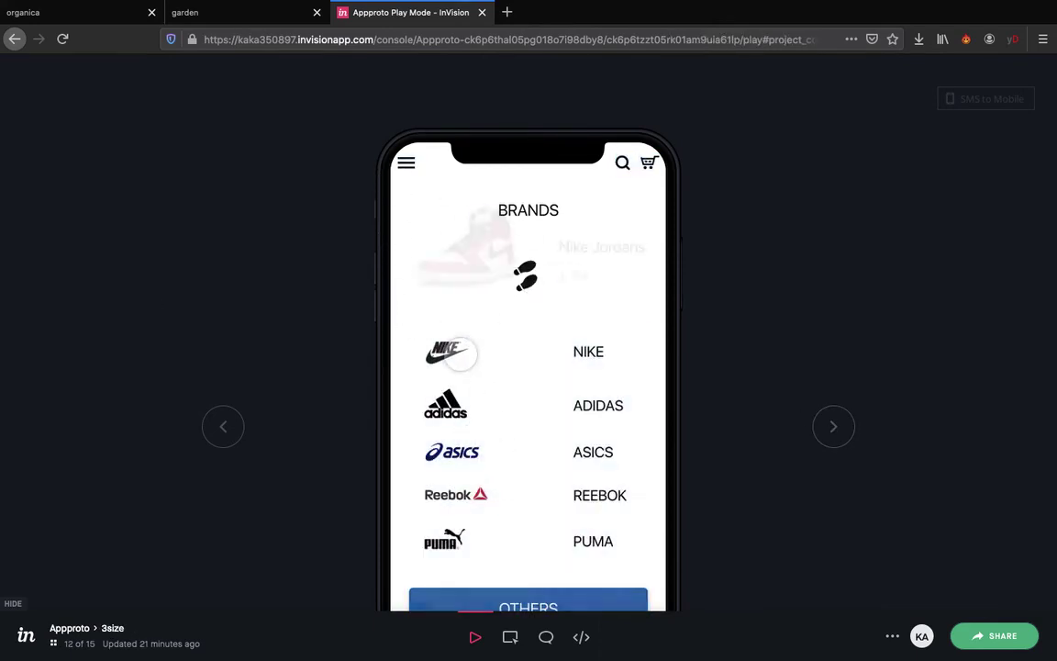
left_click(448, 403)
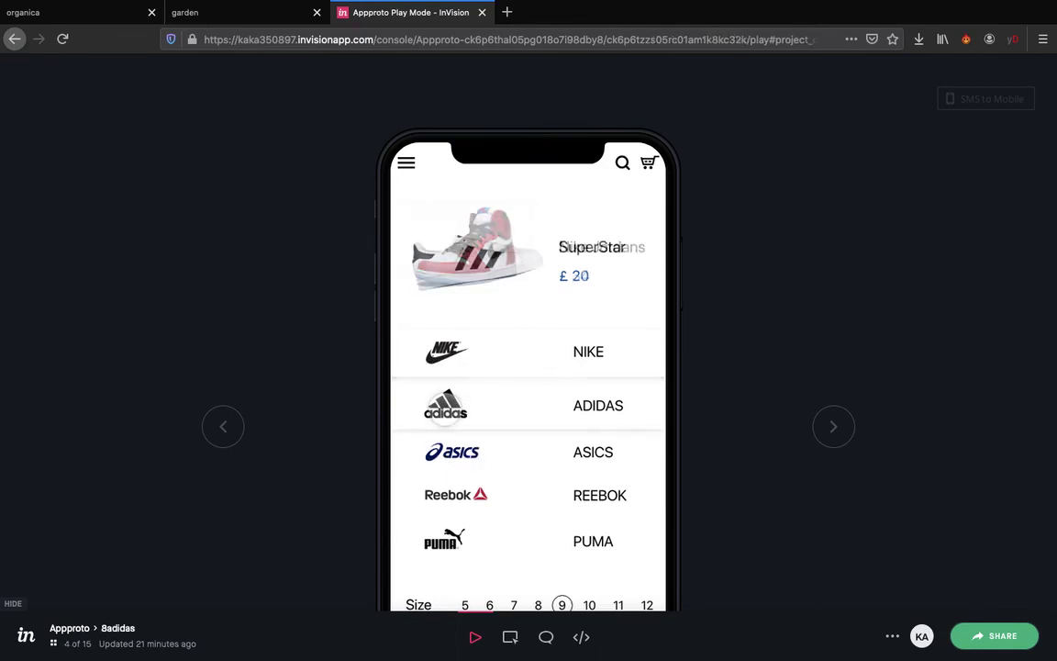
left_click(449, 456)
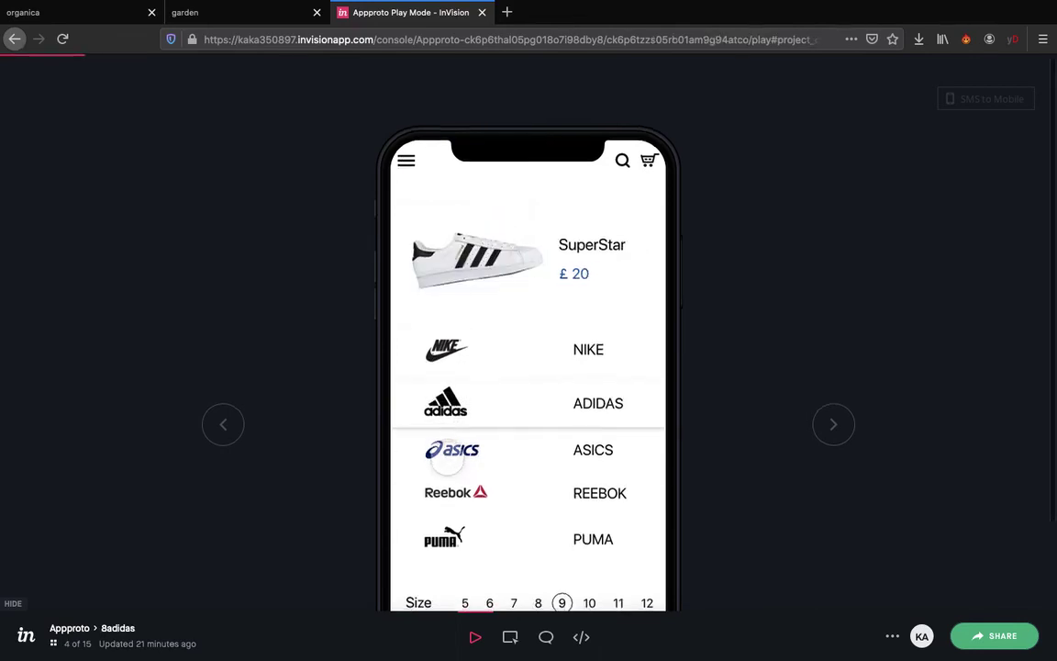
scroll(449, 459, "down", 3)
left_click(449, 339)
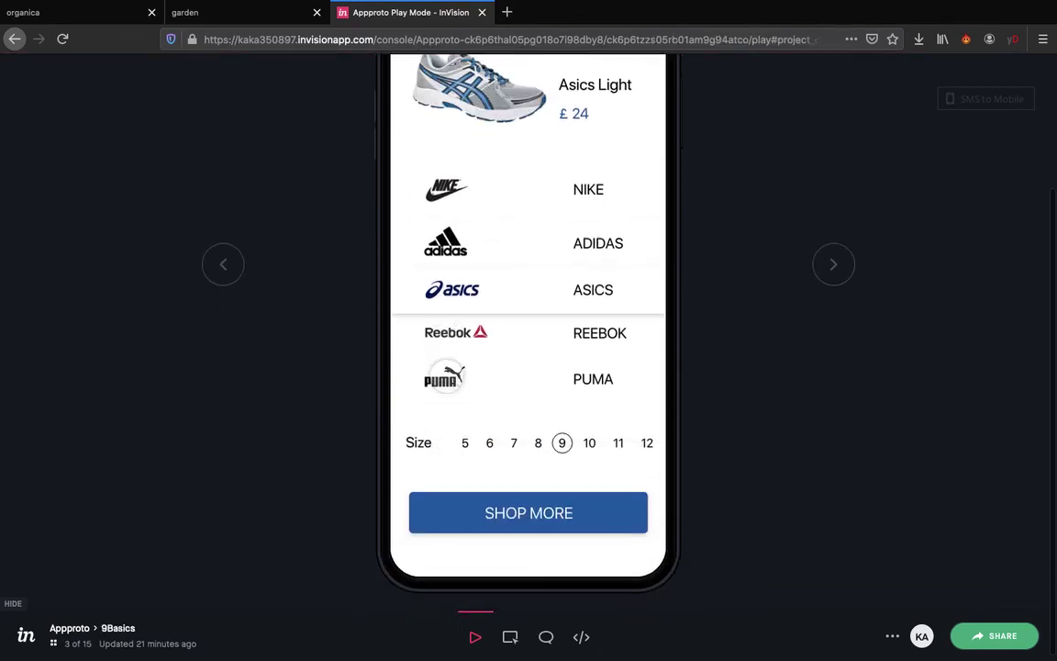
left_click(459, 354)
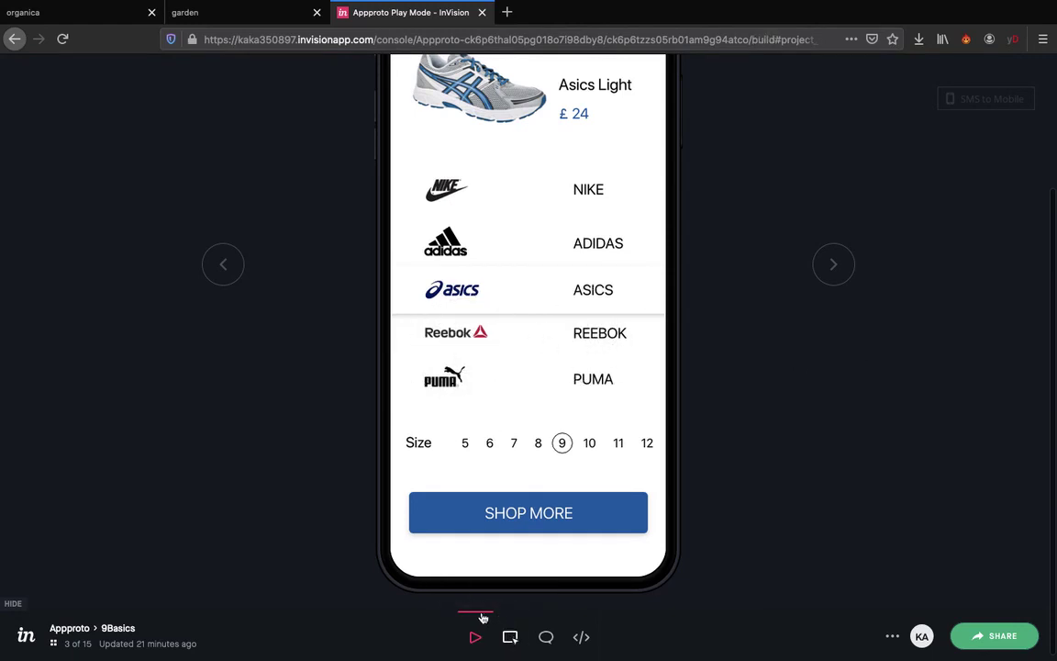
Check the 9Basics screen for missing hotspots in build and play mode, ending in build mode
left_click(510, 637)
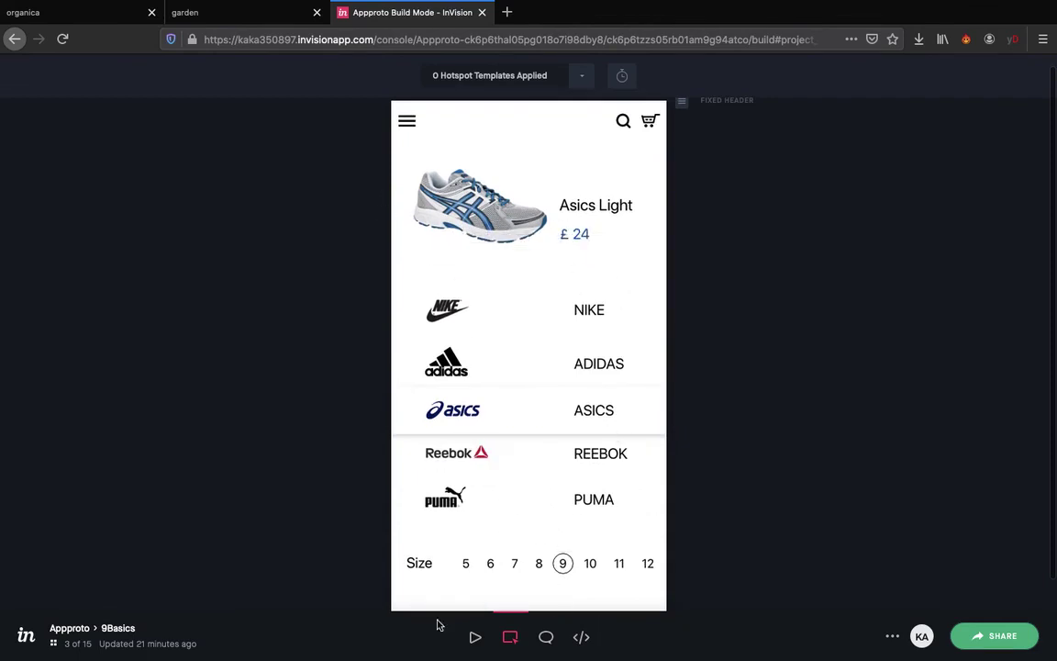
left_click(475, 637)
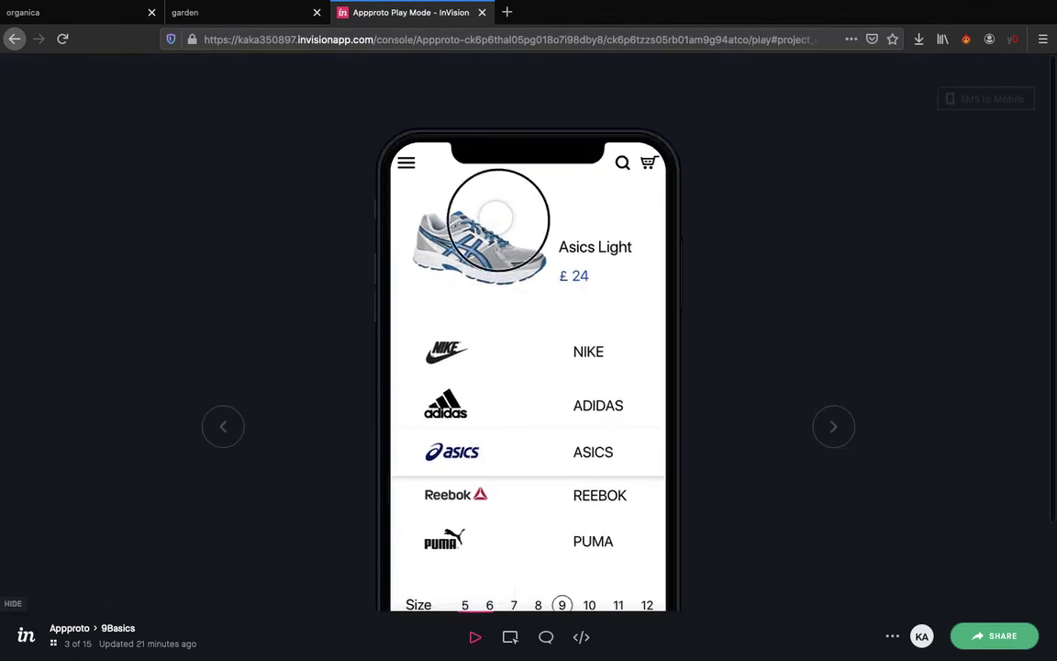
scroll(497, 230, "down", 5)
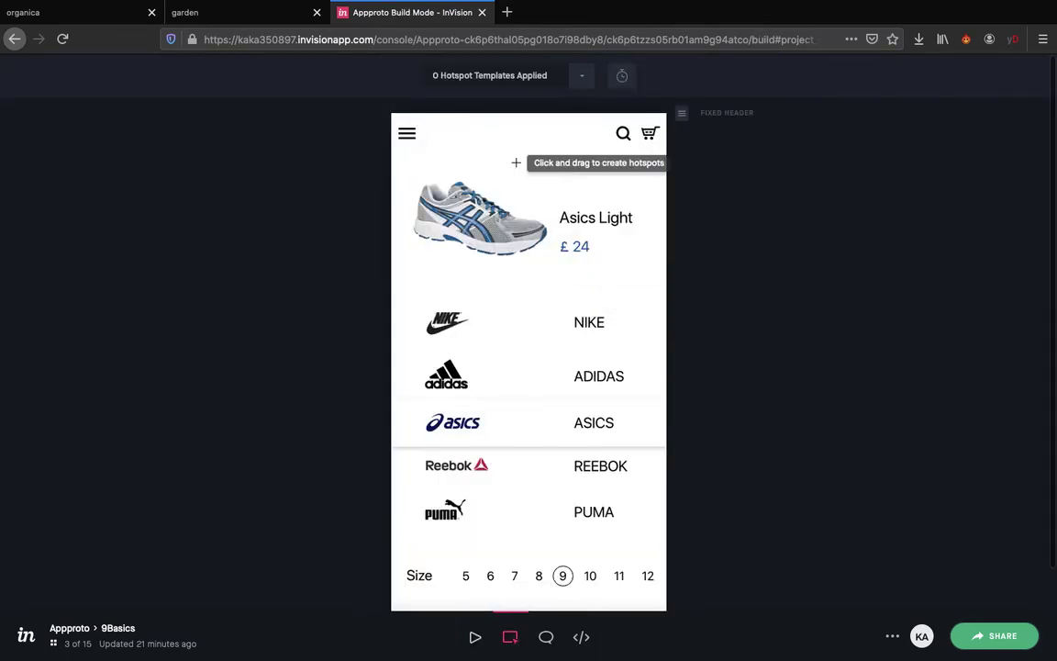
Add a hotspot over the PUMA row on the 9Basics screen, linked to 11Puma with a Dissolve transition, and save it
scroll(479, 404, "down", 3)
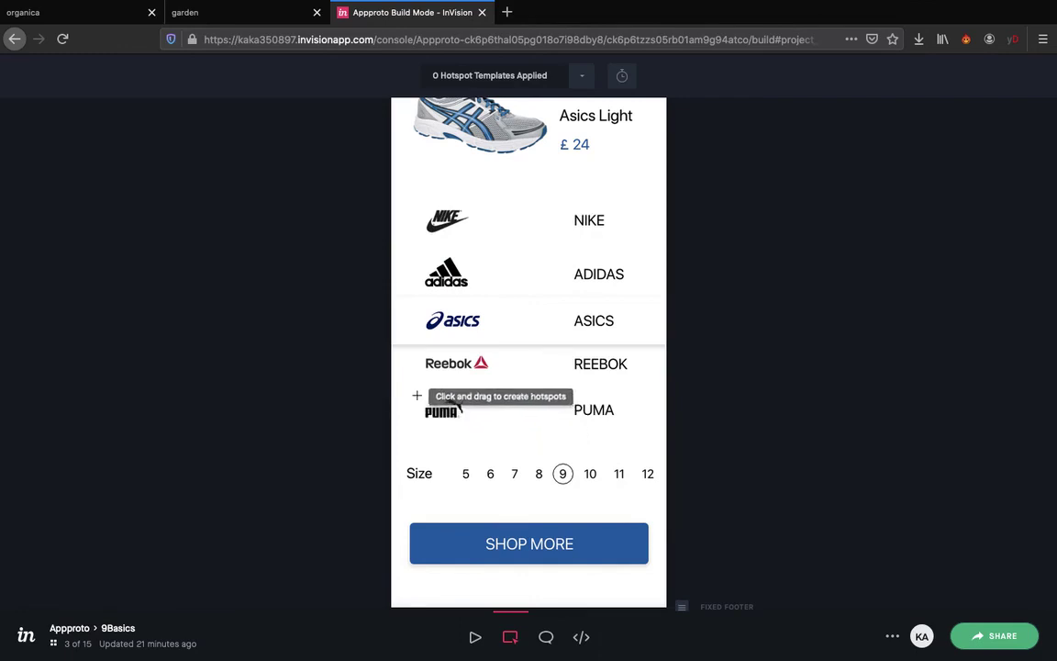
left_click_drag(419, 390, 631, 435)
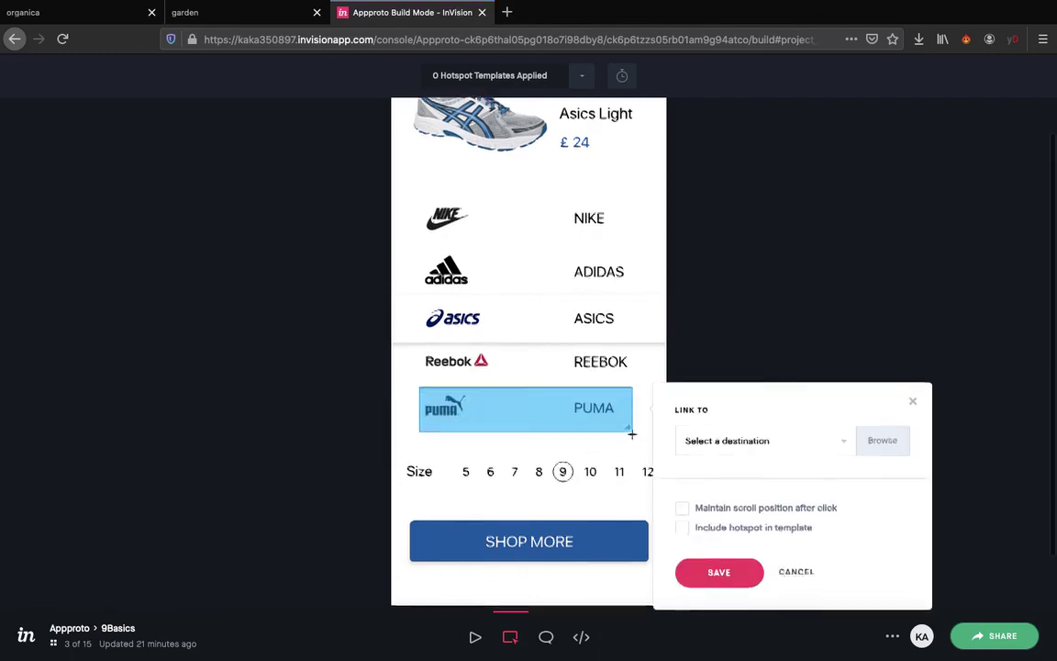
scroll(697, 385, "down", 2)
left_click(734, 358)
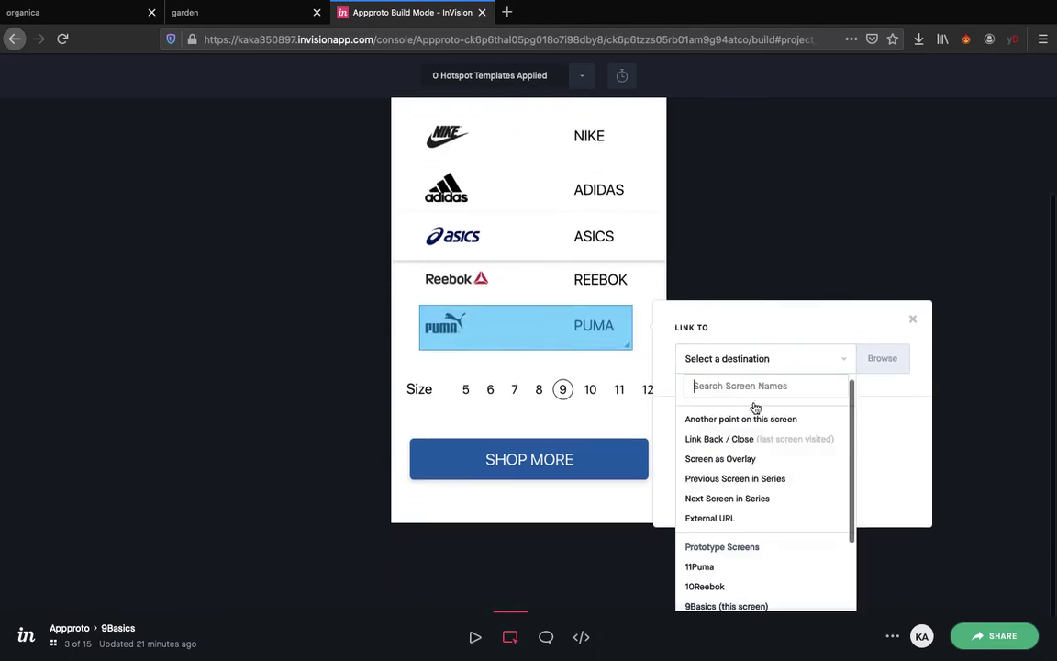
left_click(719, 567)
left_click(861, 430)
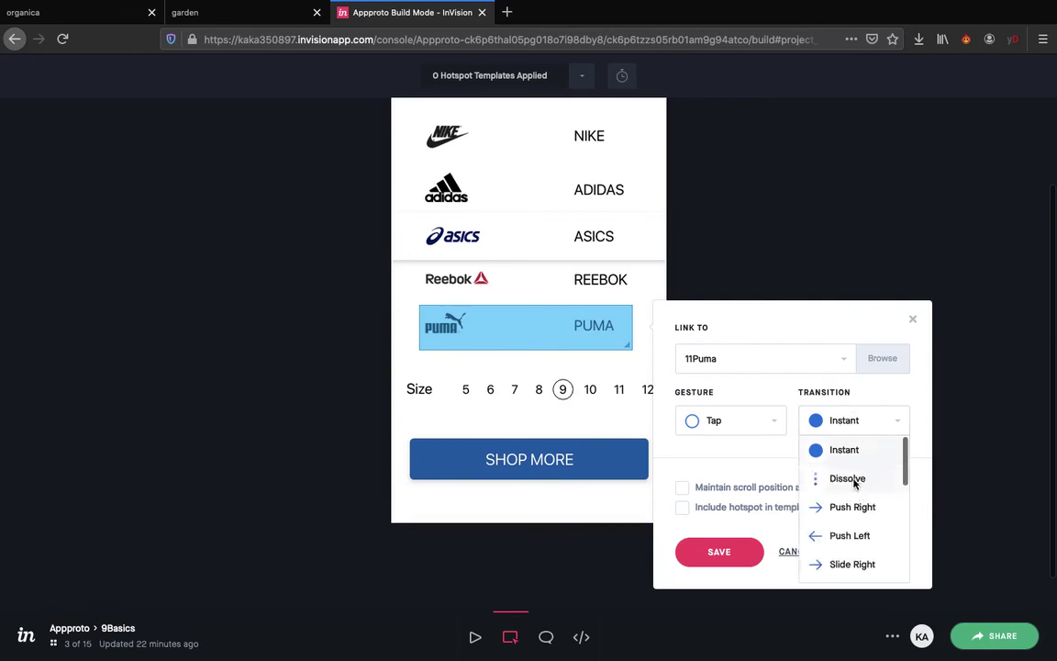
left_click(846, 478)
left_click(734, 557)
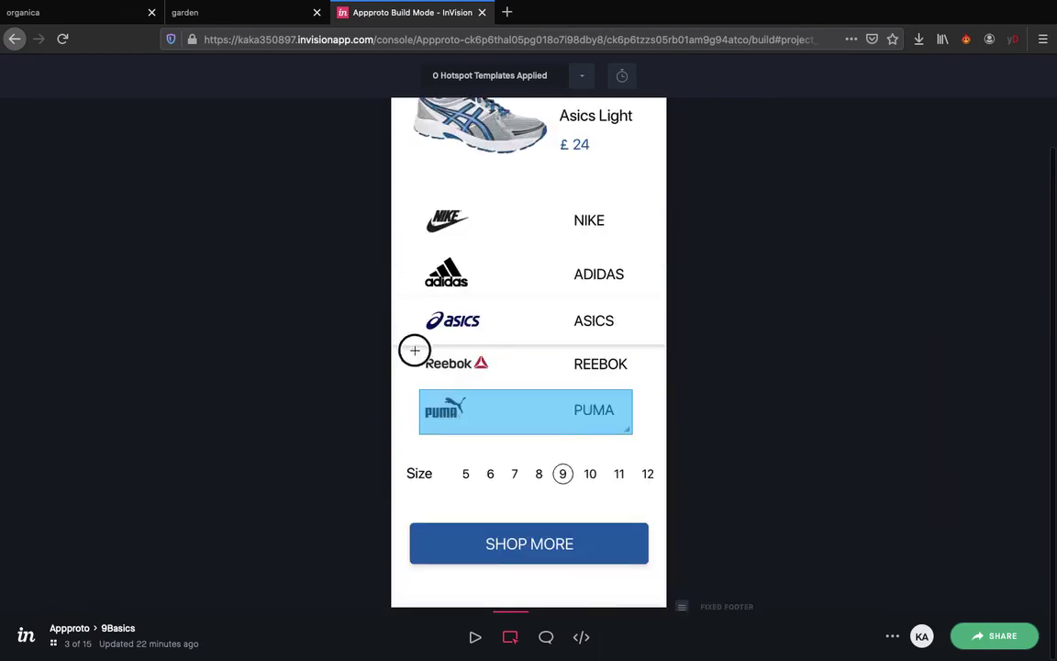
Add a hotspot over the REEBOK row, linked to 10Reebok with a Dissolve transition, and save it
left_click_drag(415, 350, 656, 387)
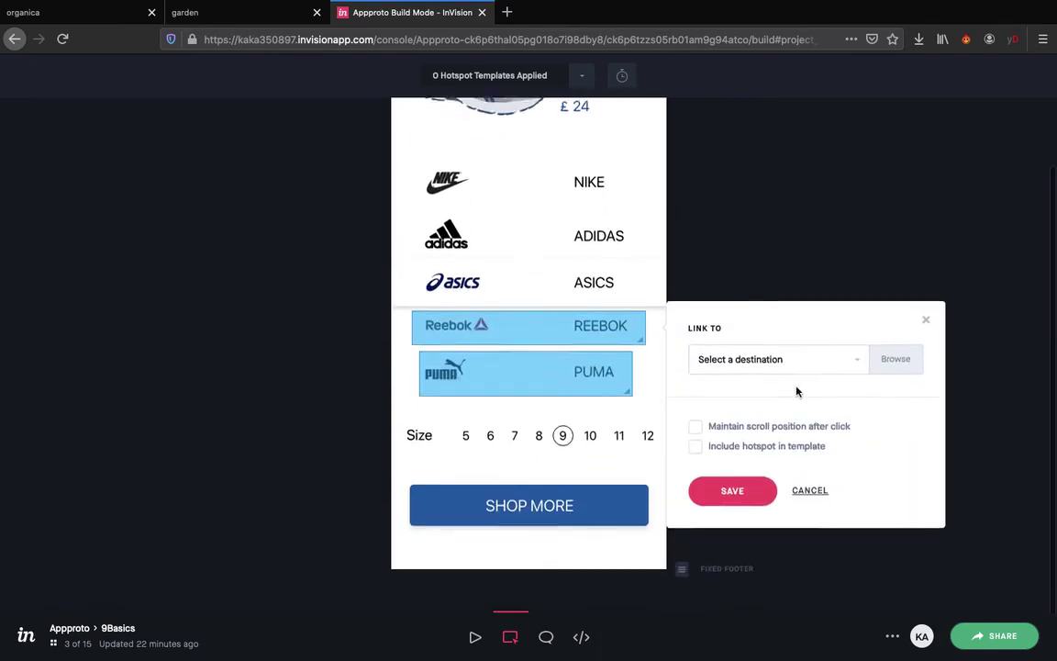
left_click(792, 356)
scroll(721, 552, "down", 3)
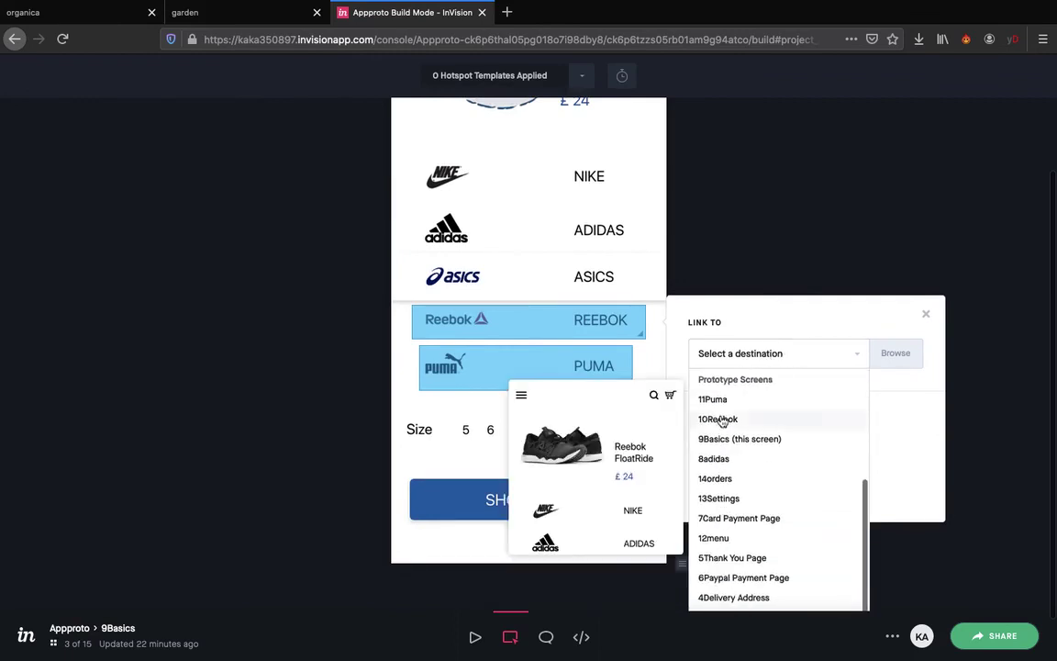
left_click(721, 419)
left_click(864, 413)
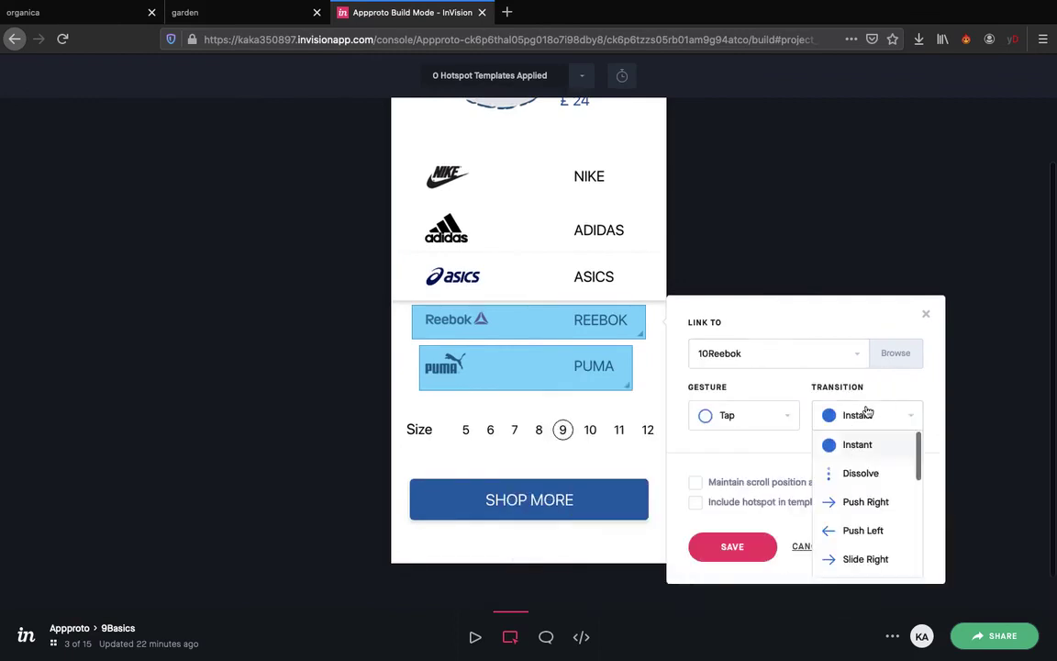
left_click(864, 472)
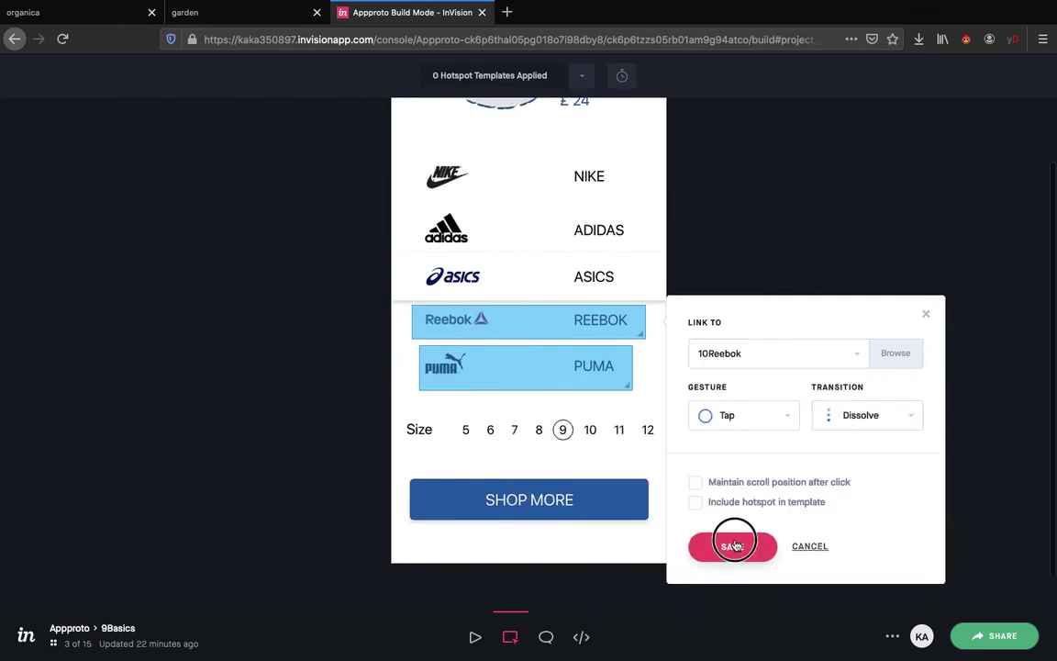
left_click(734, 546)
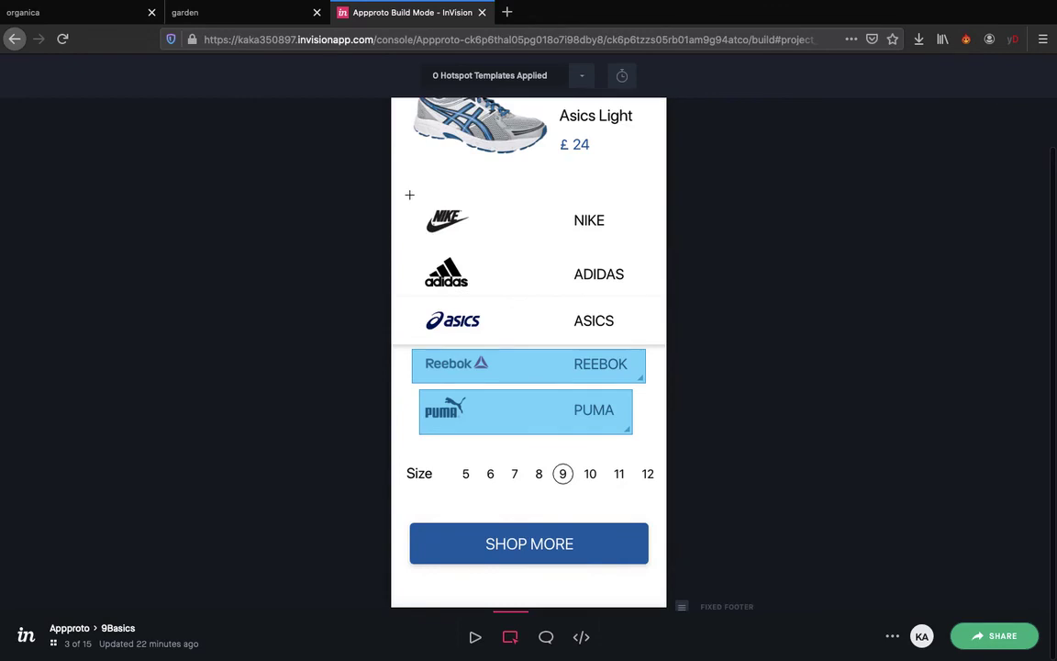
Add a hotspot over the NIKE row on the 9Basics screen, linked to 3size with a Dissolve transition, and save it
left_click_drag(410, 195, 636, 248)
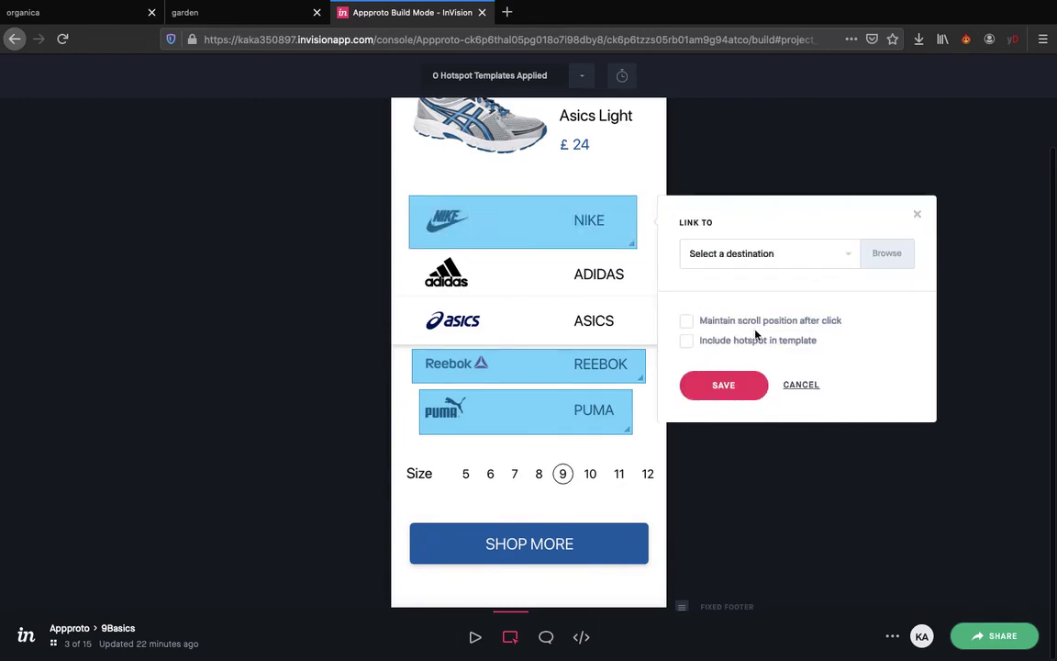
left_click(766, 253)
scroll(730, 488, "down", 3)
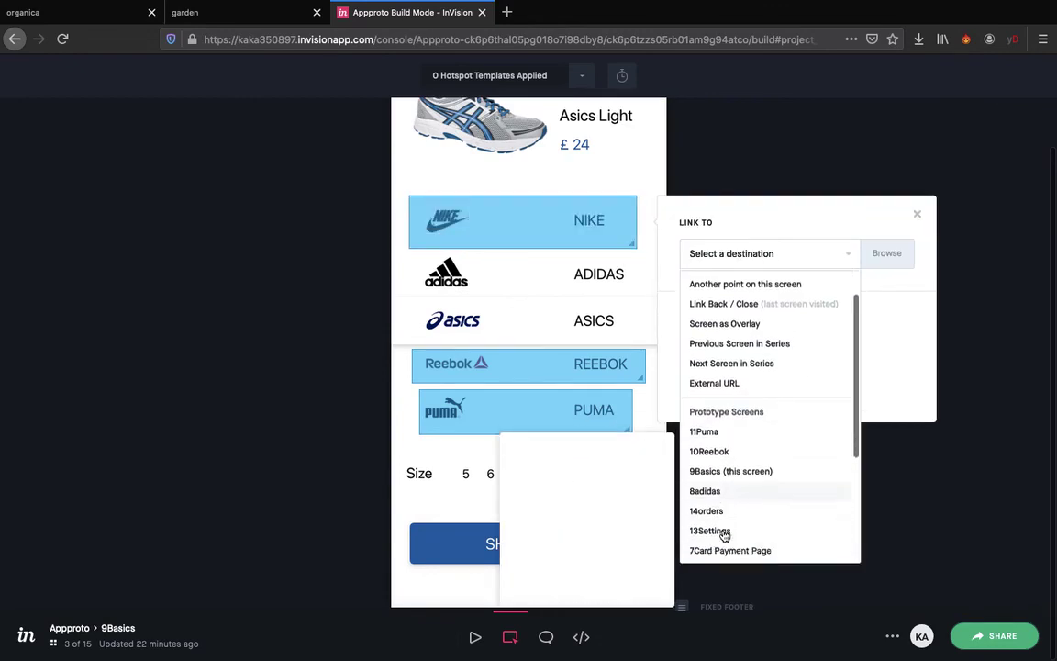
scroll(723, 537, "down", 1)
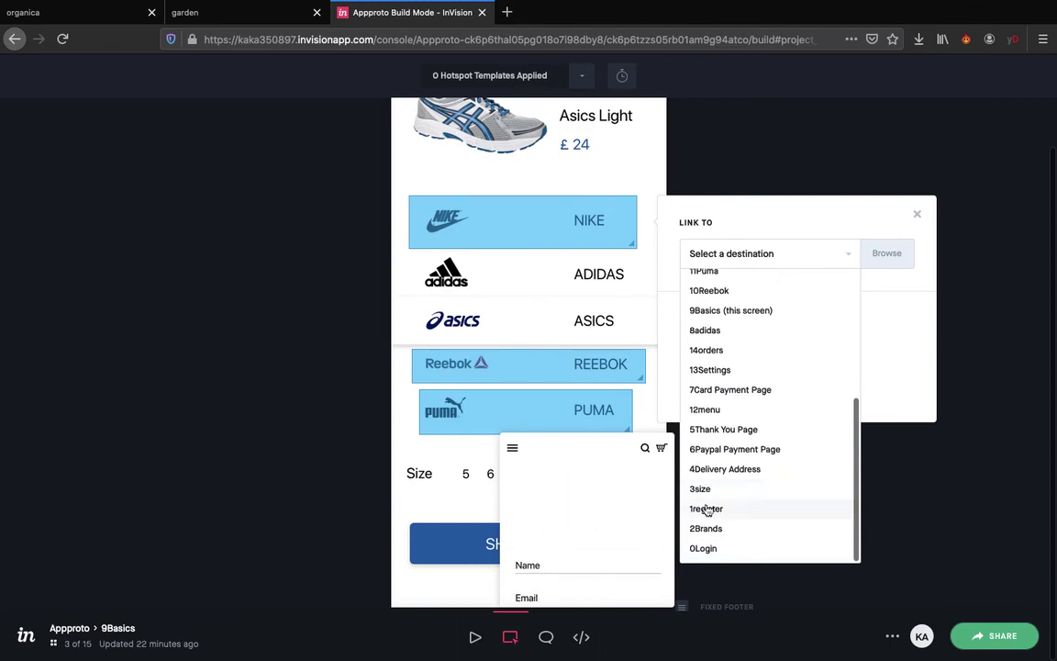
left_click(700, 489)
left_click(853, 315)
left_click(837, 373)
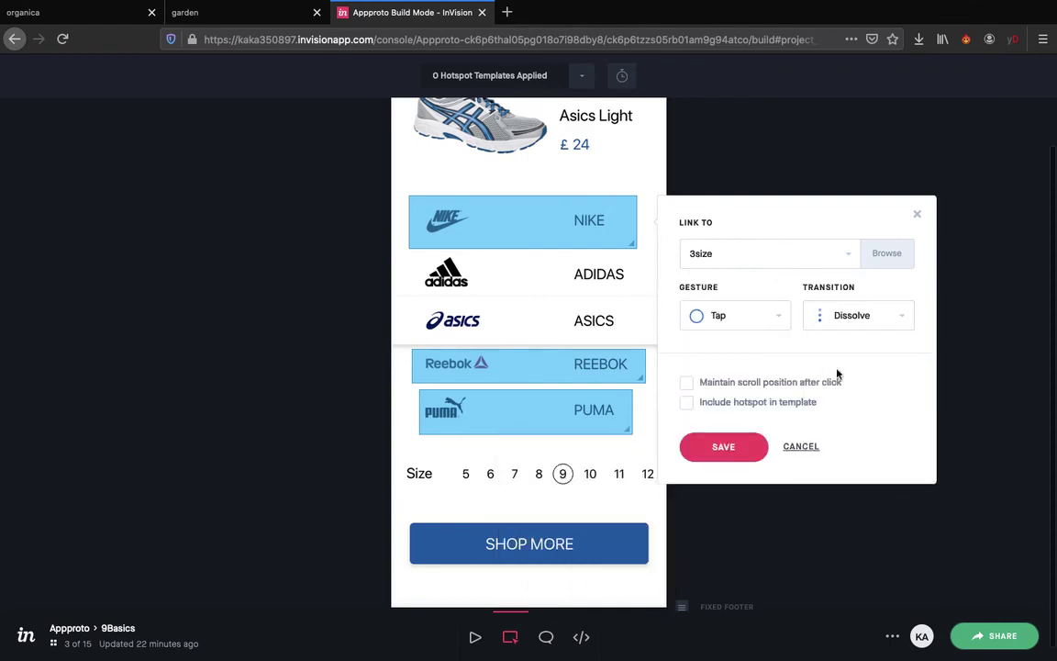
left_click(639, 391)
Add a hotspot over the ADIDAS row, linked to 8adidas with a Dissolve transition, and save it
left_click_drag(410, 254, 639, 298)
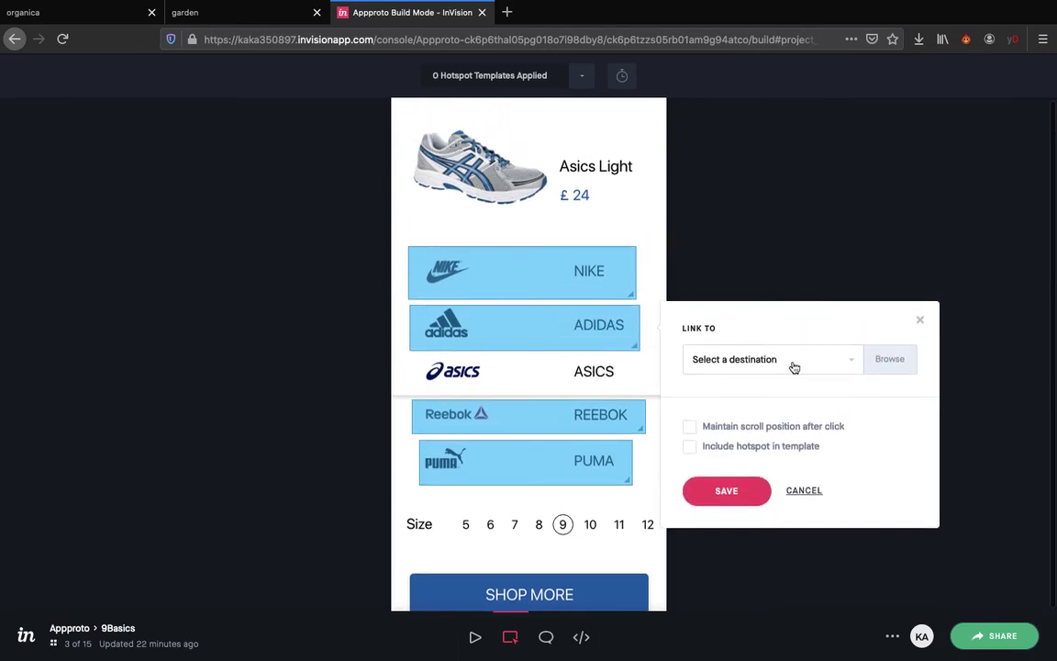
left_click(789, 365)
scroll(768, 503, "down", 3)
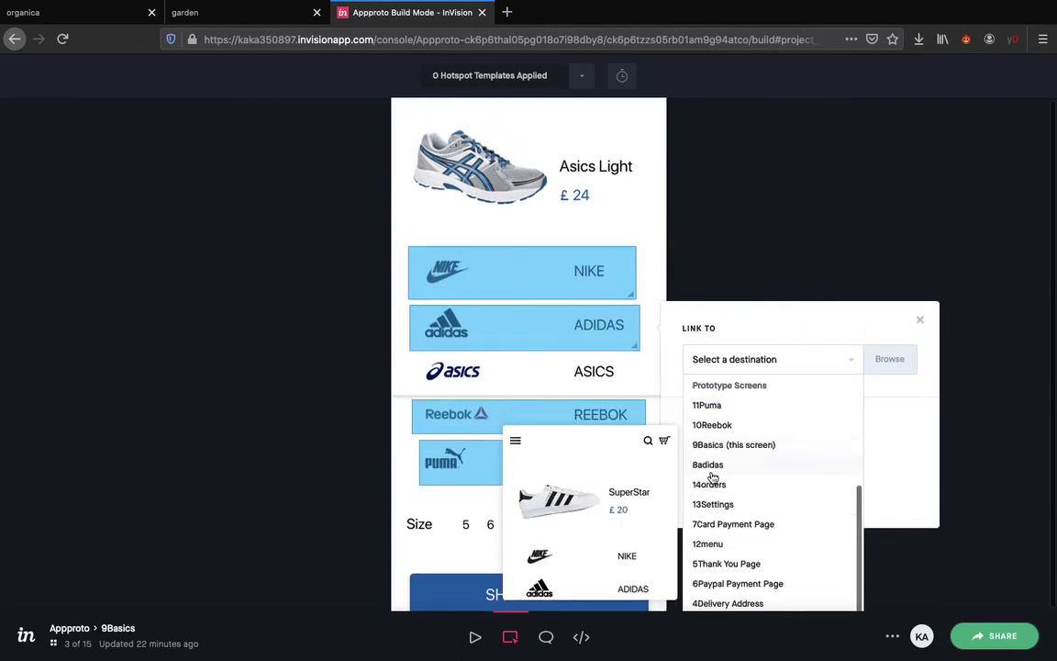
left_click(709, 481)
left_click(844, 422)
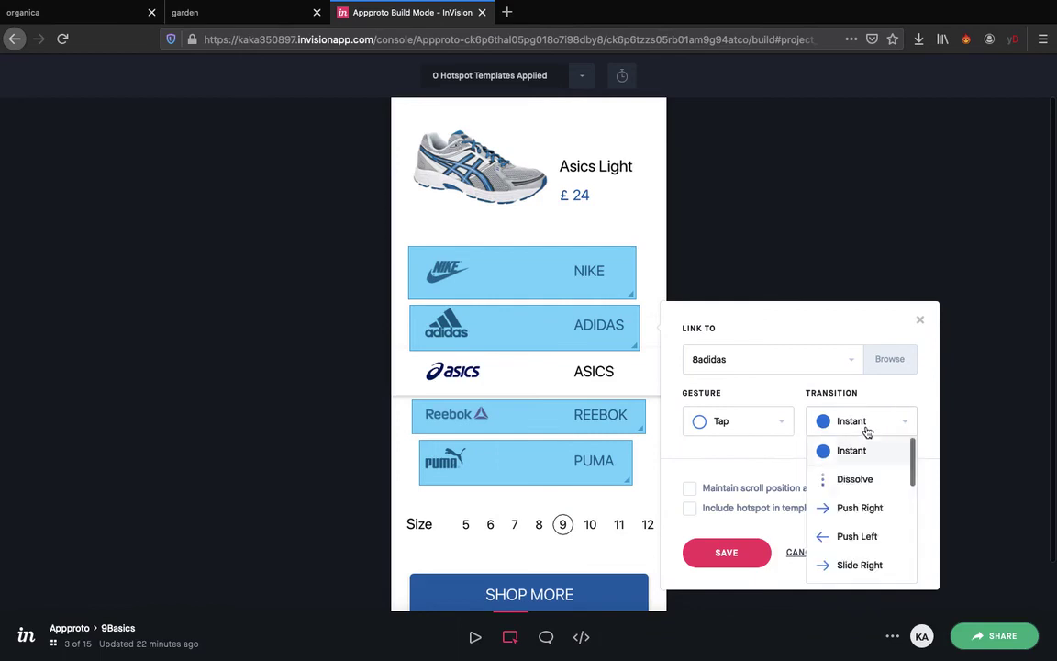
left_click(849, 482)
left_click(589, 452)
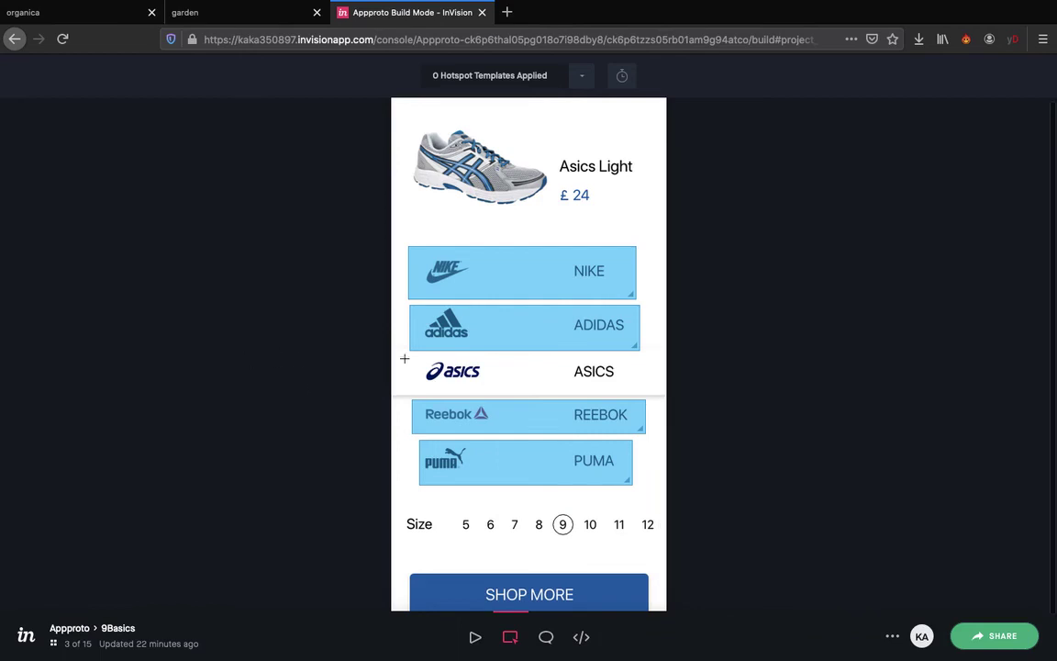
Add a hotspot over the ASICS row, linked to 9Basics with a Dissolve transition, and save it
left_click_drag(414, 356, 636, 392)
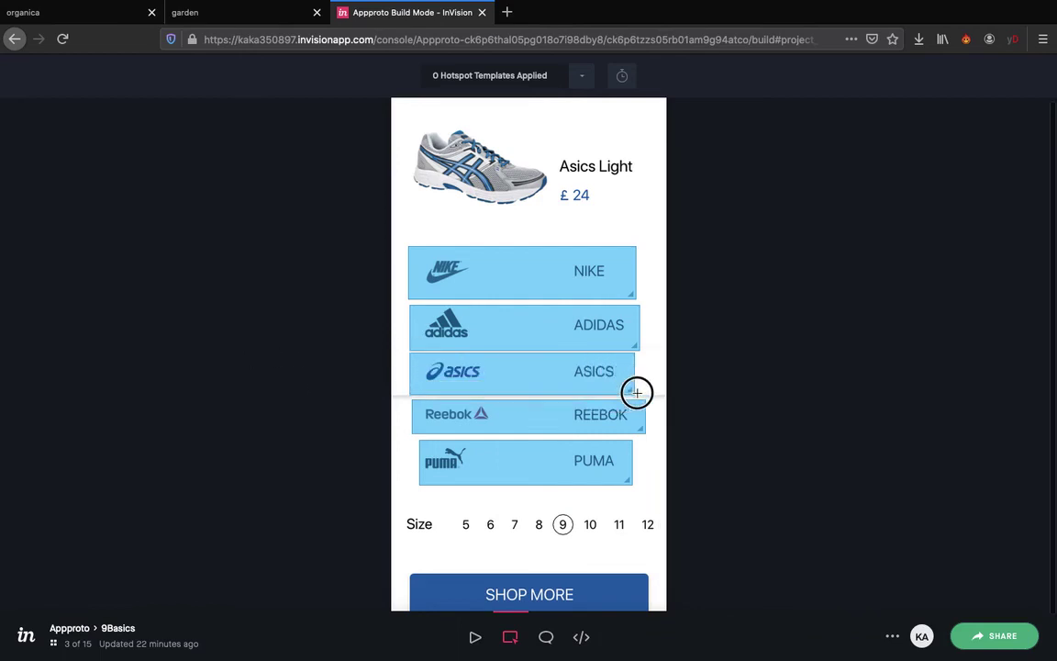
left_click(776, 363)
scroll(734, 441, "down", 4)
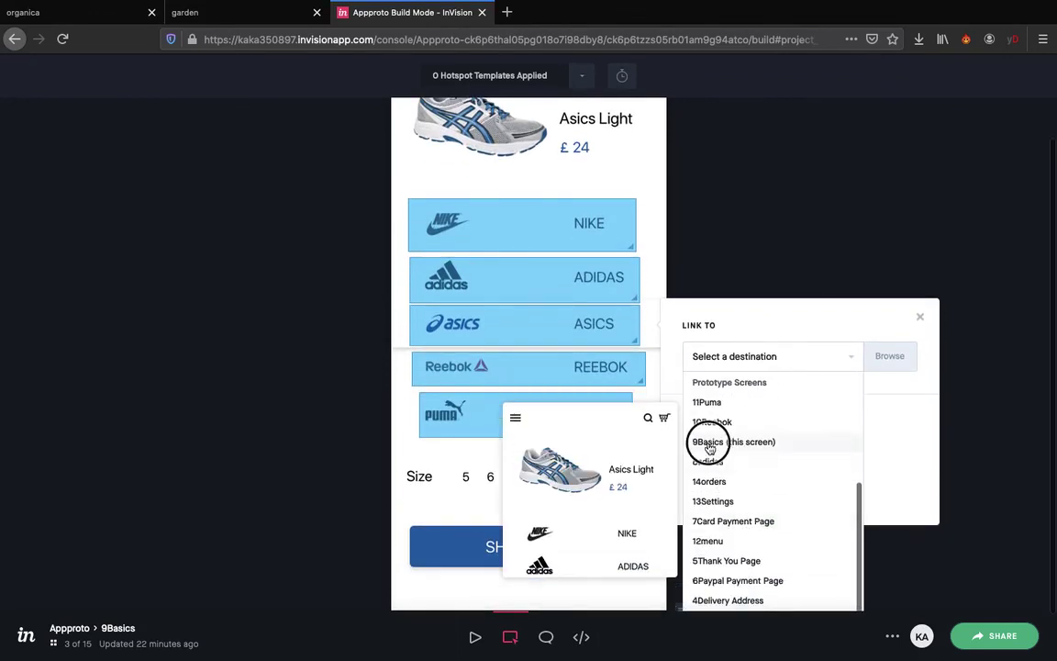
left_click(709, 443)
left_click(858, 420)
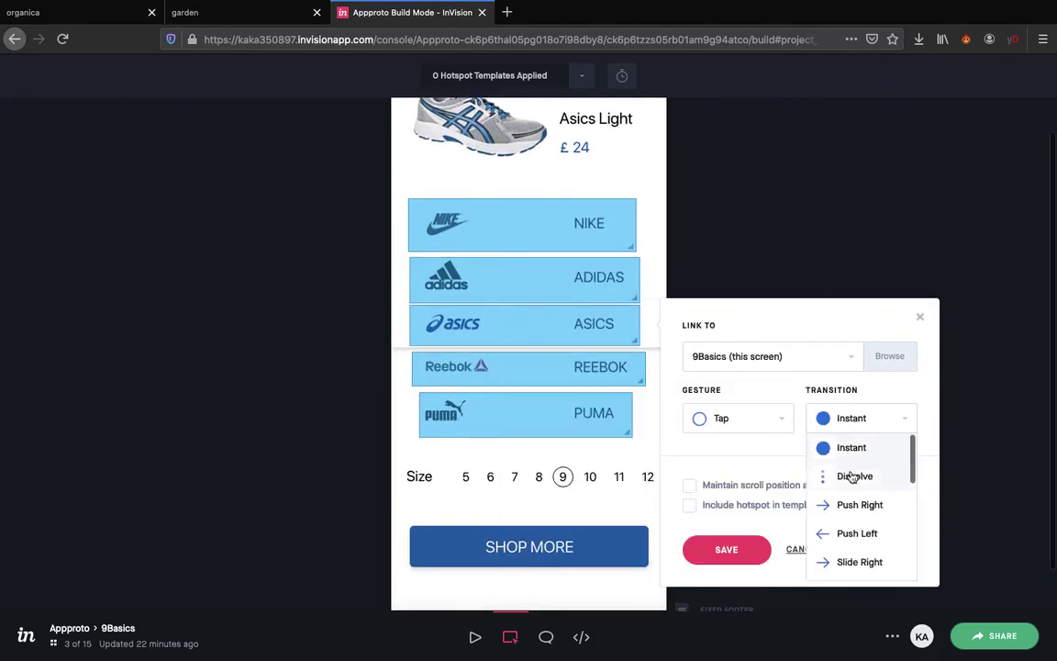
left_click(853, 477)
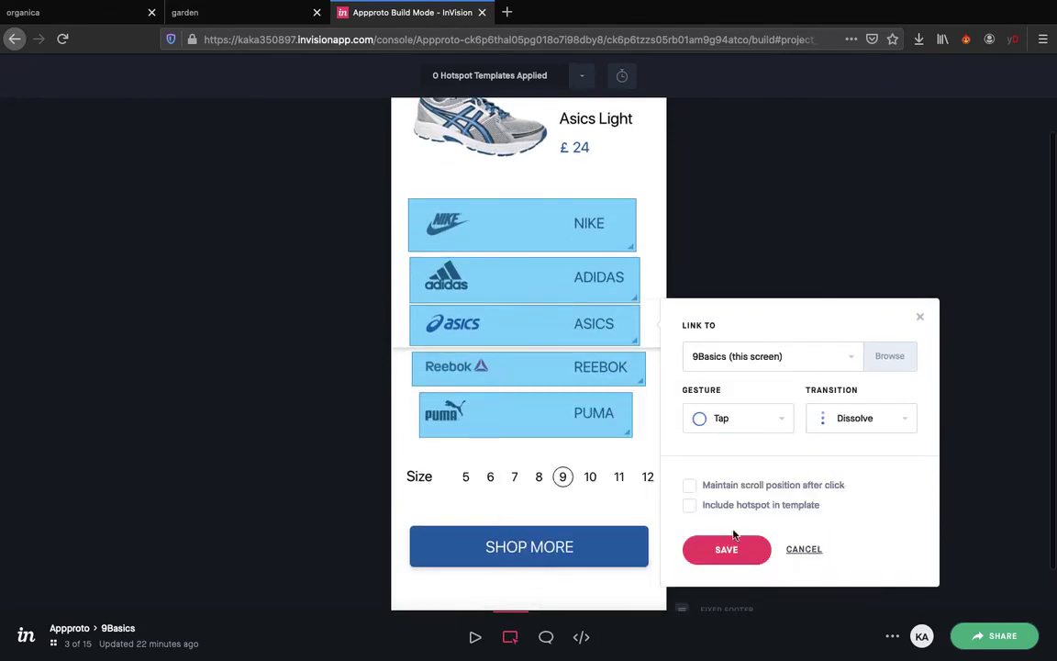
left_click(725, 549)
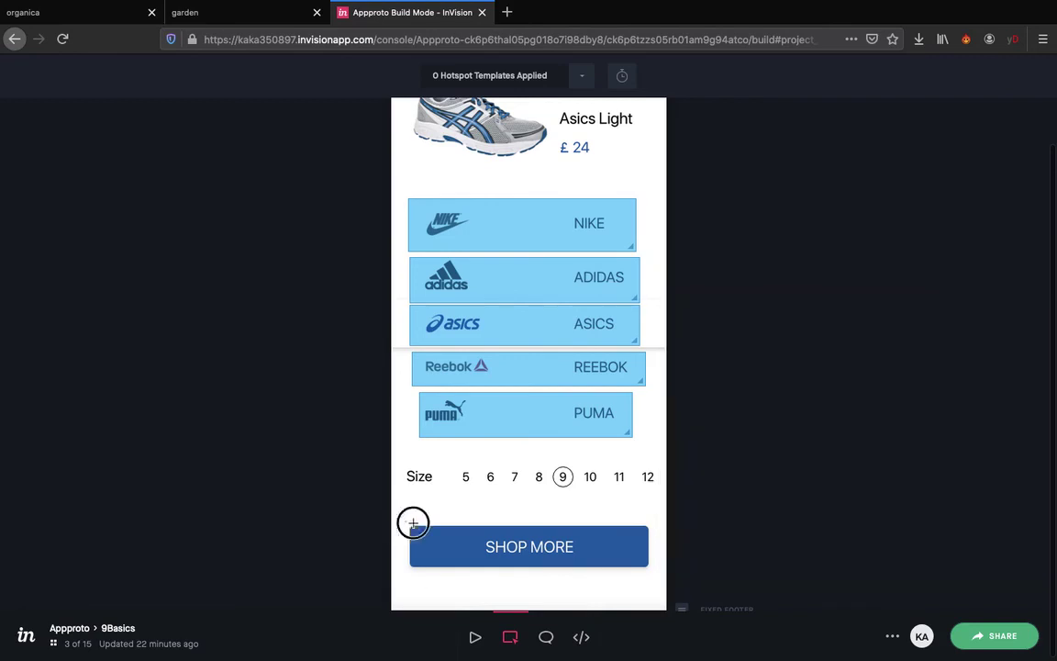
Add a hotspot over the SHOP MORE button, linked to 2Brands with a Dissolve transition, and save it
left_click_drag(406, 520, 648, 569)
scroll(736, 339, "down", 3)
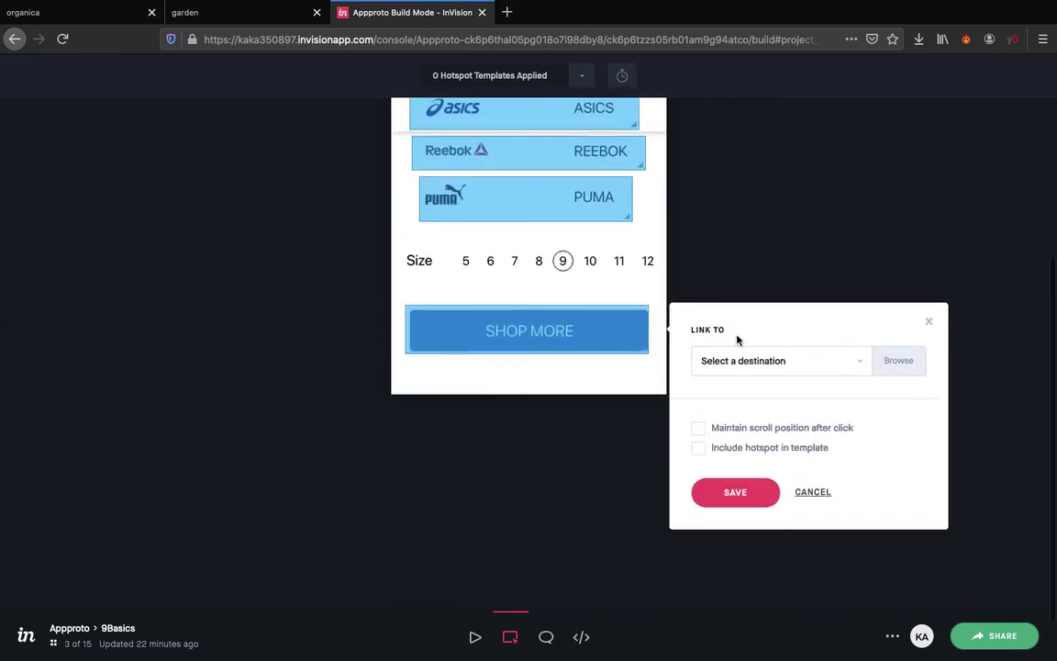
left_click(767, 371)
scroll(762, 518, "down", 3)
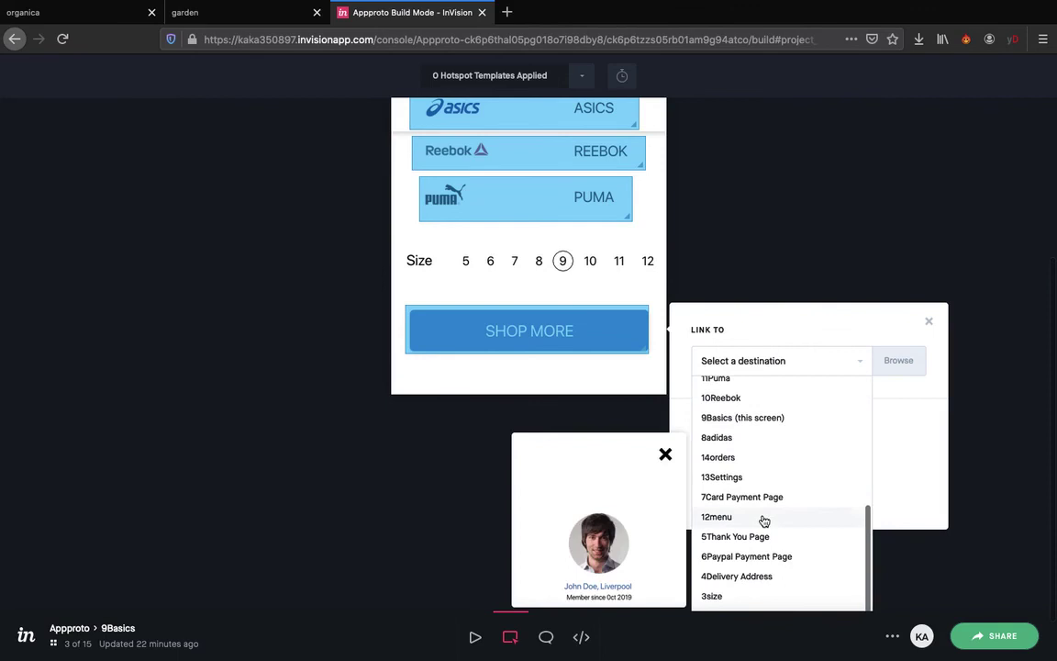
scroll(722, 592, "down", 1)
left_click(731, 575)
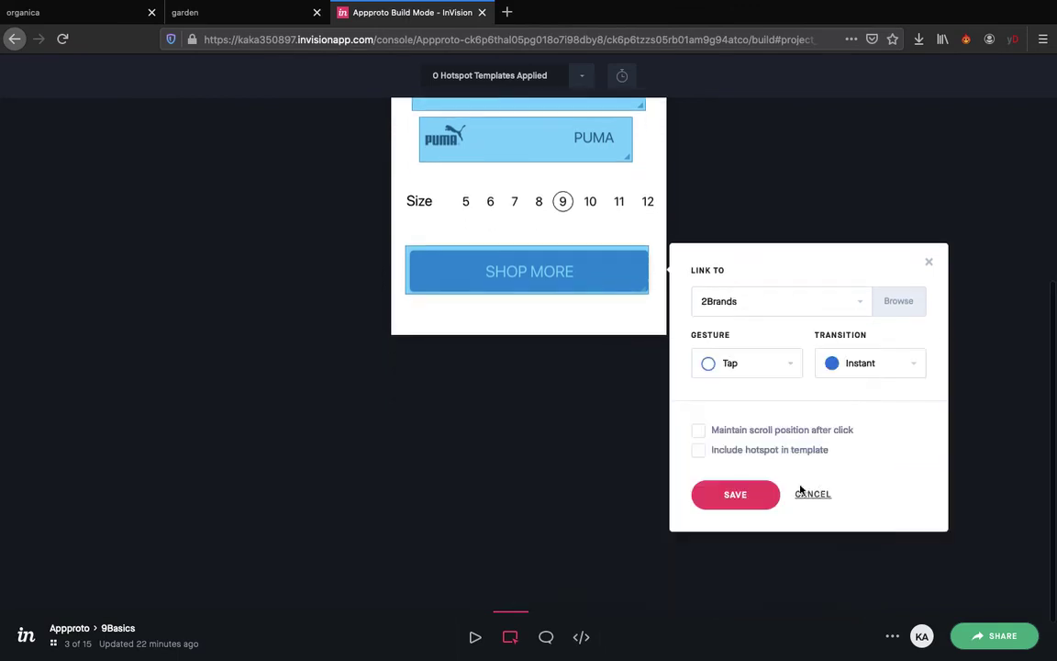
left_click(883, 370)
left_click(862, 419)
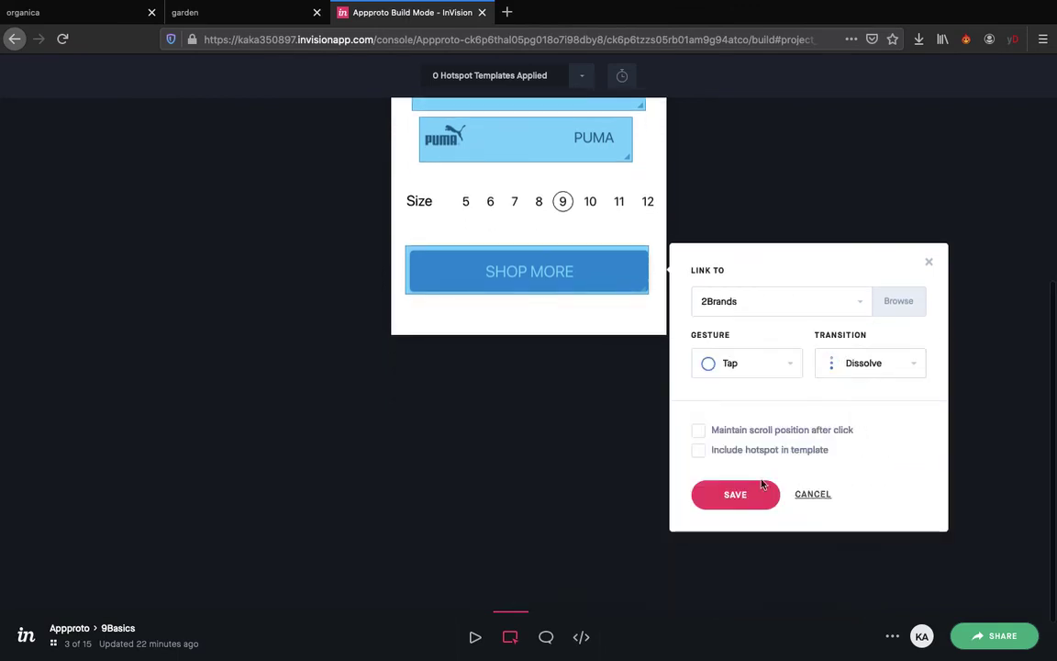
left_click(757, 493)
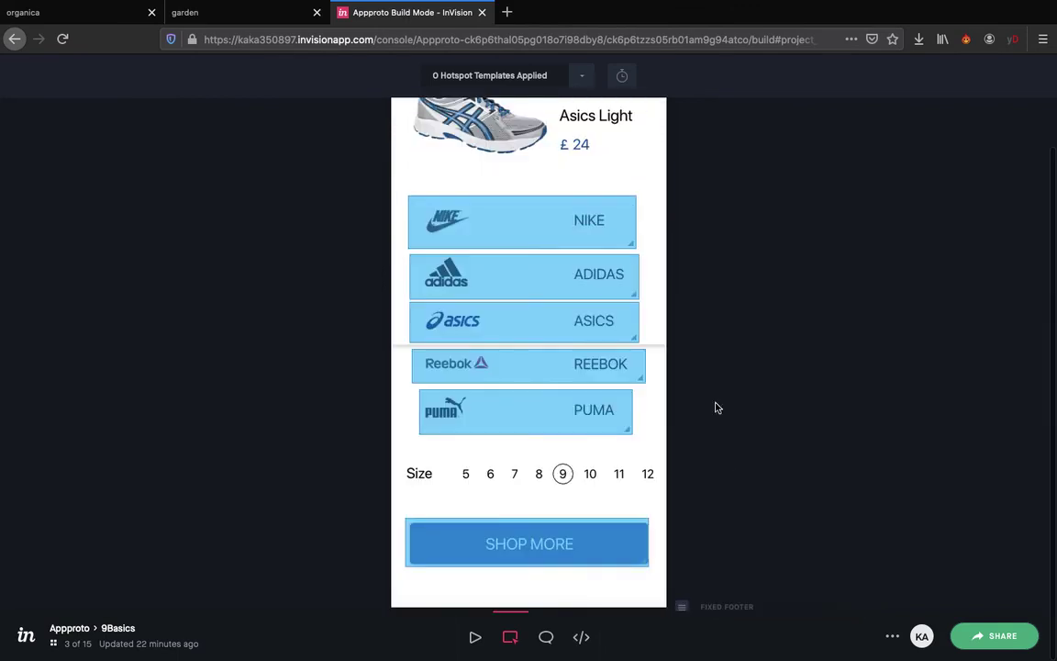
In play mode, check the 8adidas, 14orders, 13Settings and 7Card Payment Page screens for hotspots
left_click(472, 637)
left_click(846, 432)
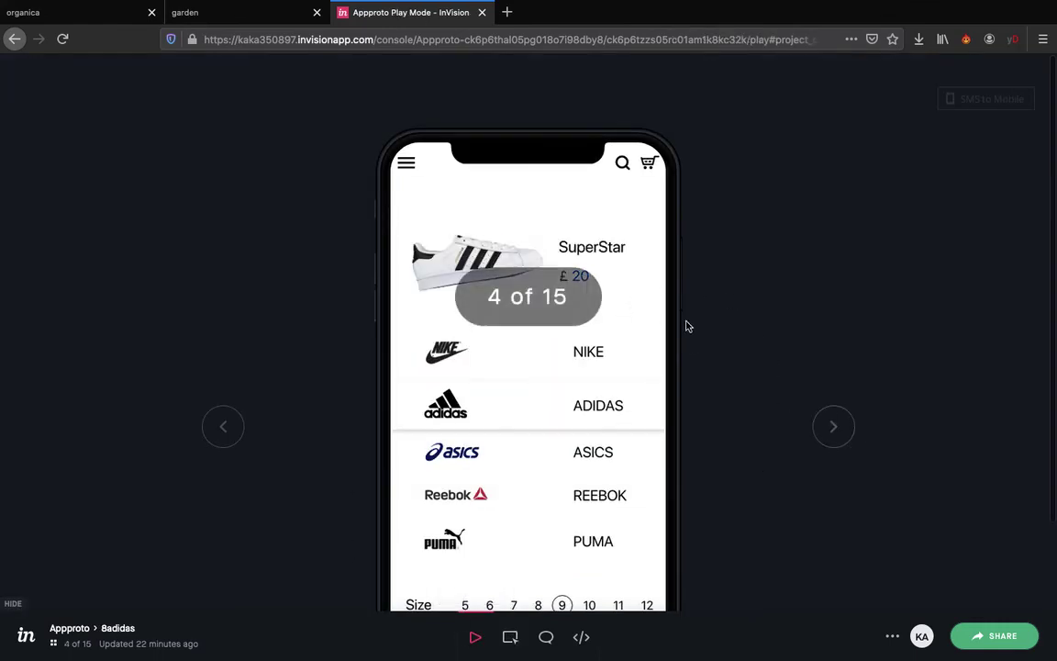
left_click(524, 180)
left_click(813, 422)
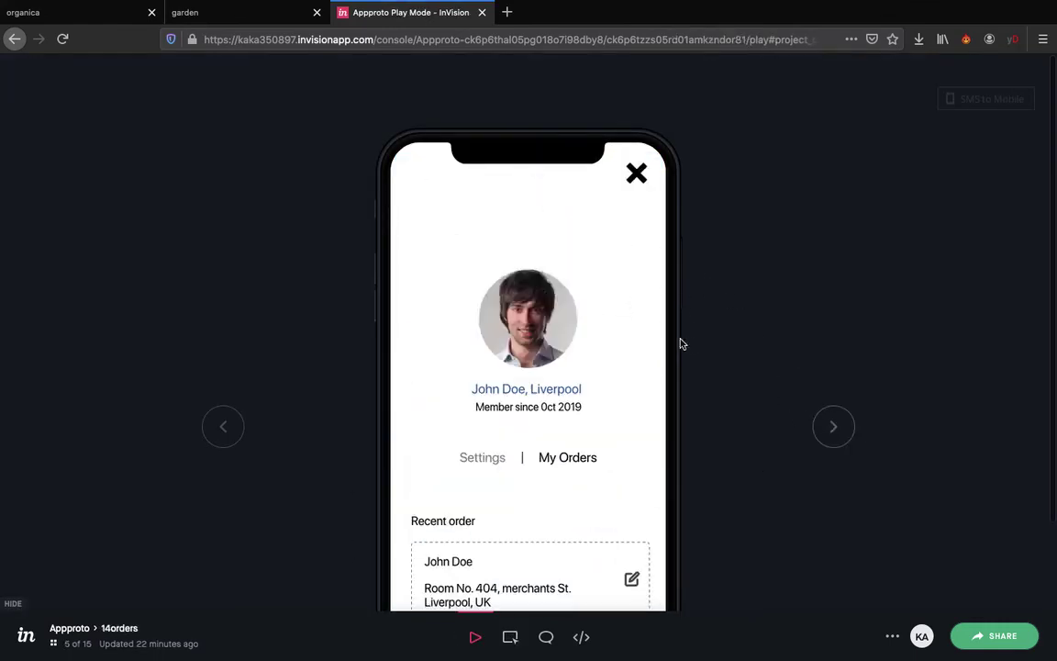
left_click(524, 205)
left_click(830, 431)
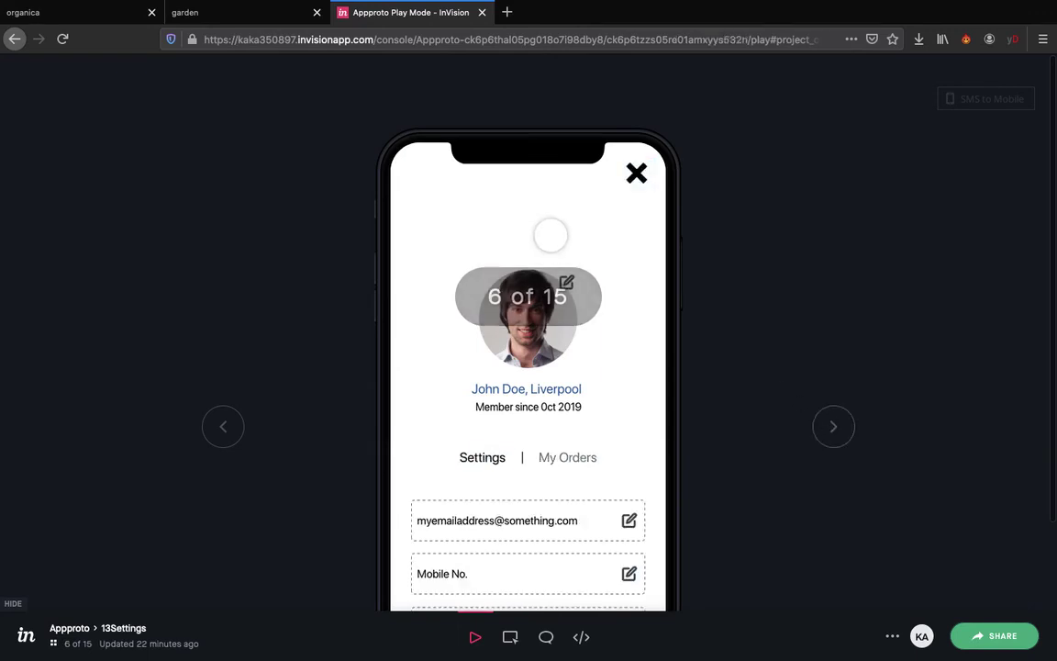
left_click(802, 425)
left_click(808, 425)
left_click(508, 189)
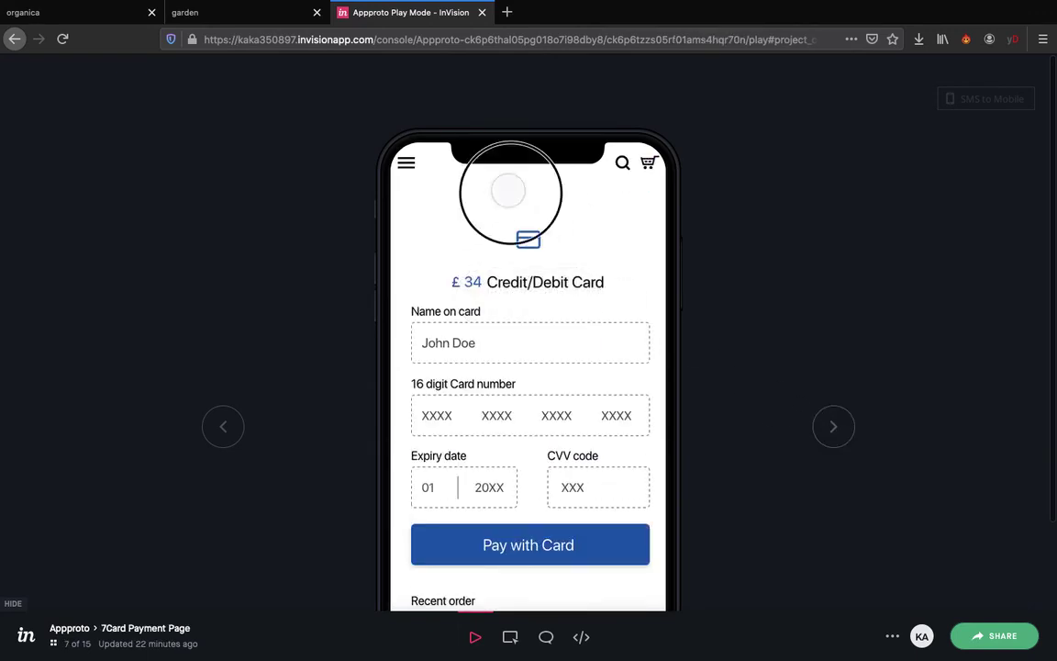
Check the 12menu, 5Thank You Page and 4Delivery Address screens for hotspots in play mode
left_click(830, 425)
left_click(532, 214)
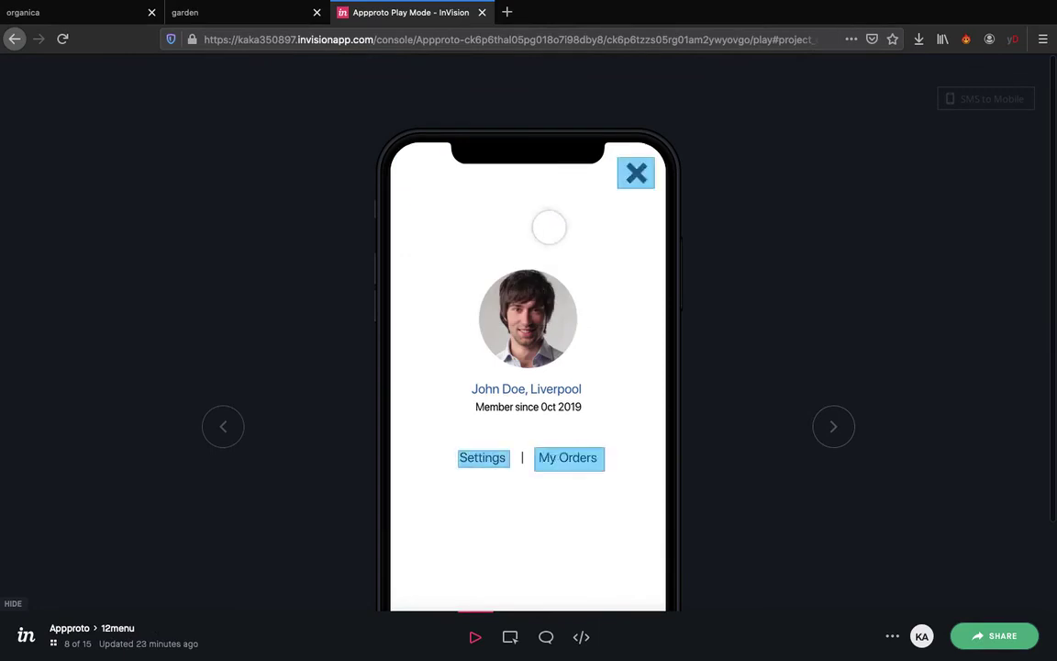
left_click(829, 429)
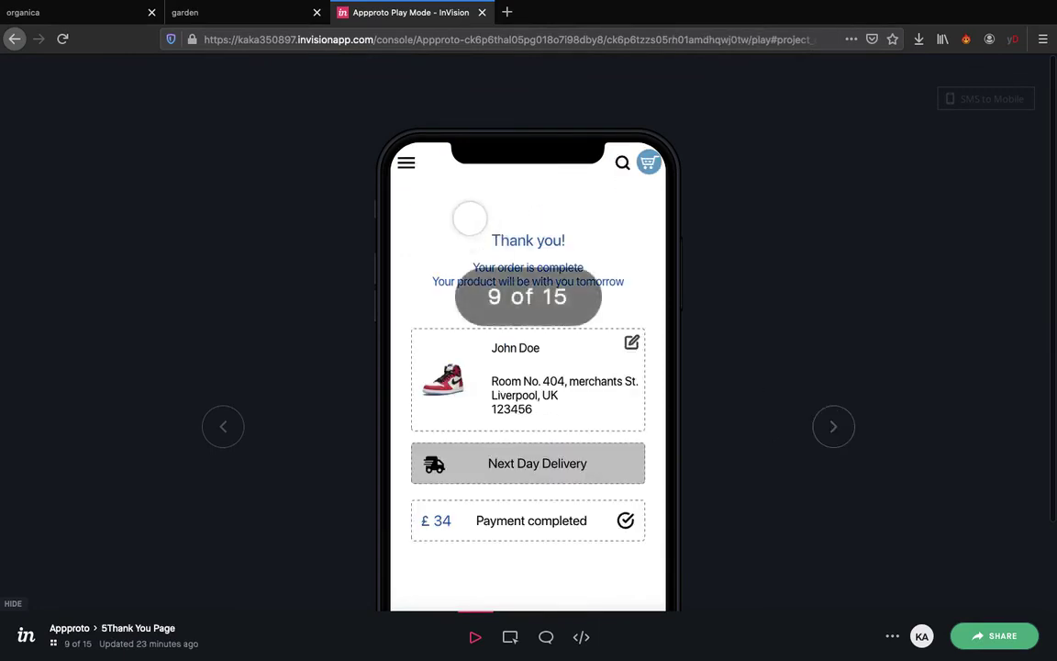
left_click(837, 431)
left_click(816, 435)
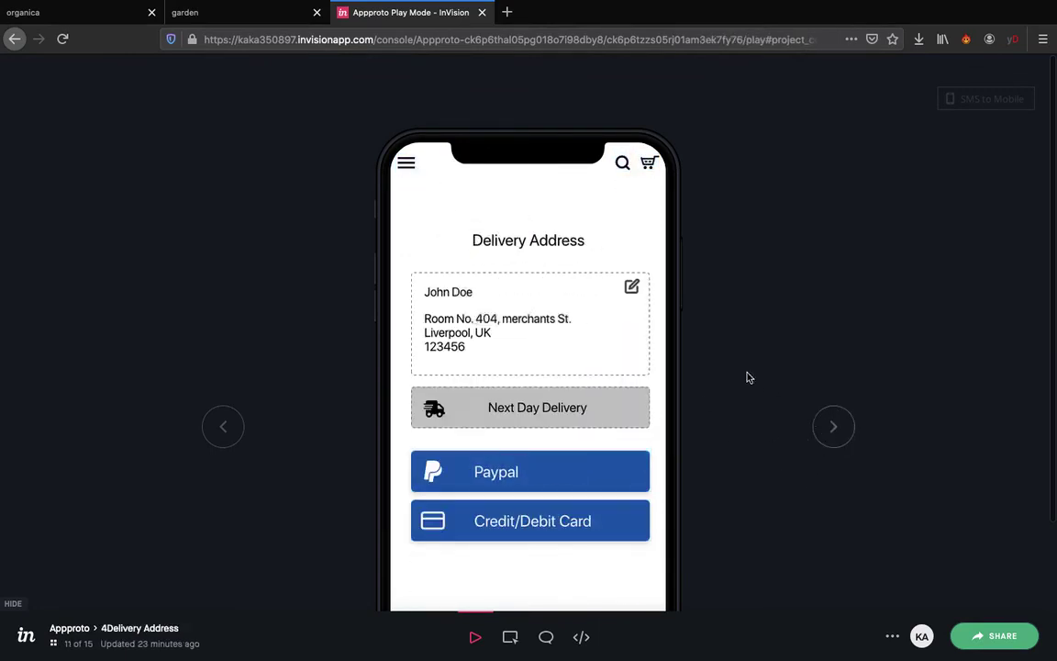
left_click(472, 202)
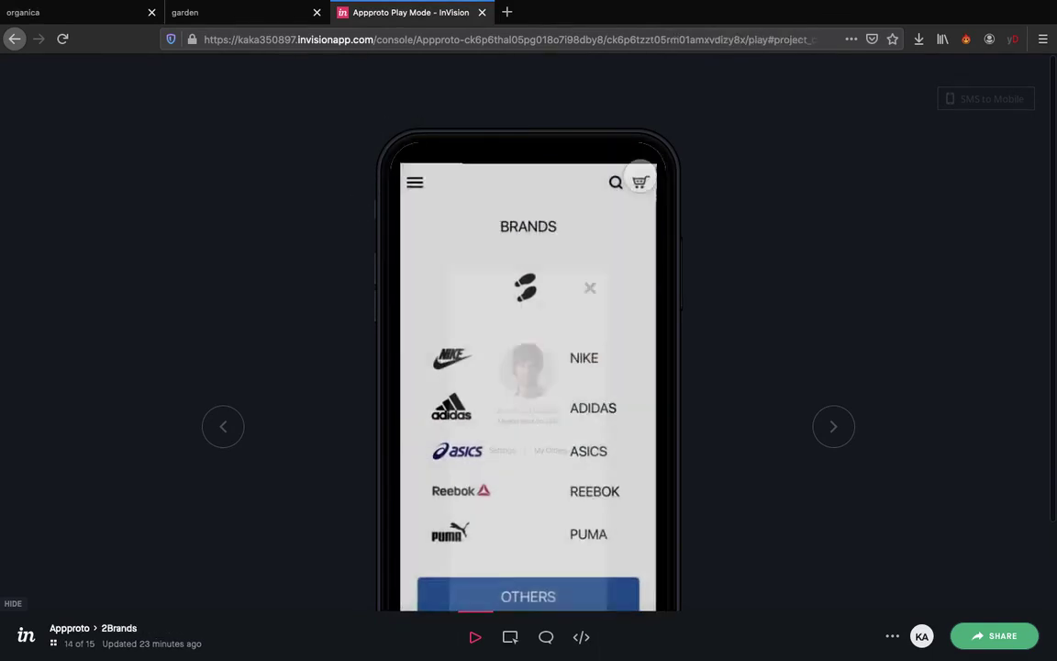
Test the Adidas, Asics, Reebok and Puma row links on the shoe screens in play mode
left_click(597, 404)
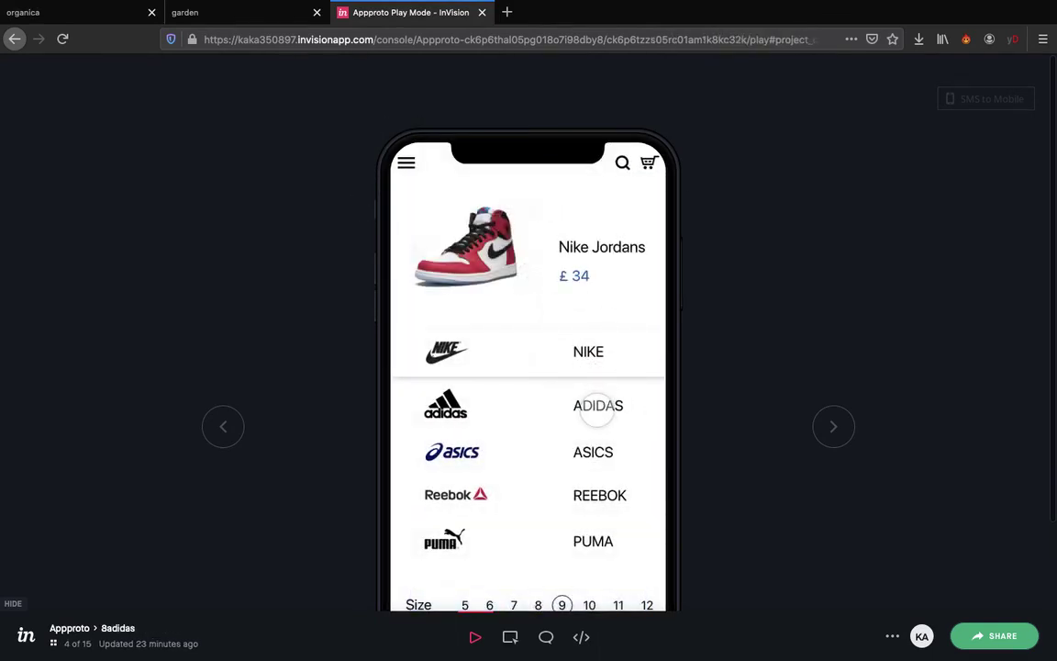
left_click(592, 455)
left_click(588, 495)
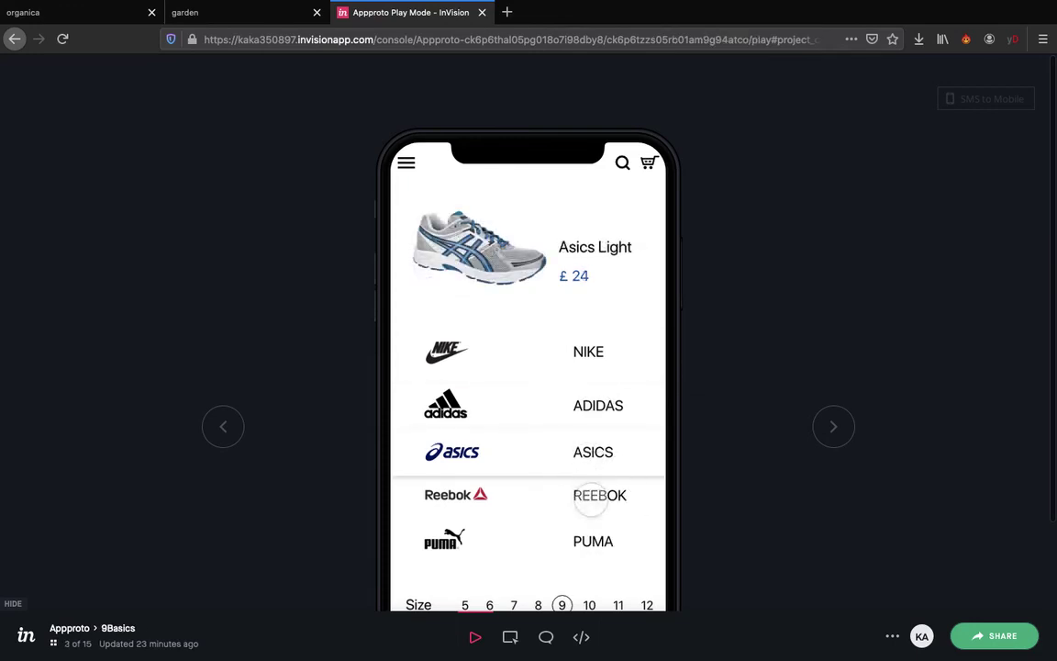
left_click(601, 550)
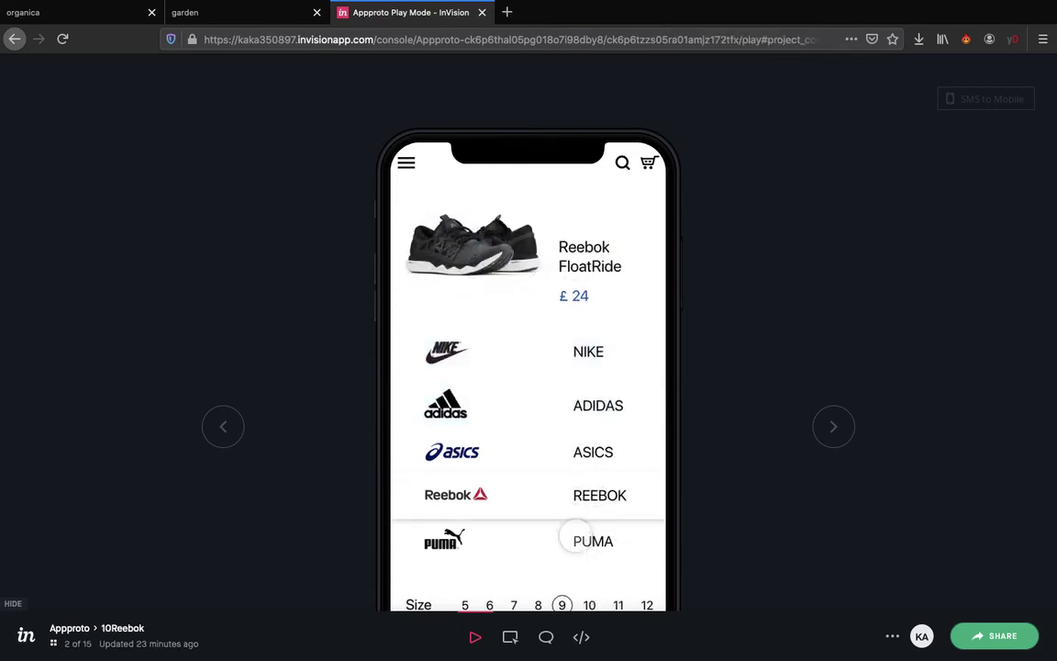
left_click(581, 546)
left_click(582, 548)
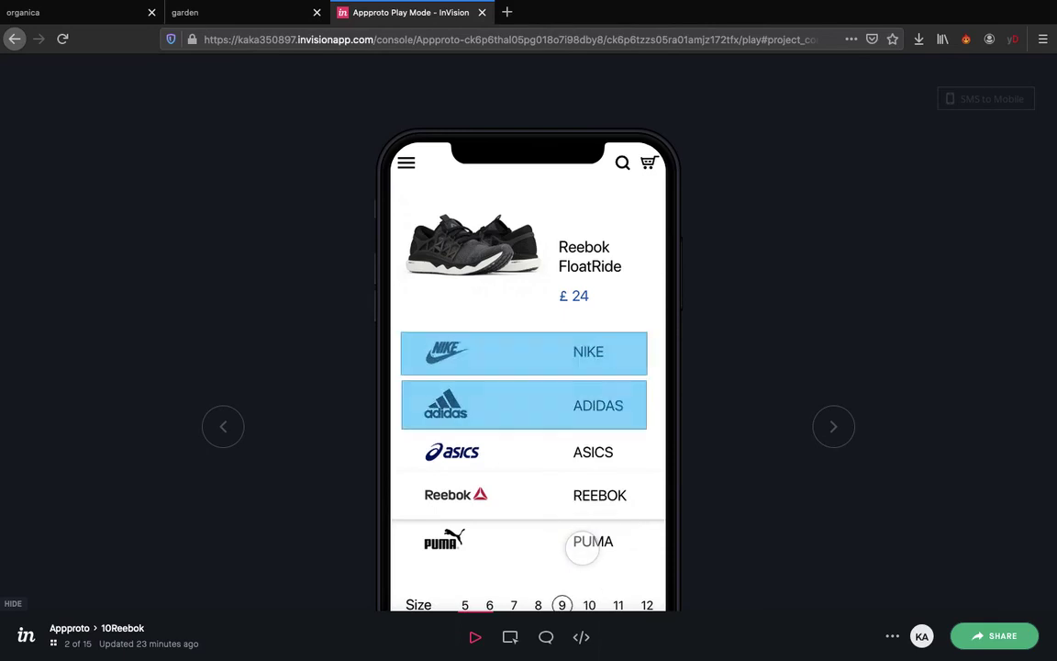
Switch the 10Reebok screen to build mode, draw a hotspot over the ASICS row and open its destination choices
scroll(567, 492, "down", 3)
left_click(511, 638)
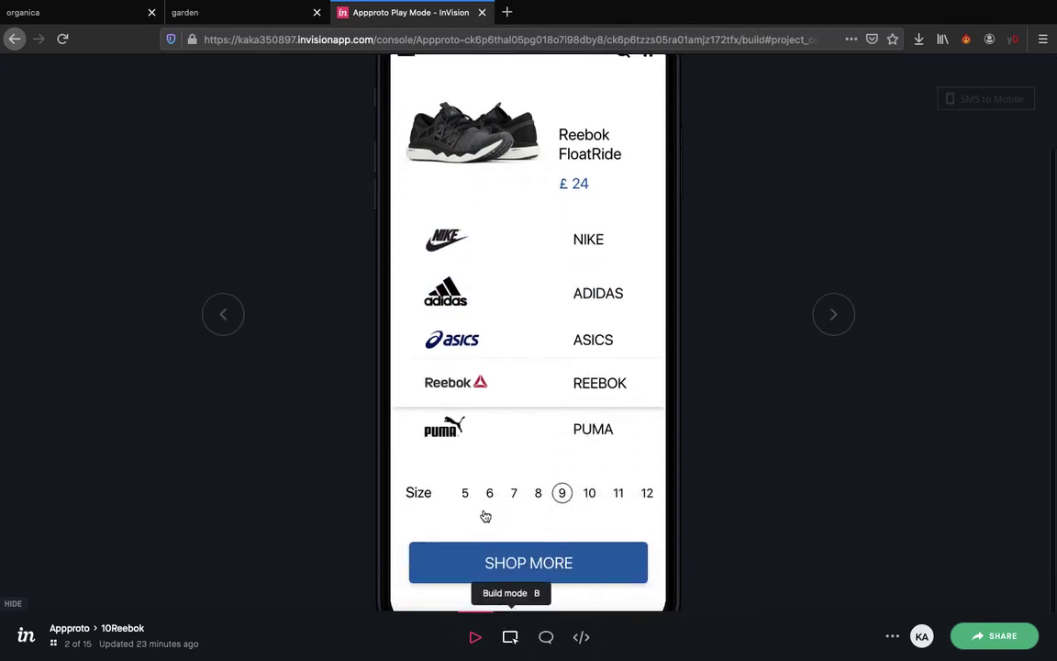
left_click_drag(404, 403, 643, 446)
scroll(772, 377, "down", 3)
left_click(773, 358)
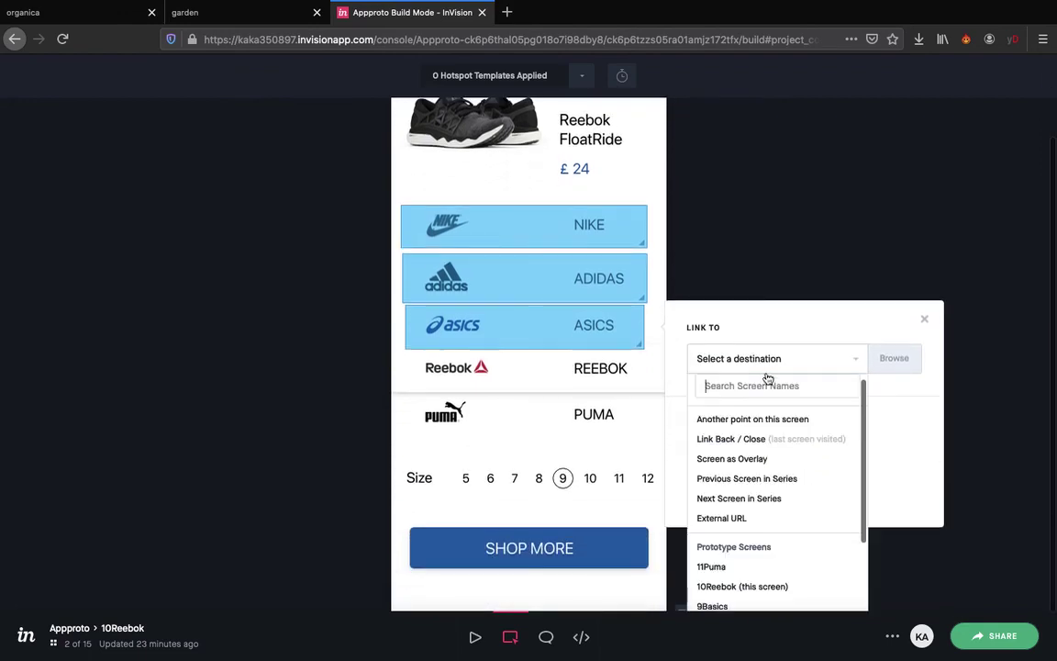